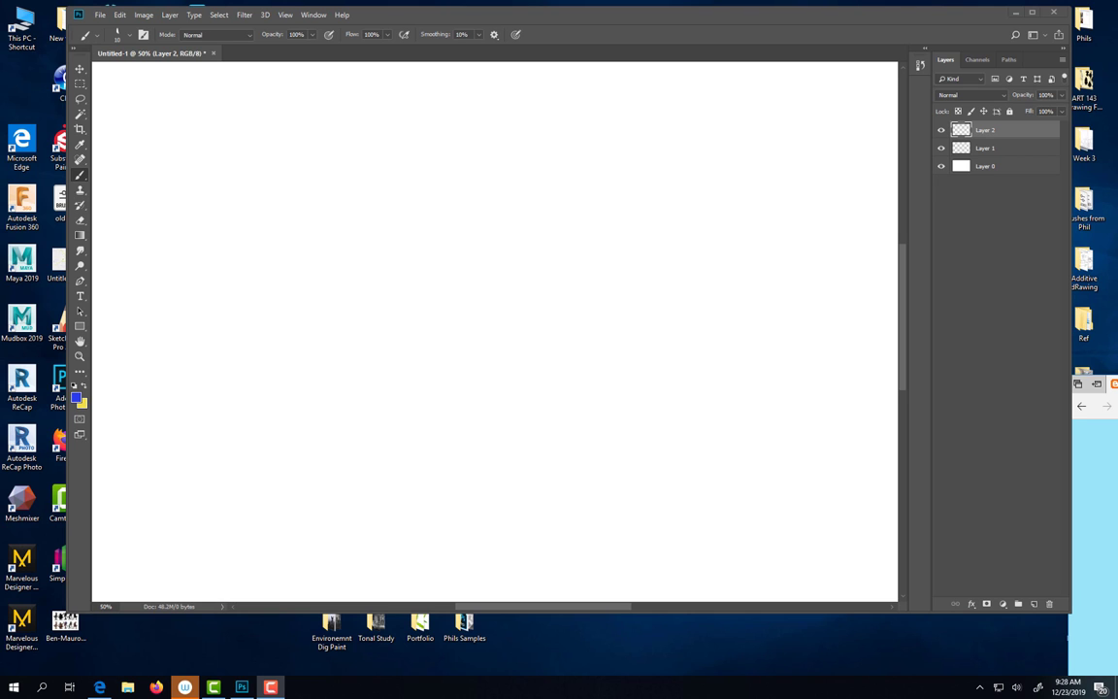
- Switch to the browser and look through the first paintings in the Ralph McQuarrie sample art gallery, then return to Photoshop
drag(1117, 386, 670, 20)
double_click(669, 19)
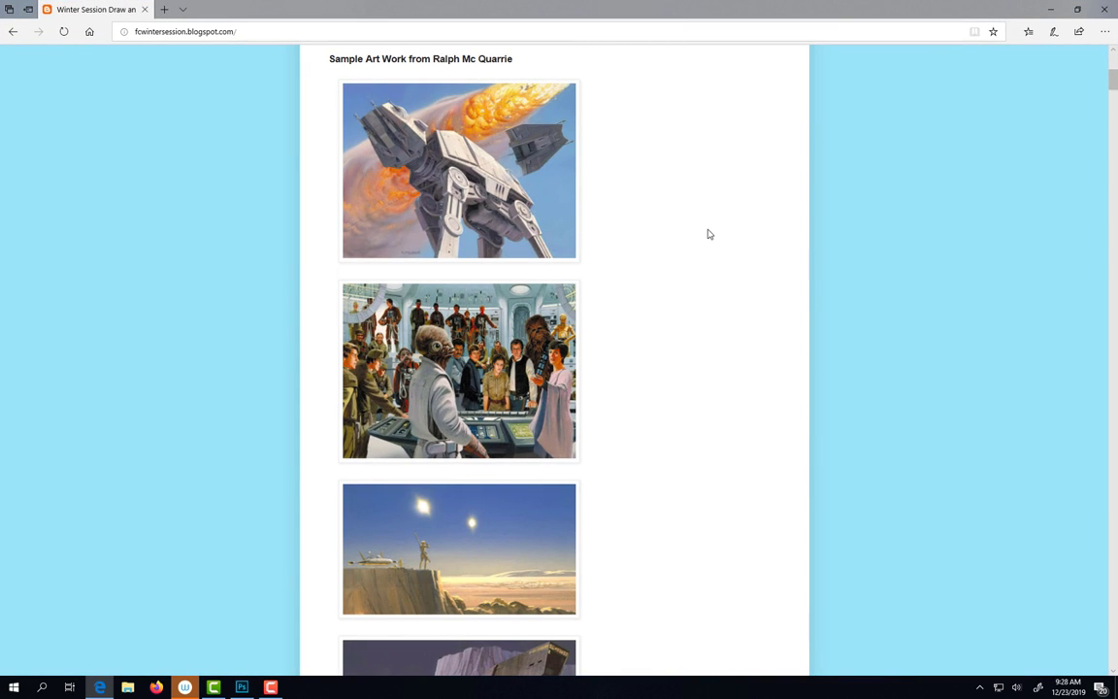
click(400, 145)
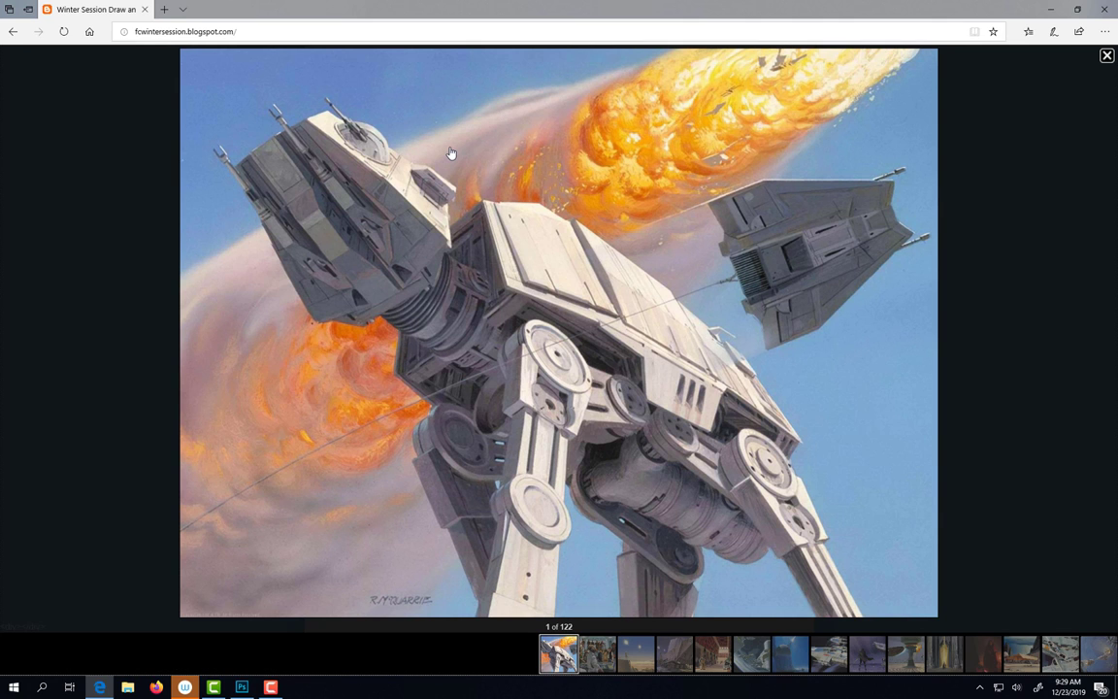
click(451, 153)
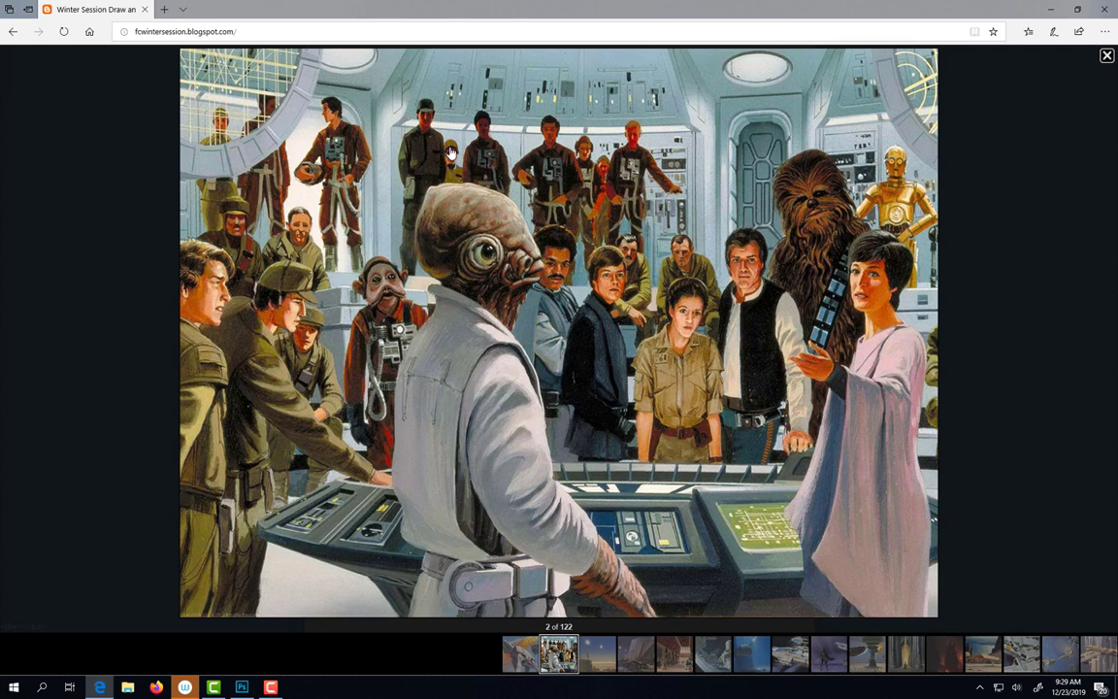
click(451, 153)
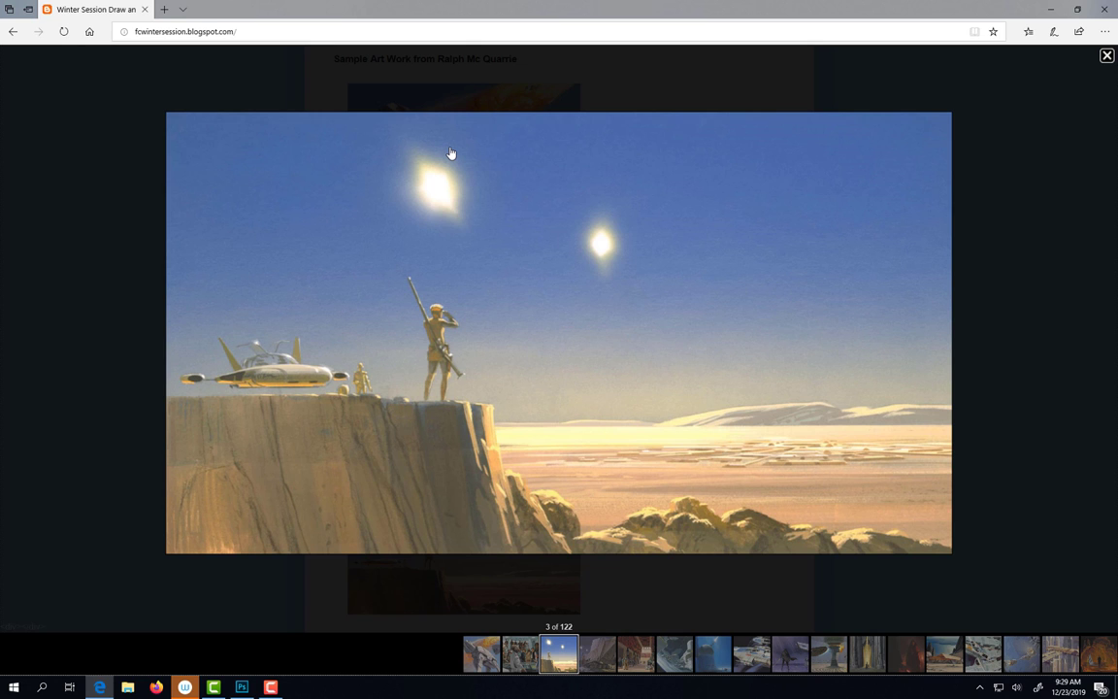
click(637, 310)
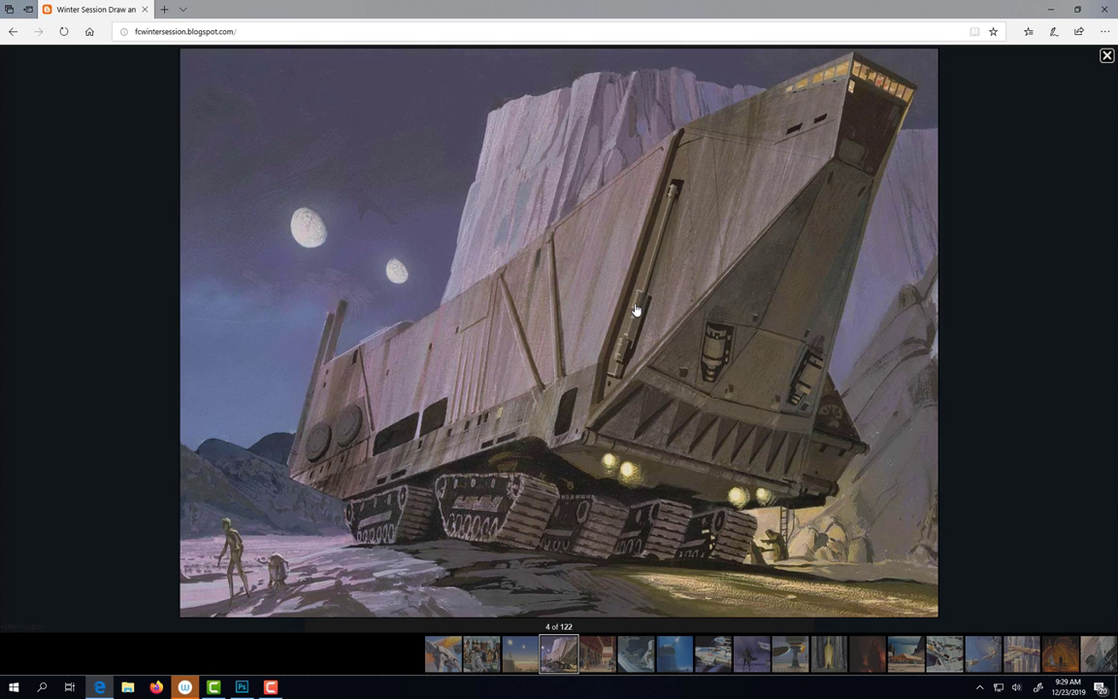
click(637, 310)
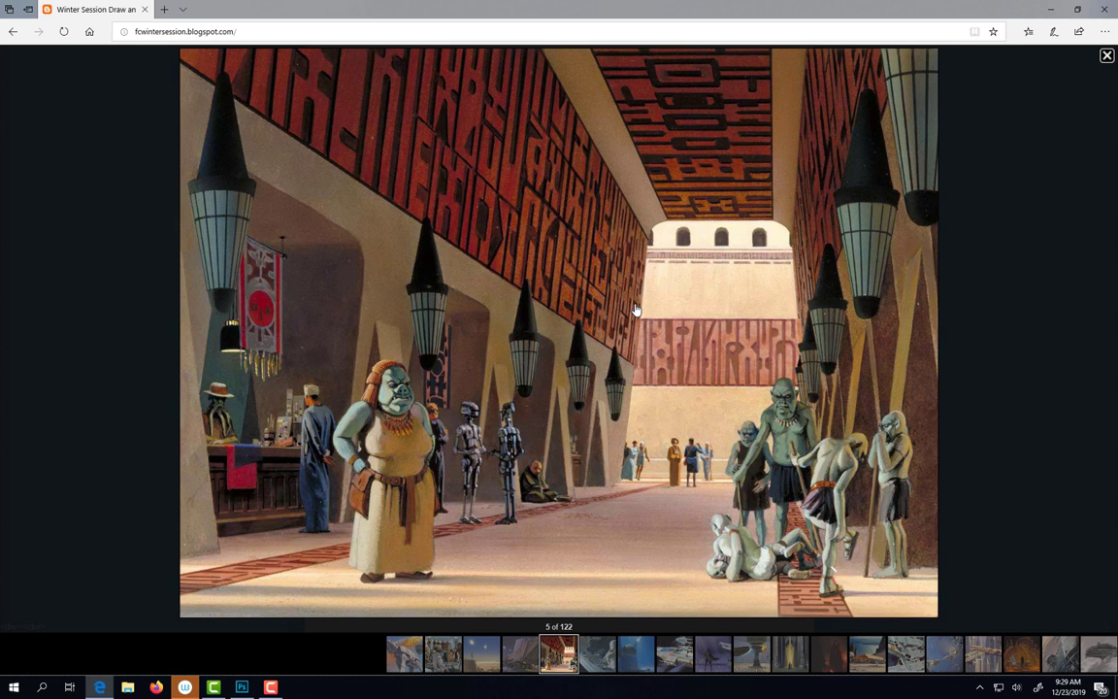
click(636, 310)
click(636, 309)
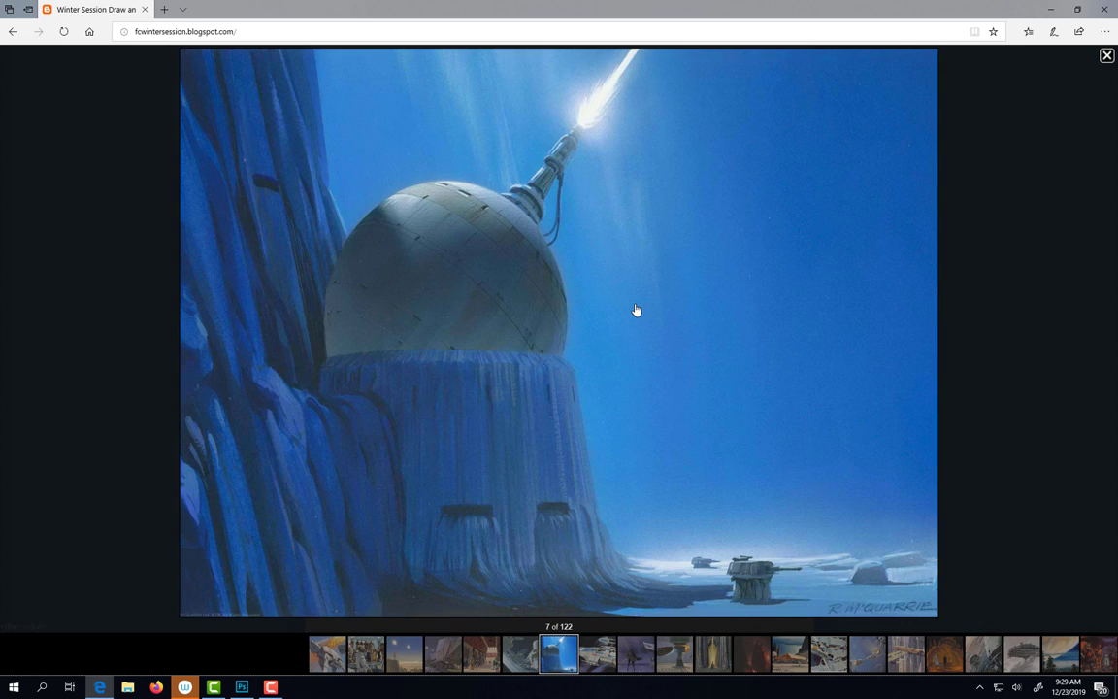
click(637, 310)
key(Left)
click(1053, 11)
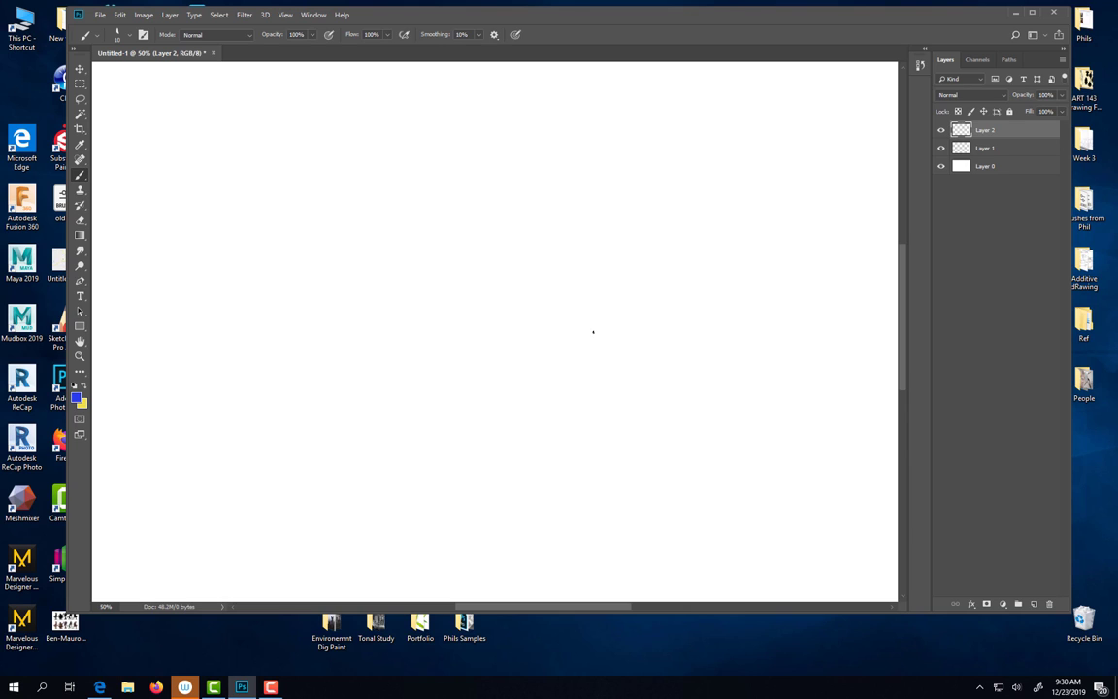
- Draw a wide rectangular thumbnail frame in blue brush lines on the upper part of the canvas, on Layer 2
drag(311, 114, 311, 245)
mouse_move(305, 114)
mouse_down()
mouse_move(424, 112)
mouse_move(581, 115)
mouse_up()
click(310, 246)
shift+click(599, 246)
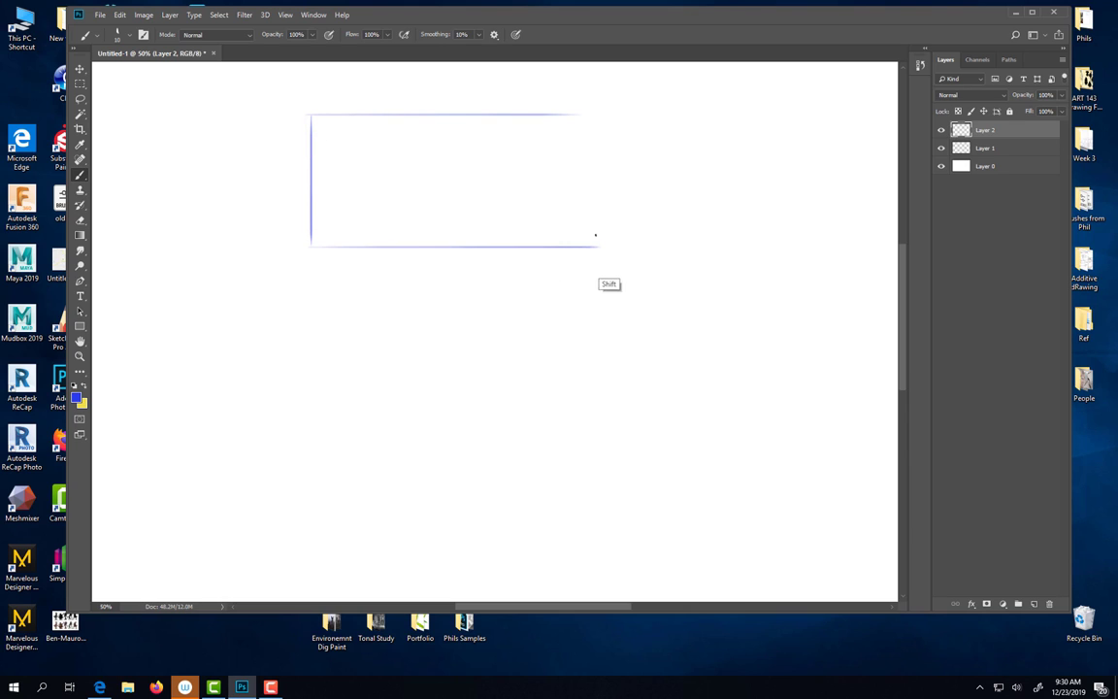
click(592, 107)
shift+click(592, 260)
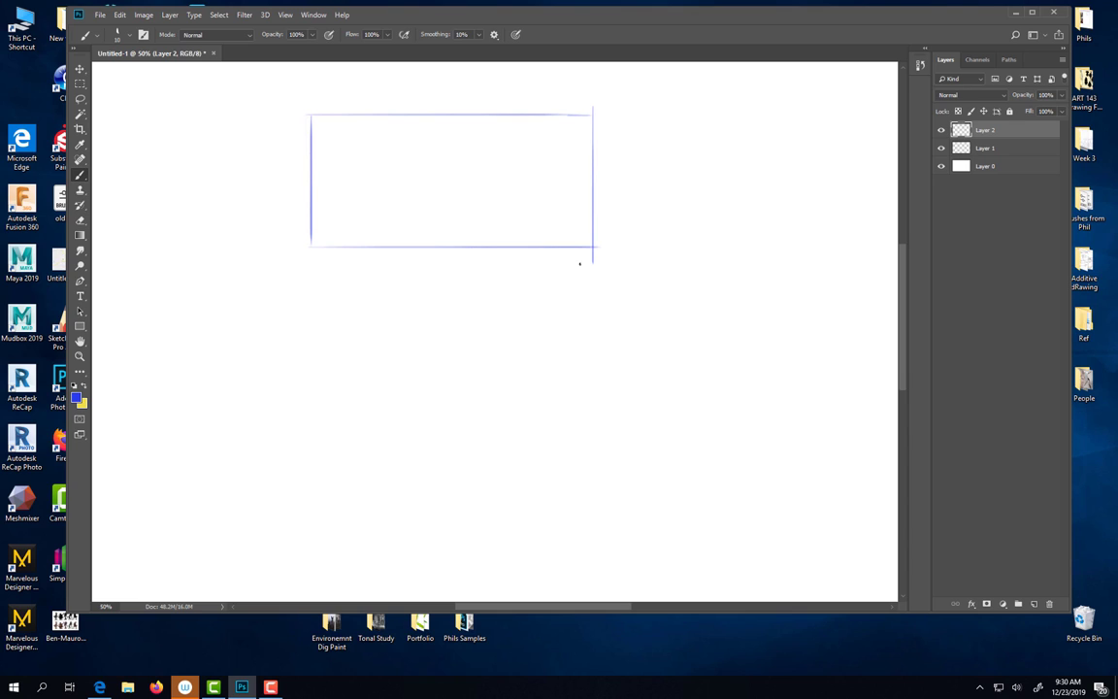
- Draw a second blue rectangular frame of similar size directly below the first one, using straight brush lines
click(305, 292)
shift+click(592, 292)
click(592, 293)
shift+click(592, 309)
shift+click(592, 433)
click(307, 293)
shift+click(308, 337)
shift+click(308, 416)
click(307, 421)
shift+click(593, 422)
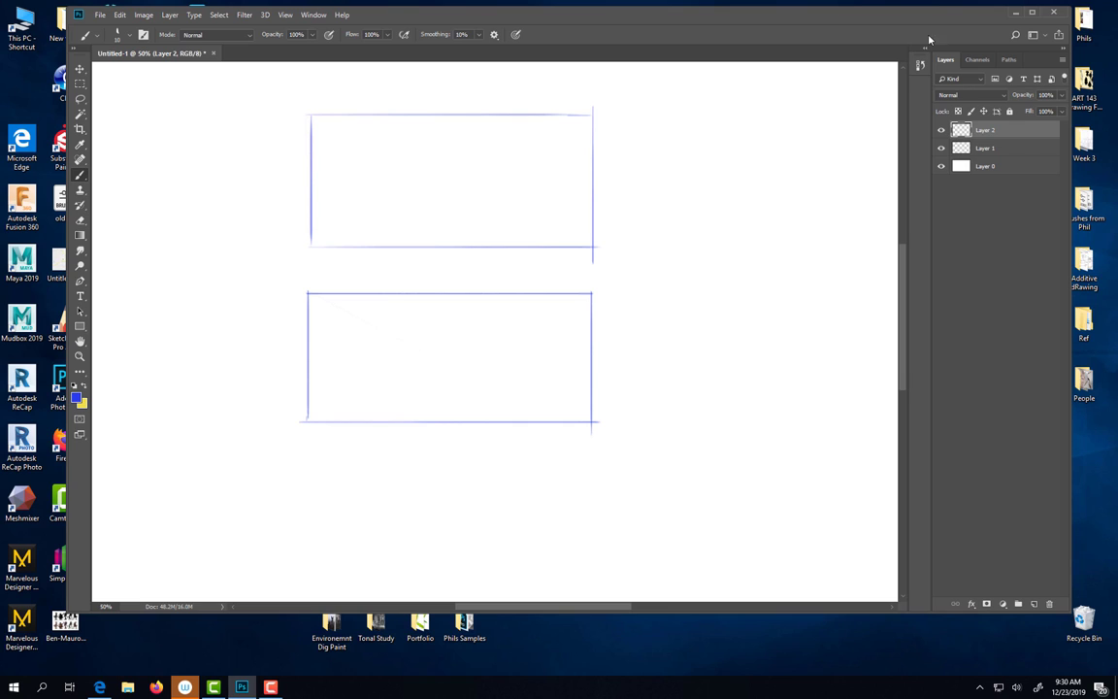
- Move Layer 1 above Layer 2 and draw a horizon line across the lower third of the upper frame
click(999, 150)
drag(1000, 149, 973, 125)
drag(293, 209, 708, 202)
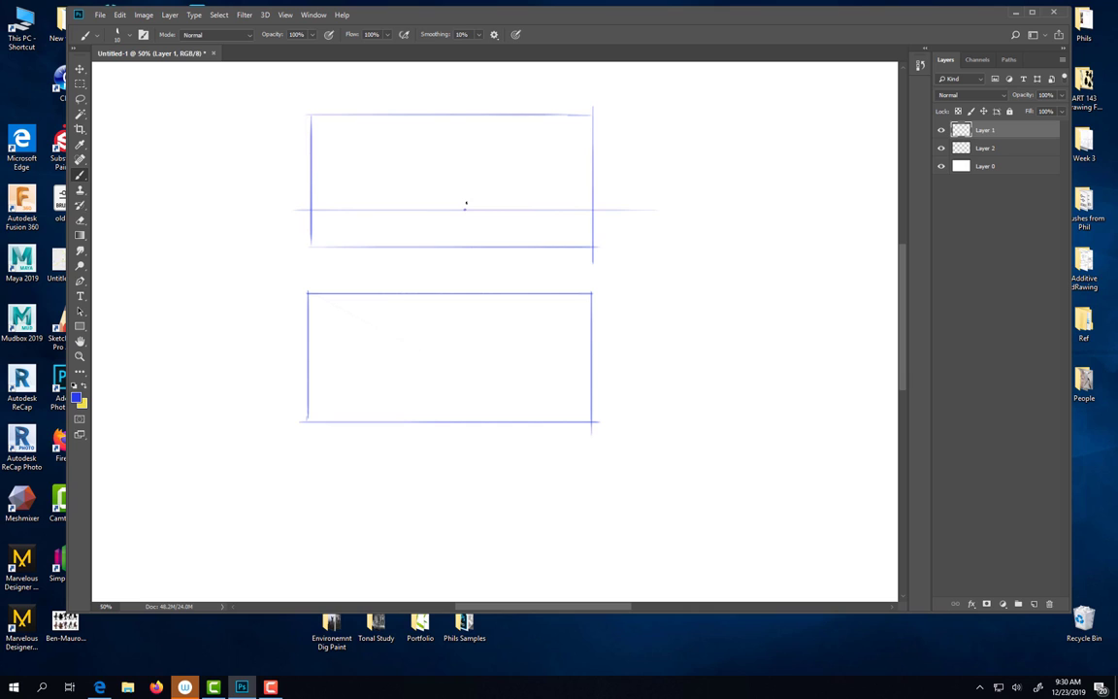
- Draw perspective lines fanning downward to both sides from a central vanishing point on the upper frame's horizon
mouse_move(505, 254)
mouse_down()
mouse_move(467, 211)
mouse_move(570, 255)
mouse_up()
drag(464, 211, 583, 240)
drag(464, 210, 637, 228)
drag(464, 209, 623, 218)
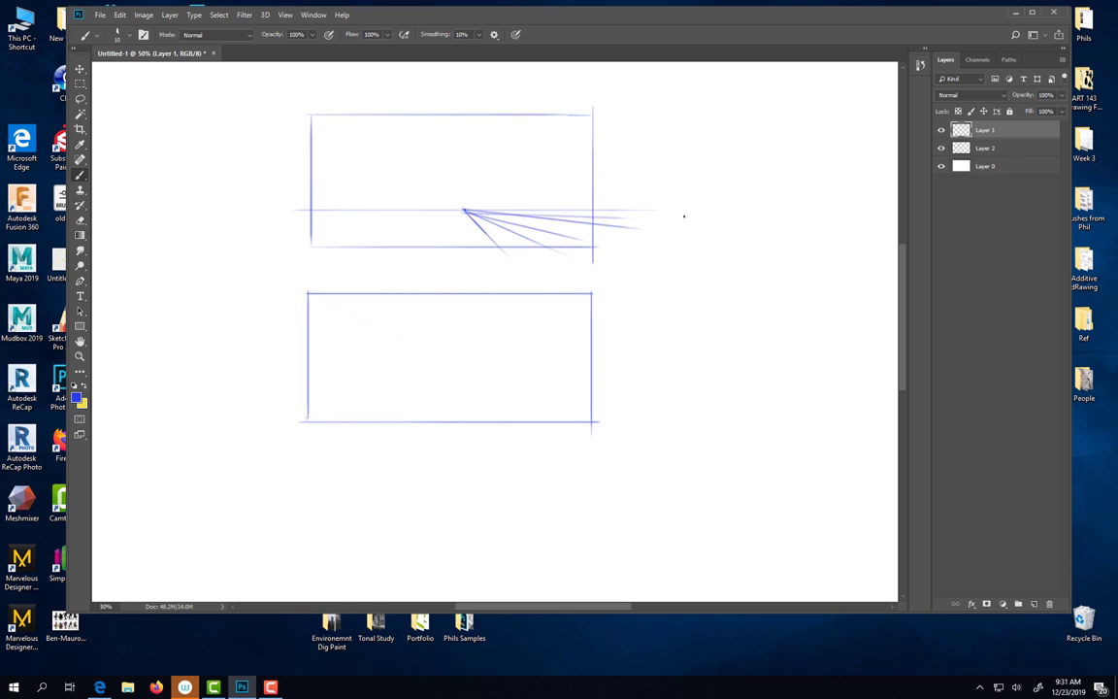
mouse_move(464, 210)
mouse_down()
mouse_move(462, 247)
mouse_move(413, 246)
mouse_up()
drag(463, 209, 330, 260)
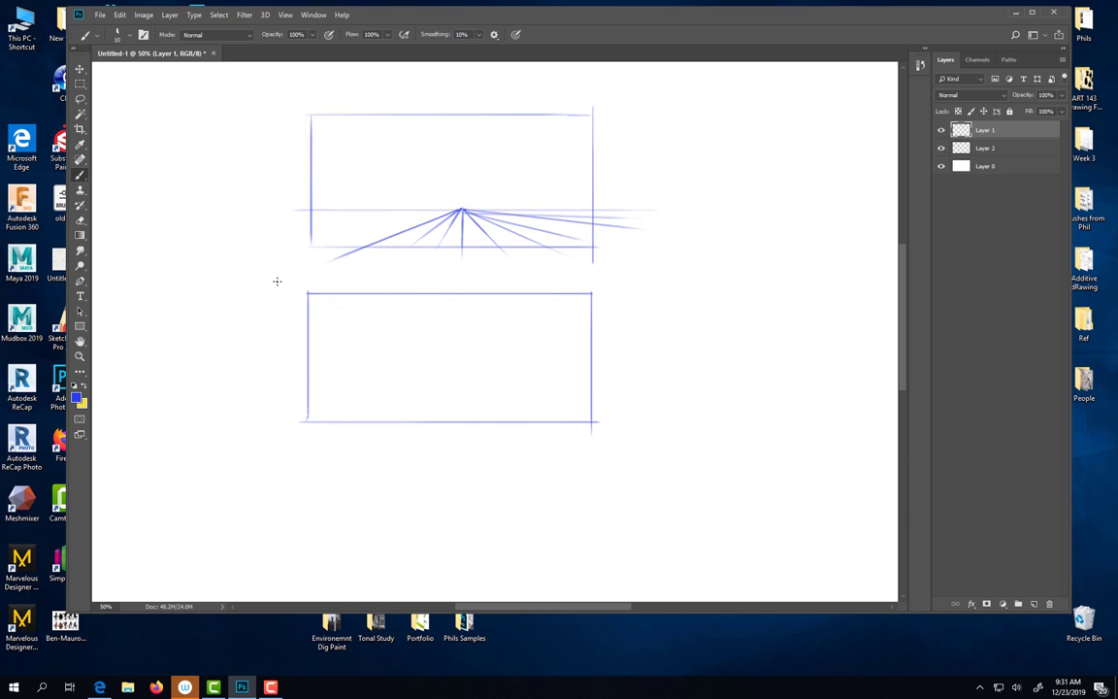
drag(463, 210, 324, 243)
drag(463, 210, 311, 230)
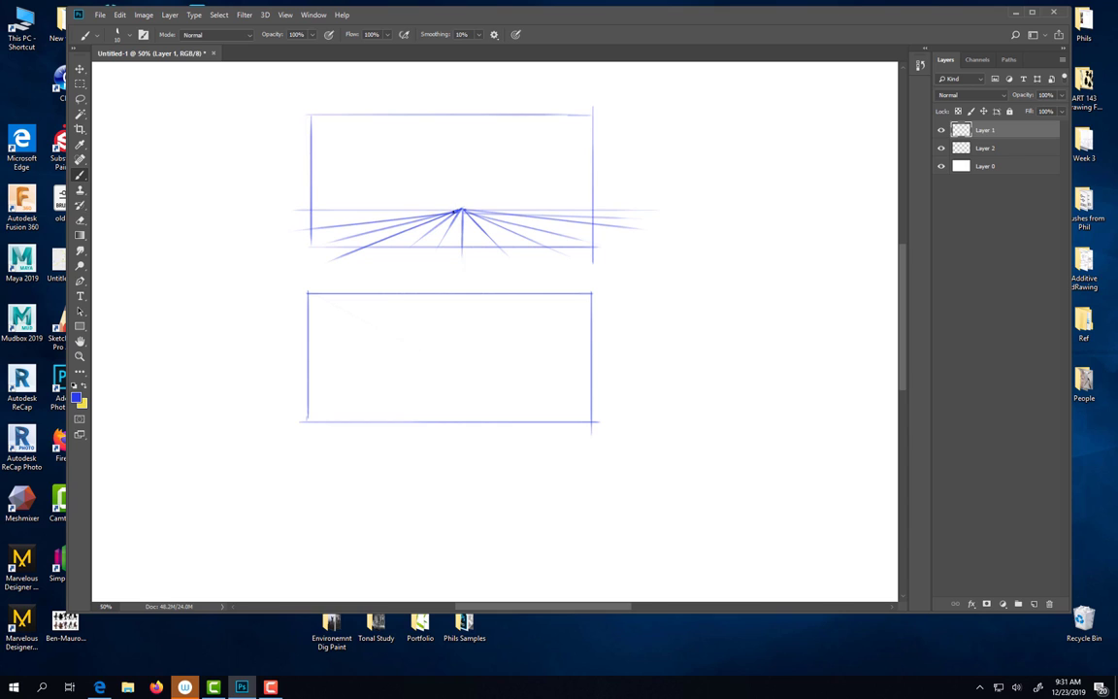
- Strengthen a right-hand perspective line and add horizontal lines below the horizon to complete the ground grid
mouse_move(462, 210)
mouse_down()
mouse_move(218, 221)
mouse_move(291, 213)
mouse_move(635, 229)
mouse_up()
mouse_move(276, 222)
mouse_down()
mouse_move(626, 223)
mouse_move(626, 237)
mouse_up()
drag(291, 241, 642, 244)
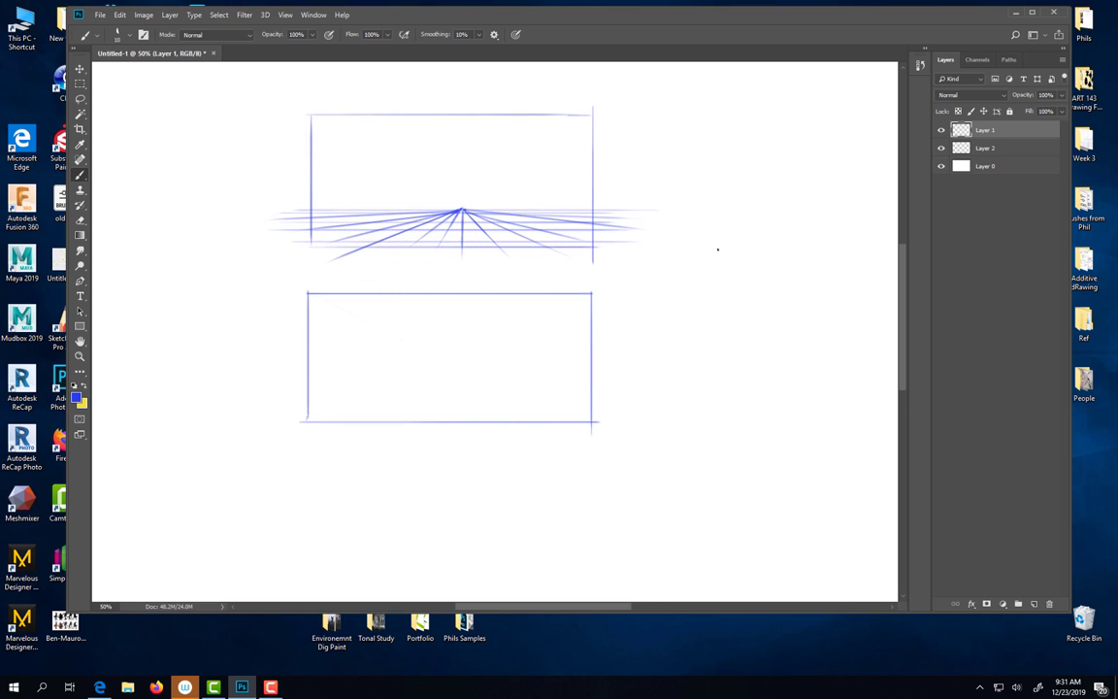
- Add a new layer above the perspective grid layer for sketching landscape forms
key(ctrl+plus)
drag(486, 249, 509, 378)
click(1034, 604)
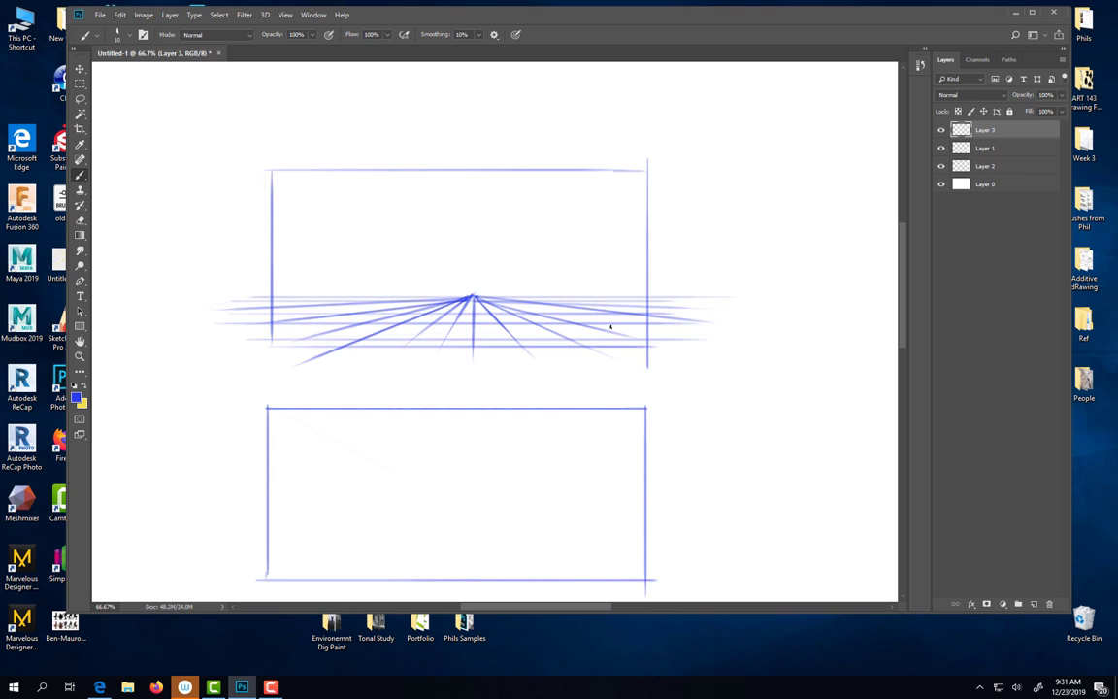
- Sketch two overlapping trial cliff outlines on the right side of the upper frame and undo them
mouse_move(632, 157)
mouse_down()
mouse_move(631, 198)
mouse_move(558, 331)
mouse_move(682, 351)
mouse_up()
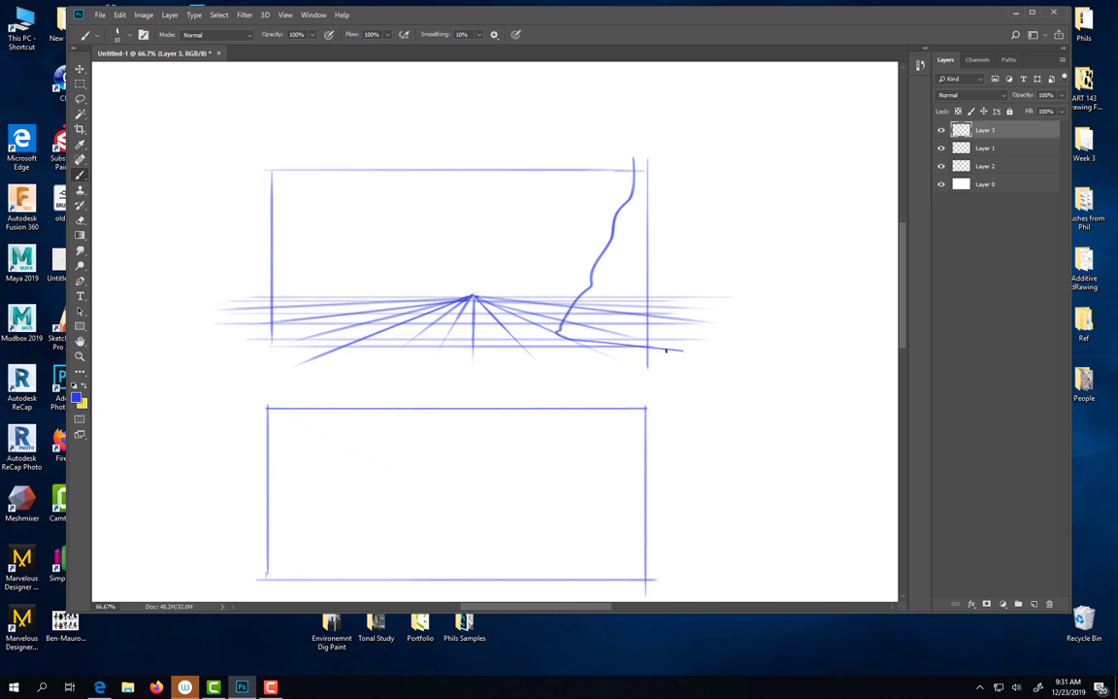
mouse_move(559, 308)
mouse_down()
mouse_move(487, 313)
mouse_move(548, 257)
mouse_move(581, 204)
mouse_move(620, 207)
mouse_up()
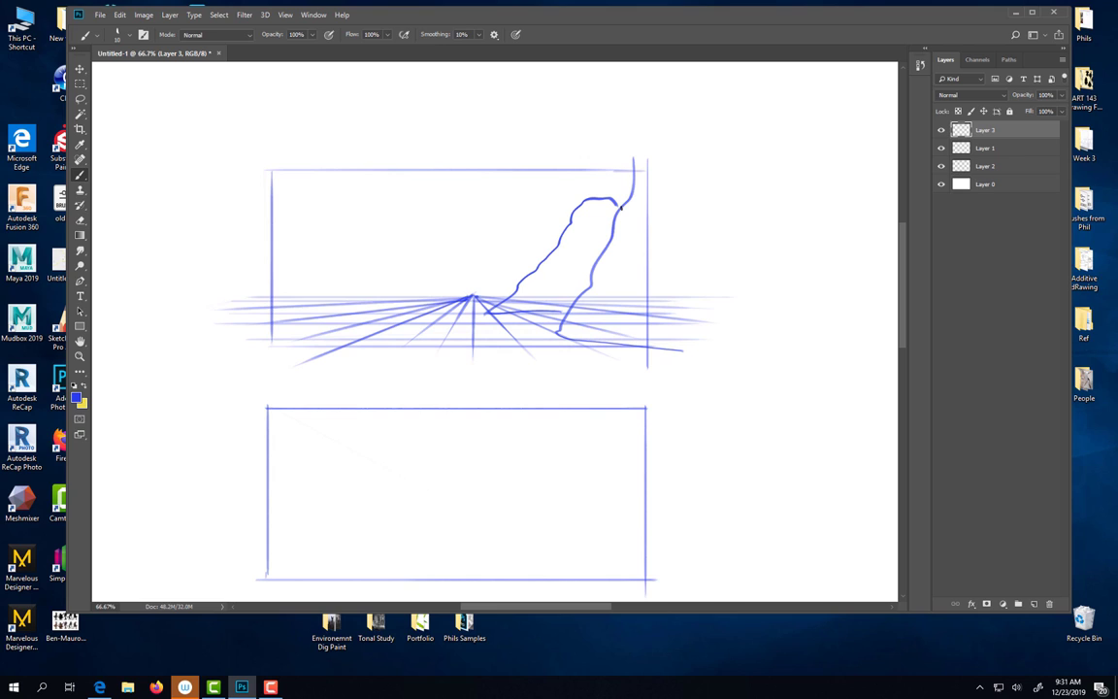
key(ctrl+z)
key(ctrl+shift+z)
key(ctrl+z)
key(ctrl+z)
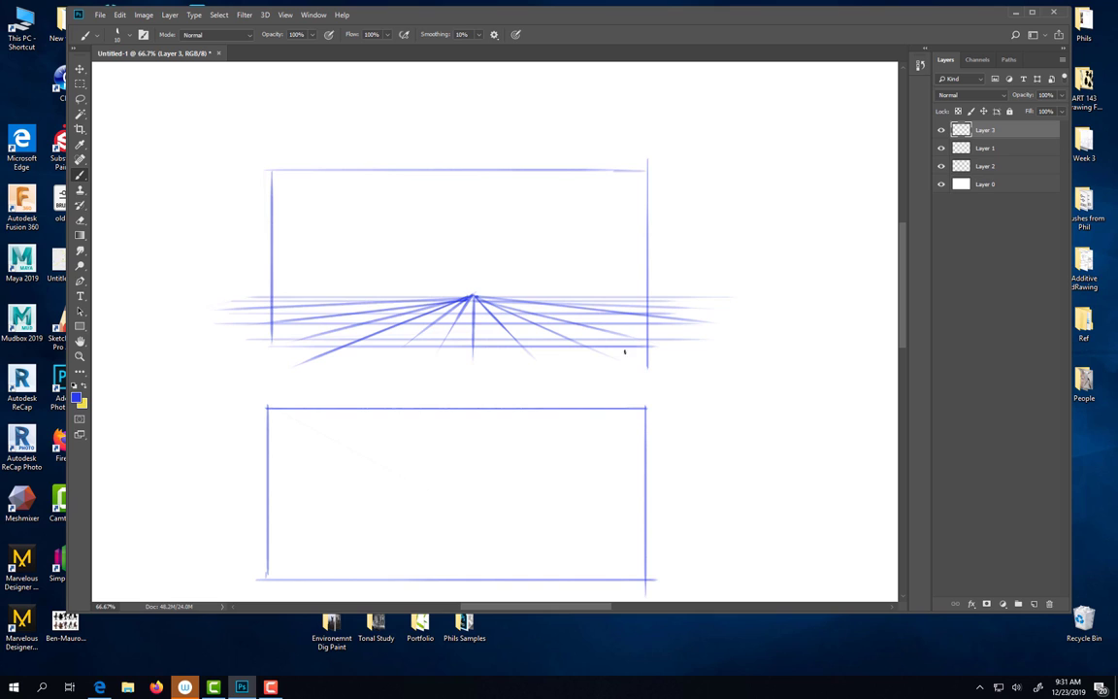
- Sketch vertical posts shrinking toward the vanishing point with a guide line along their tops, and undo them
mouse_move(624, 355)
mouse_down()
mouse_move(624, 194)
mouse_move(634, 192)
mouse_up()
drag(626, 362, 633, 362)
drag(630, 192, 479, 287)
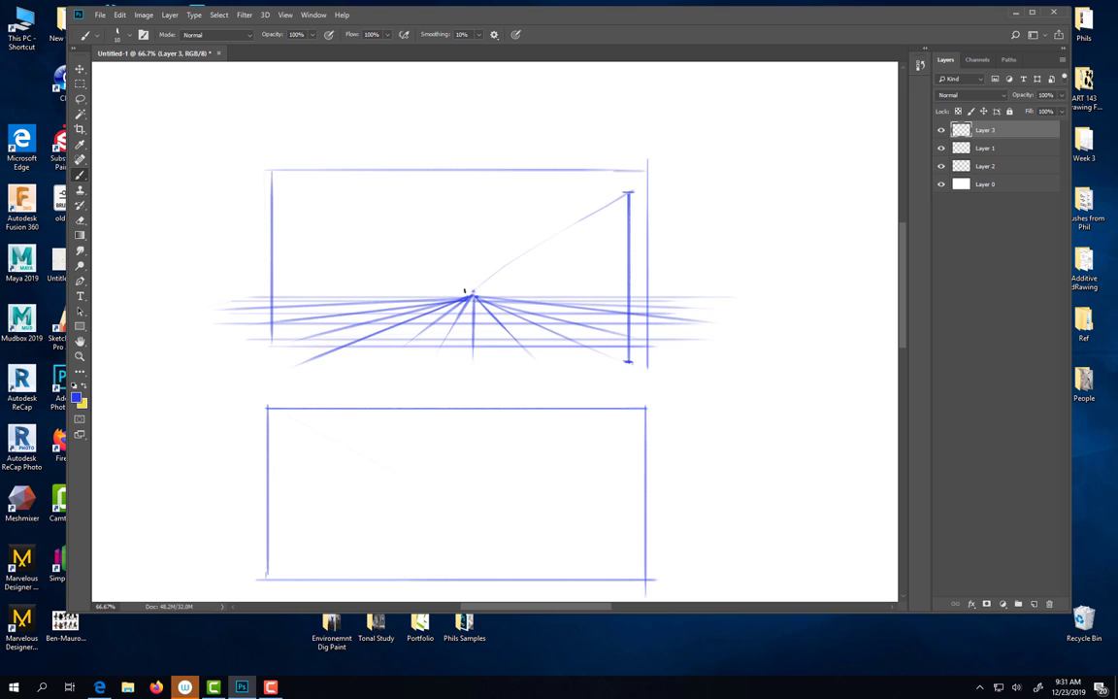
drag(533, 323, 533, 251)
drag(491, 293, 491, 276)
key(ctrl+z)
key(ctrl+z)
key(ctrl+z)
key(ctrl+z)
key(ctrl+z)
key(ctrl+z)
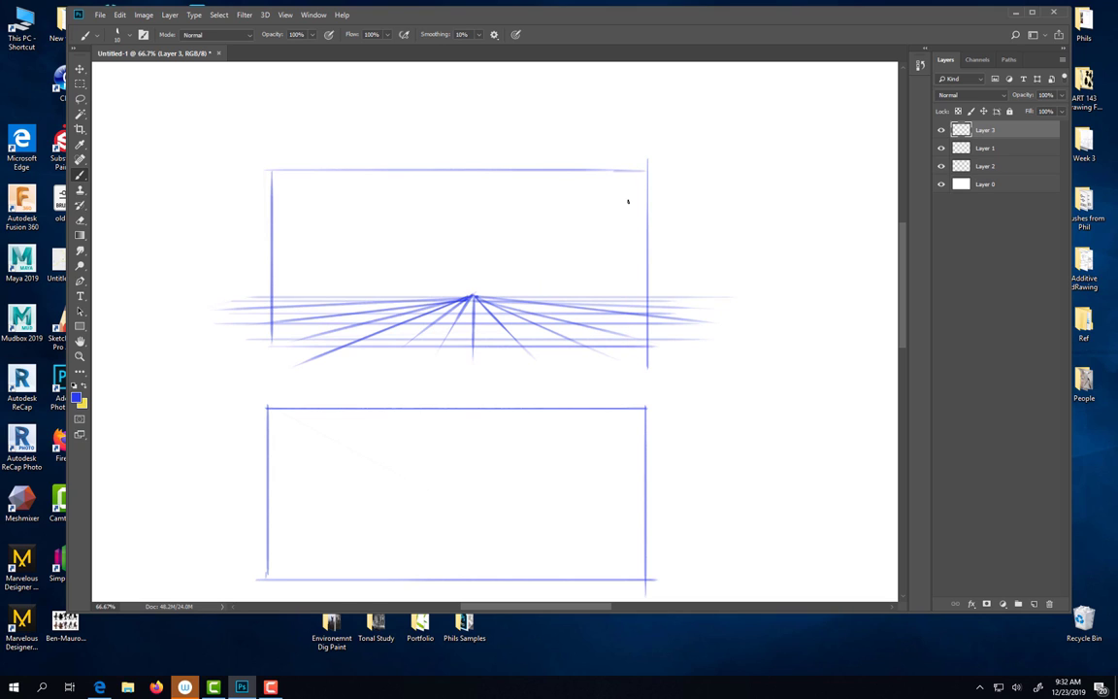
- Sketch two overlapping cliffs on the right and two overlapping hills on the left of the upper frame's ground grid
mouse_move(651, 178)
mouse_down()
mouse_move(610, 213)
mouse_move(539, 327)
mouse_move(653, 354)
mouse_up()
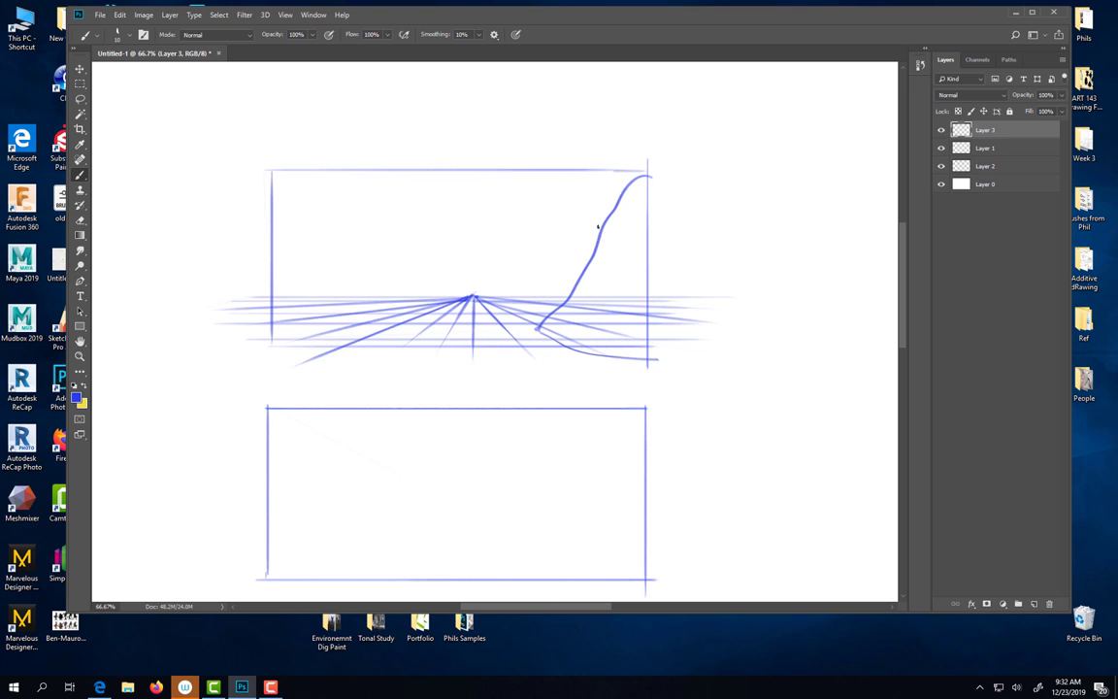
mouse_move(602, 215)
mouse_down()
mouse_move(560, 211)
mouse_move(536, 284)
mouse_move(510, 311)
mouse_move(551, 314)
mouse_up()
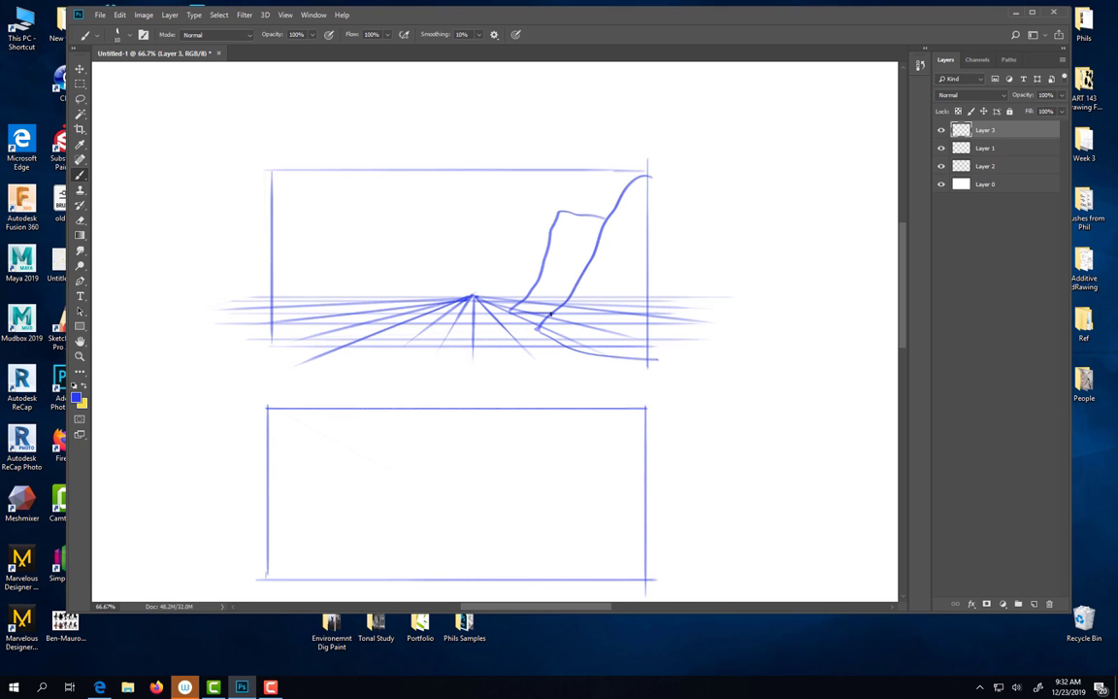
mouse_move(258, 245)
mouse_down()
mouse_move(316, 266)
mouse_move(406, 326)
mouse_up()
drag(254, 326, 406, 330)
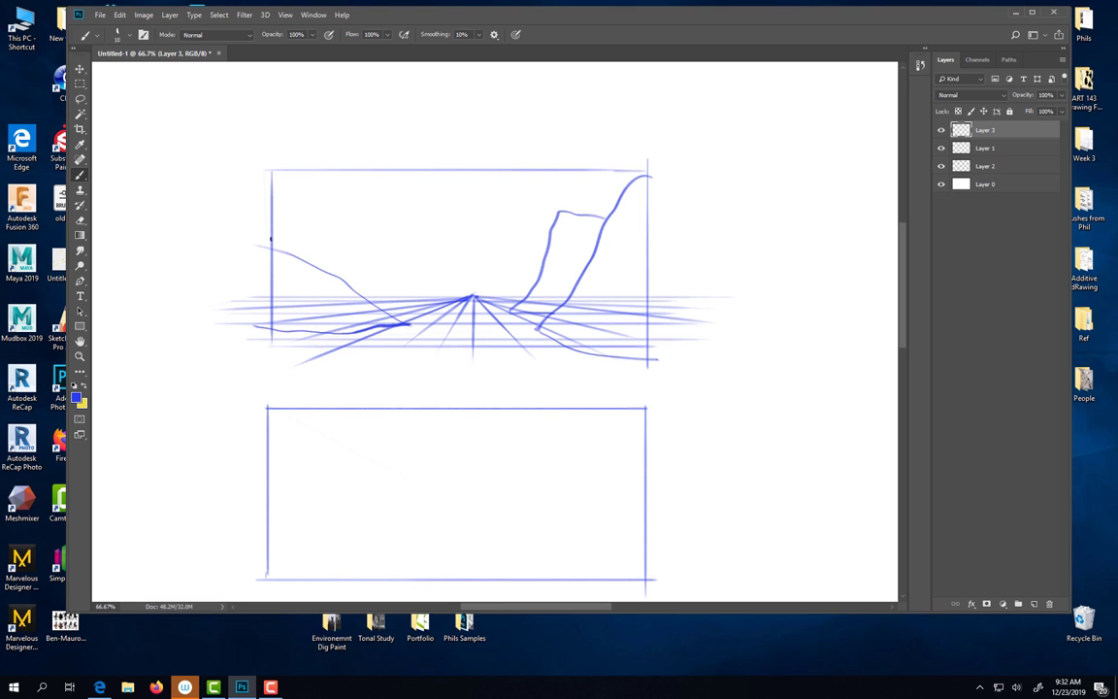
mouse_move(312, 260)
mouse_down()
mouse_move(392, 267)
mouse_move(449, 311)
mouse_move(400, 307)
mouse_move(442, 311)
mouse_up()
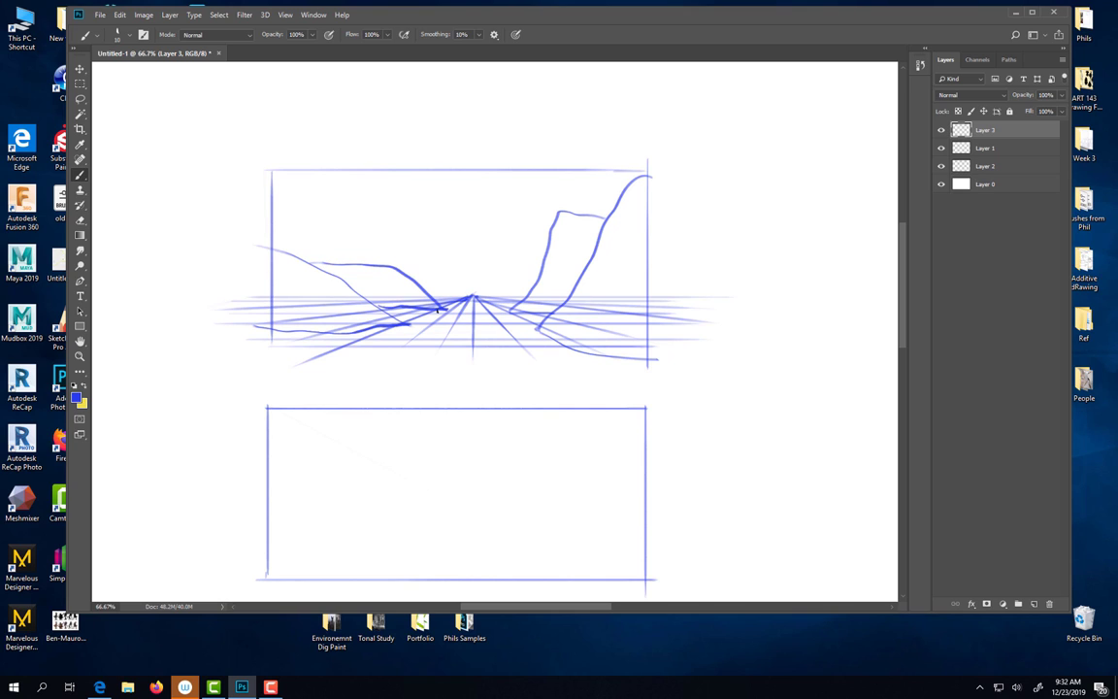
- Swap the foreground and background colors and change the yellow foreground color to bright red
key(ctrl+plus)
key(ctrl+plus)
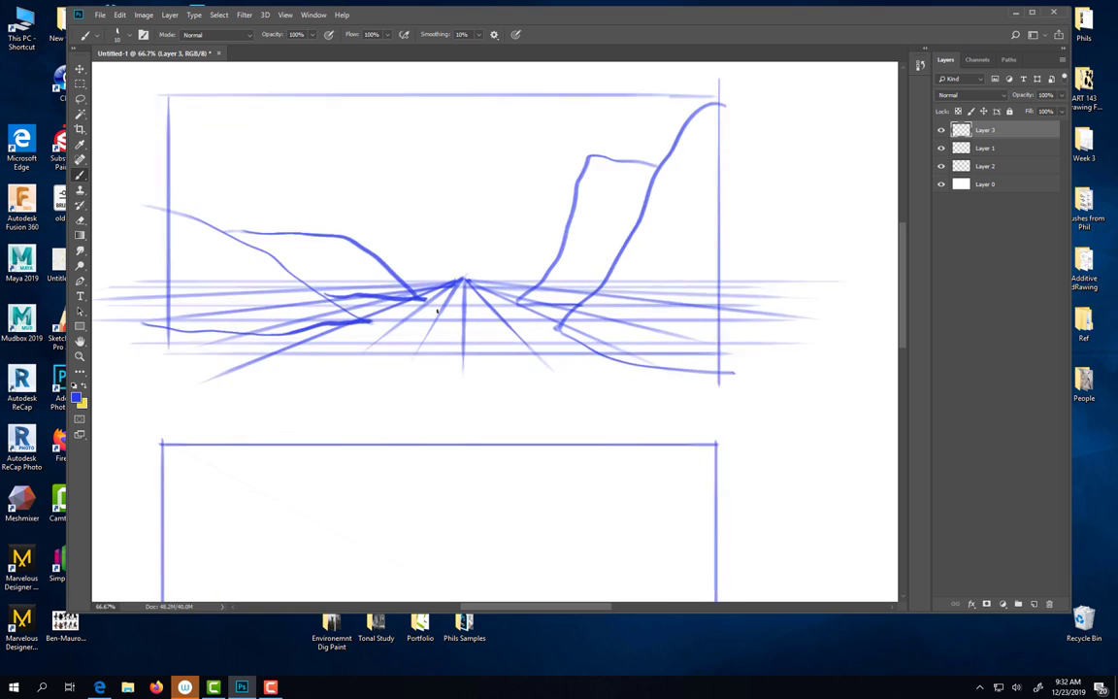
click(83, 386)
click(77, 397)
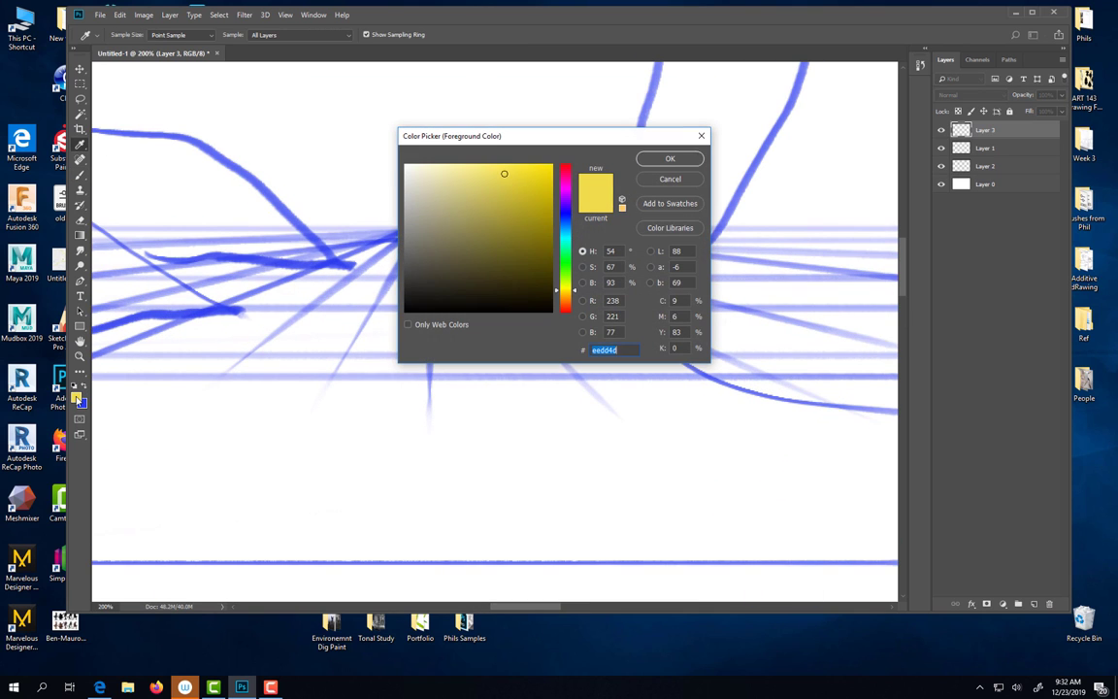
drag(537, 190, 566, 168)
click(566, 169)
click(669, 158)
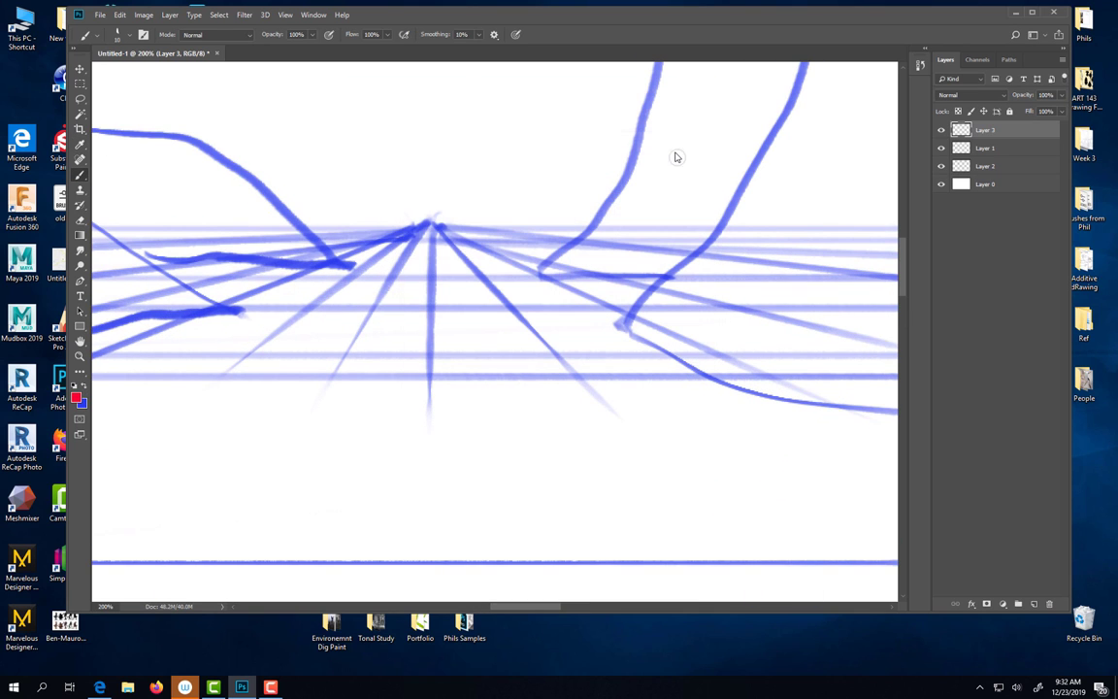
- Try a red line from the base of the farther left hill to the vanishing point, undoing the first stroke
drag(347, 263, 421, 222)
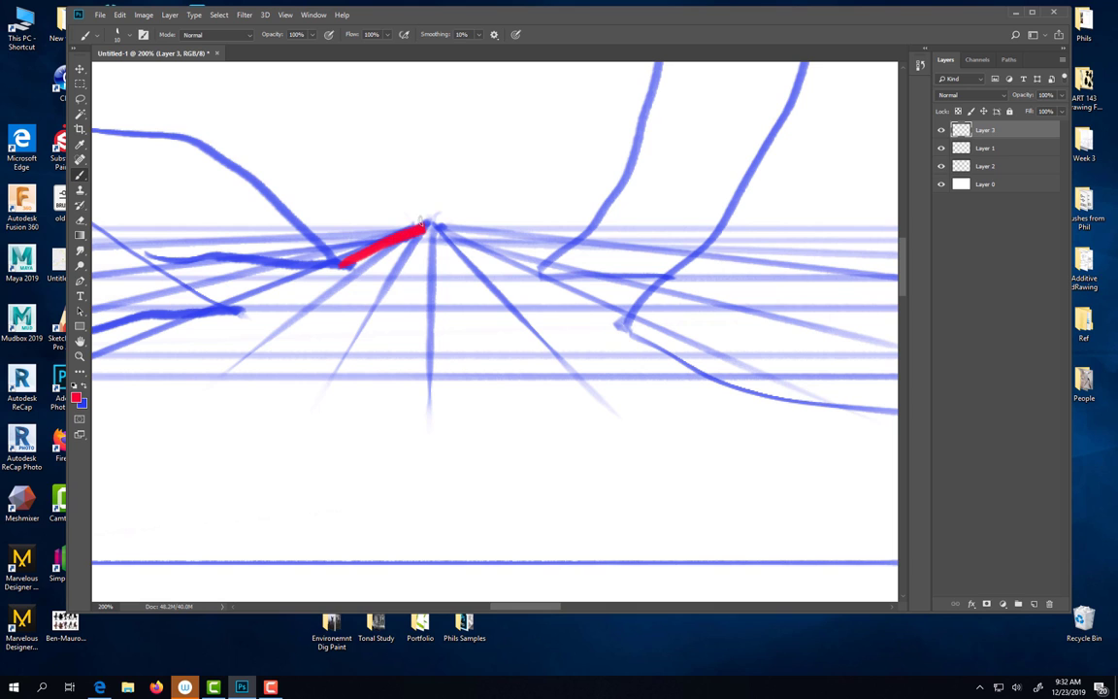
key(ctrl+z)
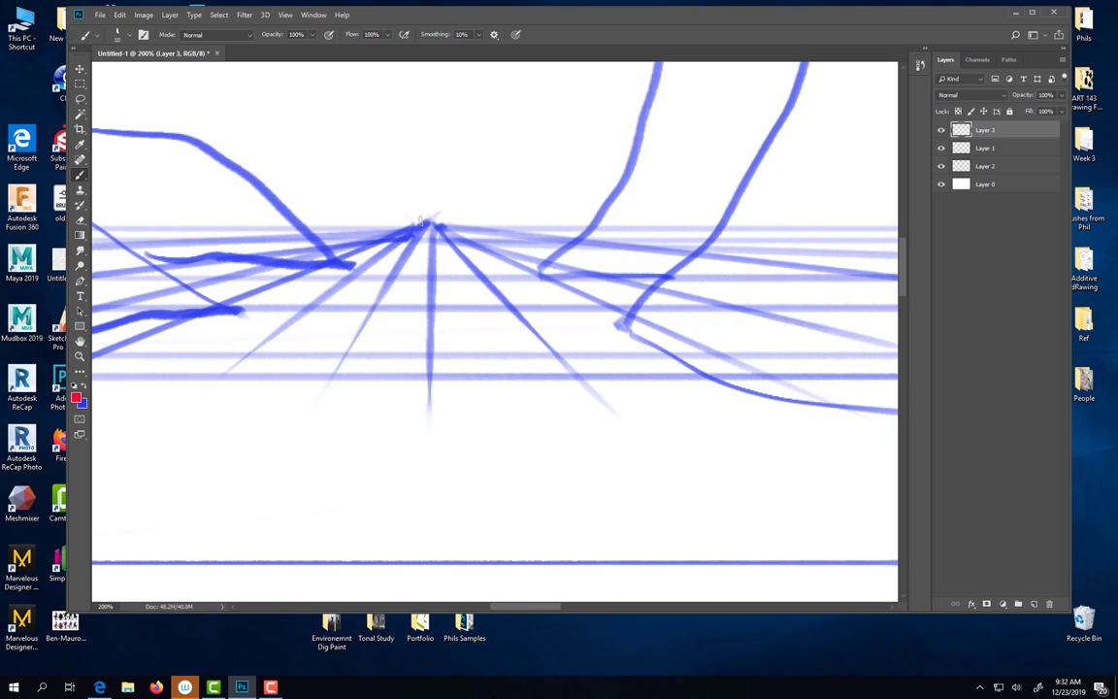
key(ctrl+minus)
key(ctrl+minus)
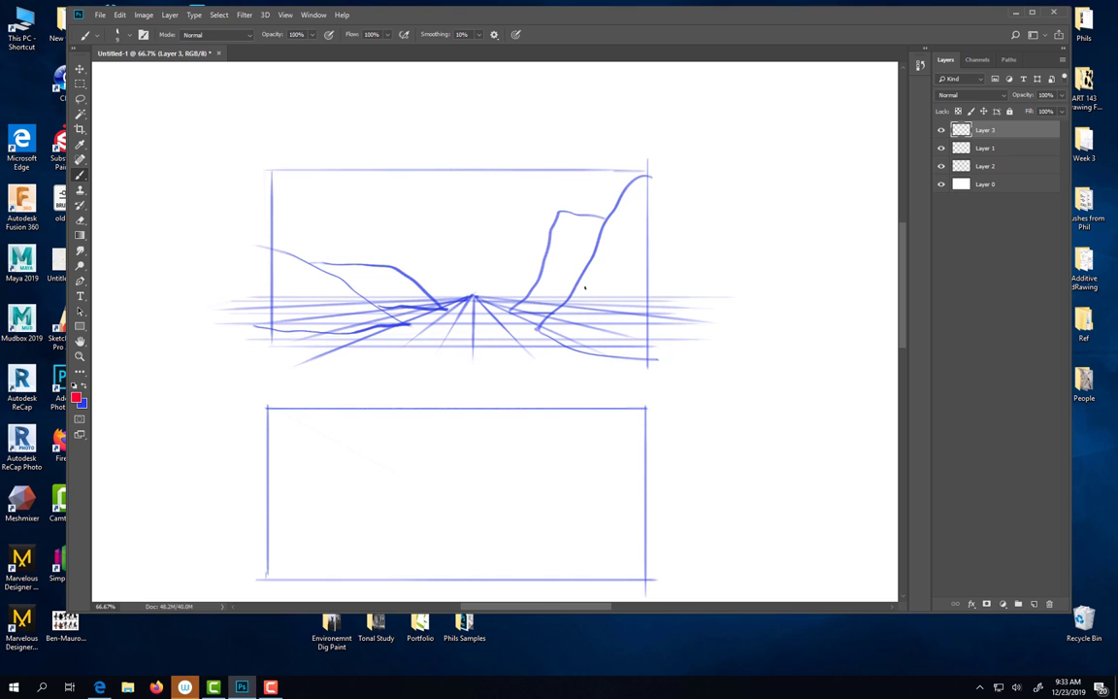
drag(443, 309, 472, 296)
- Undo the red line and all the cliff and hill outlines, leaving only the frames and perspective grid
key(ctrl+z)
key(ctrl+z)
key(ctrl+z)
key(ctrl+z)
key(ctrl+z)
key(ctrl+z)
key(ctrl+z)
key(ctrl+z)
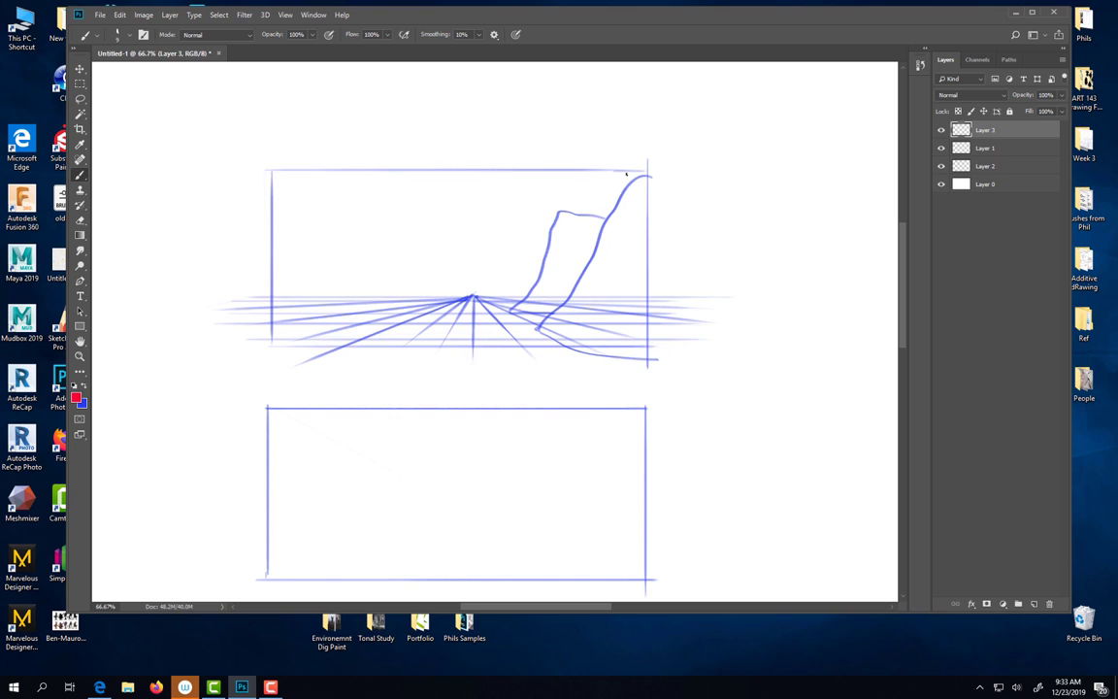
key(ctrl+z)
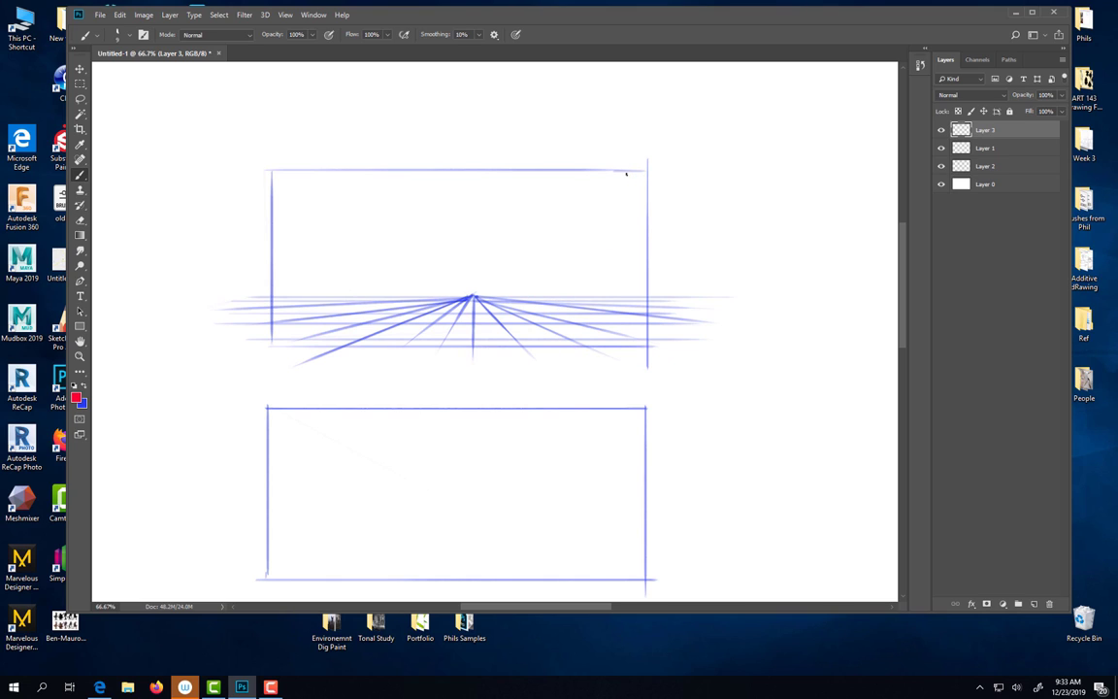
- Draw two red horizontal depth lines across the upper frame's ground grid, plus a downward arrow and a double-headed arrow along a converging line
drag(251, 321, 649, 321)
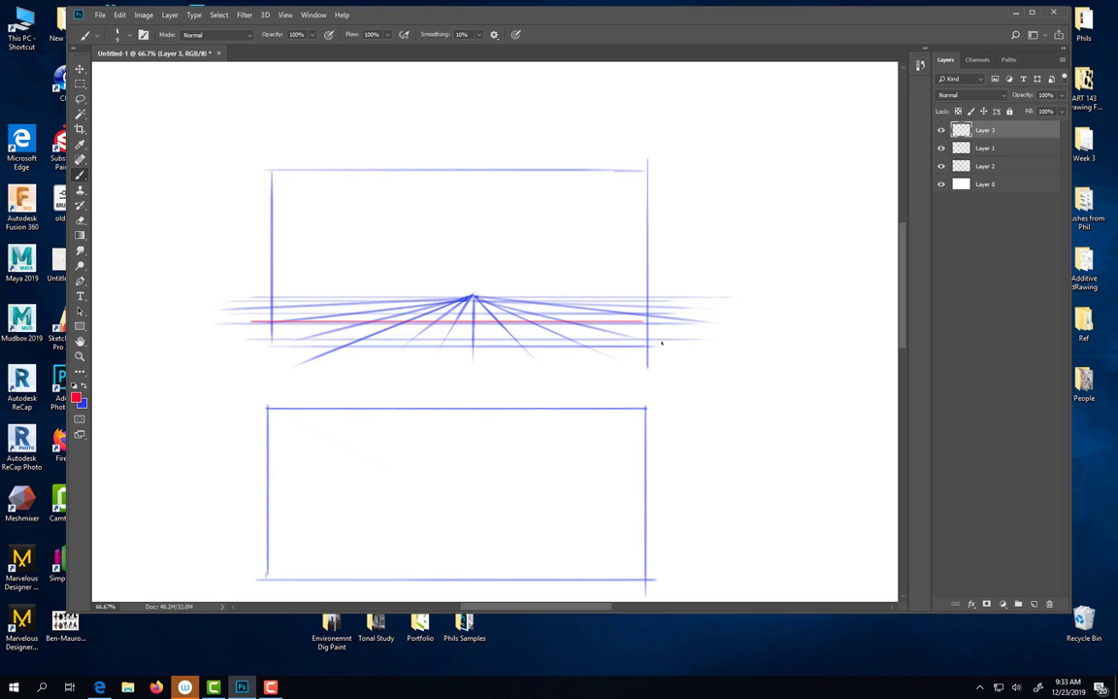
mouse_move(489, 324)
mouse_down()
mouse_move(492, 351)
mouse_move(497, 340)
mouse_up()
drag(652, 301, 250, 312)
drag(409, 323, 452, 303)
mouse_move(442, 303)
mouse_down()
mouse_move(453, 303)
mouse_move(421, 321)
mouse_move(436, 308)
mouse_up()
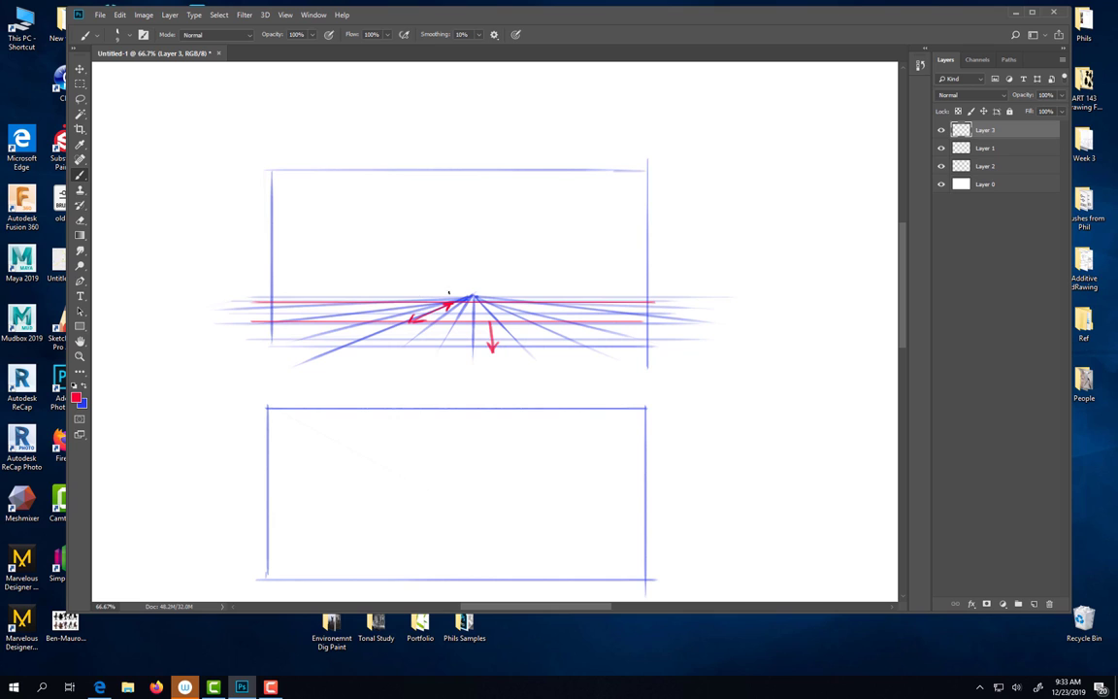
- Trace the horizon with a thick red line and draw a red arrow receding from outside the upper frame's right edge to the horizon
drag(264, 296, 678, 293)
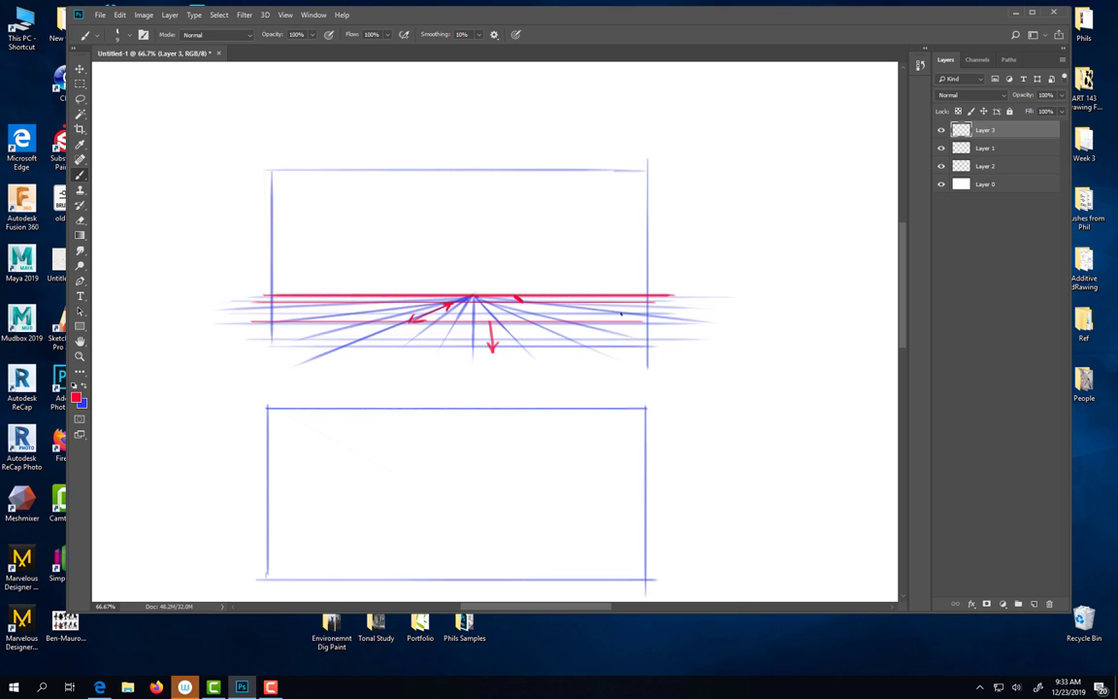
drag(628, 296, 736, 339)
drag(634, 308, 656, 302)
- Outline a valley-shaped mountain range above the horizon and draw a red perspective grid in the sky with converging and horizontal lines
mouse_move(632, 216)
mouse_down()
mouse_move(606, 202)
mouse_move(530, 259)
mouse_move(487, 271)
mouse_move(397, 270)
mouse_move(336, 205)
mouse_move(256, 181)
mouse_move(187, 248)
mouse_up()
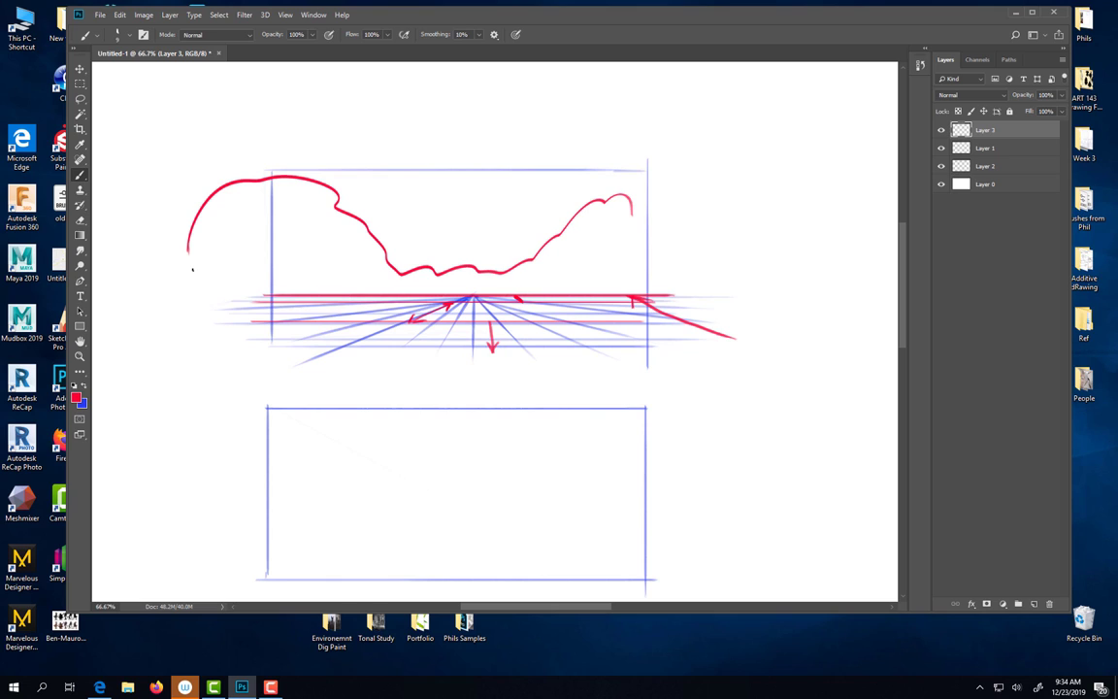
mouse_move(474, 291)
mouse_down()
mouse_move(645, 148)
mouse_move(501, 157)
mouse_up()
drag(463, 264, 444, 157)
mouse_move(443, 270)
mouse_down()
mouse_move(373, 132)
mouse_move(301, 150)
mouse_move(670, 155)
mouse_up()
drag(341, 189, 605, 188)
drag(359, 211, 586, 213)
drag(377, 230, 565, 230)
mouse_move(374, 245)
mouse_down()
mouse_move(562, 245)
mouse_move(524, 234)
mouse_up()
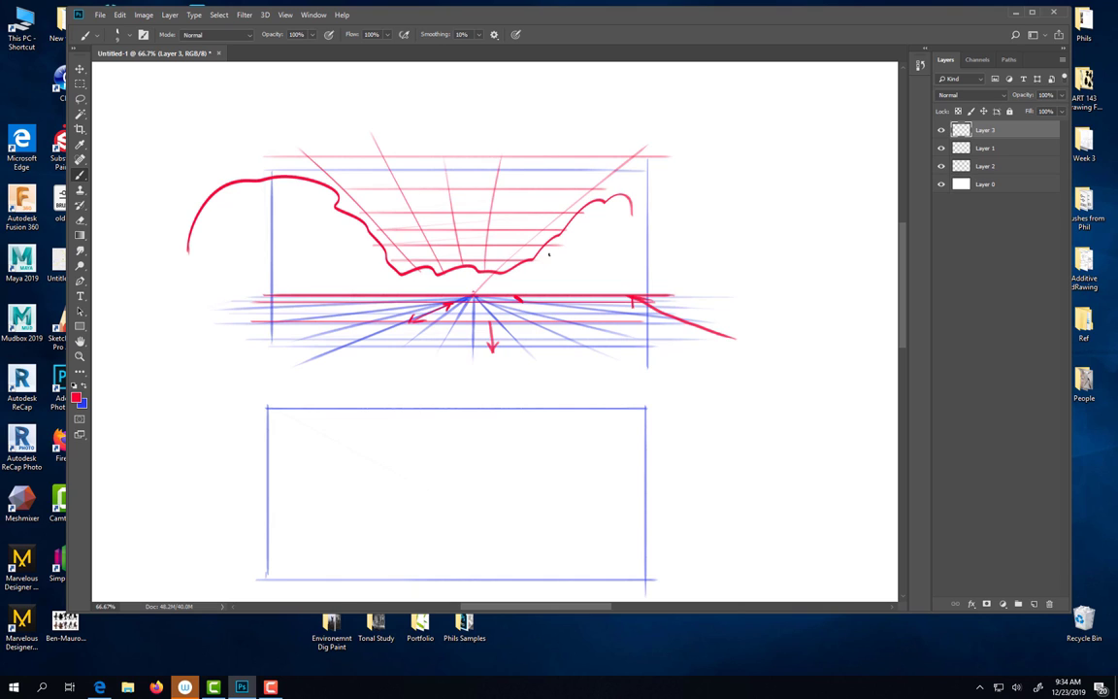
- Sketch a large cloud and two smaller flat clouds following the sky's perspective grid
mouse_move(617, 168)
mouse_down()
mouse_move(470, 179)
mouse_move(593, 182)
mouse_move(625, 170)
mouse_move(612, 144)
mouse_move(567, 125)
mouse_move(456, 165)
mouse_move(418, 194)
mouse_move(350, 199)
mouse_move(450, 209)
mouse_move(345, 203)
mouse_up()
drag(531, 238, 491, 235)
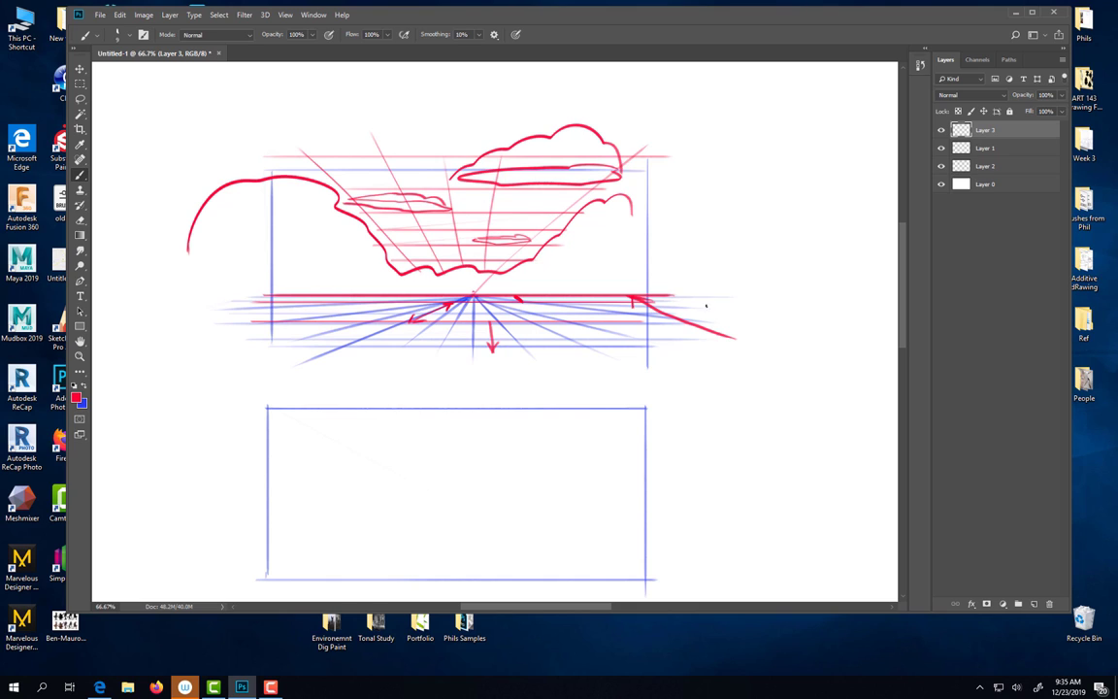
- Handwrite "Z depth" beside the receding arrow and label the ground zones "FG", "MG" and "BG" from front to horizon
drag(708, 312, 766, 316)
mouse_move(292, 332)
mouse_down()
mouse_move(314, 339)
mouse_move(336, 311)
mouse_move(370, 301)
mouse_up()
click(340, 310)
click(379, 305)
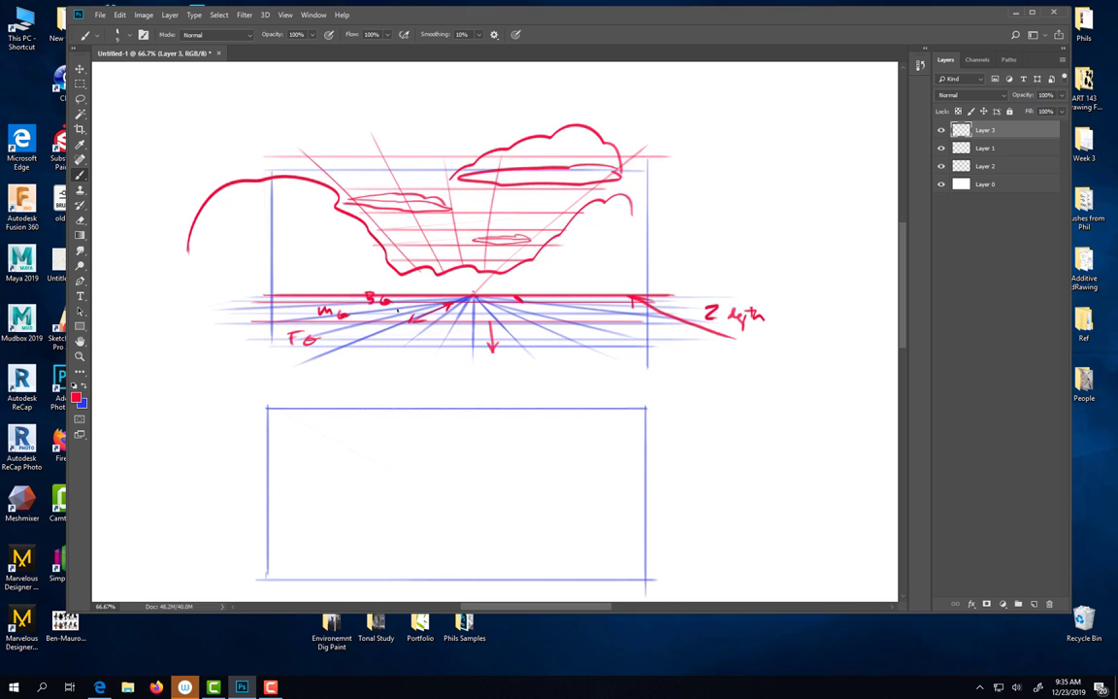
- Draw red arrows to the right-hand mountain and the large cloud, and label the cloud arrow "Sky plane"
mouse_move(672, 207)
mouse_down()
mouse_move(614, 242)
mouse_move(637, 240)
mouse_up()
mouse_move(676, 114)
mouse_down()
mouse_move(632, 160)
mouse_move(689, 117)
mouse_move(712, 118)
mouse_move(715, 137)
mouse_move(770, 118)
mouse_up()
click(747, 115)
mouse_move(774, 115)
mouse_down()
mouse_move(760, 105)
mouse_move(763, 115)
mouse_move(779, 109)
mouse_up()
key(e)
key(b)
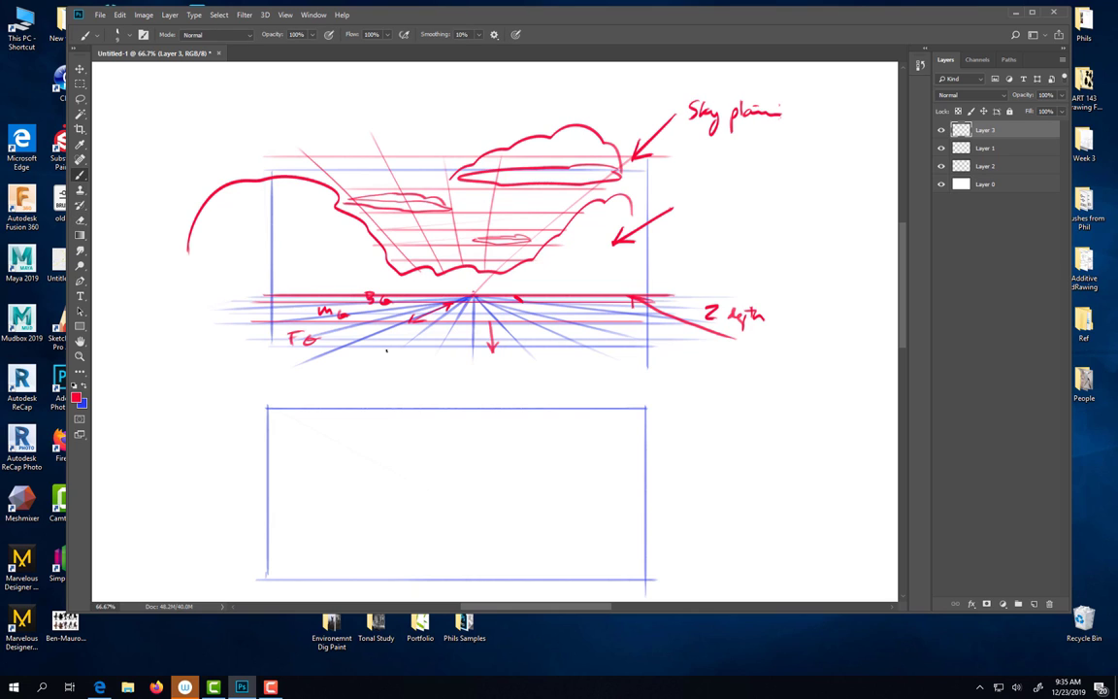
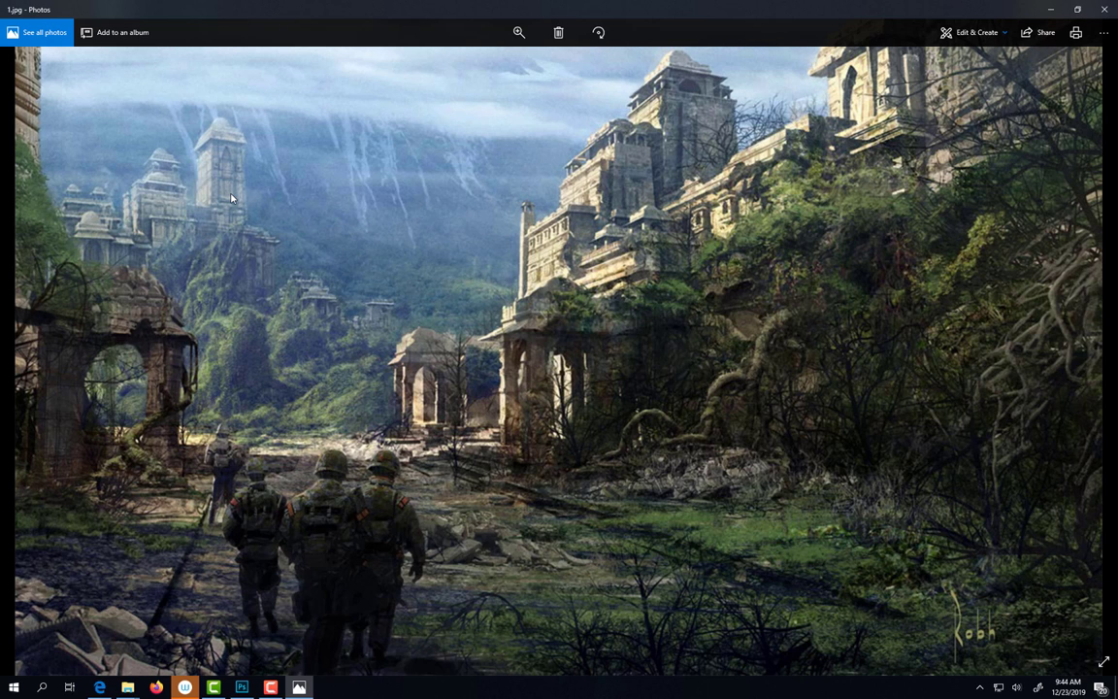
- In Photos, compare the jungle ruins painting 1.jpg with its grid overlay 1-2.jpg and its line-only grid 1-3.jpg
key(Right)
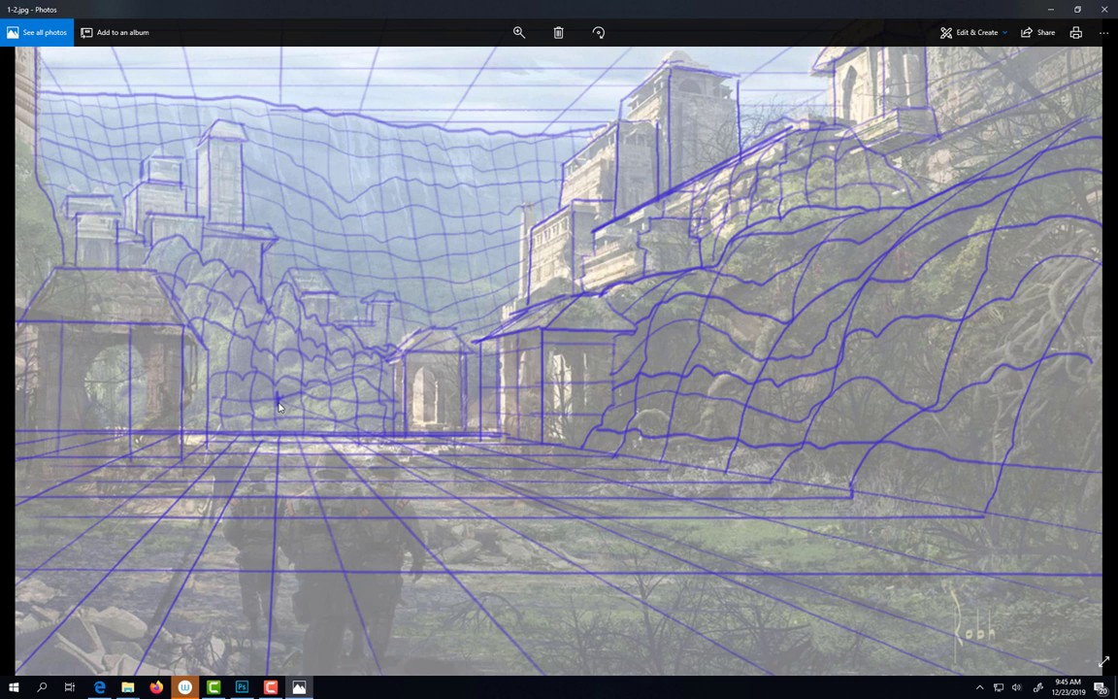
key(Right)
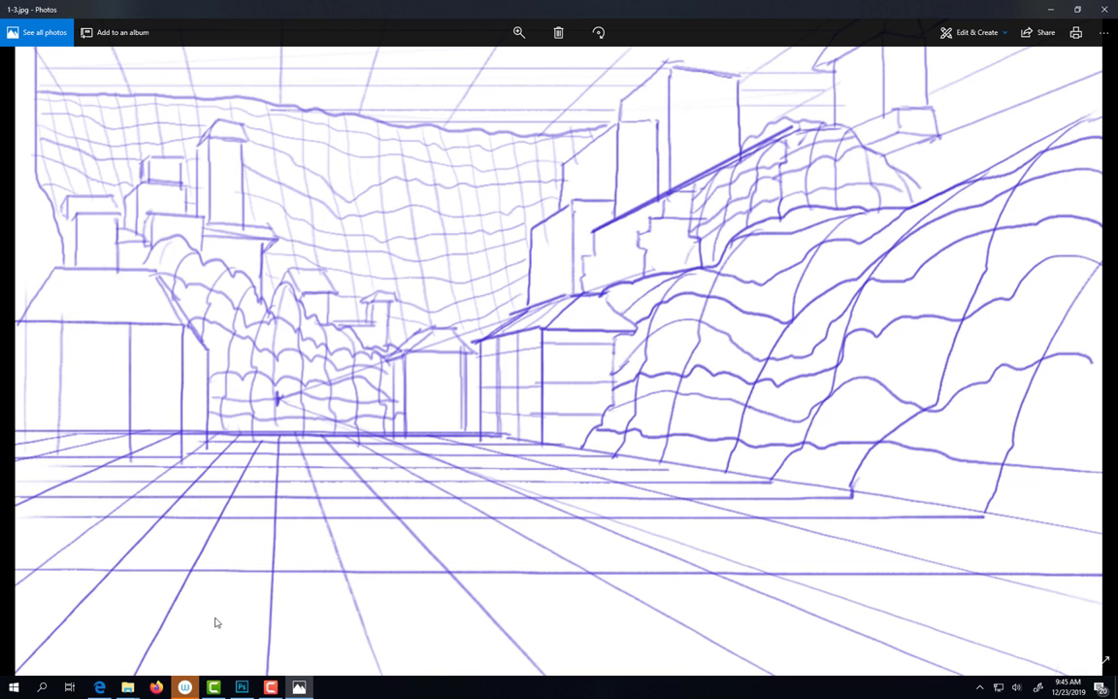
key(Right)
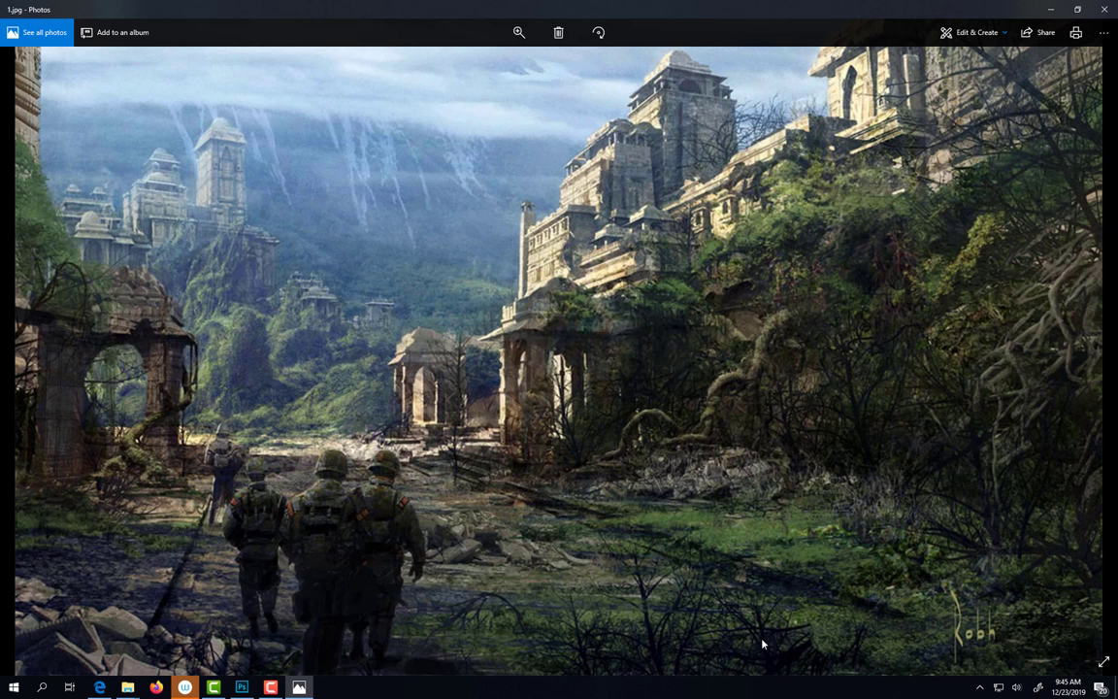
key(Right)
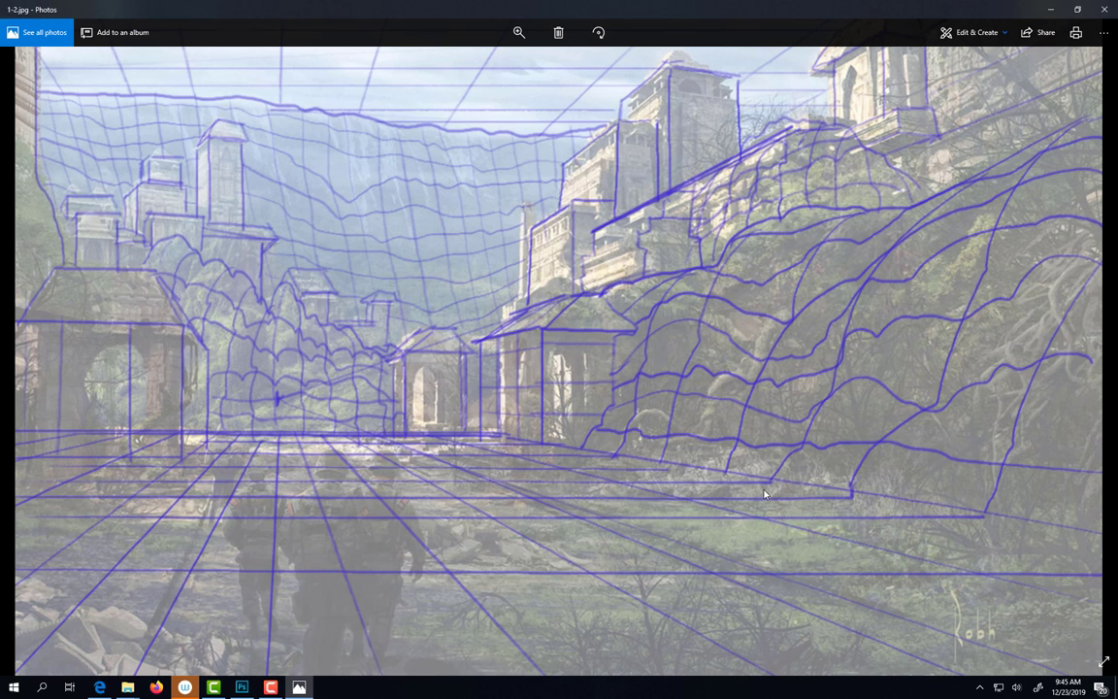
key(Right)
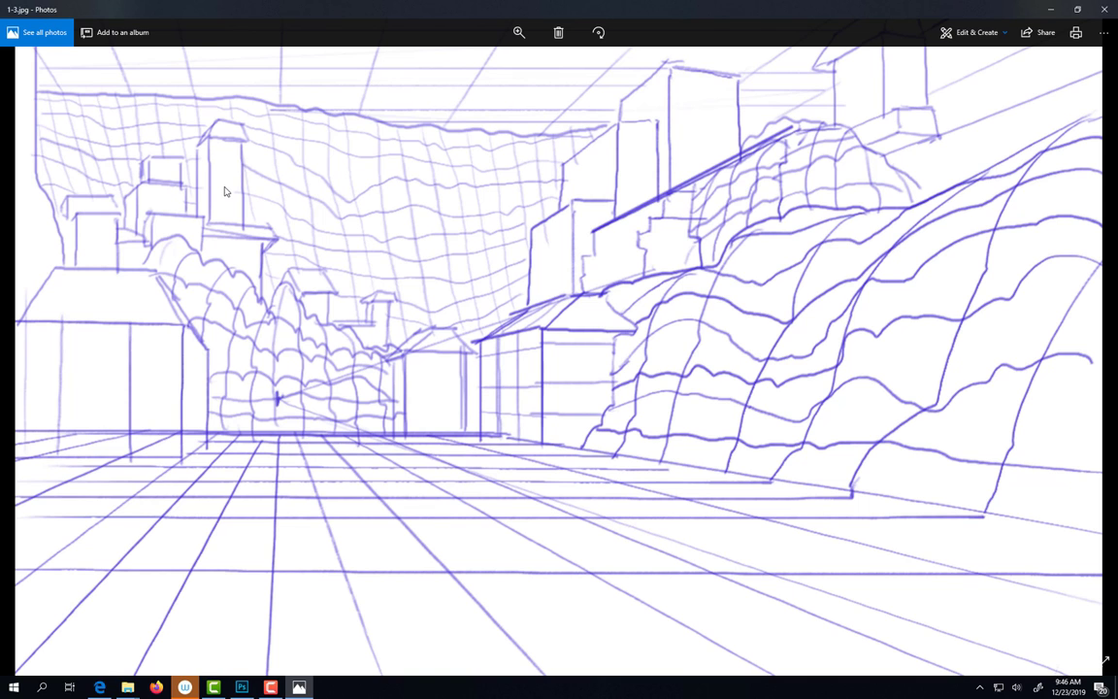
key(Right)
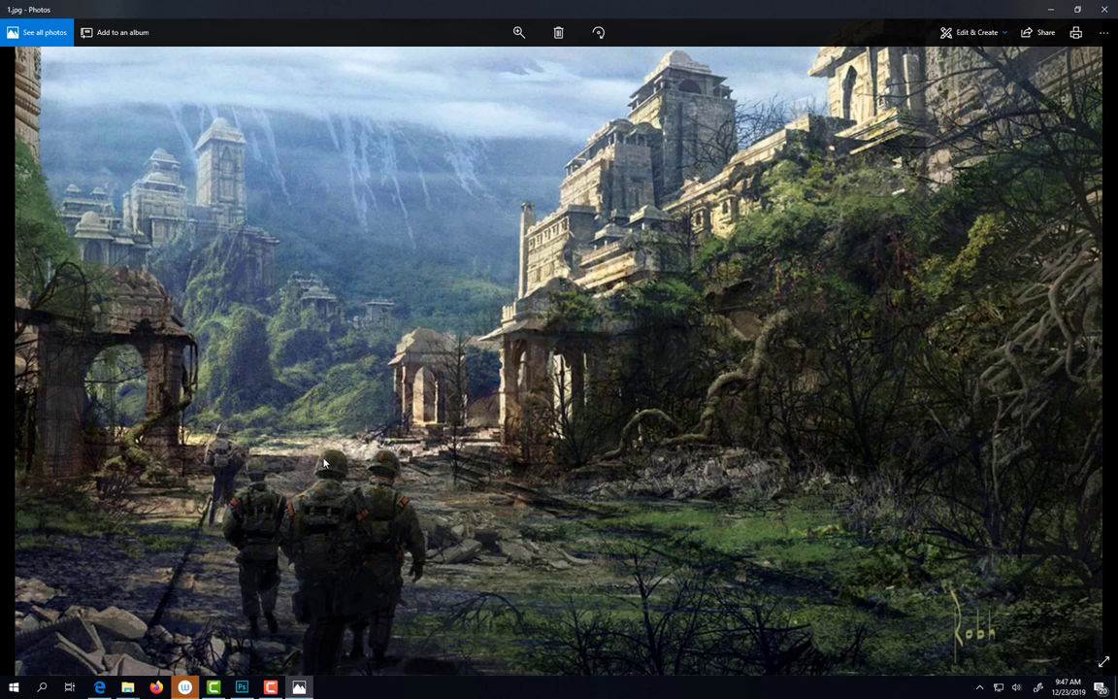
- Examine the mountain valley painting 2.jpg alongside its grid overlay 2-2.jpg and line-only contour grid 2-3.jpg
key(Right)
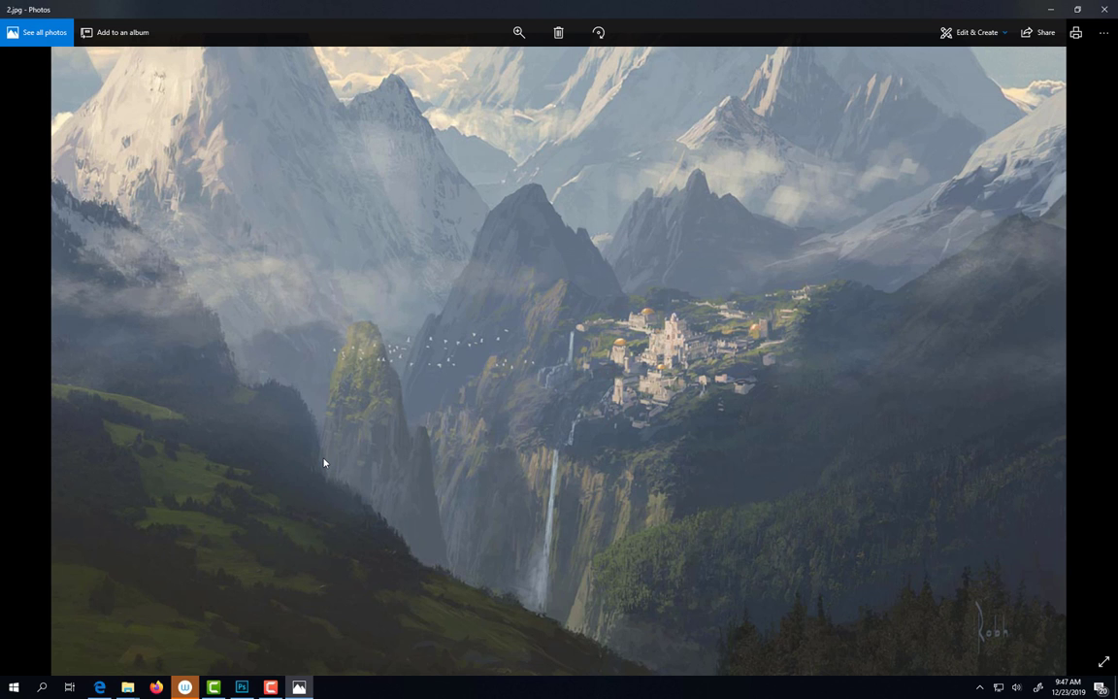
key(Right)
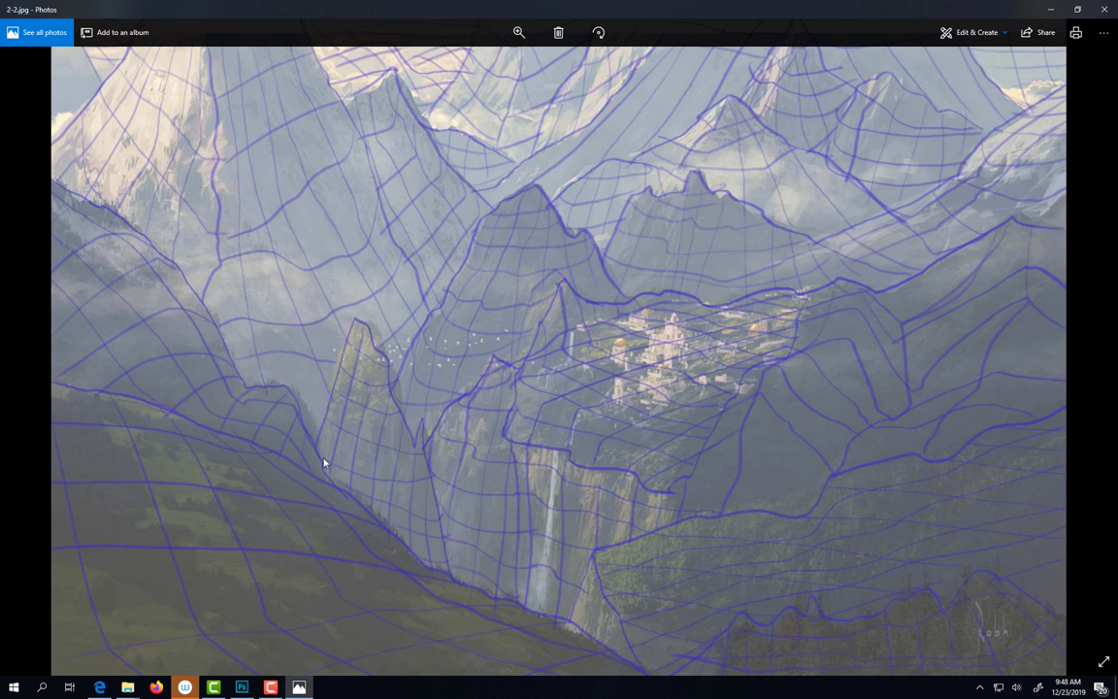
key(Right)
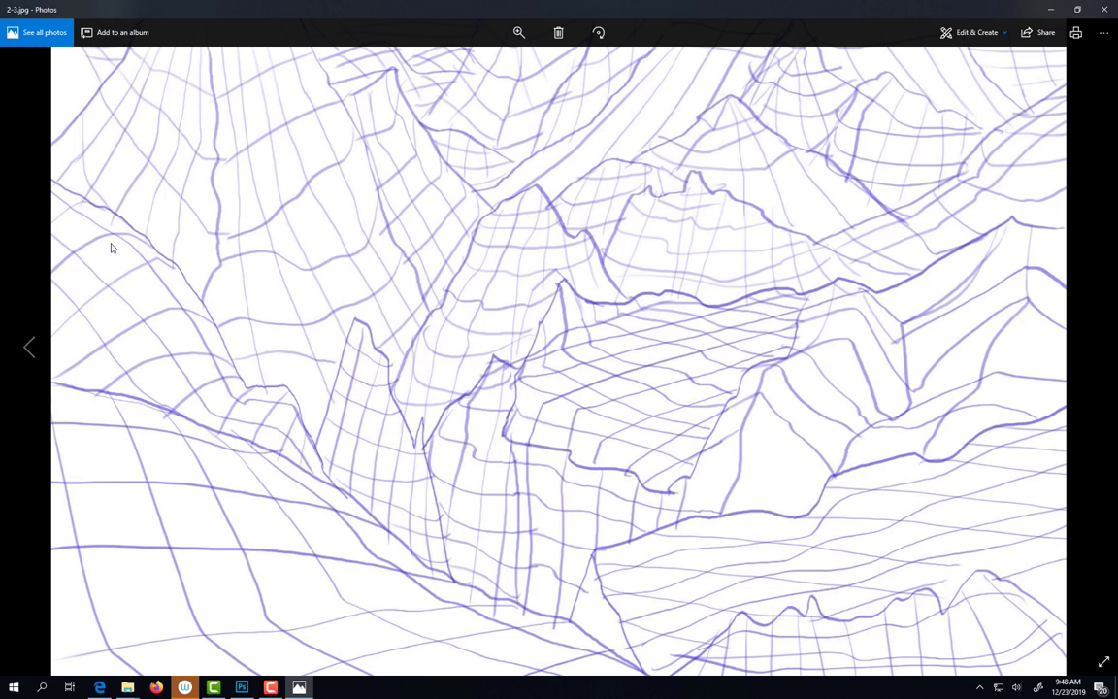
key(Left)
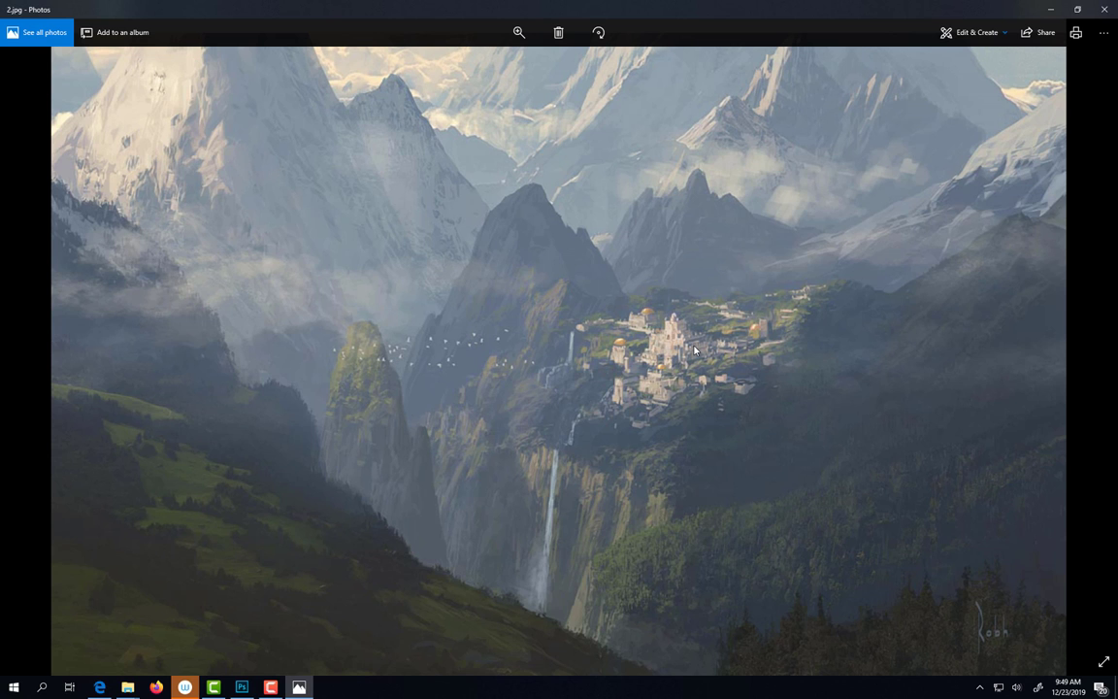
key(Right)
key(Right)
- Compare the snowy canyon painting 3.jpg with its grid overlay 3-2.jpg and line-only grid 3-3.jpg
key(Right)
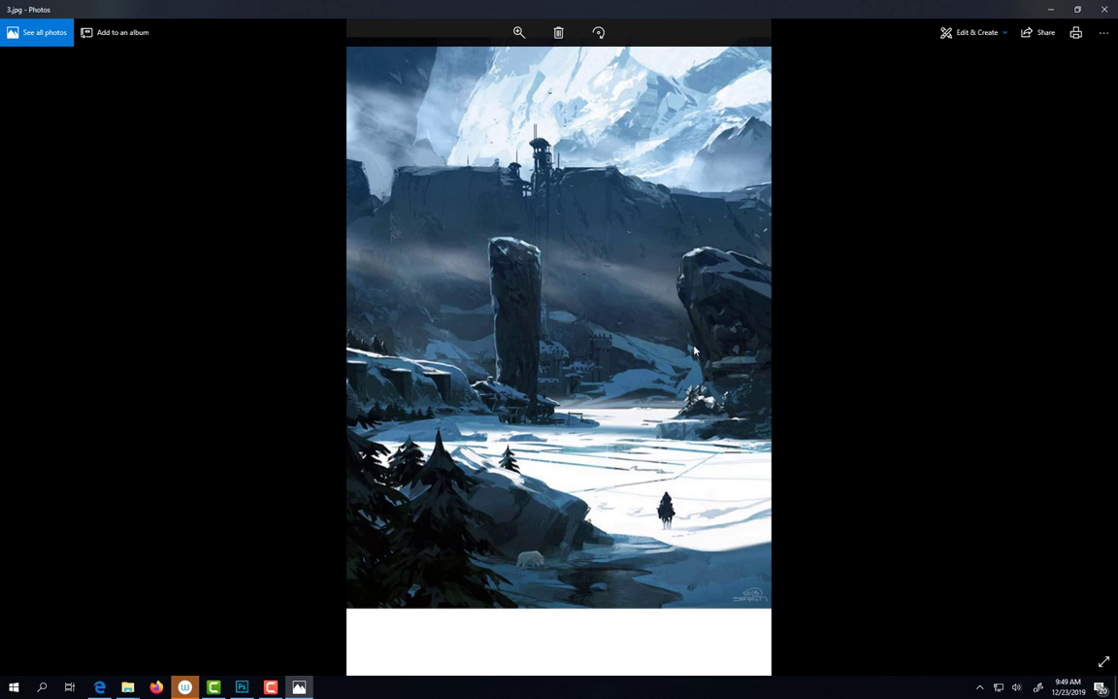
key(Right)
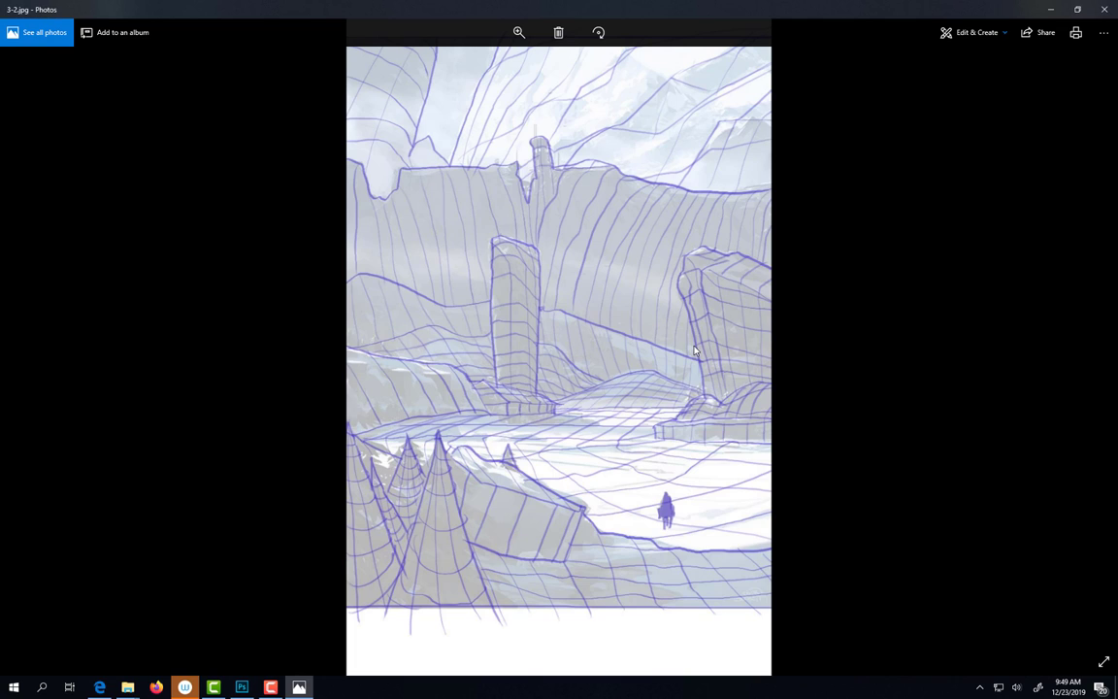
key(Left)
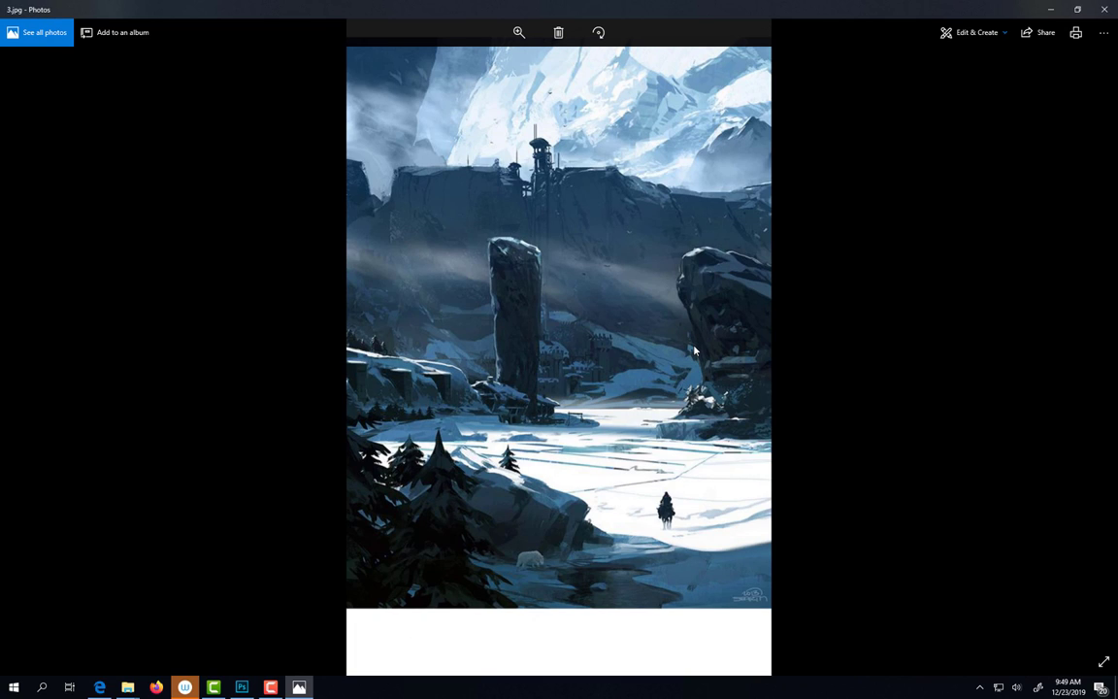
key(Right)
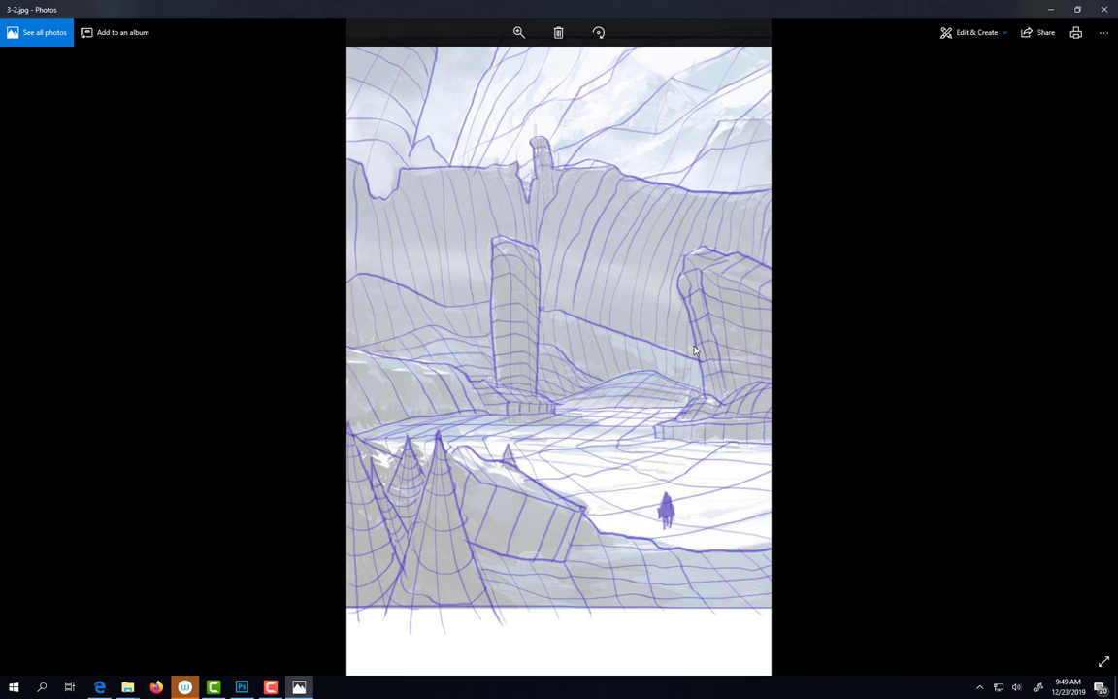
key(Right)
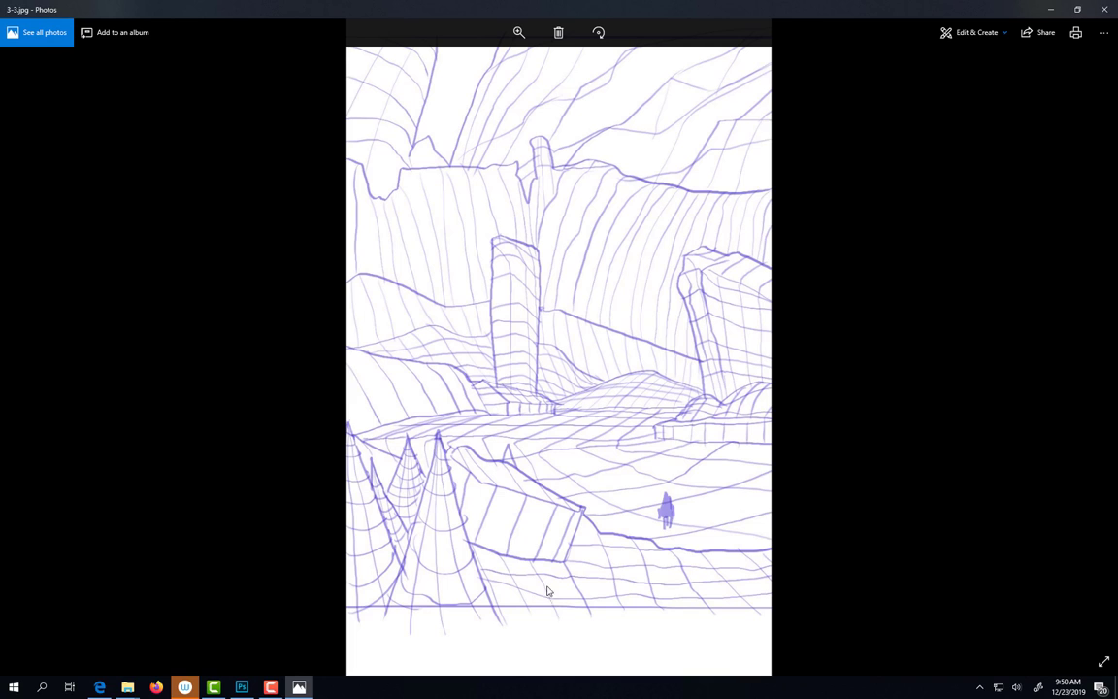
- Study the tower and plains painting 4.jpg against its ground and sky grids in 4-2.jpg and 4-3.jpg
key(Right)
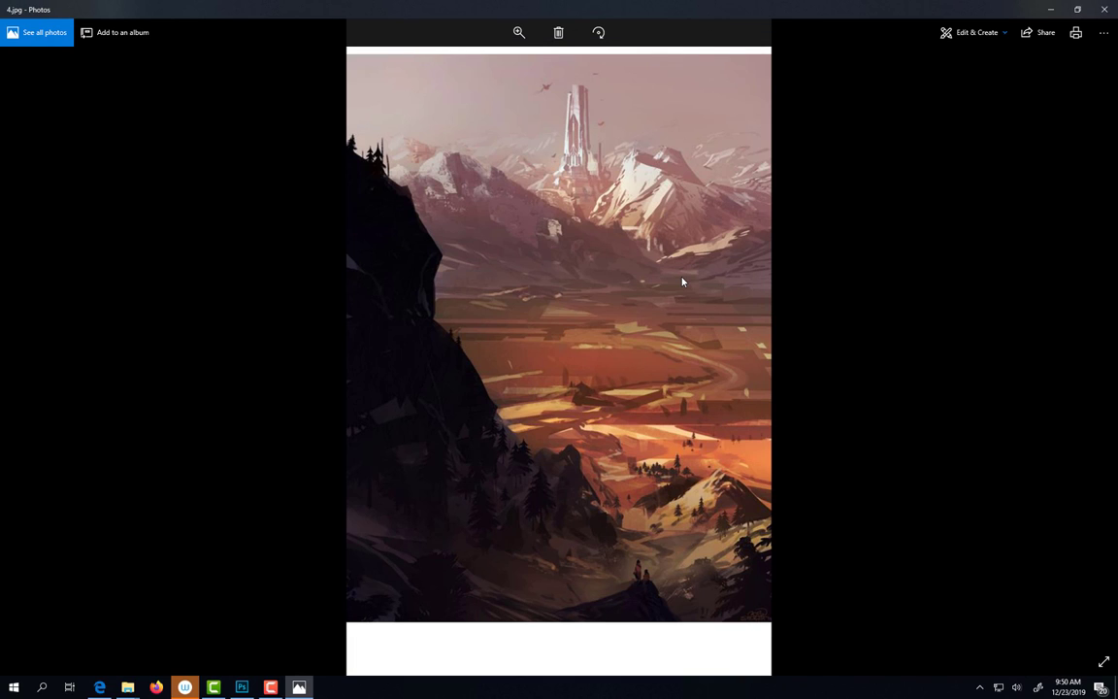
key(Right)
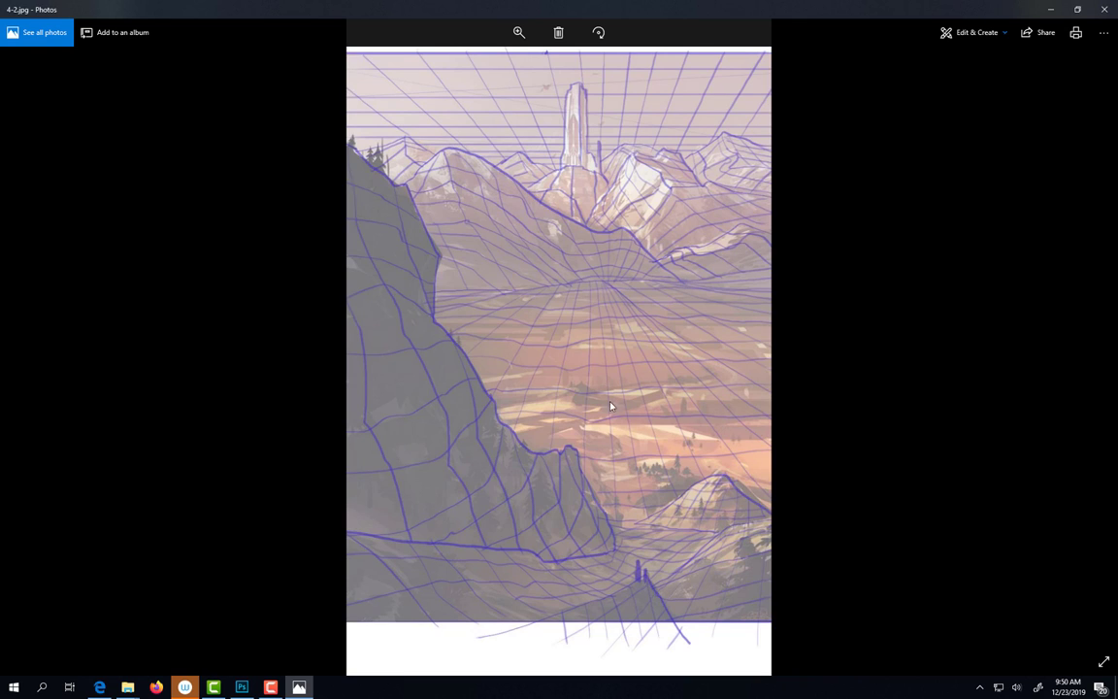
key(Left)
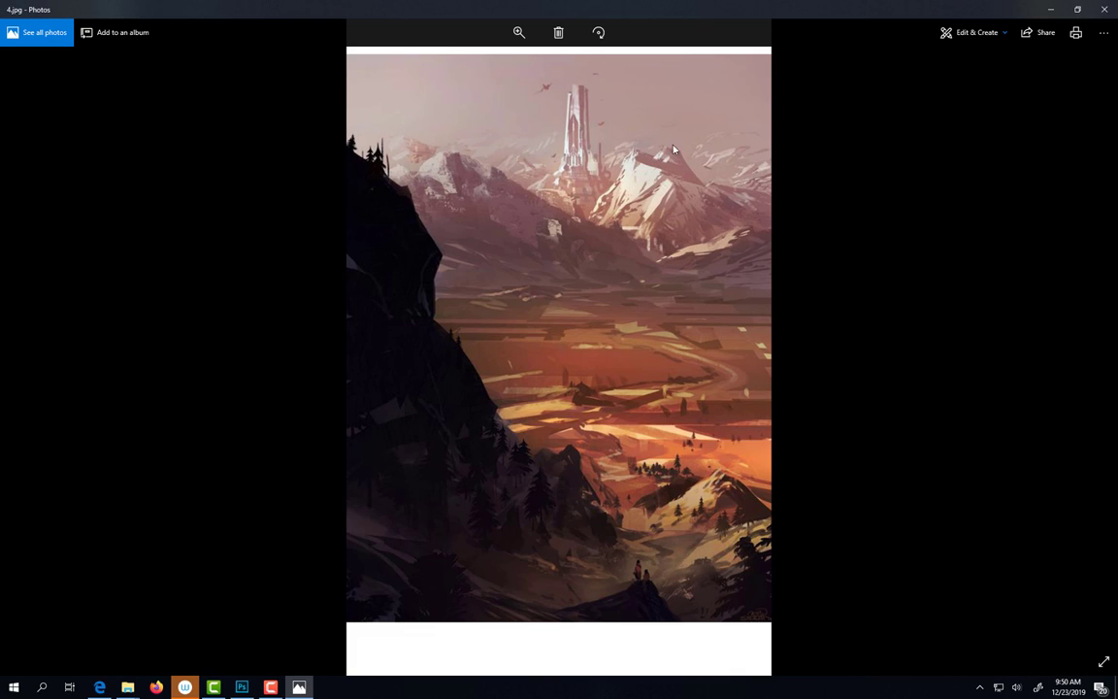
key(Right)
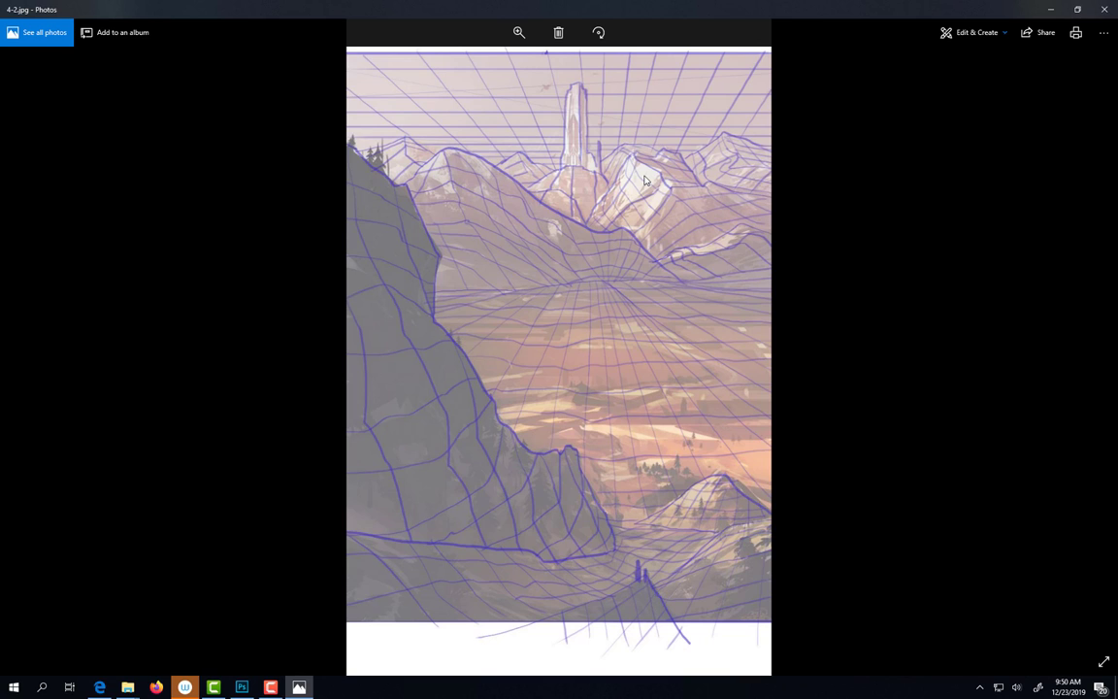
key(Right)
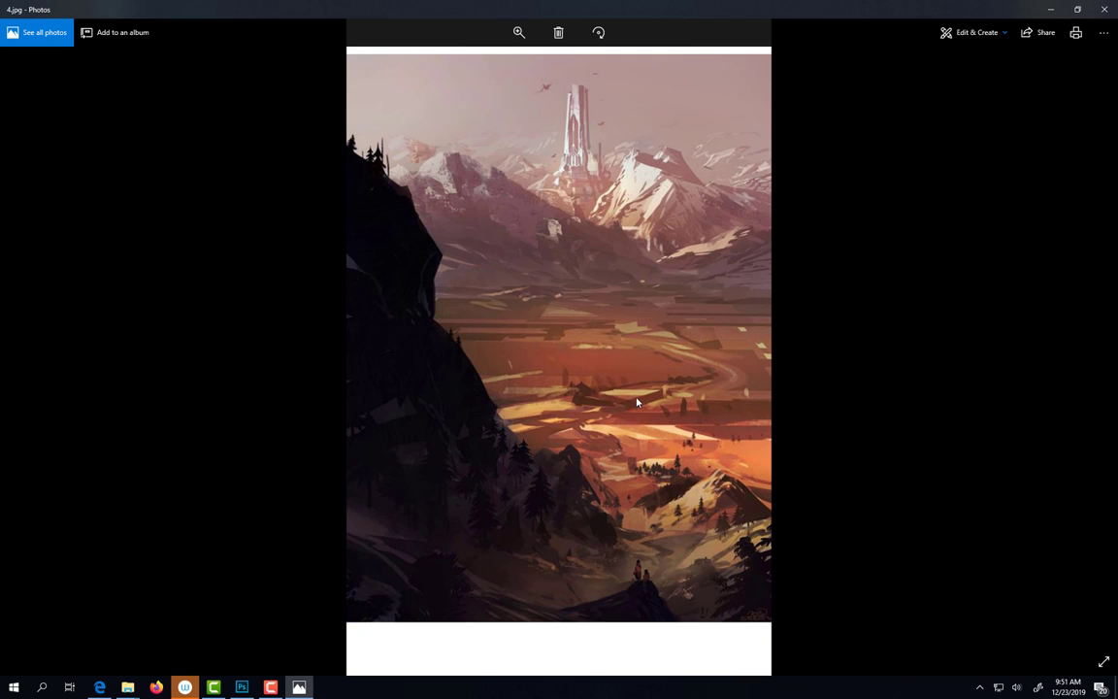
key(Left)
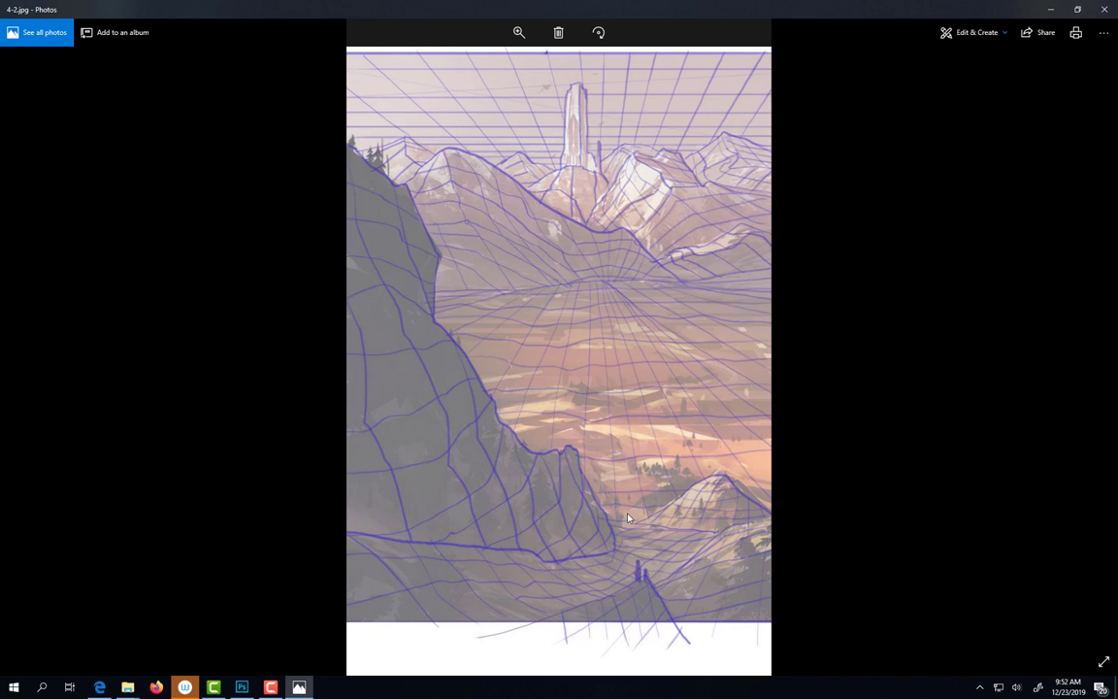
key(Right)
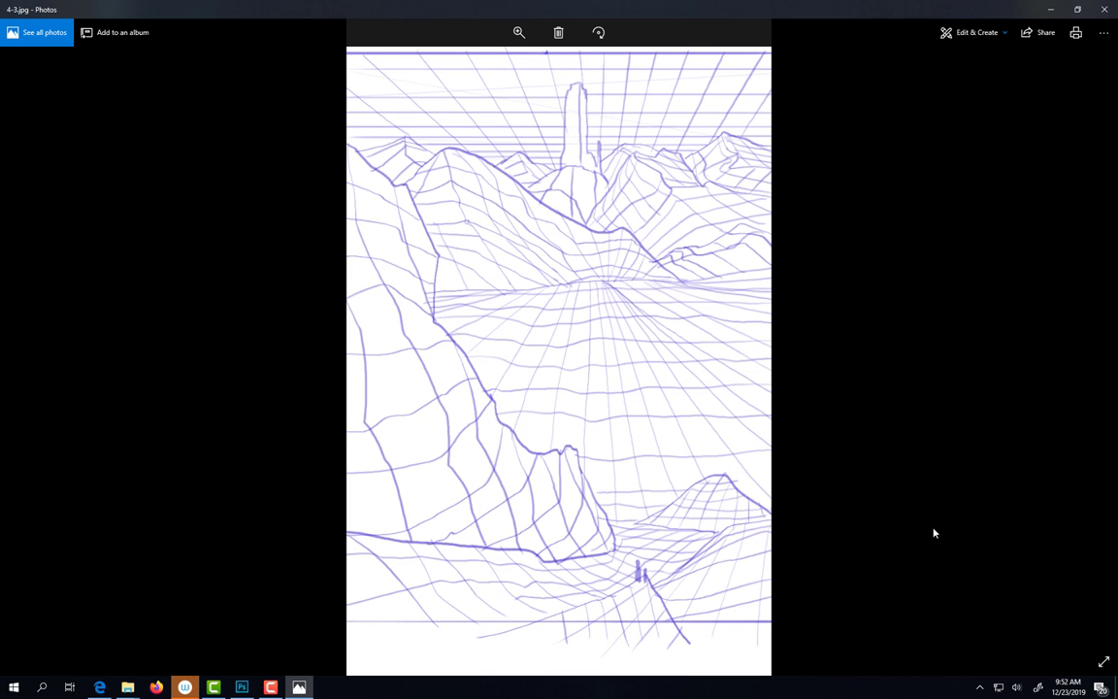
- Close the image viewer and the Grid samples folder window
click(1106, 16)
click(1106, 10)
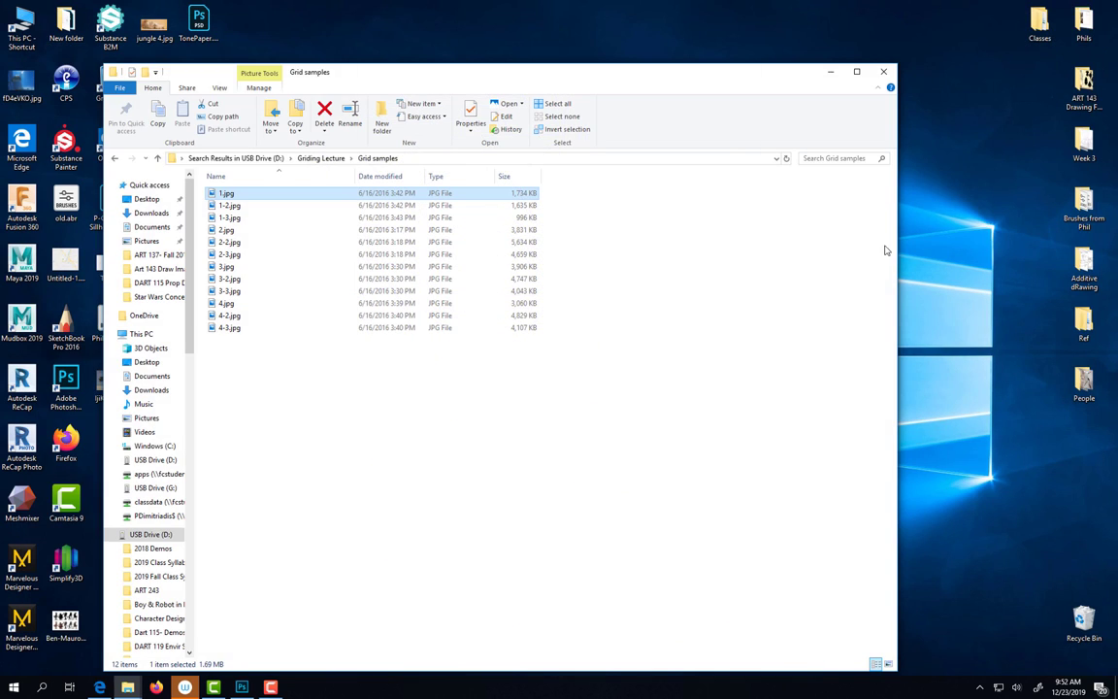
click(883, 73)
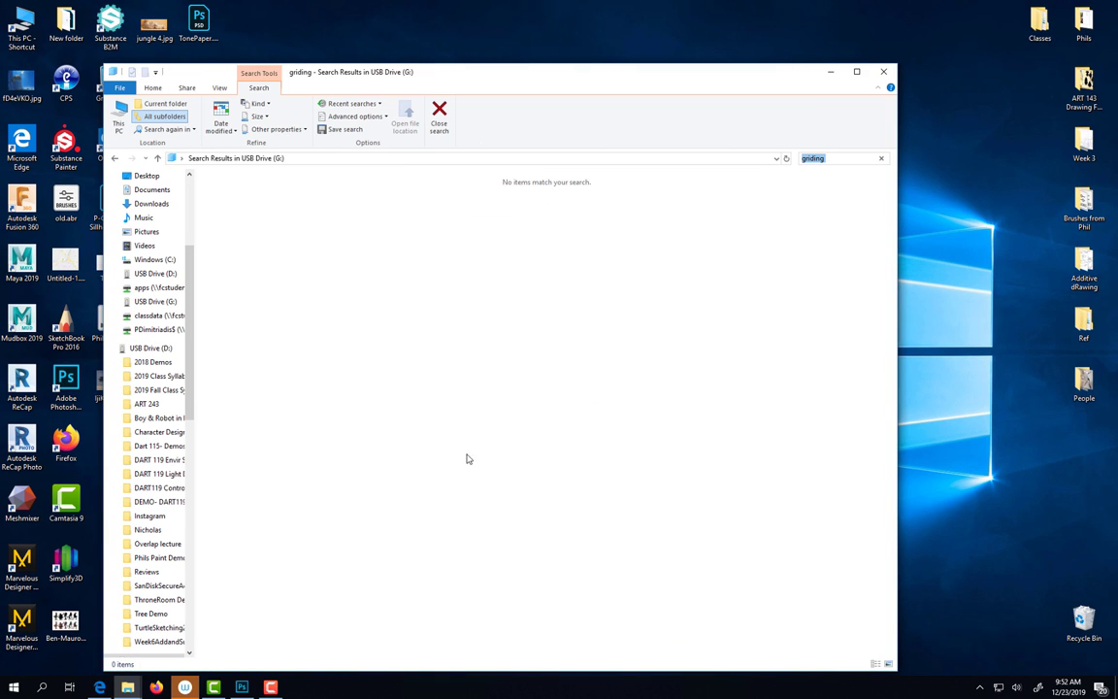
- Switch to Photoshop and bring up the Millennium Falcon painting with the red perspective grid
key(alt+Tab)
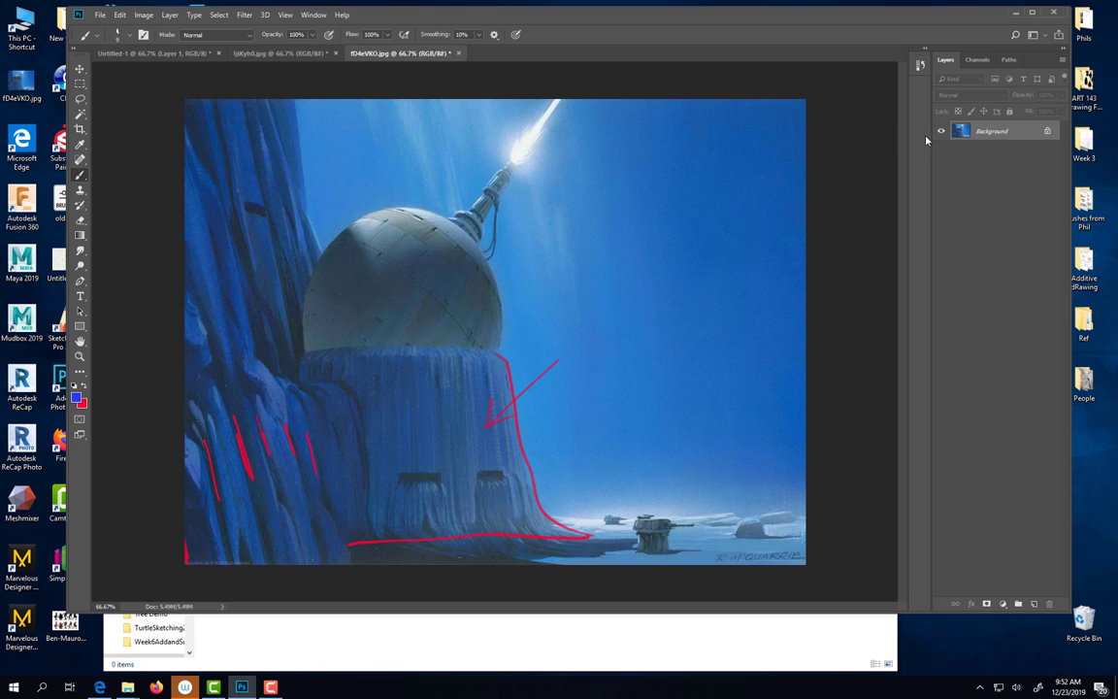
click(255, 55)
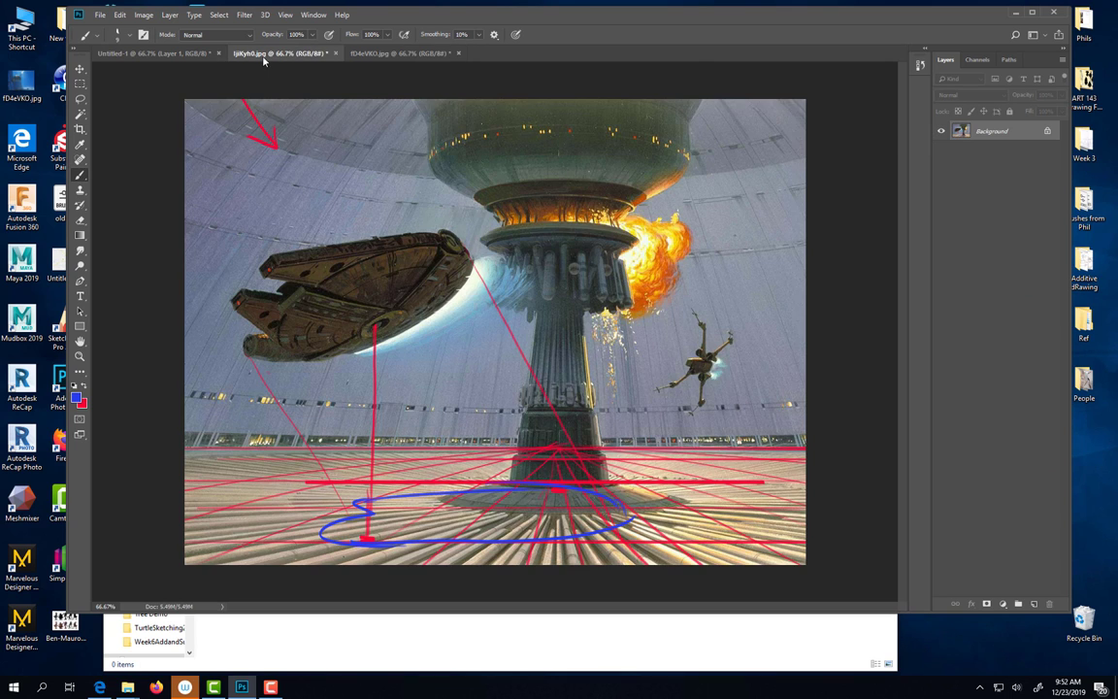
- Switch to the Untitled-1 document and show the perspective grid on Layer 1 and the frames on Layer 2
click(153, 54)
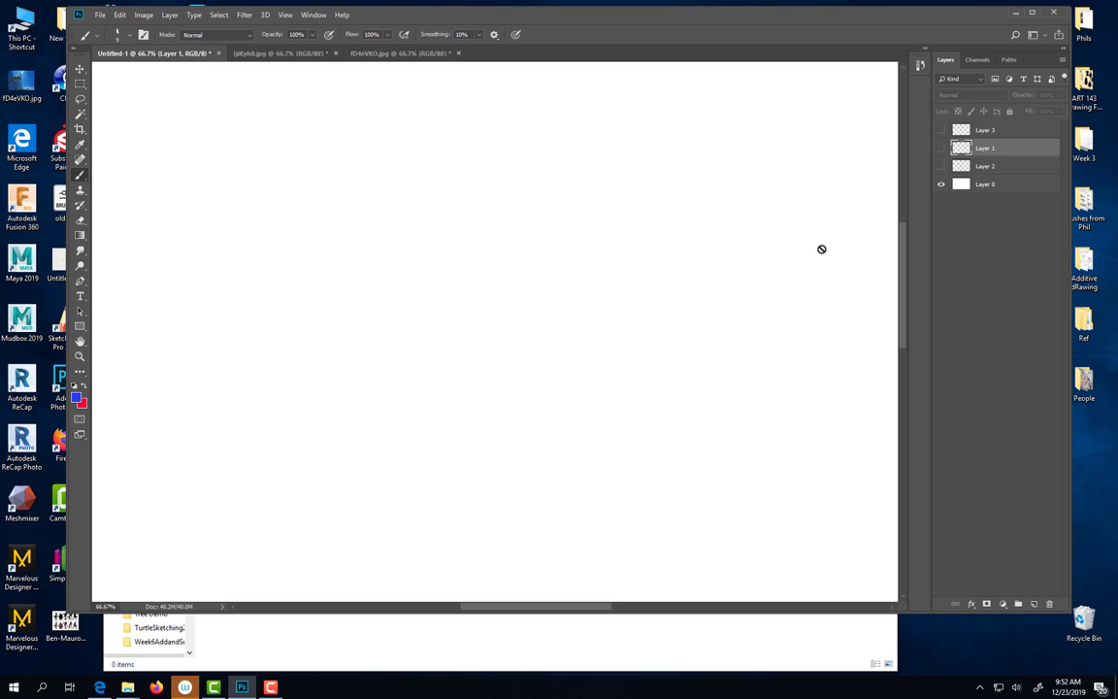
click(940, 149)
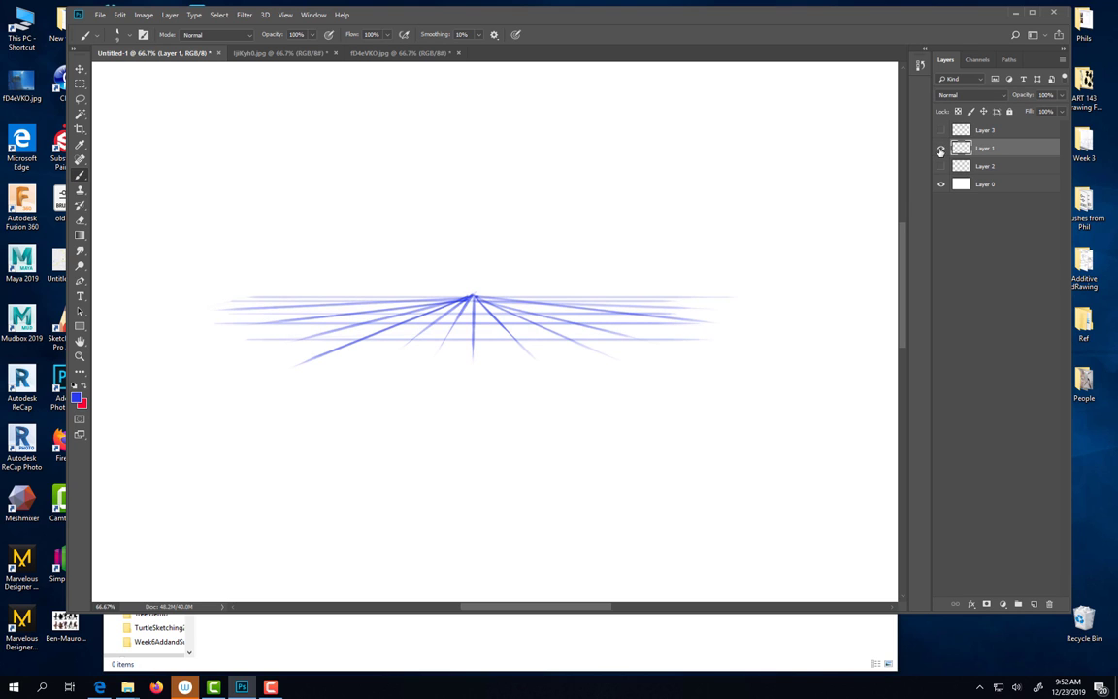
click(939, 130)
click(939, 130)
click(940, 167)
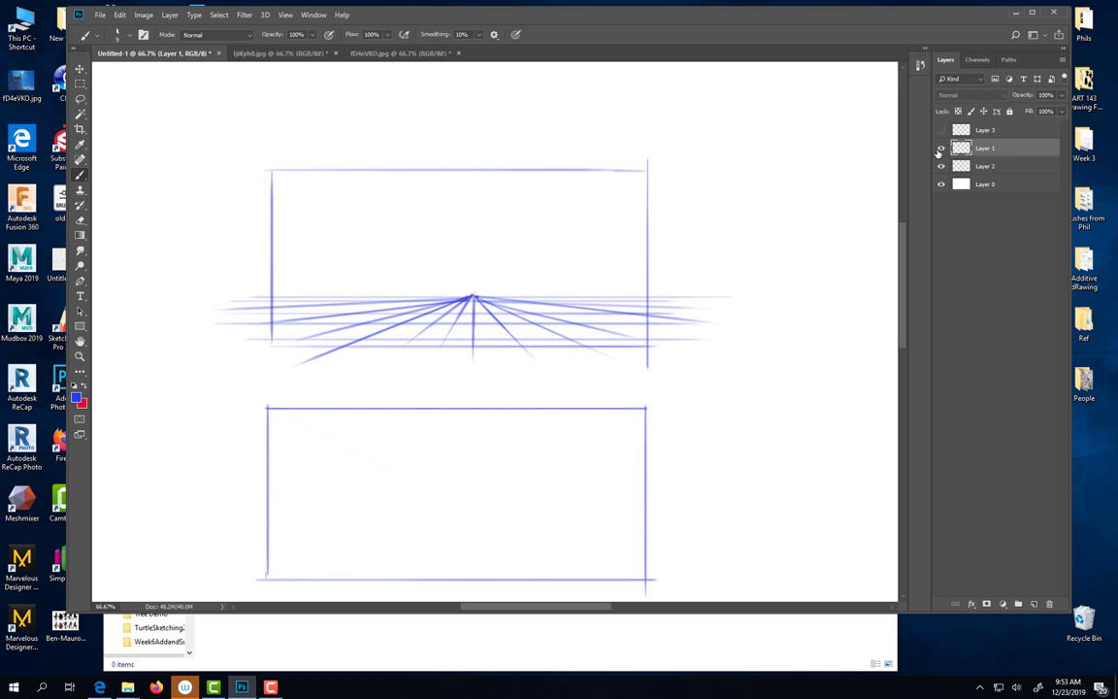
- Rename Layer 1 as Grid
double_click(985, 148)
text(Grid)
key(Return)
click(941, 147)
click(941, 146)
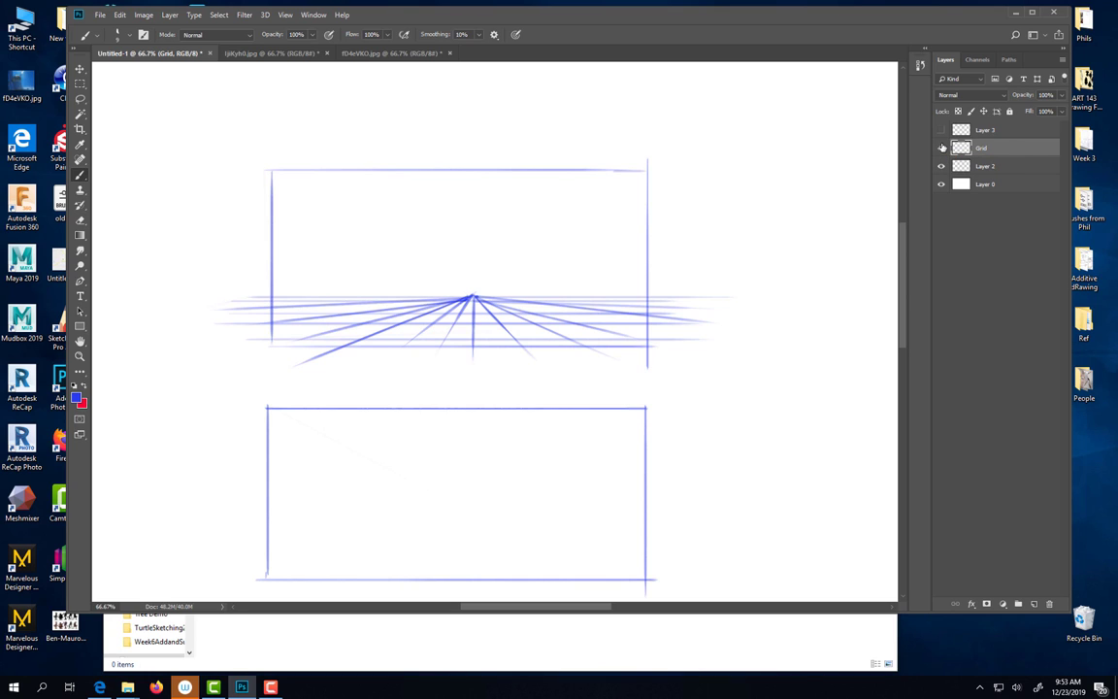
- Add a new layer above the hidden Layer 3 and sketch two rounded upright forms in the upper frame's foreground
click(961, 129)
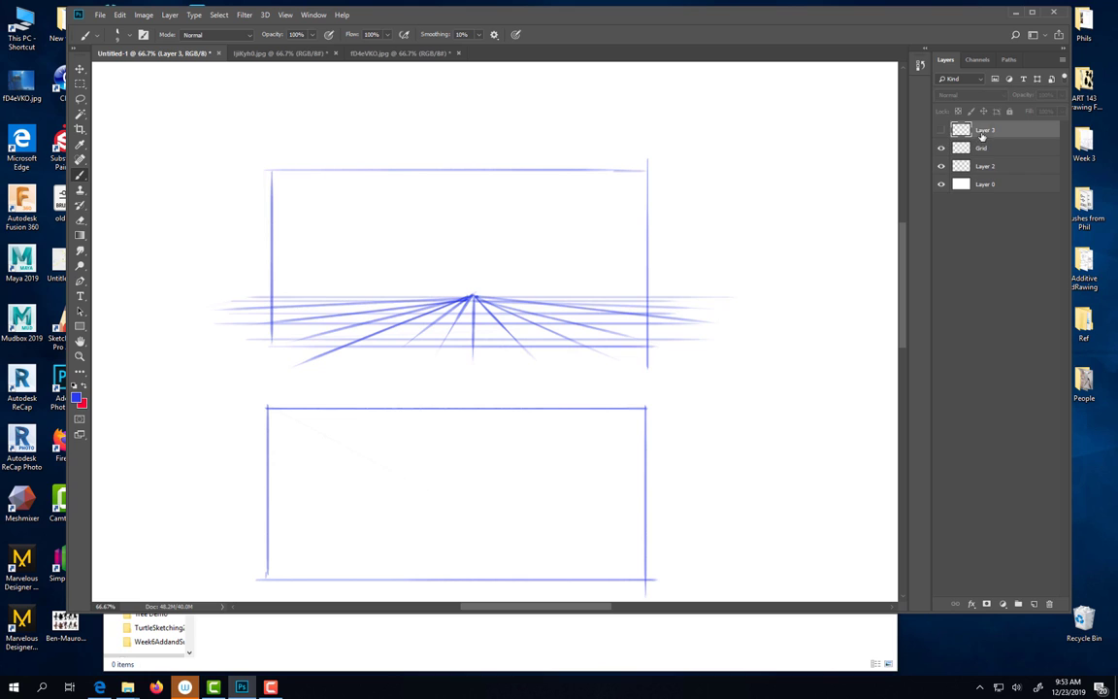
click(940, 130)
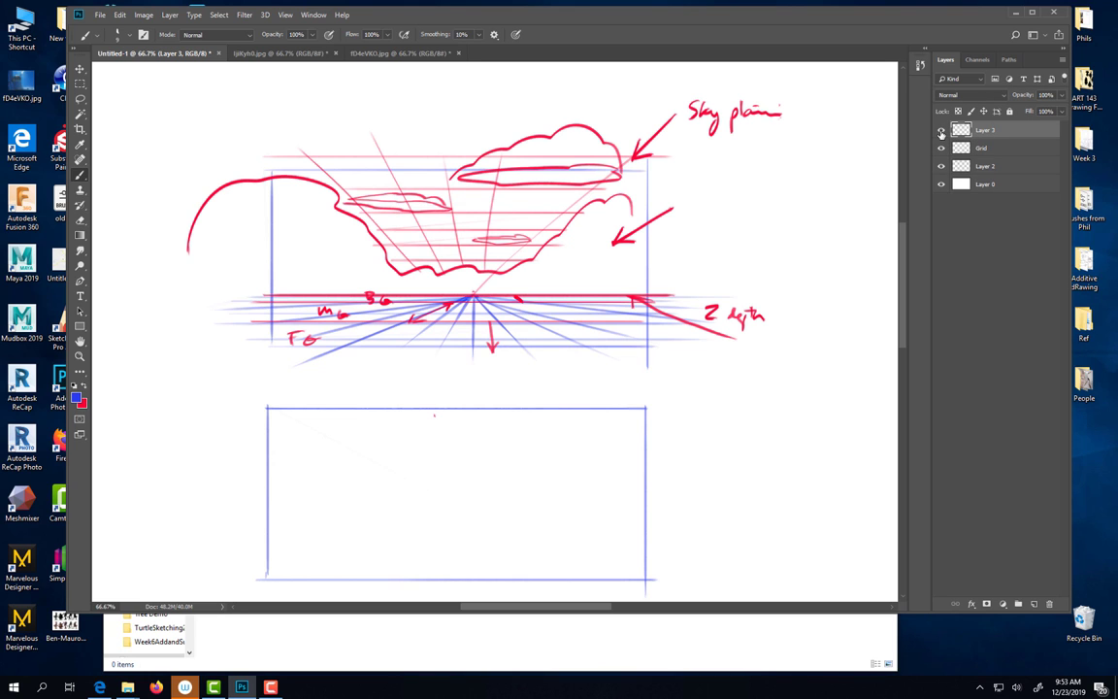
click(941, 131)
click(1032, 603)
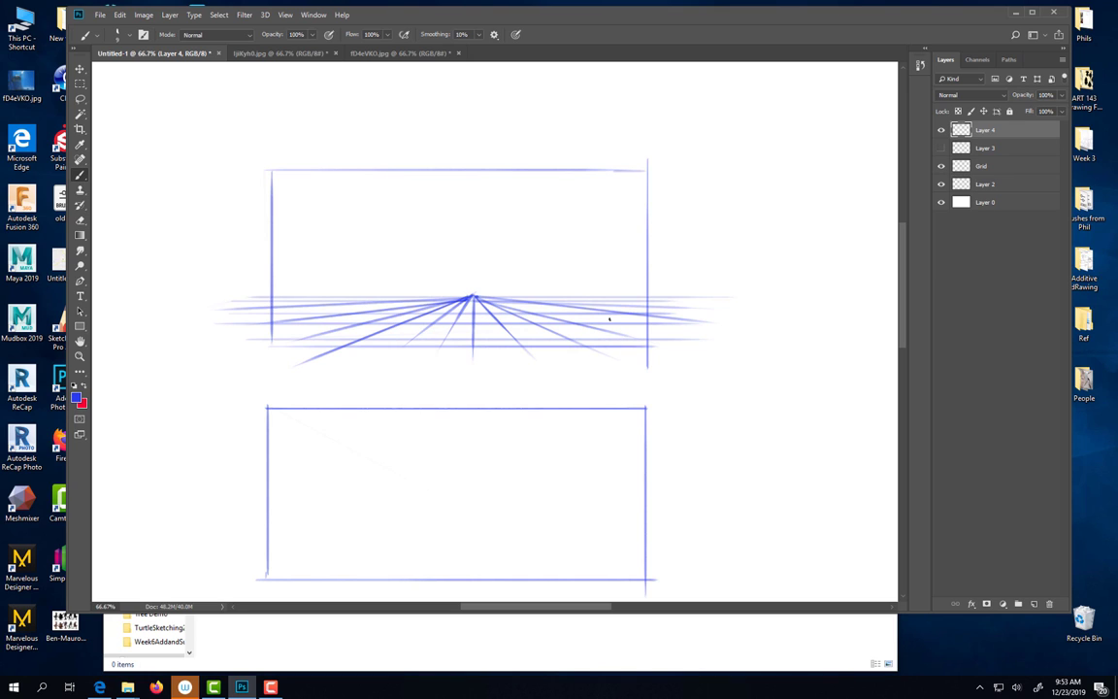
drag(574, 312, 571, 344)
mouse_move(568, 285)
mouse_down()
mouse_move(584, 336)
mouse_move(571, 344)
mouse_move(568, 288)
mouse_move(567, 307)
mouse_move(554, 303)
mouse_move(558, 336)
mouse_up()
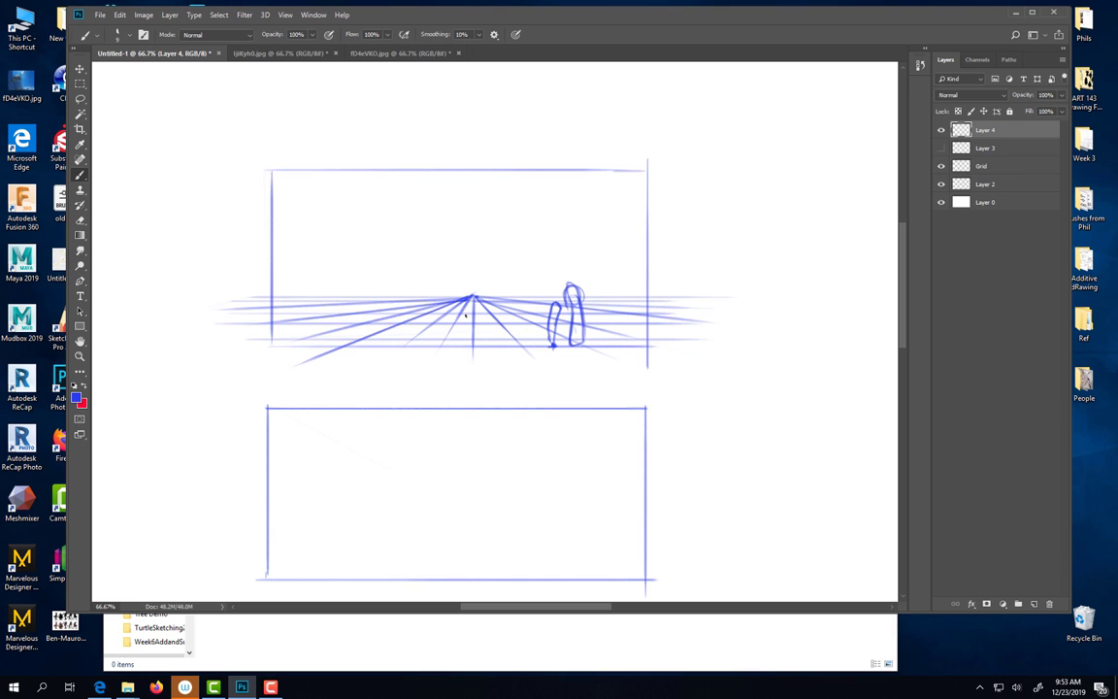
- Sketch a large flat-topped block structure with a receding side face rising near the grid's vanishing point
drag(472, 294, 484, 237)
mouse_move(491, 294)
mouse_down()
mouse_move(497, 205)
mouse_move(566, 201)
mouse_up()
mouse_move(497, 205)
mouse_down()
mouse_move(570, 205)
mouse_move(575, 279)
mouse_up()
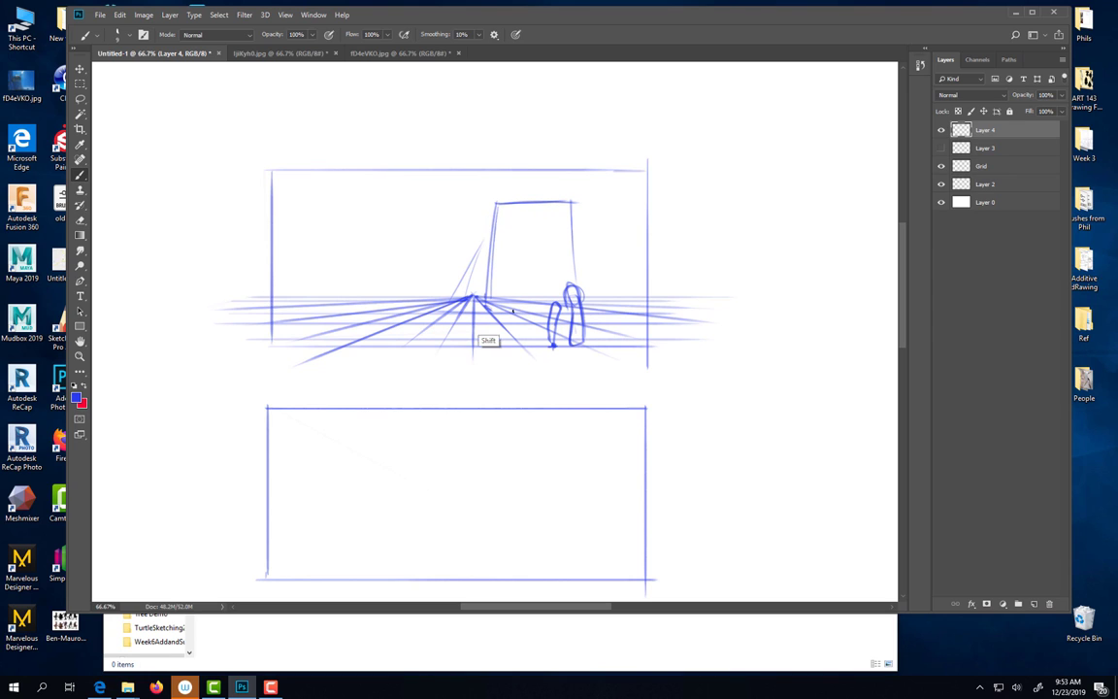
mouse_move(497, 203)
mouse_down()
mouse_move(462, 273)
mouse_move(460, 299)
mouse_move(477, 312)
mouse_up()
drag(471, 249, 469, 306)
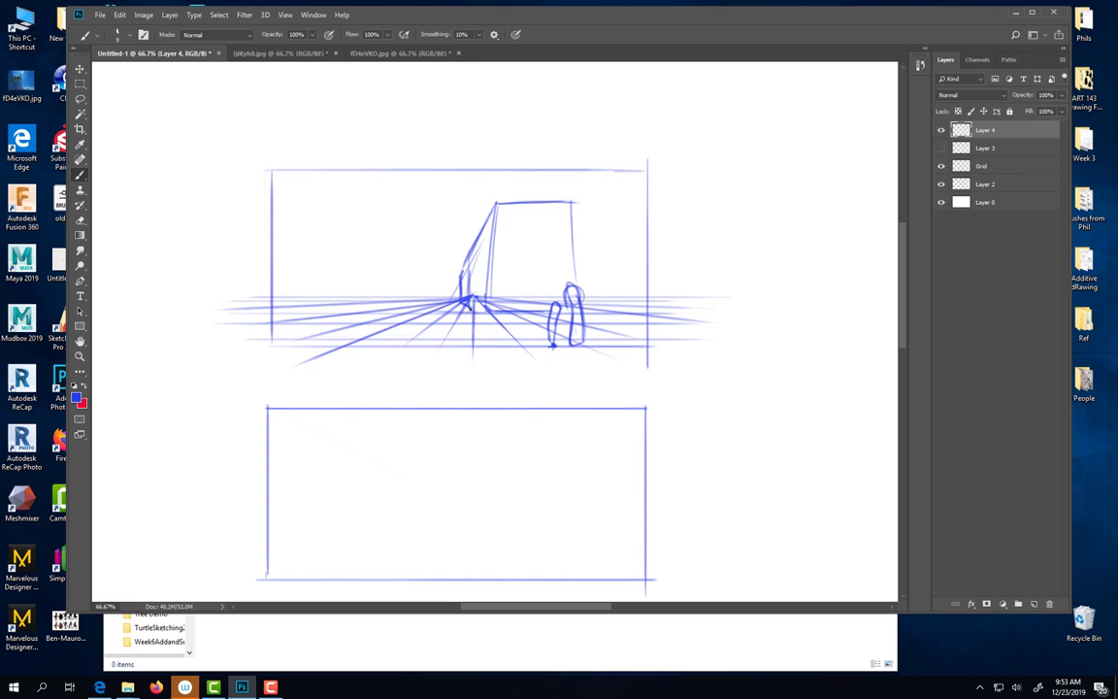
drag(476, 233, 475, 311)
- Add narrow spires beside the block structure and reinforce its outline with small details on the roofline
mouse_move(490, 200)
mouse_down()
mouse_move(474, 239)
mouse_move(492, 203)
mouse_up()
drag(452, 245, 445, 292)
drag(434, 228, 434, 245)
mouse_move(433, 288)
mouse_down()
mouse_move(442, 226)
mouse_move(454, 285)
mouse_move(465, 271)
mouse_move(441, 231)
mouse_move(425, 306)
mouse_move(463, 300)
mouse_move(445, 233)
mouse_move(479, 224)
mouse_move(483, 198)
mouse_move(516, 203)
mouse_move(523, 191)
mouse_move(563, 201)
mouse_up()
drag(567, 203, 582, 307)
mouse_move(472, 238)
mouse_down()
mouse_move(444, 227)
mouse_move(432, 271)
mouse_move(449, 302)
mouse_up()
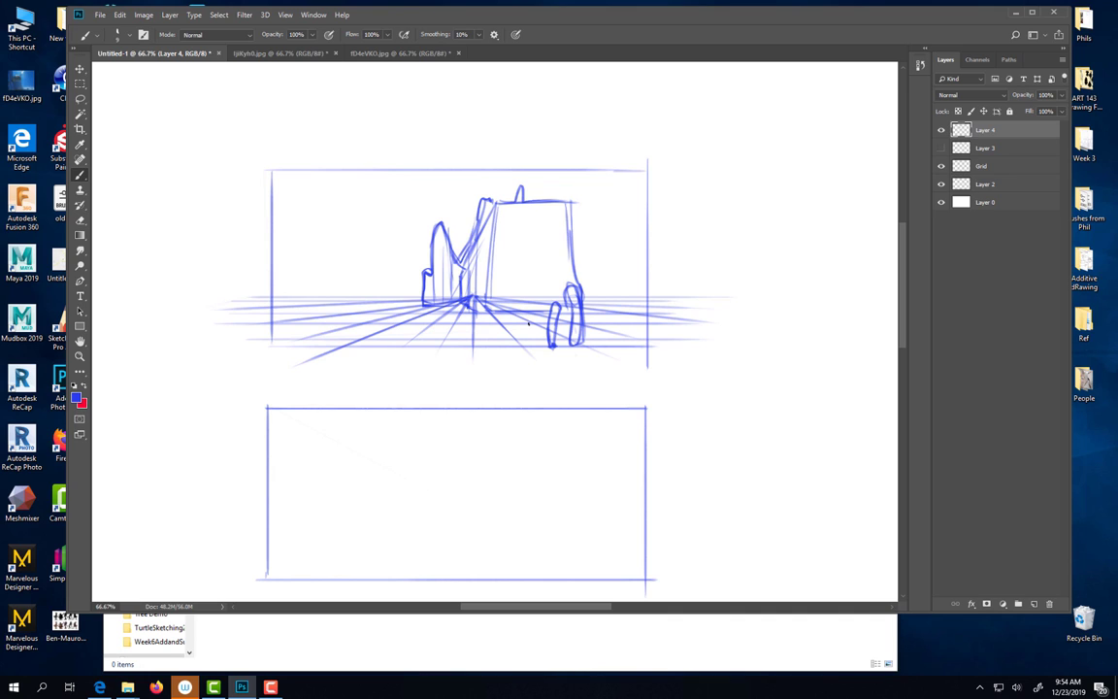
- Sketch jagged cliff slopes descending toward the structure from both upper corners of the frame
drag(572, 204, 568, 263)
mouse_move(653, 153)
mouse_down()
mouse_move(613, 197)
mouse_move(573, 257)
mouse_up()
mouse_move(249, 141)
mouse_down()
mouse_move(308, 231)
mouse_move(350, 260)
mouse_up()
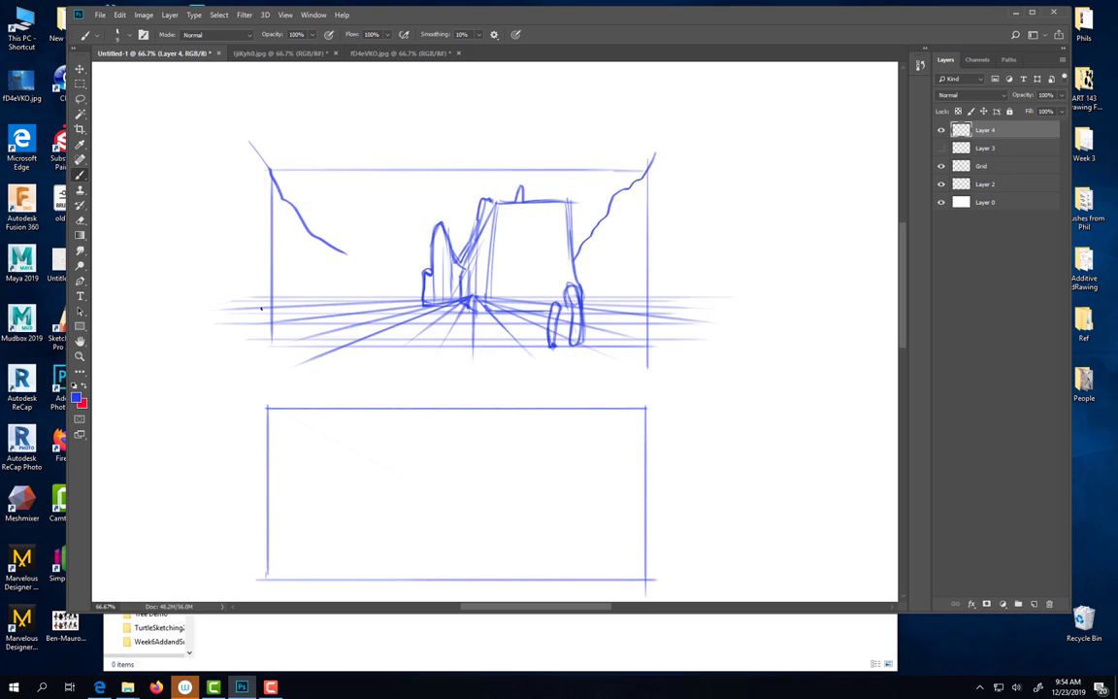
- Extend the left cliff down to the spires and wrap it and the hills below with curved contour lines
mouse_move(265, 307)
mouse_down()
mouse_move(423, 303)
mouse_move(311, 268)
mouse_move(228, 282)
mouse_up()
mouse_move(358, 283)
mouse_down()
mouse_move(286, 308)
mouse_move(322, 275)
mouse_move(308, 273)
mouse_move(240, 305)
mouse_move(264, 275)
mouse_move(374, 301)
mouse_move(345, 278)
mouse_move(379, 296)
mouse_up()
drag(309, 229, 386, 264)
mouse_move(277, 185)
mouse_down()
mouse_move(303, 276)
mouse_move(315, 230)
mouse_move(358, 281)
mouse_move(359, 255)
mouse_move(386, 291)
mouse_up()
drag(386, 267, 408, 293)
mouse_move(273, 260)
mouse_down()
mouse_move(339, 264)
mouse_move(334, 250)
mouse_up()
drag(337, 249, 361, 261)
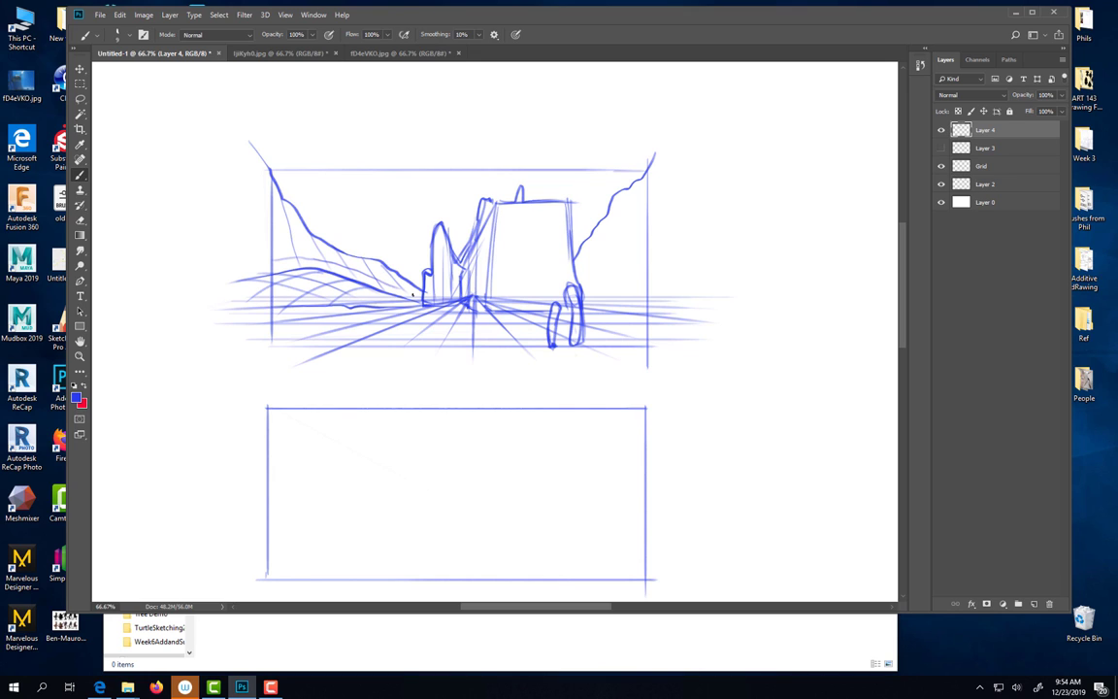
mouse_move(248, 213)
mouse_down()
mouse_move(375, 259)
mouse_move(276, 204)
mouse_move(274, 190)
mouse_up()
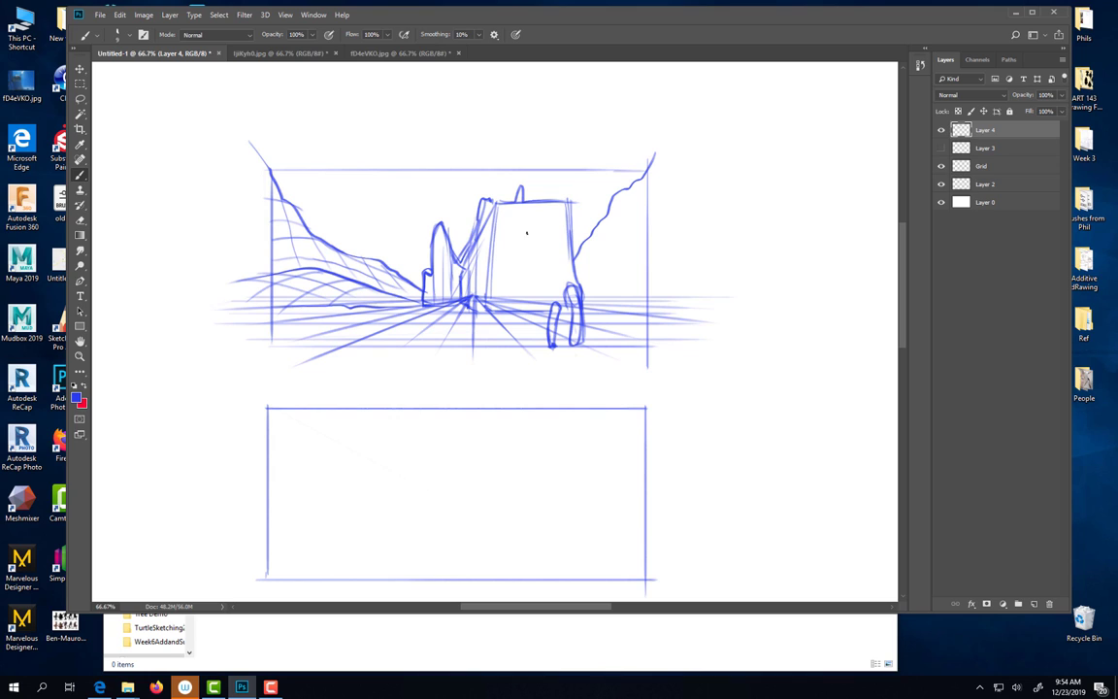
drag(513, 236, 534, 234)
key(ctrl+z)
key(ctrl+z)
key(ctrl+z)
key(ctrl+z)
- Draw curved, crossing contour lines over the left foreground to turn the flat ground grid into rolling mounds
mouse_move(240, 312)
mouse_down()
mouse_move(347, 316)
mouse_move(486, 350)
mouse_move(287, 378)
mouse_up()
mouse_move(332, 315)
mouse_down()
mouse_move(235, 348)
mouse_move(396, 363)
mouse_up()
mouse_move(262, 315)
mouse_down()
mouse_move(371, 322)
mouse_move(458, 346)
mouse_up()
drag(378, 324, 476, 350)
drag(332, 288, 203, 275)
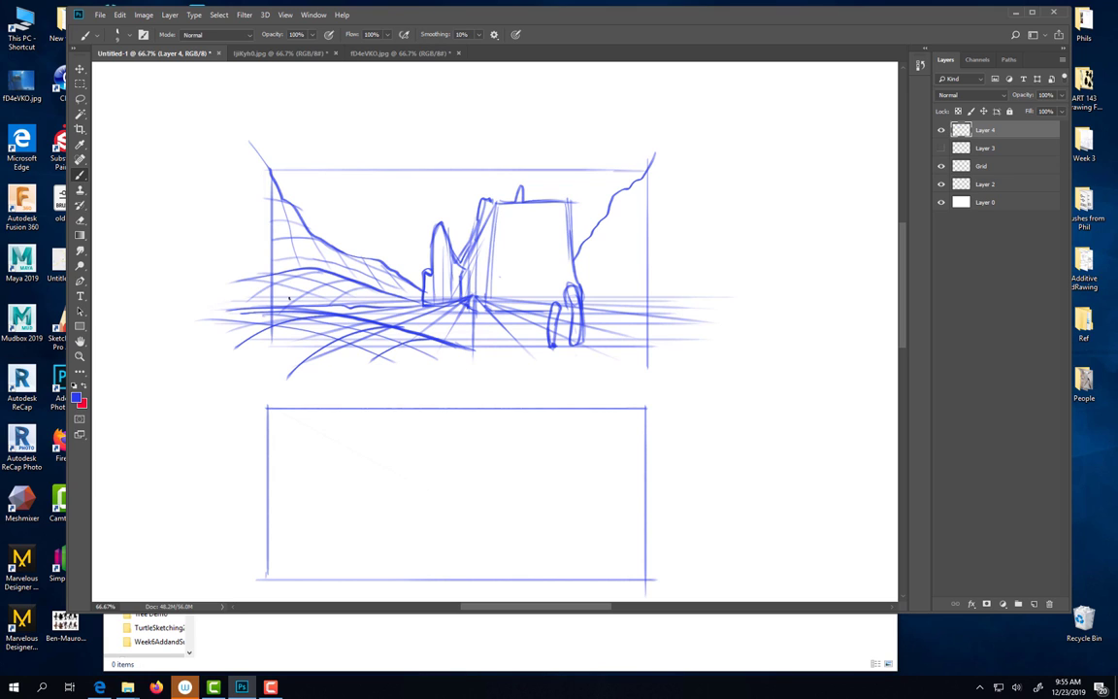
- Sketch overlapping rounded boulders on the left foreground mound and low rubble along the base of the structures
mouse_move(246, 313)
mouse_down()
mouse_move(281, 295)
mouse_move(323, 315)
mouse_move(267, 335)
mouse_move(240, 320)
mouse_up()
mouse_move(315, 311)
mouse_down()
mouse_move(317, 320)
mouse_move(343, 294)
mouse_move(371, 329)
mouse_move(353, 328)
mouse_up()
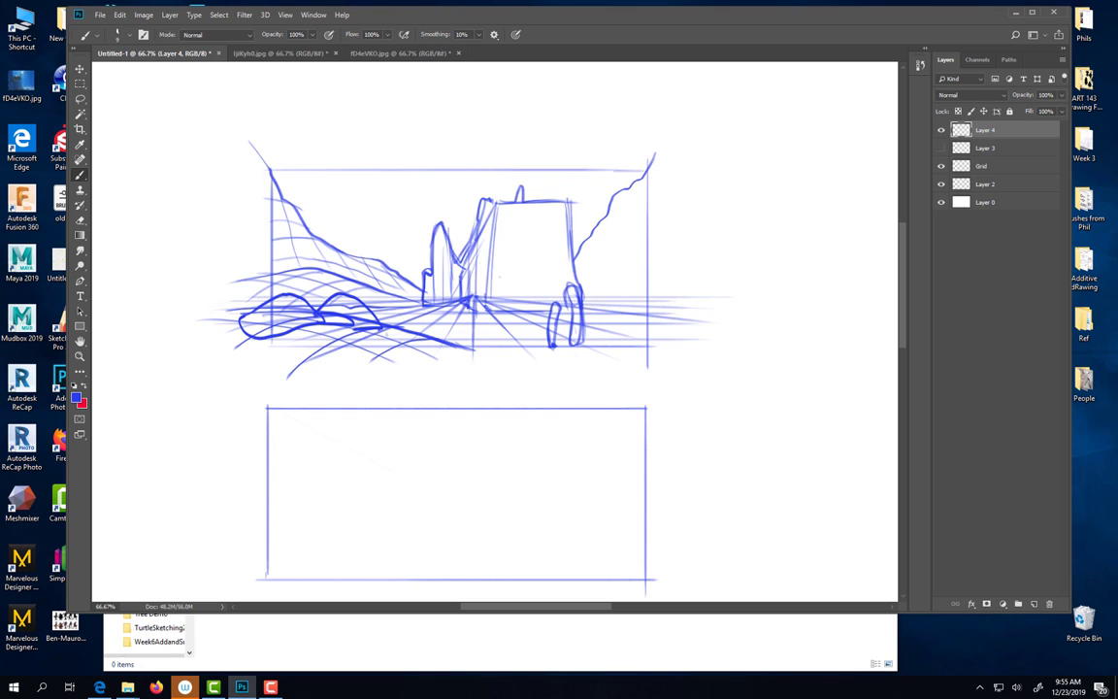
mouse_move(529, 311)
mouse_down()
mouse_move(425, 302)
mouse_move(466, 300)
mouse_up()
drag(587, 298, 613, 305)
drag(529, 309, 556, 311)
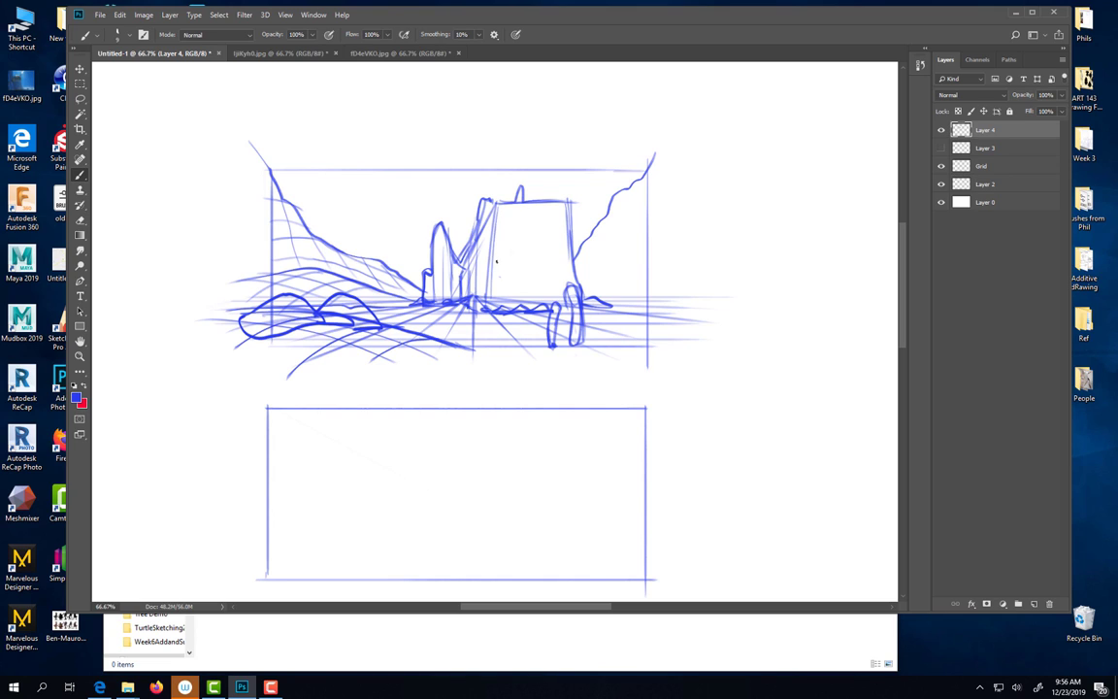
- Sketch a ringed sphere on the block's upper corner, smaller buildings in front of it and more detail on the spires
mouse_move(532, 200)
mouse_down()
mouse_move(589, 197)
mouse_move(579, 217)
mouse_move(580, 191)
mouse_up()
mouse_move(547, 182)
mouse_down()
mouse_move(566, 178)
mouse_move(582, 200)
mouse_move(544, 200)
mouse_up()
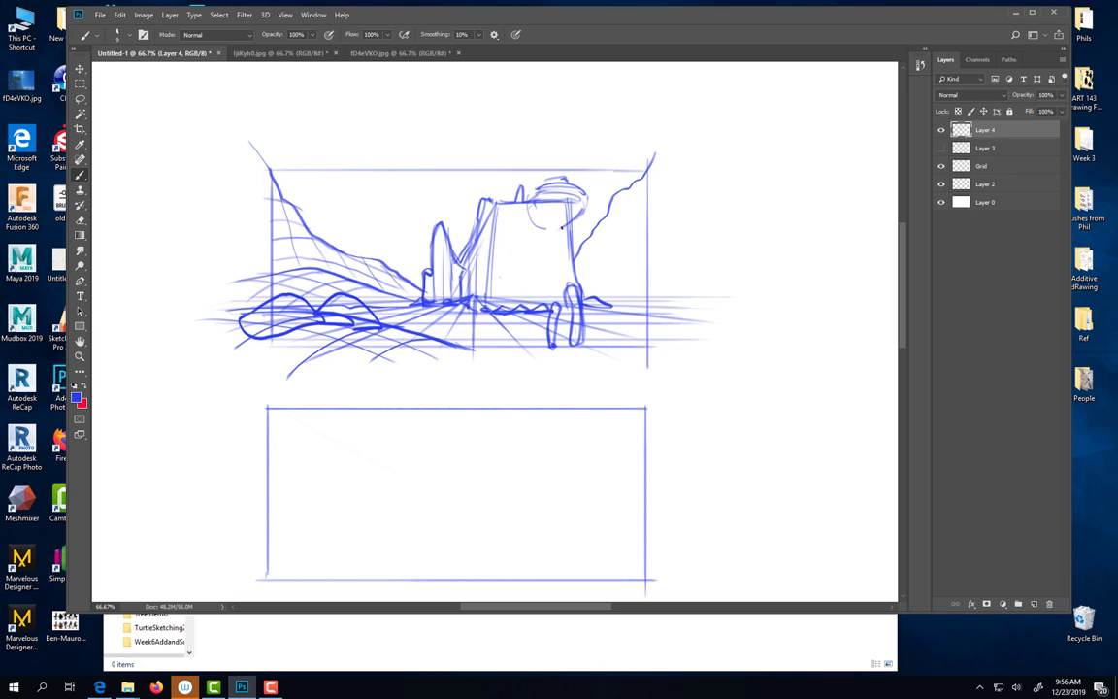
mouse_move(473, 283)
mouse_down()
mouse_move(541, 285)
mouse_move(548, 299)
mouse_move(475, 298)
mouse_move(517, 268)
mouse_move(566, 267)
mouse_move(579, 280)
mouse_move(569, 254)
mouse_up()
click(500, 282)
click(509, 282)
drag(569, 254, 570, 265)
click(522, 261)
drag(477, 230, 475, 276)
mouse_move(466, 257)
mouse_down()
mouse_move(460, 268)
mouse_move(439, 223)
mouse_move(452, 301)
mouse_move(435, 307)
mouse_move(472, 311)
mouse_up()
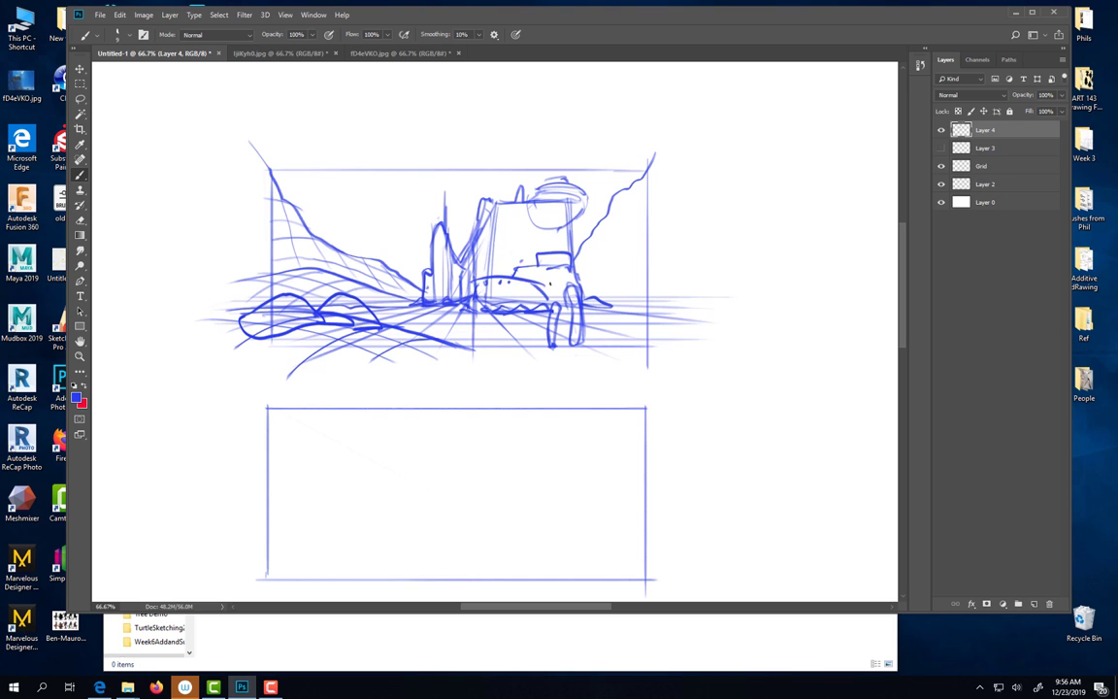
- Draw an arrow pointing at the right-hand cliff slope of the upper sketch
scroll(608, 269, down, 2)
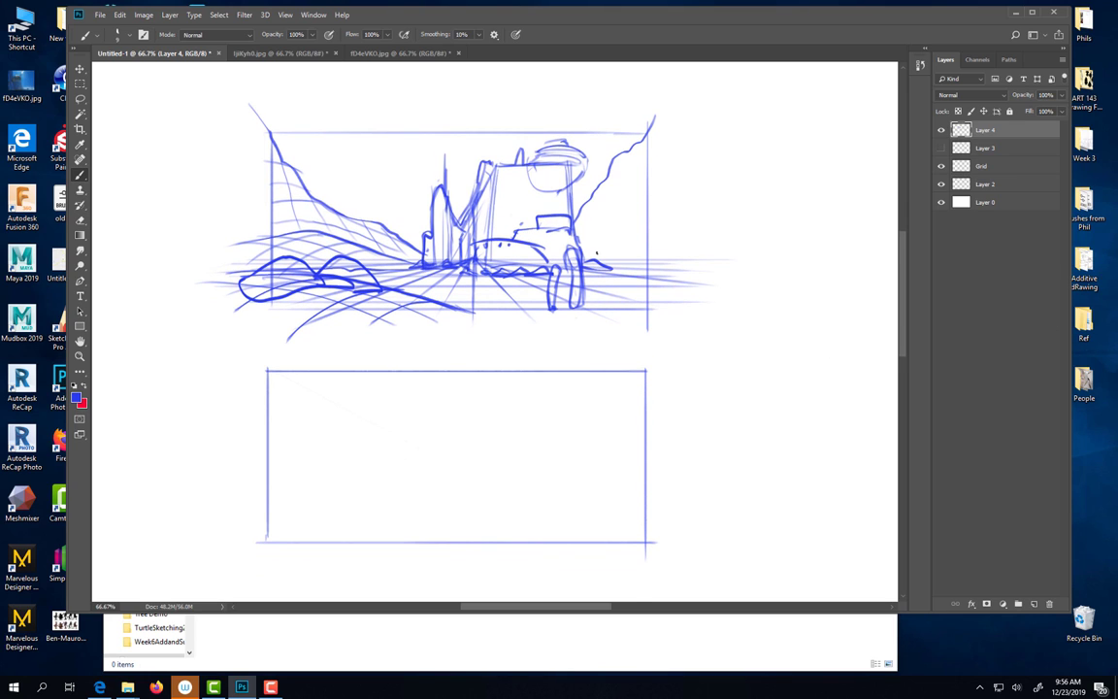
scroll(682, 244, up, 2)
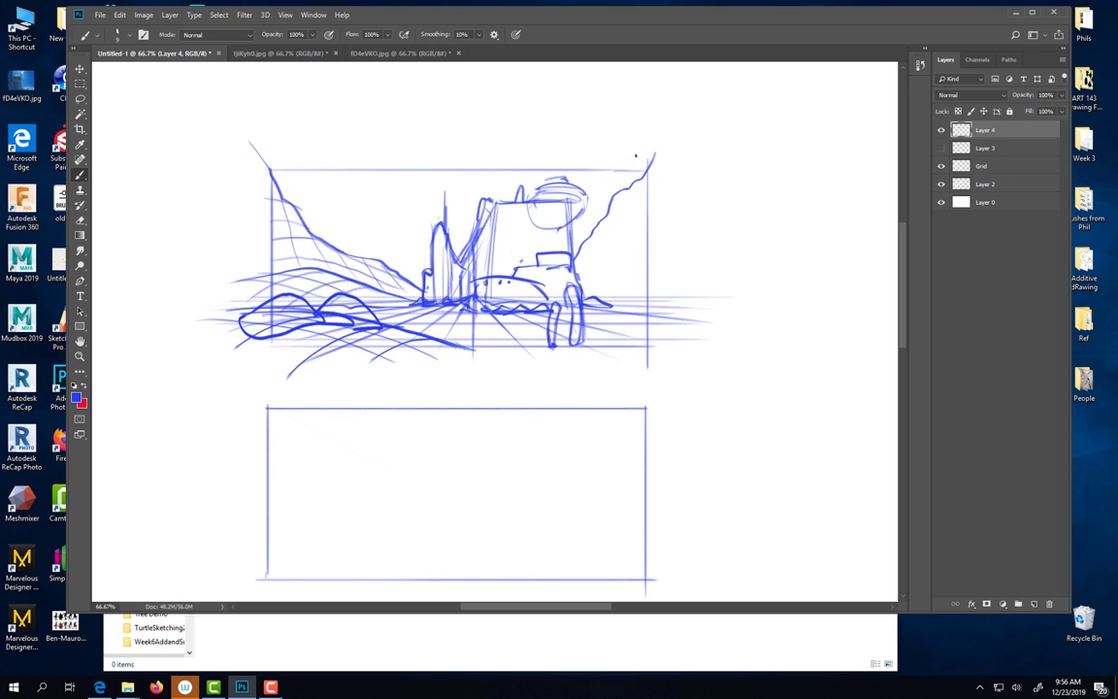
mouse_move(674, 195)
mouse_down()
mouse_move(619, 232)
mouse_move(648, 229)
mouse_up()
- Draw a straight horizon line across the lower part of the second, empty frame
drag(696, 409, 716, 350)
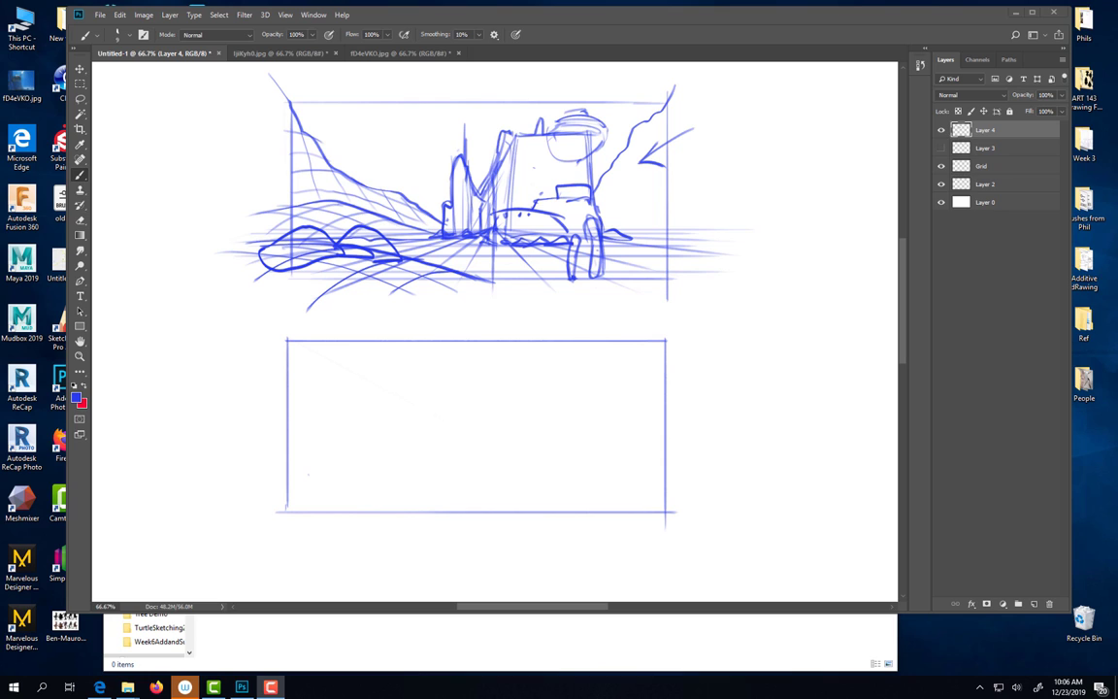
key(shift)
drag(303, 476, 670, 475)
drag(290, 477, 258, 477)
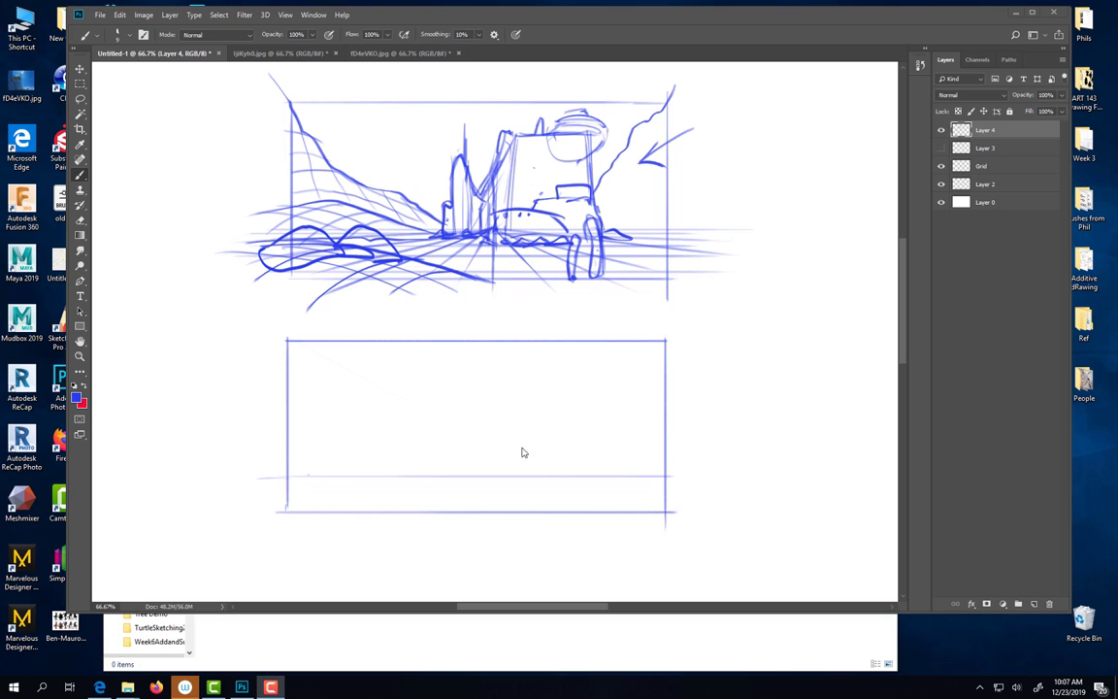
- Build a ground grid in the lower frame with lines radiating from an off-center vanishing point and horizontal depth lines
click(593, 466)
drag(394, 479, 529, 517)
mouse_move(379, 524)
mouse_down()
mouse_move(393, 474)
mouse_move(320, 509)
mouse_up()
mouse_move(388, 473)
mouse_down()
mouse_move(260, 507)
mouse_move(406, 530)
mouse_move(636, 541)
mouse_up()
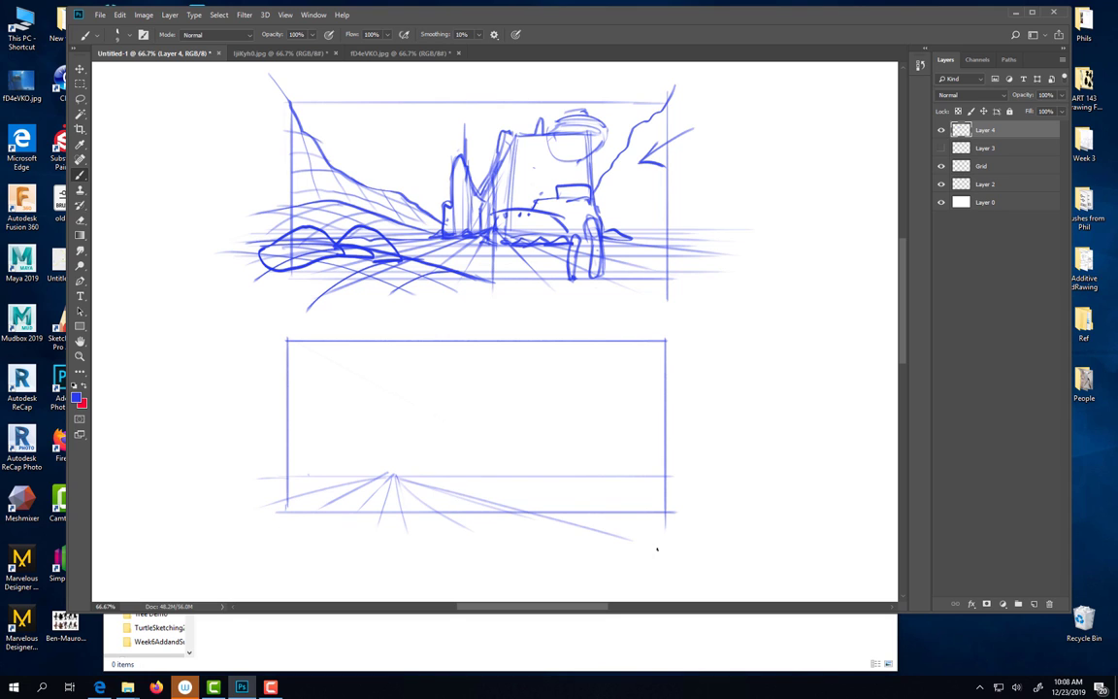
mouse_move(404, 480)
mouse_down()
mouse_move(676, 524)
mouse_move(721, 512)
mouse_move(695, 493)
mouse_up()
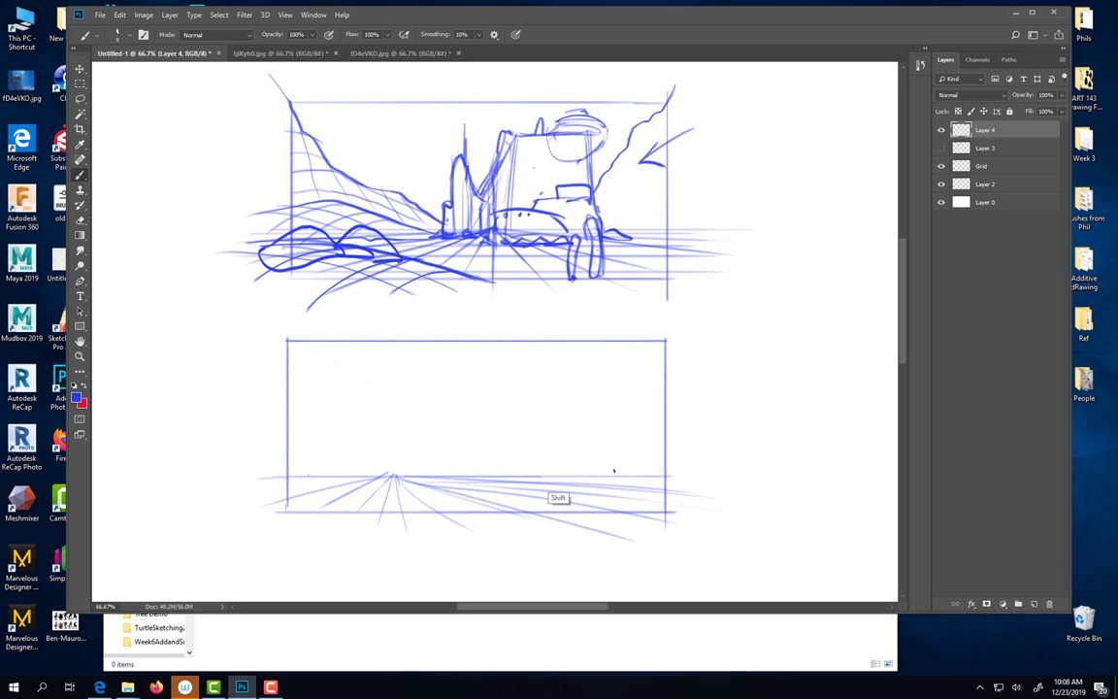
drag(294, 483, 670, 481)
mouse_move(311, 488)
mouse_down()
mouse_move(660, 489)
mouse_move(664, 499)
mouse_up()
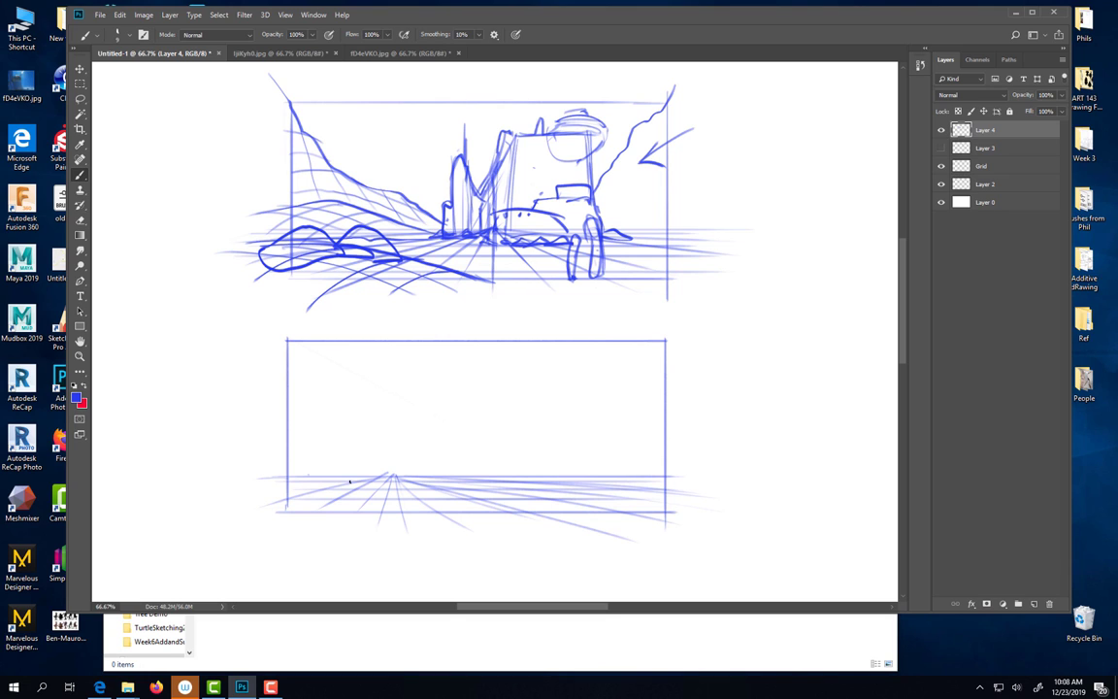
- In red, draw a vertical guide through the lower frame's vanishing point and horizontal guides across mid-frame on both sides
drag(393, 509, 392, 333)
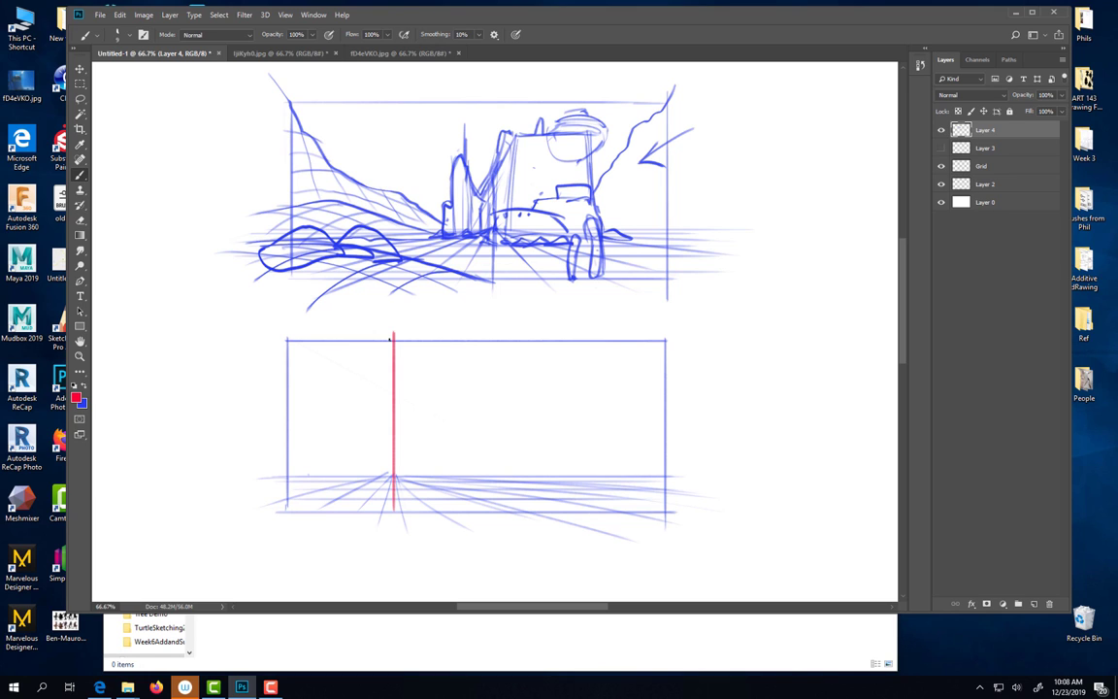
drag(393, 409, 660, 398)
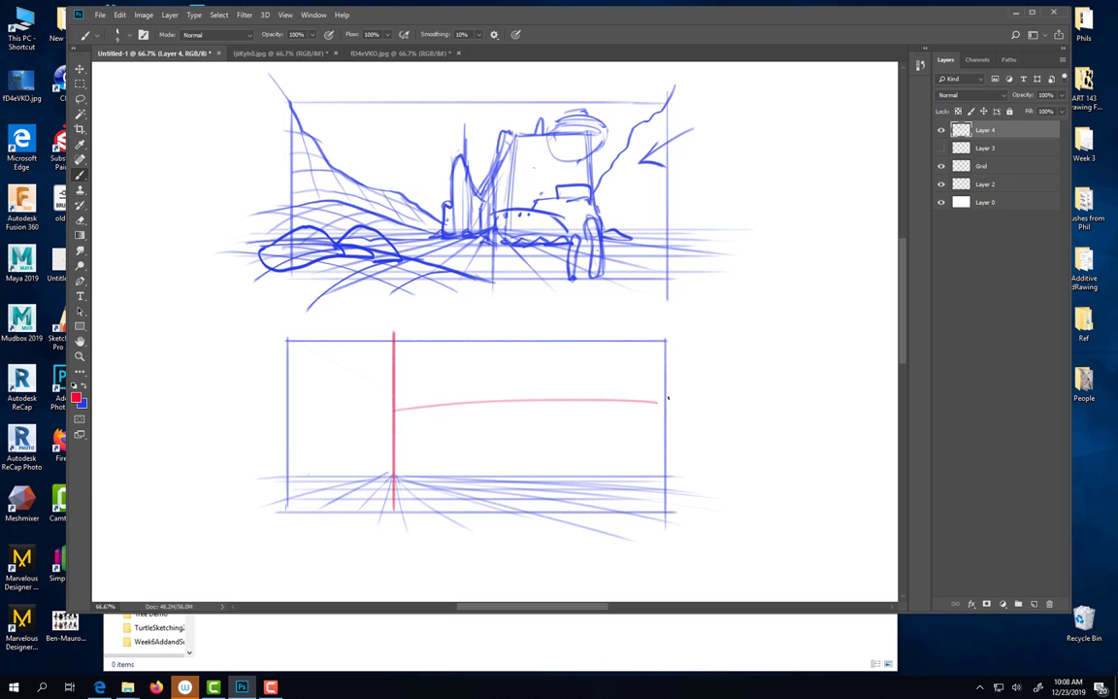
drag(387, 415, 261, 409)
- Sketch a red sloping foreground ridge on the right side of the lower frame with two small upright forms on it
drag(682, 478, 486, 500)
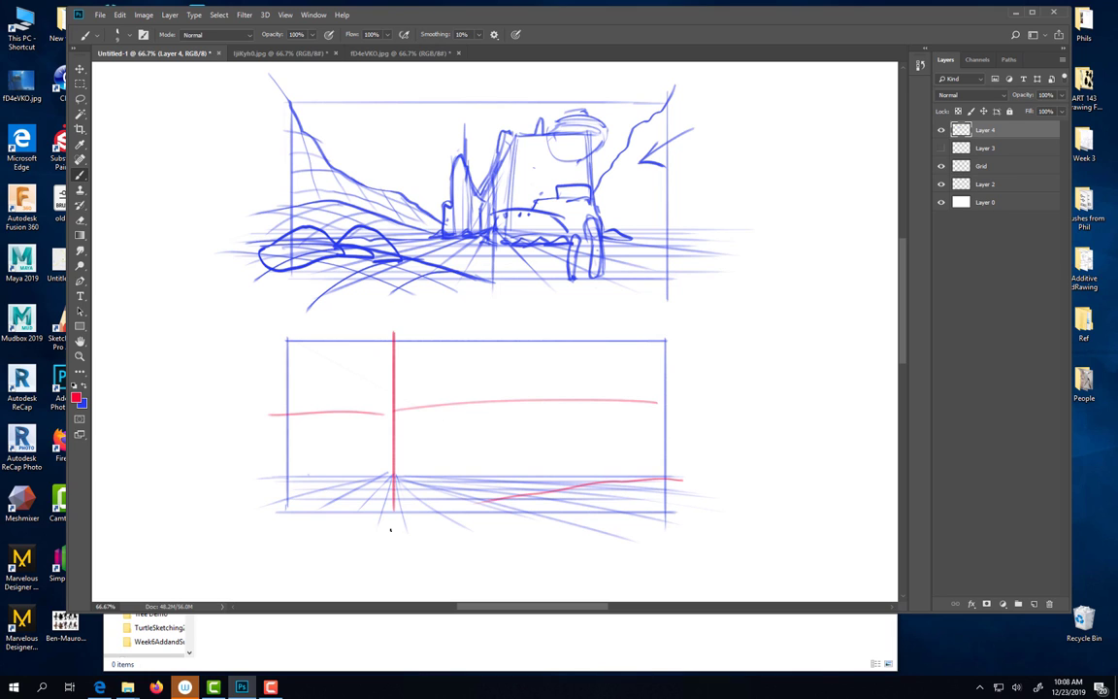
mouse_move(656, 475)
mouse_down()
mouse_move(652, 426)
mouse_move(654, 476)
mouse_up()
mouse_move(638, 475)
mouse_down()
mouse_move(636, 438)
mouse_move(638, 476)
mouse_up()
mouse_move(665, 427)
mouse_down()
mouse_move(408, 456)
mouse_move(448, 449)
mouse_up()
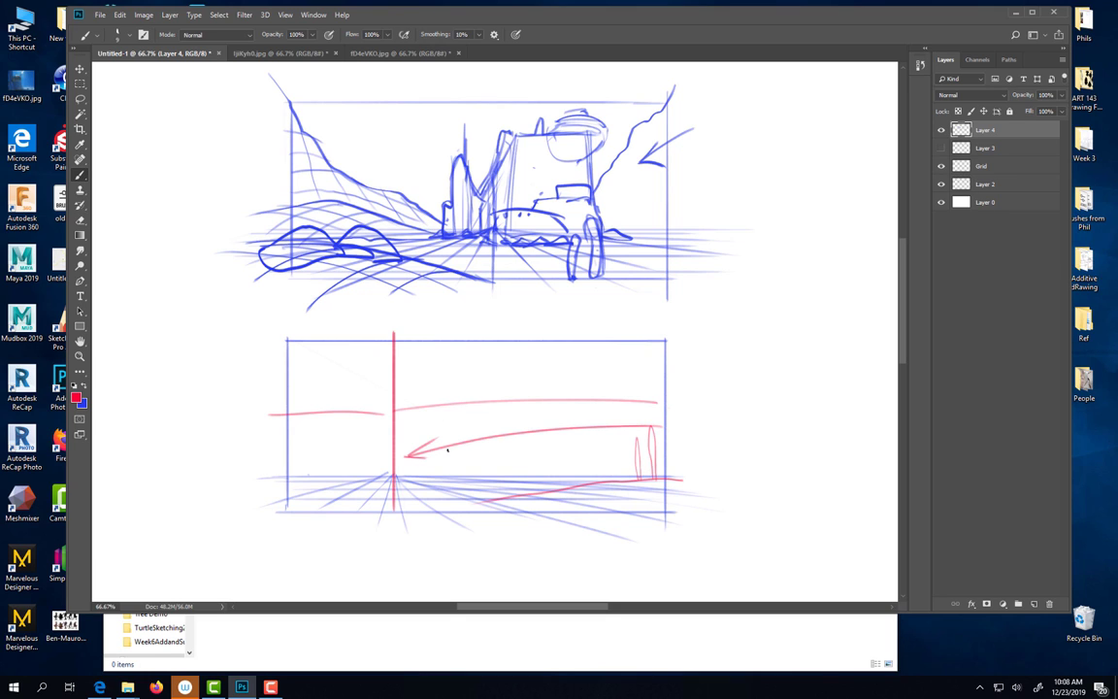
key(ctrl+z)
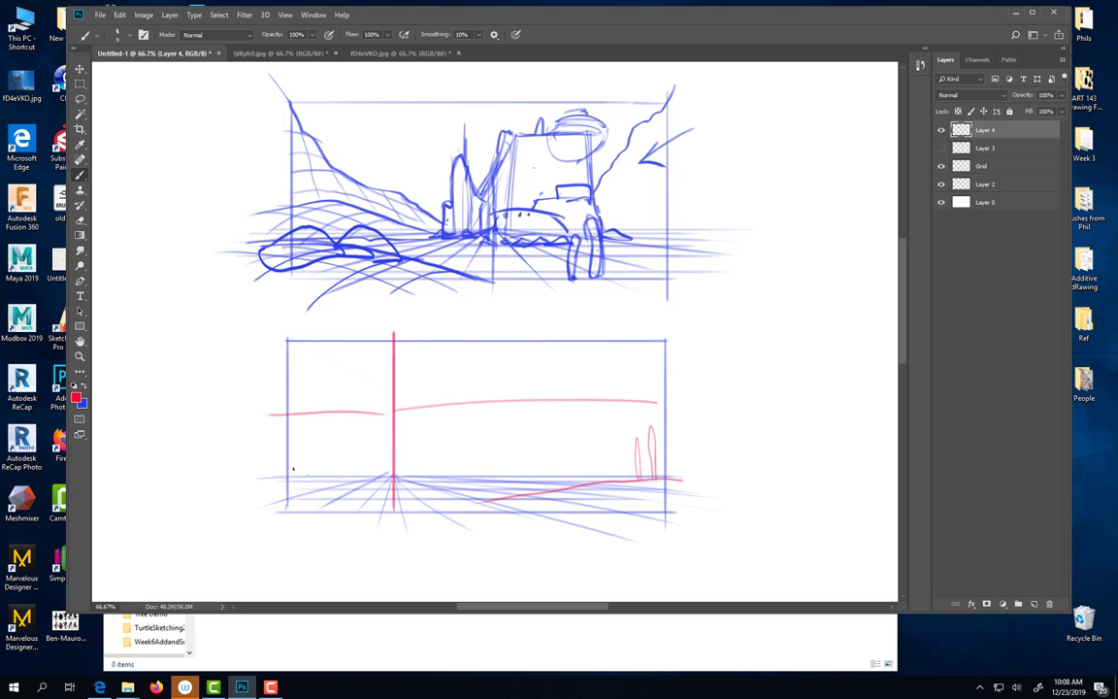
- Outline a tall stepped structure in red around the vertical guide, with its base on the horizon
mouse_move(326, 468)
mouse_down()
mouse_move(349, 366)
mouse_move(388, 369)
mouse_up()
mouse_move(415, 367)
mouse_down()
mouse_move(417, 400)
mouse_move(469, 476)
mouse_move(441, 482)
mouse_up()
shift+click(312, 482)
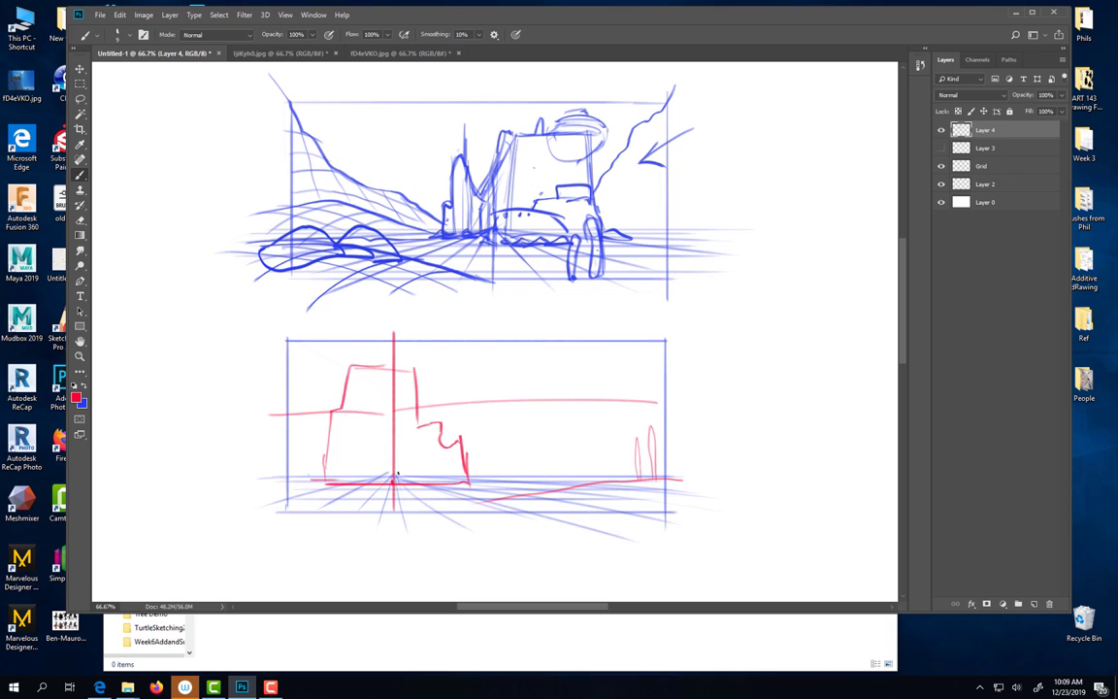
- Draw overlapping red ground wedges from both sides of the lower frame and a low mound beside the structure
mouse_move(502, 498)
mouse_down()
mouse_move(486, 514)
mouse_move(597, 538)
mouse_up()
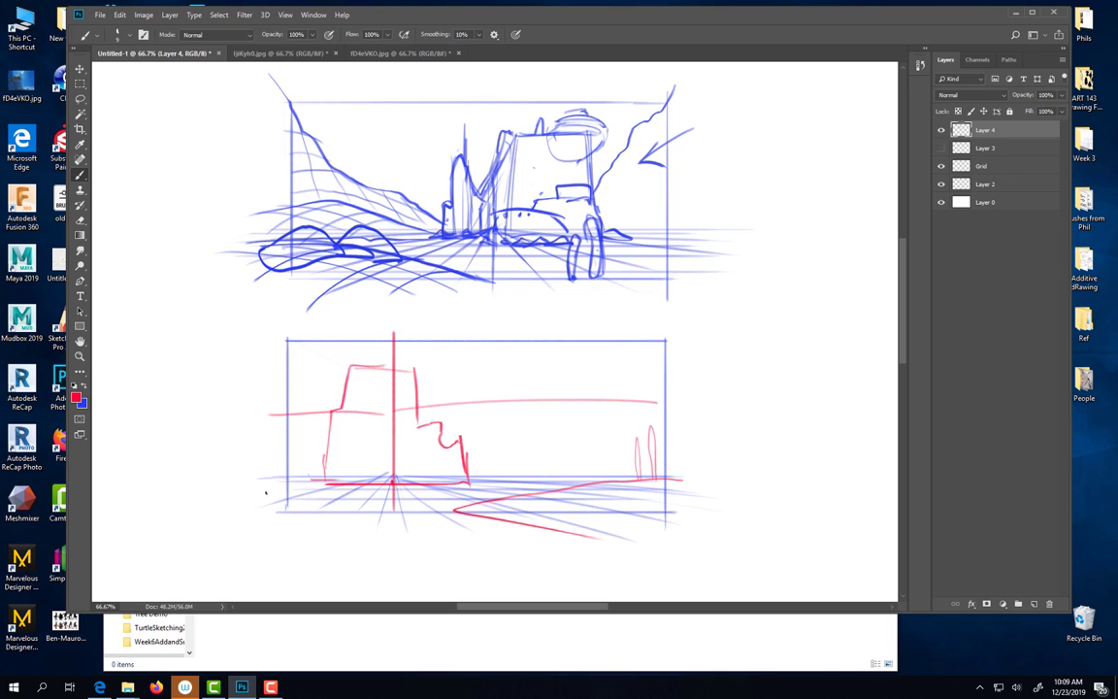
mouse_move(264, 459)
mouse_down()
mouse_move(307, 466)
mouse_move(427, 494)
mouse_move(233, 503)
mouse_up()
mouse_move(528, 471)
mouse_down()
mouse_move(470, 485)
mouse_move(560, 479)
mouse_up()
mouse_move(667, 344)
mouse_down()
mouse_move(571, 372)
mouse_move(462, 466)
mouse_up()
mouse_move(257, 337)
mouse_down()
mouse_move(304, 378)
mouse_move(329, 436)
mouse_up()
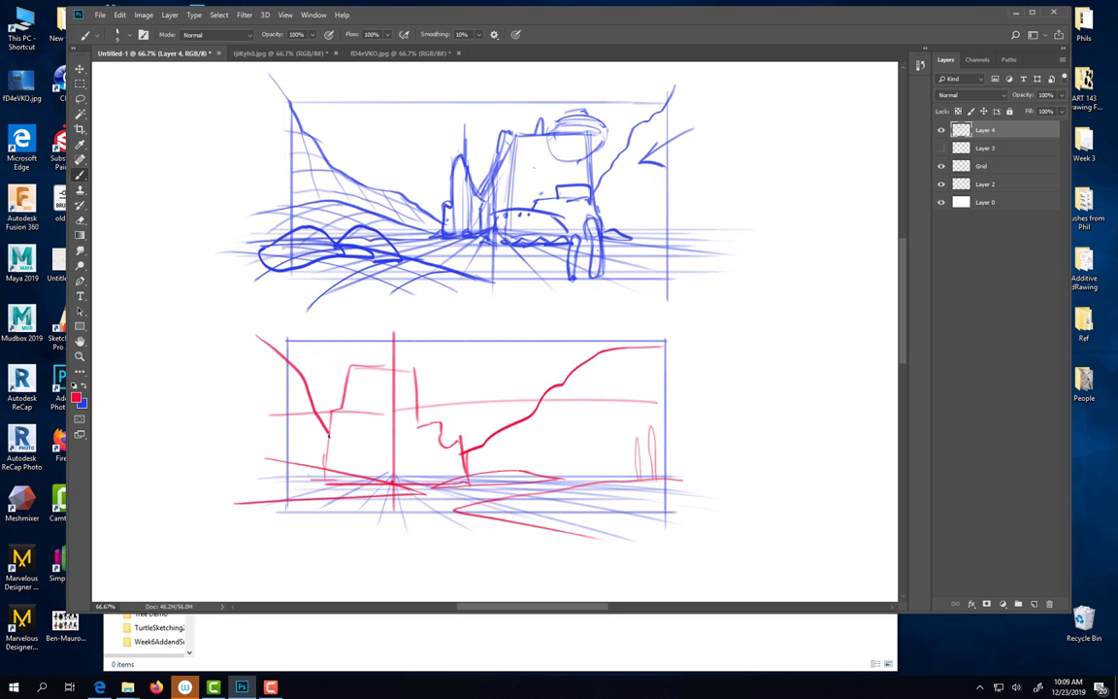
key(ctrl+z)
key(ctrl+z)
key(ctrl+z)
key(ctrl+z)
key(ctrl+z)
key(ctrl+z)
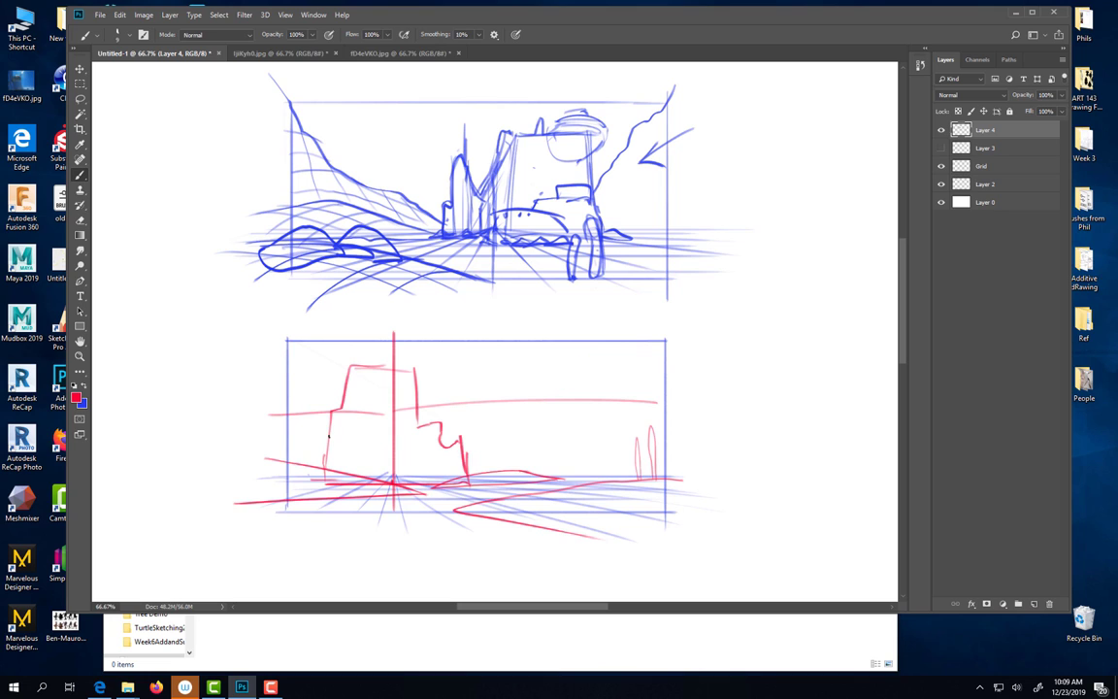
- Undo all the red sketch strokes in the lower frame, back to the blue ground grid
key(ctrl+z)
key(ctrl+z)
key(ctrl+z)
key(ctrl+z)
key(ctrl+z)
key(ctrl+z)
key(ctrl+z)
key(ctrl+z)
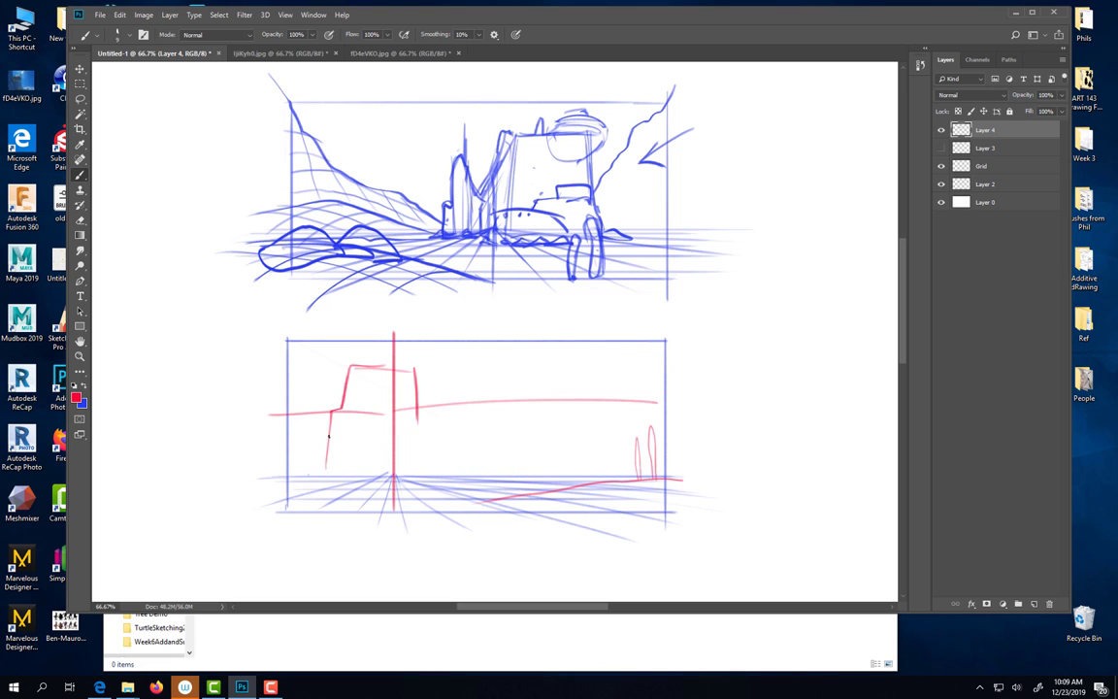
key(ctrl+z)
key(ctrl+z)
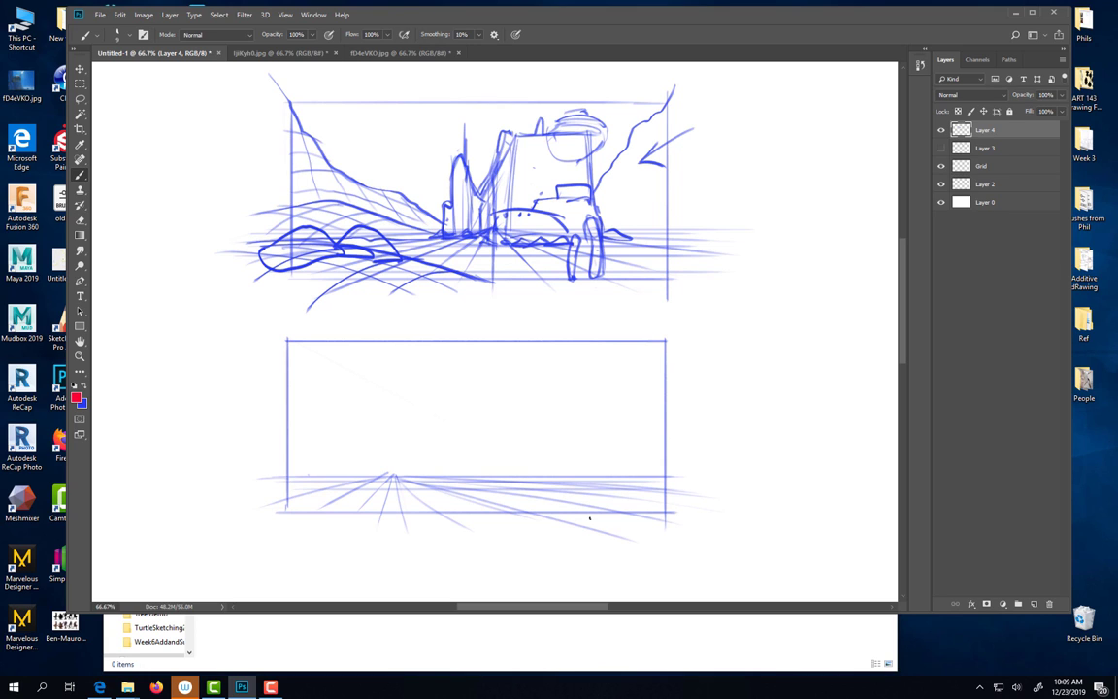
- In red, mark the lower grid's vanishing point, then draw a flat patch at far right and a small one below the point between horizontal guides
click(390, 475)
drag(571, 490, 653, 491)
drag(573, 492, 663, 492)
shift+click(330, 490)
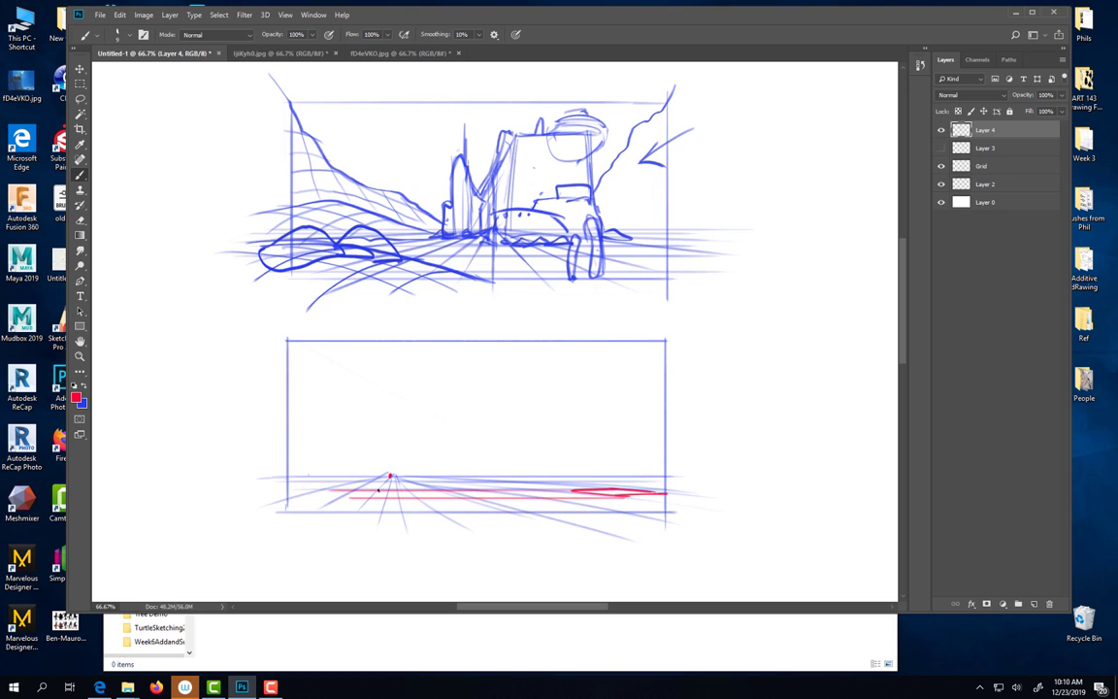
mouse_move(366, 499)
mouse_down()
mouse_move(379, 489)
mouse_move(400, 498)
mouse_up()
- Draw a red vertical centre line with a rightward arrow and downward arrows pointing at both ground patches
drag(474, 367, 479, 536)
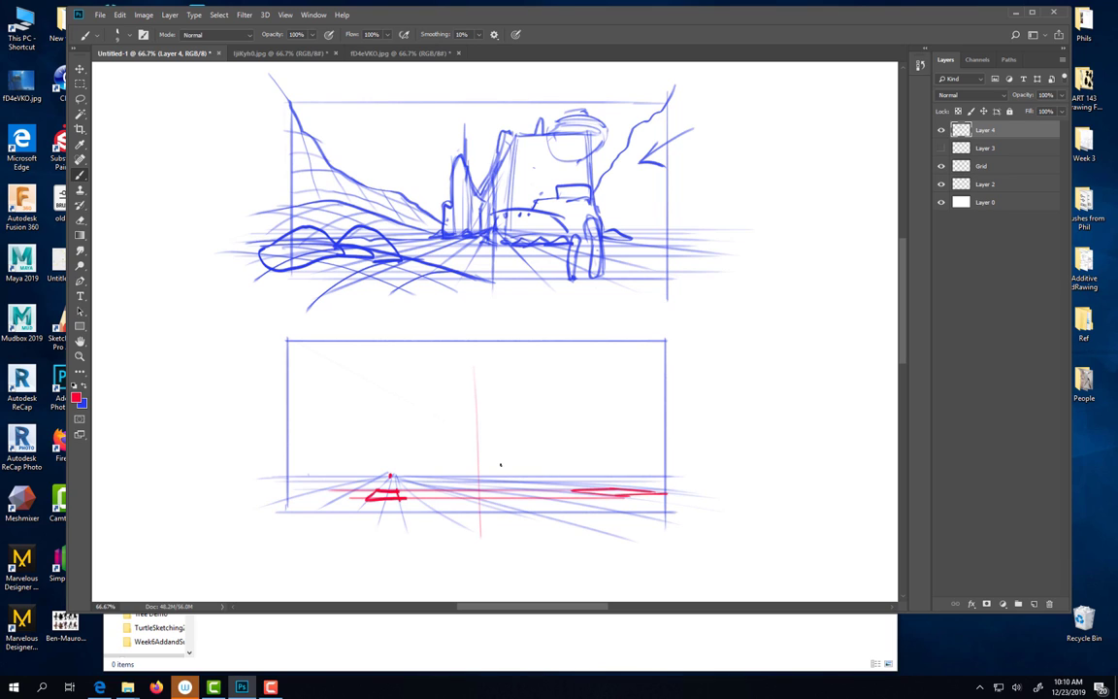
mouse_move(477, 416)
mouse_down()
mouse_move(520, 413)
mouse_move(504, 420)
mouse_up()
drag(373, 449, 381, 496)
drag(370, 481, 381, 497)
mouse_move(616, 460)
mouse_down()
mouse_move(619, 498)
mouse_move(628, 483)
mouse_up()
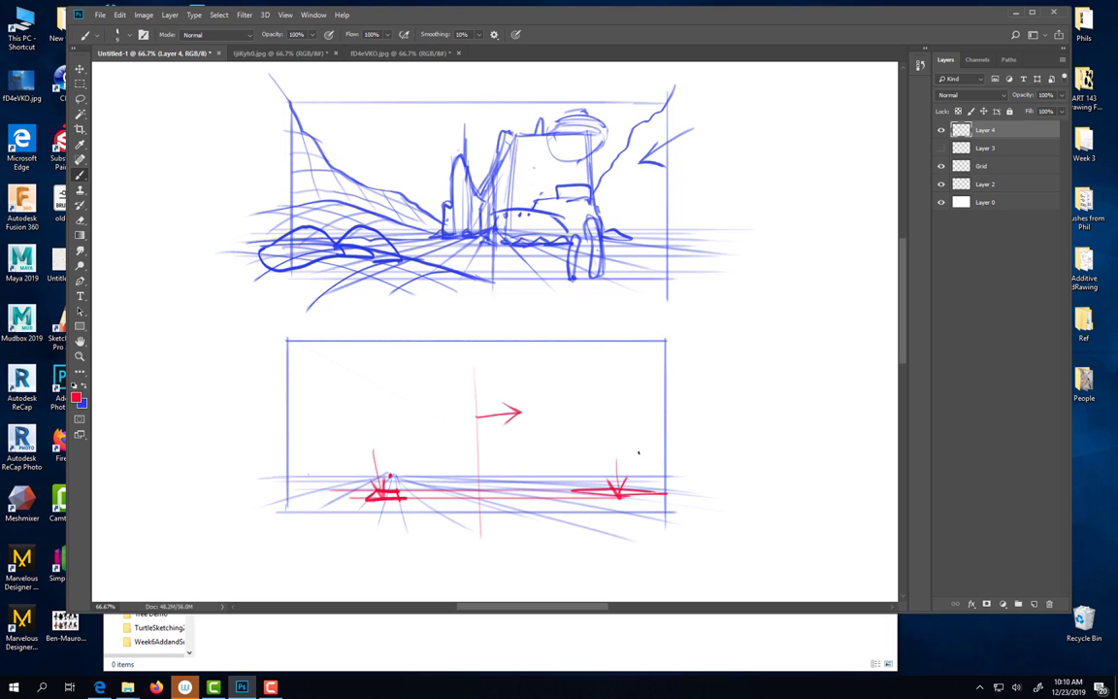
- Undo the red arrows, guides and ground patches, keeping only the vanishing point mark
key(ctrl+z)
key(ctrl+z)
key(ctrl+z)
key(ctrl+z)
key(ctrl+z)
key(ctrl+z)
key(ctrl+z)
key(ctrl+z)
key(ctrl+z)
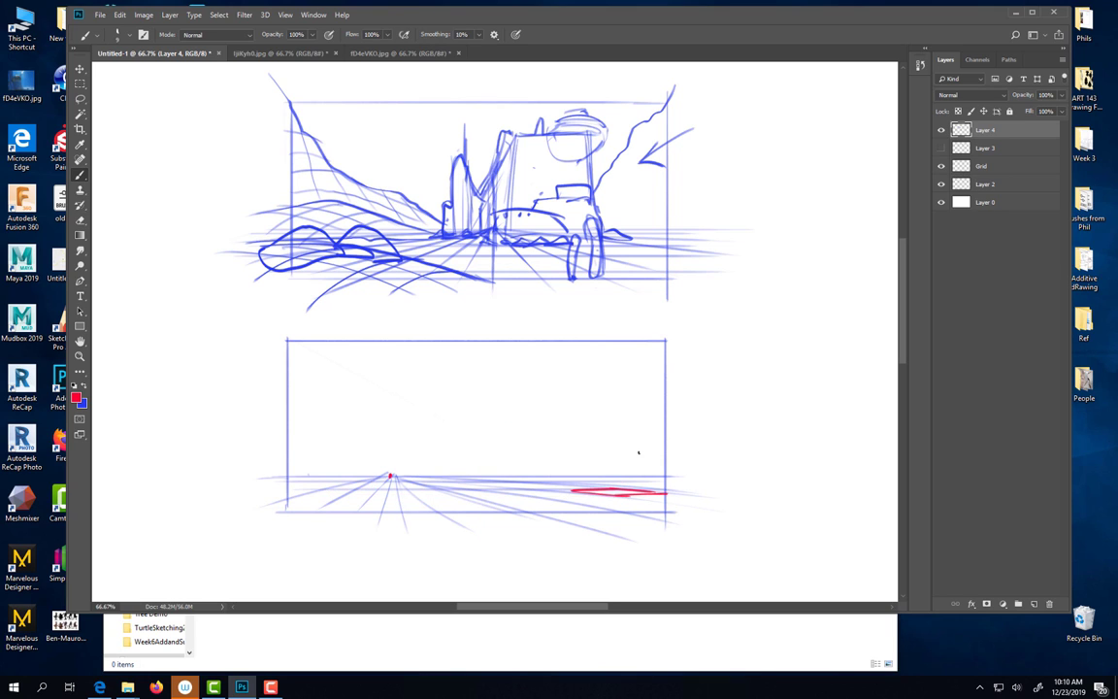
key(ctrl+z)
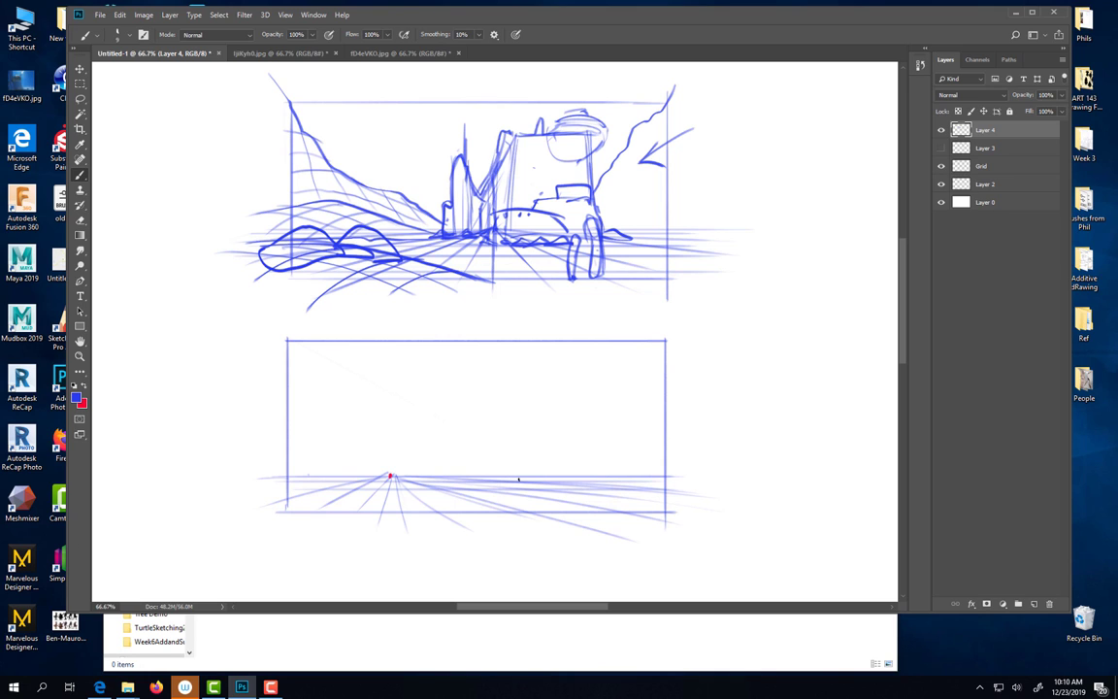
- In blue, sketch a sloping ridge with two small uprights on the right and a tall stepped structure on the horizon
mouse_move(703, 450)
mouse_down()
mouse_move(617, 459)
mouse_move(528, 503)
mouse_move(452, 522)
mouse_up()
drag(634, 442, 642, 453)
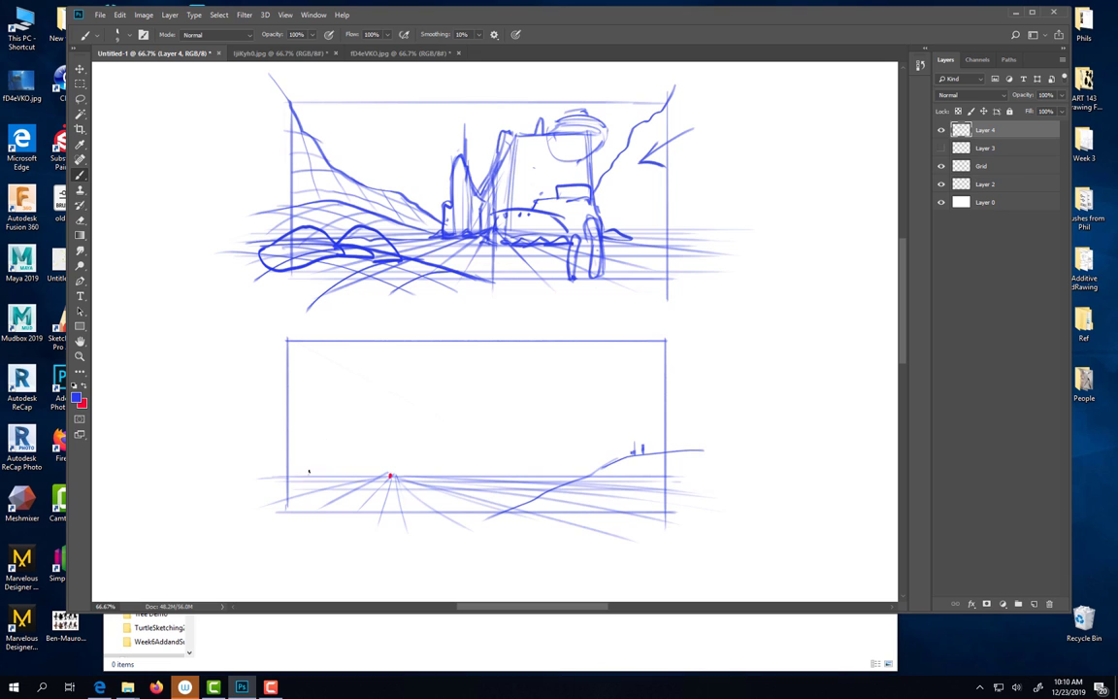
mouse_move(316, 476)
mouse_down()
mouse_move(330, 417)
mouse_move(373, 402)
mouse_move(380, 367)
mouse_move(442, 367)
mouse_move(468, 460)
mouse_move(487, 479)
mouse_move(304, 479)
mouse_move(319, 442)
mouse_move(353, 481)
mouse_move(260, 481)
mouse_up()
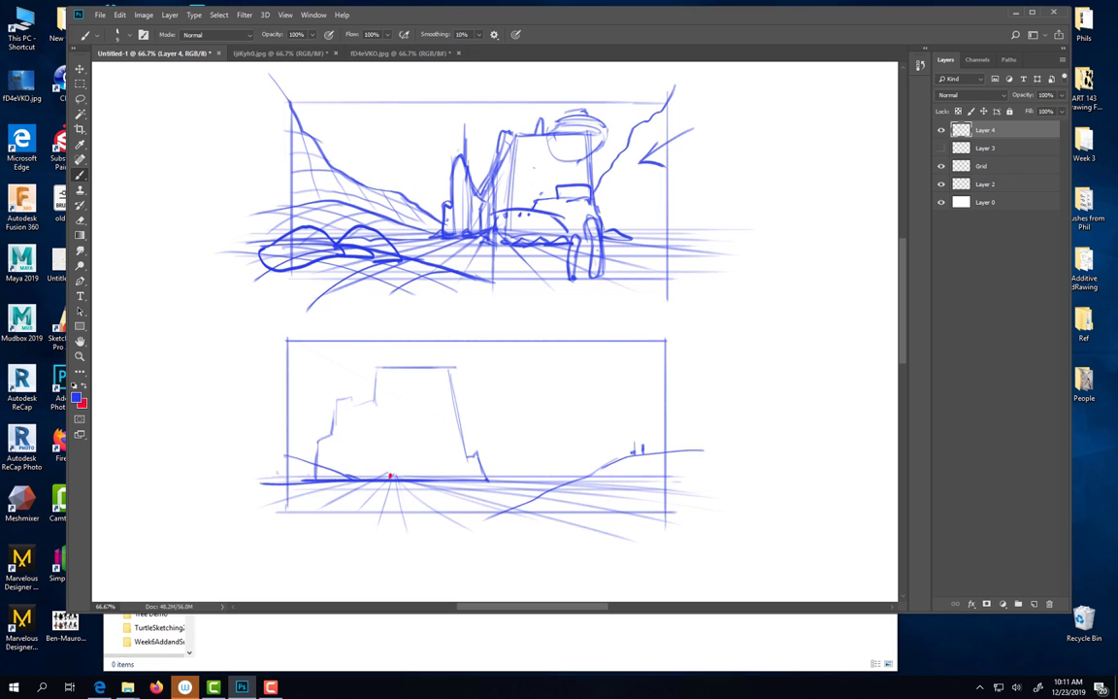
- Draw a low mound right of the structure, a winding path in the foreground and curved ground contours beside the ridge
drag(520, 468, 544, 475)
mouse_move(353, 485)
mouse_down()
mouse_move(421, 501)
mouse_move(335, 489)
mouse_move(371, 505)
mouse_move(428, 502)
mouse_move(417, 525)
mouse_move(382, 504)
mouse_move(314, 518)
mouse_move(340, 497)
mouse_up()
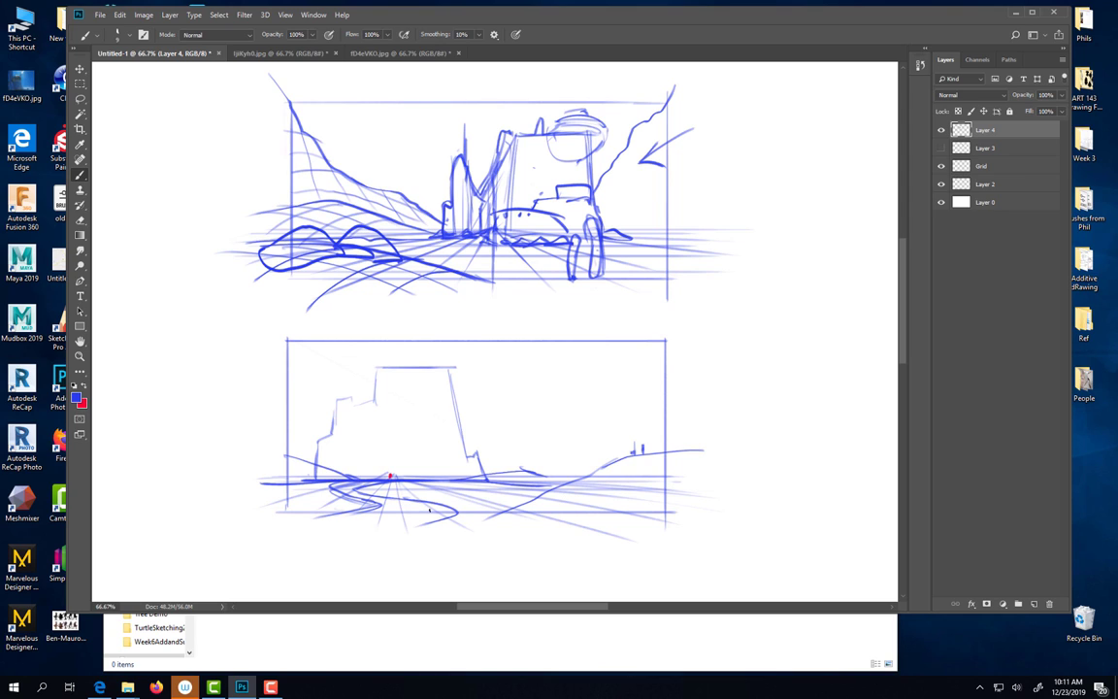
drag(401, 530, 641, 503)
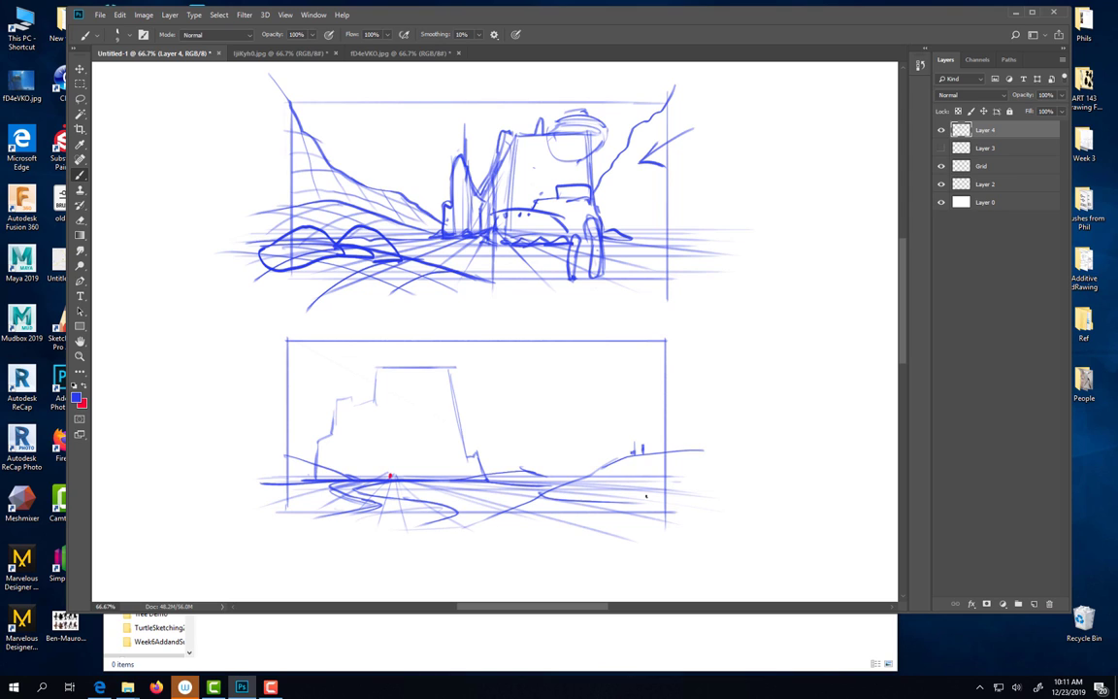
mouse_move(519, 501)
mouse_down()
mouse_move(610, 507)
mouse_move(544, 495)
mouse_move(665, 500)
mouse_move(593, 492)
mouse_move(681, 499)
mouse_up()
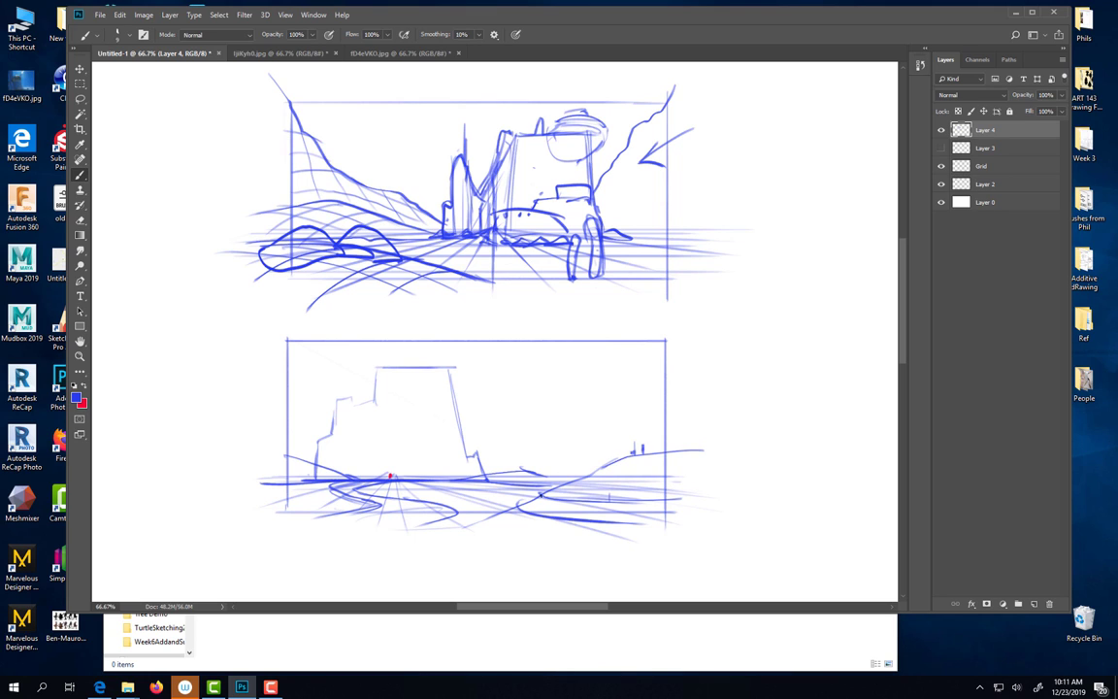
- Add two small upright figures lower on the ridge slope and erase the two uprights at its crest
drag(529, 501, 531, 492)
drag(631, 443, 643, 441)
key(e)
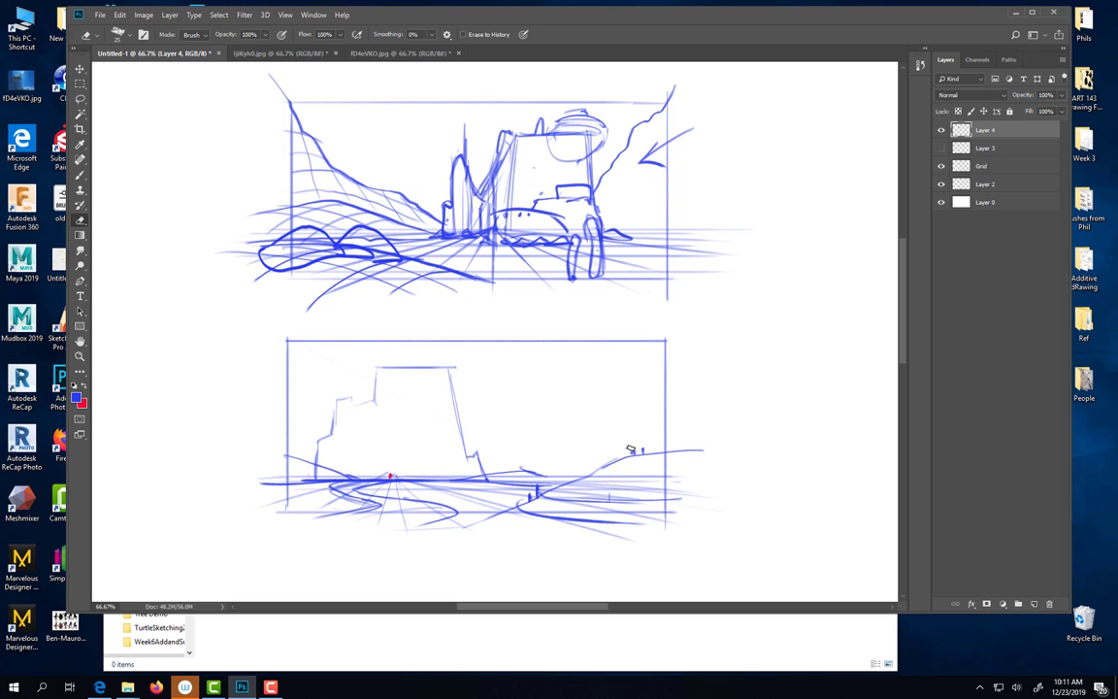
drag(631, 447, 649, 447)
key(b)
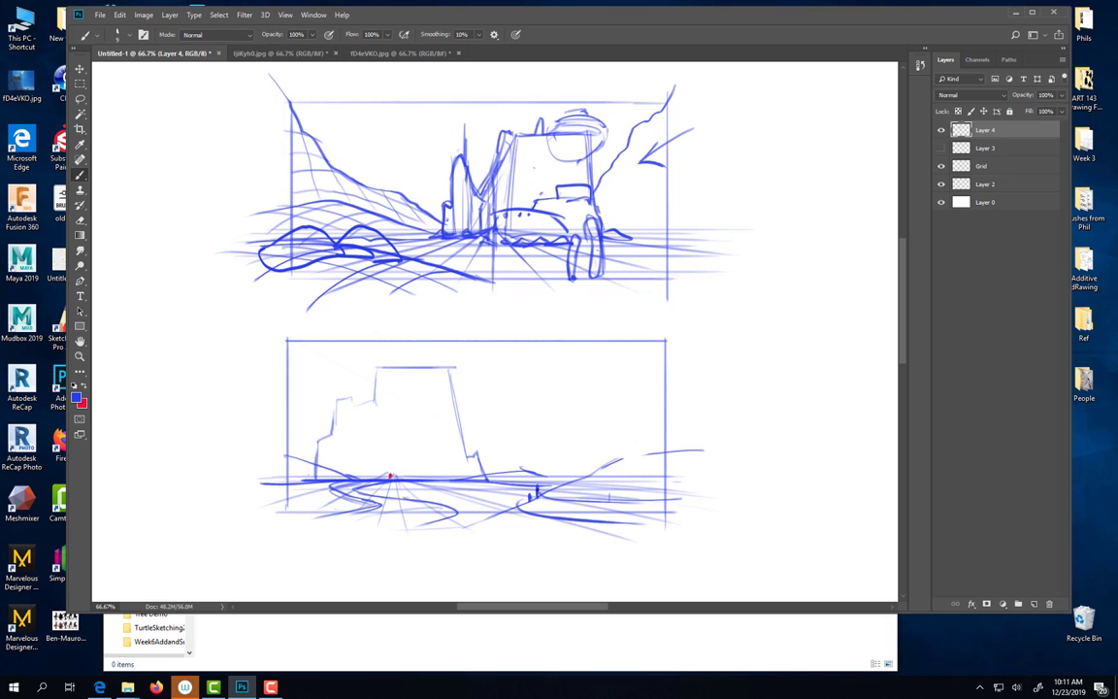
- Darken the ground contours right of the ridge and the lower bend of the winding path
drag(538, 493, 691, 490)
drag(546, 518, 631, 521)
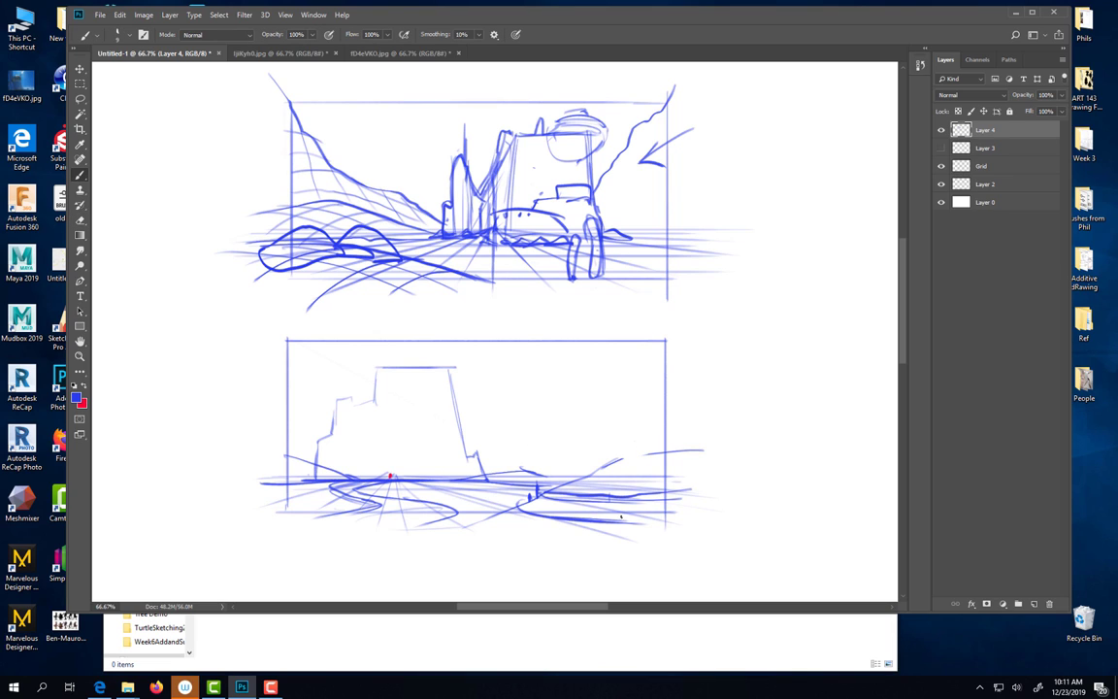
mouse_move(361, 512)
mouse_down()
mouse_move(331, 487)
mouse_move(397, 478)
mouse_up()
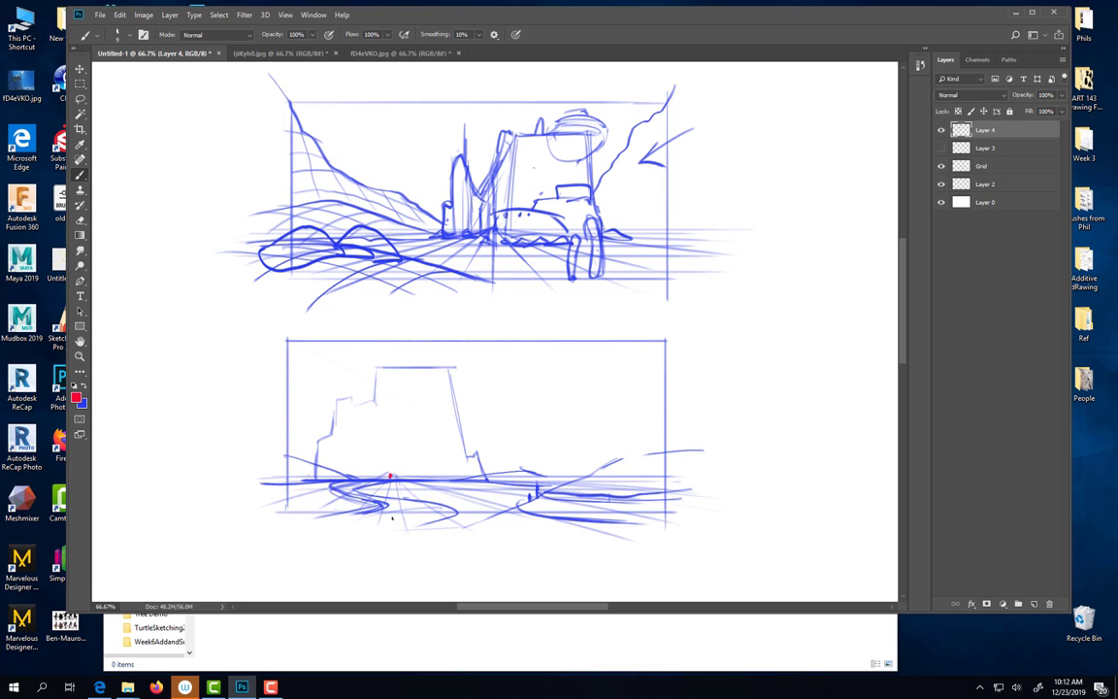
- Mark ground edges in red along the path and ridge, and draw a small blue peaked rock at the ridge's foot
drag(393, 504, 444, 505)
drag(579, 500, 497, 512)
drag(495, 508, 458, 527)
mouse_move(484, 516)
mouse_down()
mouse_move(496, 497)
mouse_move(506, 514)
mouse_move(532, 519)
mouse_move(669, 515)
mouse_up()
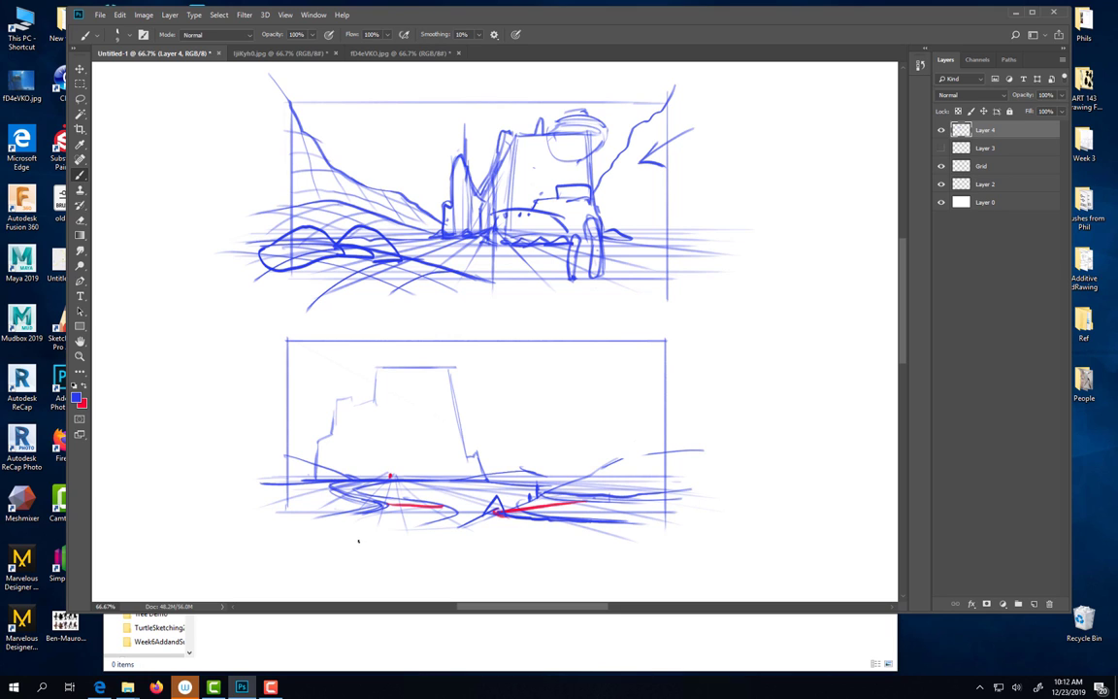
drag(366, 498, 335, 487)
- Darken the ridge contour and left bank, and add strokes to the structure's face and the small figures
drag(610, 462, 694, 450)
drag(614, 462, 437, 535)
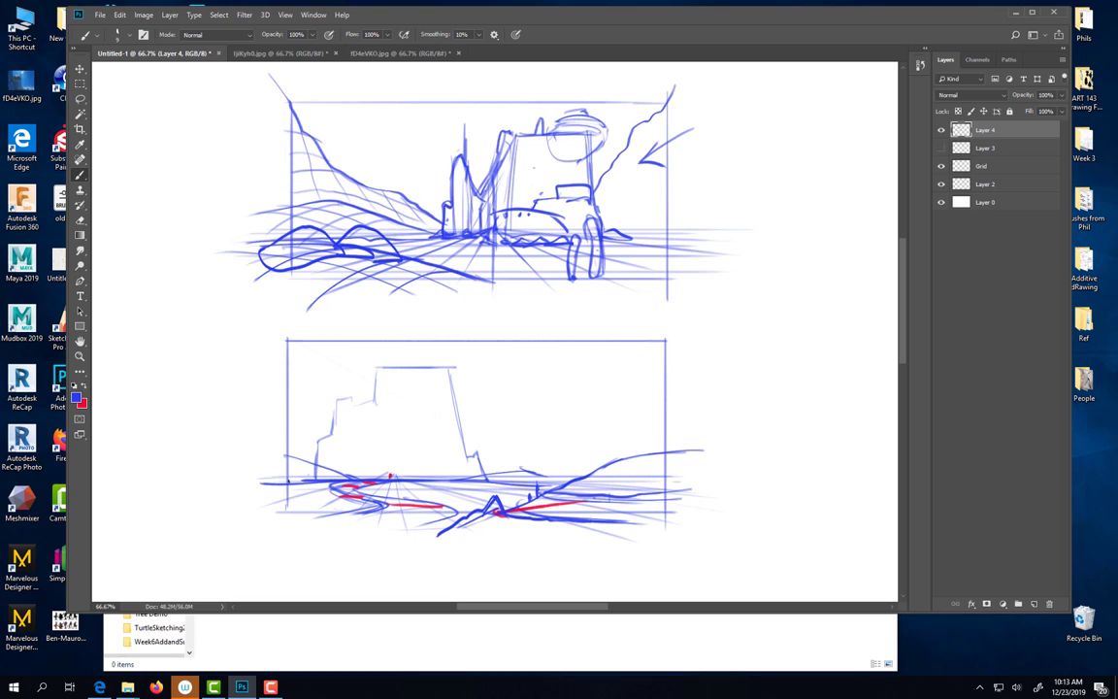
mouse_move(249, 475)
mouse_down()
mouse_move(354, 496)
mouse_move(332, 507)
mouse_move(262, 506)
mouse_up()
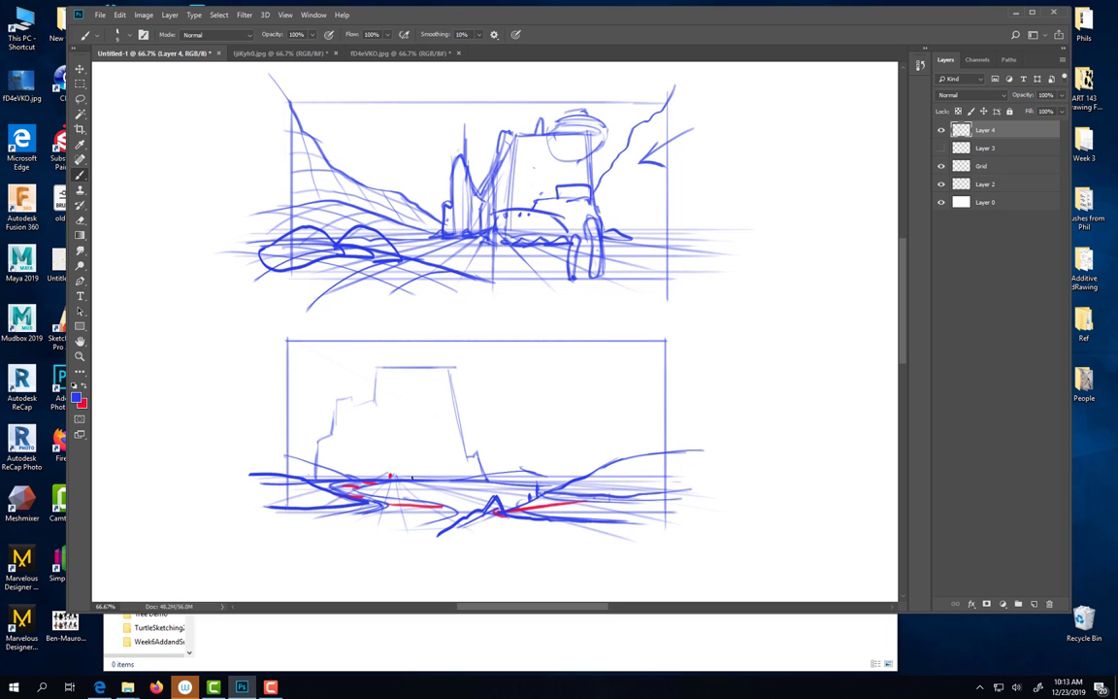
drag(447, 369, 467, 453)
drag(391, 420, 419, 412)
drag(526, 489, 528, 503)
- Undo the red ground marks, the peaked rock and the darkened ridge and bank strokes
key(ctrl+z)
key(ctrl+z)
key(ctrl+z)
key(ctrl+z)
key(ctrl+z)
key(ctrl+z)
key(ctrl+z)
key(ctrl+z)
key(ctrl+z)
key(ctrl+z)
key(ctrl+z)
key(ctrl+z)
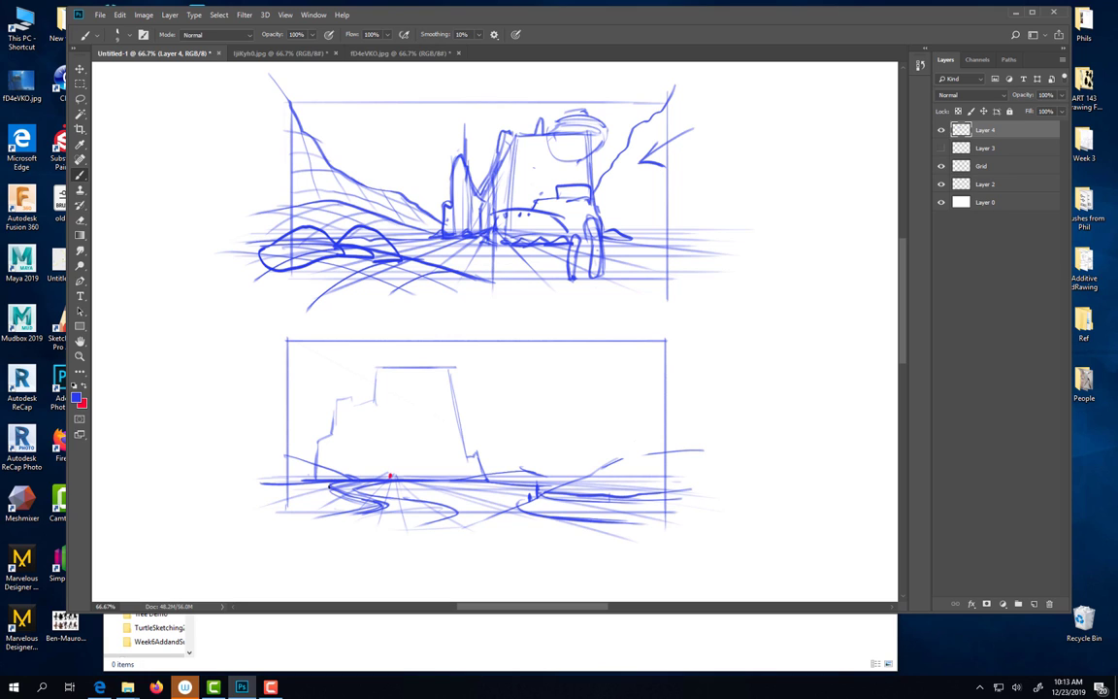
- Sketch a large pointed rock on the right ridge and smaller jagged rocks down the slope to its foot
mouse_move(587, 473)
mouse_down()
mouse_move(625, 462)
mouse_move(588, 469)
mouse_move(632, 377)
mouse_move(610, 428)
mouse_move(619, 399)
mouse_move(648, 447)
mouse_up()
drag(626, 405, 681, 447)
mouse_move(657, 445)
mouse_down()
mouse_move(628, 460)
mouse_move(676, 468)
mouse_up()
drag(535, 487, 520, 502)
mouse_move(512, 506)
mouse_down()
mouse_move(505, 493)
mouse_move(461, 531)
mouse_move(507, 511)
mouse_up()
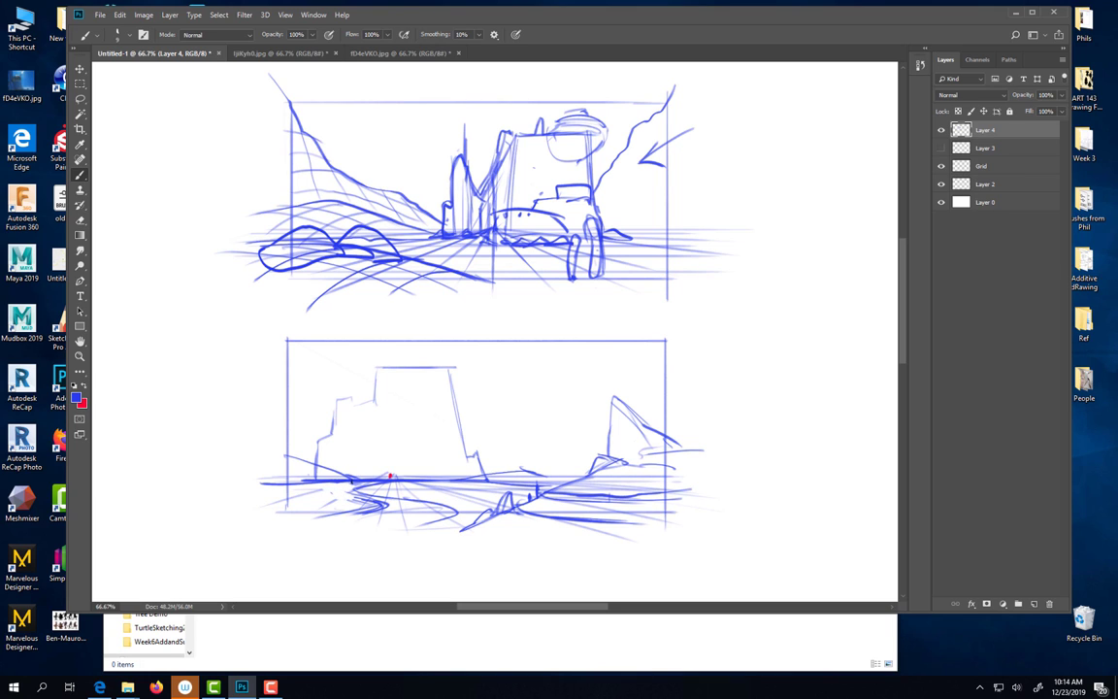
- Refine the structure's stepped left contour and add low blocks and leaning spikes around its left base
mouse_move(349, 485)
mouse_down()
mouse_move(349, 499)
mouse_move(361, 482)
mouse_up()
mouse_move(376, 372)
mouse_down()
mouse_move(375, 397)
mouse_move(338, 400)
mouse_move(309, 476)
mouse_up()
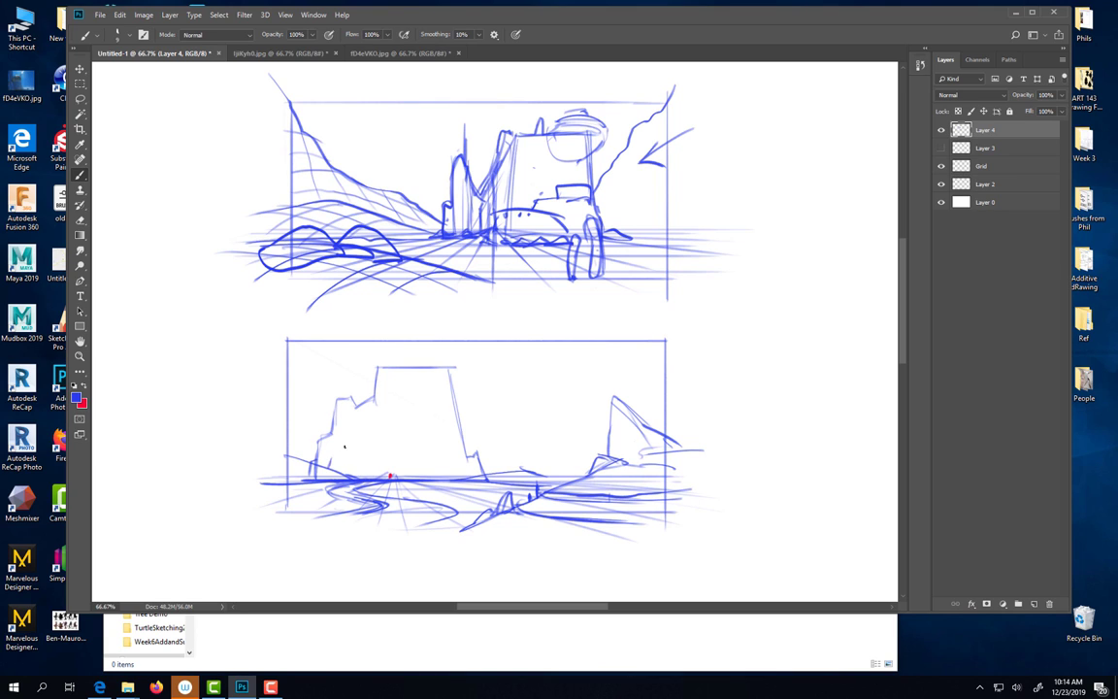
mouse_move(331, 453)
mouse_down()
mouse_move(366, 475)
mouse_move(328, 470)
mouse_move(376, 476)
mouse_move(373, 455)
mouse_move(379, 478)
mouse_move(413, 479)
mouse_move(402, 441)
mouse_move(408, 476)
mouse_move(419, 479)
mouse_up()
mouse_move(374, 443)
mouse_down()
mouse_move(356, 474)
mouse_move(330, 453)
mouse_move(300, 454)
mouse_move(298, 443)
mouse_move(299, 456)
mouse_move(307, 427)
mouse_move(284, 457)
mouse_move(312, 417)
mouse_move(298, 452)
mouse_up()
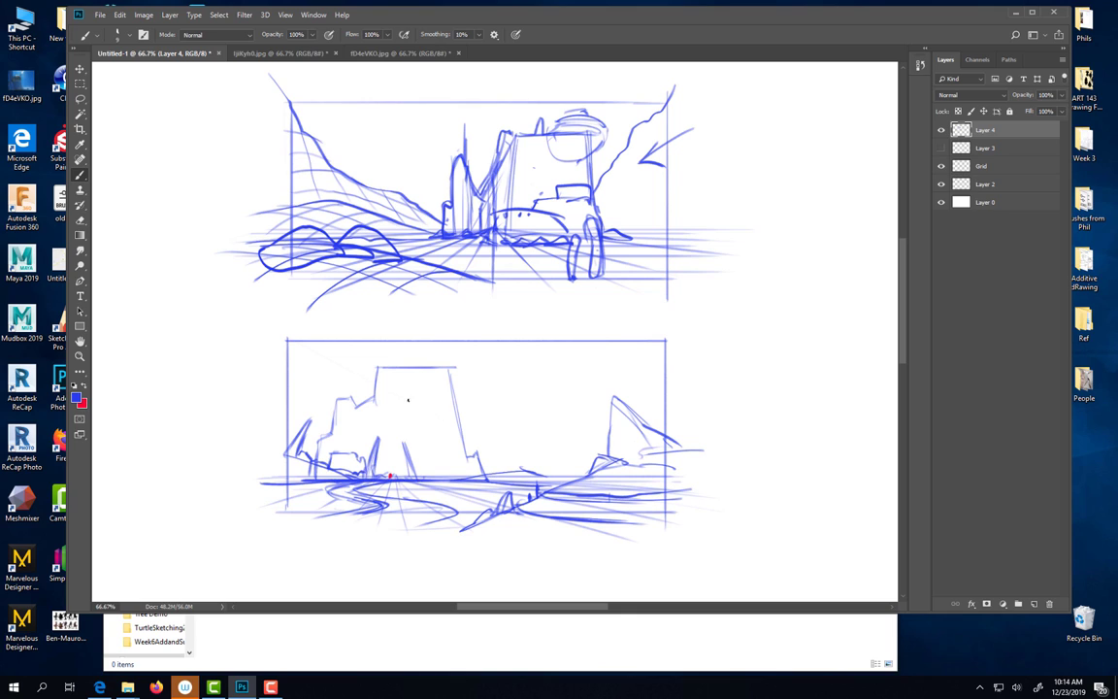
- Add leaning spikes and low blocks at the structure's right base and an arched doorway above the vanishing point
mouse_move(467, 452)
mouse_down()
mouse_move(479, 457)
mouse_move(456, 471)
mouse_up()
drag(487, 443, 504, 466)
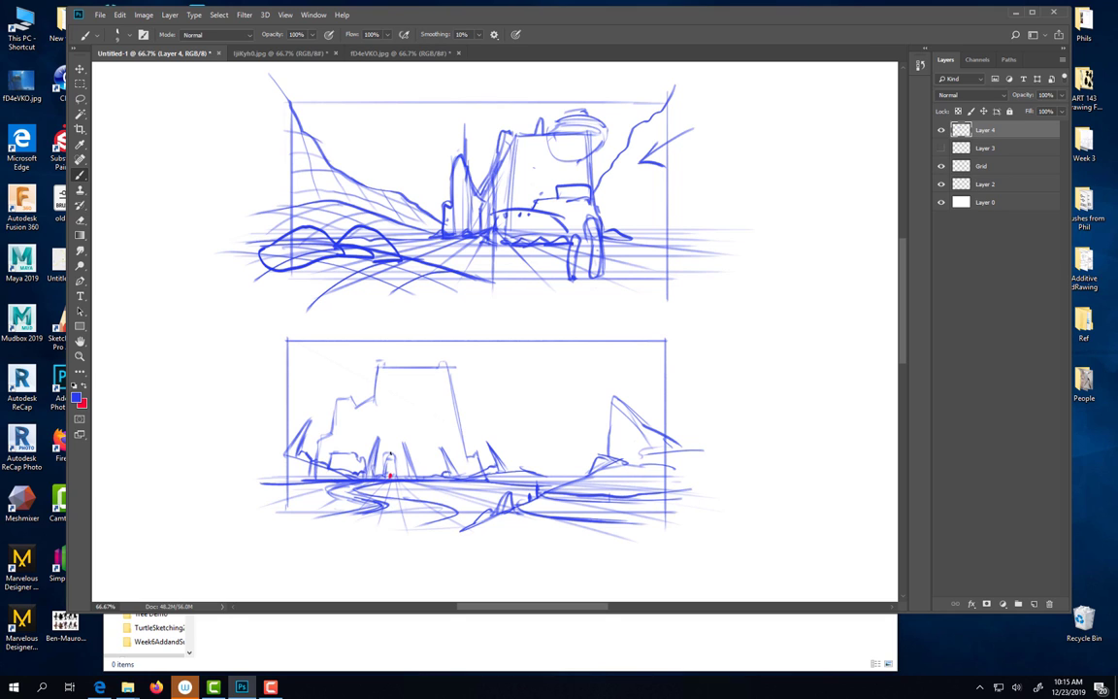
drag(384, 475, 395, 473)
- Draw inner edge lines down both sides of the tall structure to give its walls thickness
drag(357, 452, 375, 367)
drag(449, 368, 457, 427)
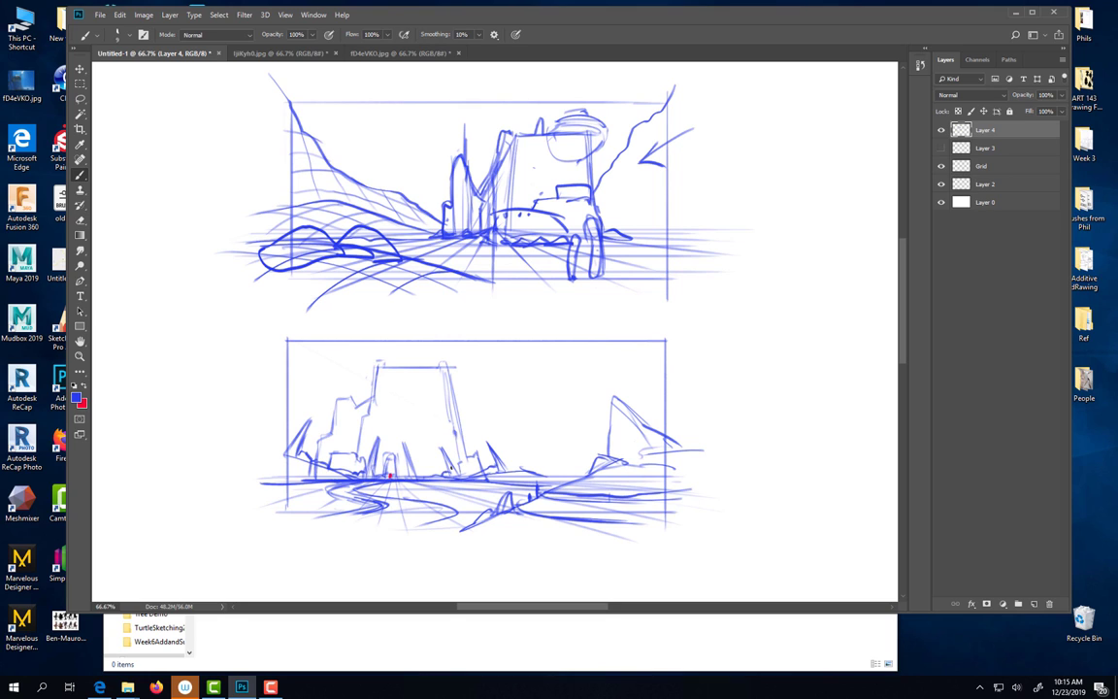
drag(384, 366, 359, 452)
mouse_move(454, 333)
mouse_down()
mouse_move(408, 400)
mouse_move(405, 381)
mouse_move(432, 365)
mouse_up()
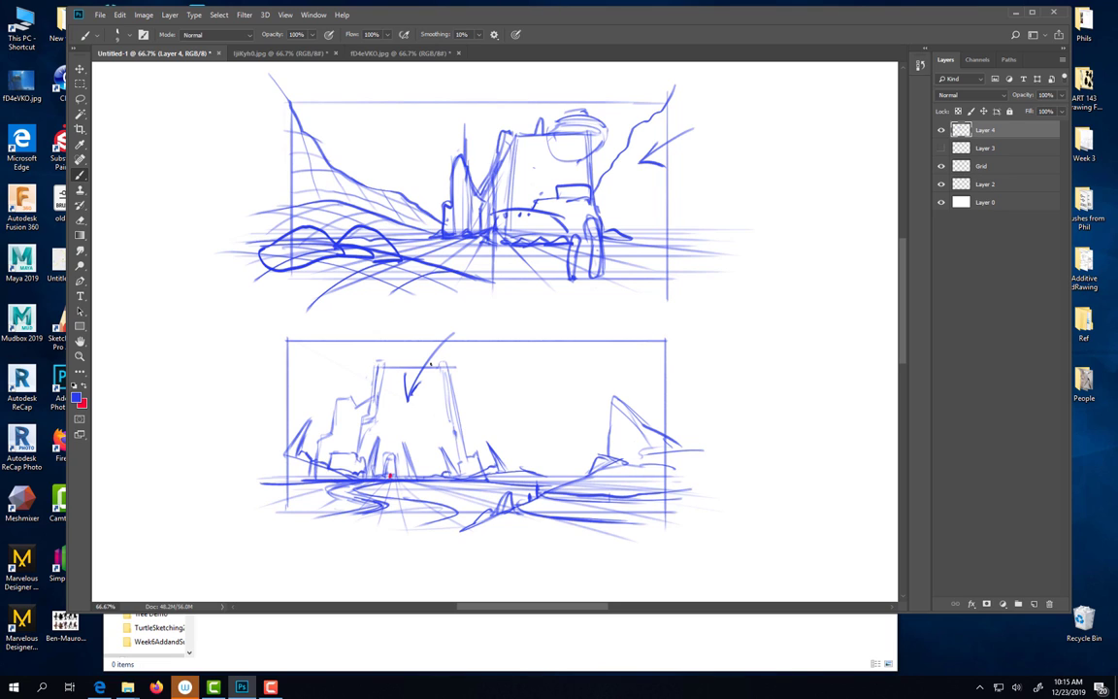
key(ctrl+z)
key(ctrl+z)
- Reinforce the structure's right edge, the left bank, the low mound and the vertical side of the pointed rock
drag(446, 367, 462, 452)
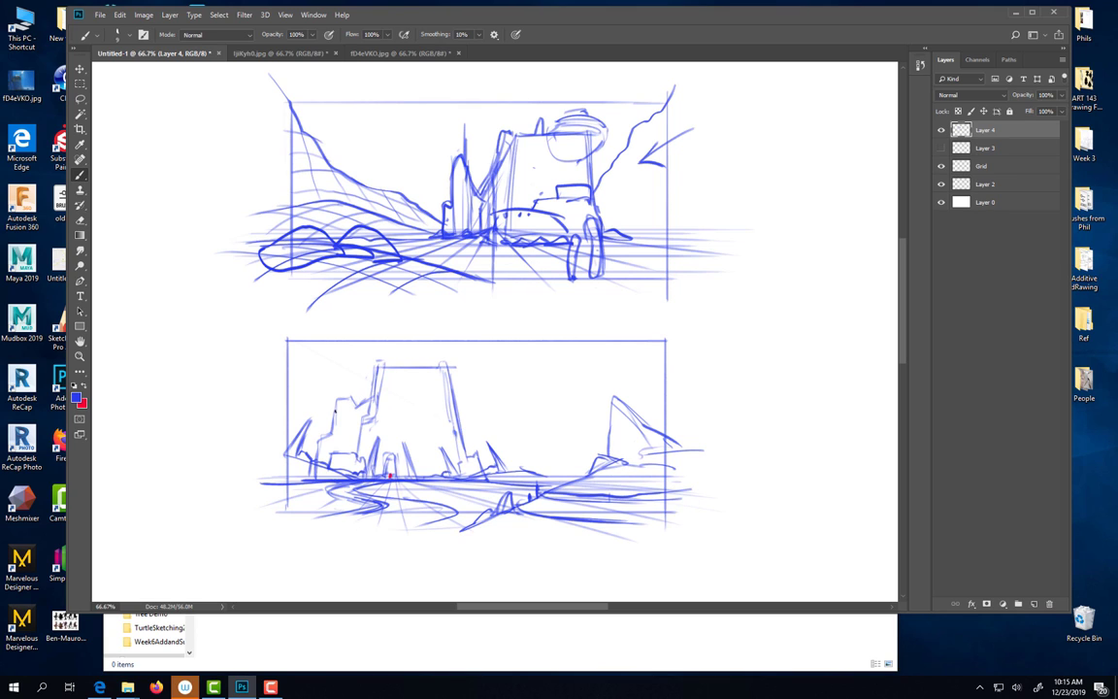
drag(293, 454, 271, 452)
drag(503, 470, 546, 475)
drag(611, 399, 606, 455)
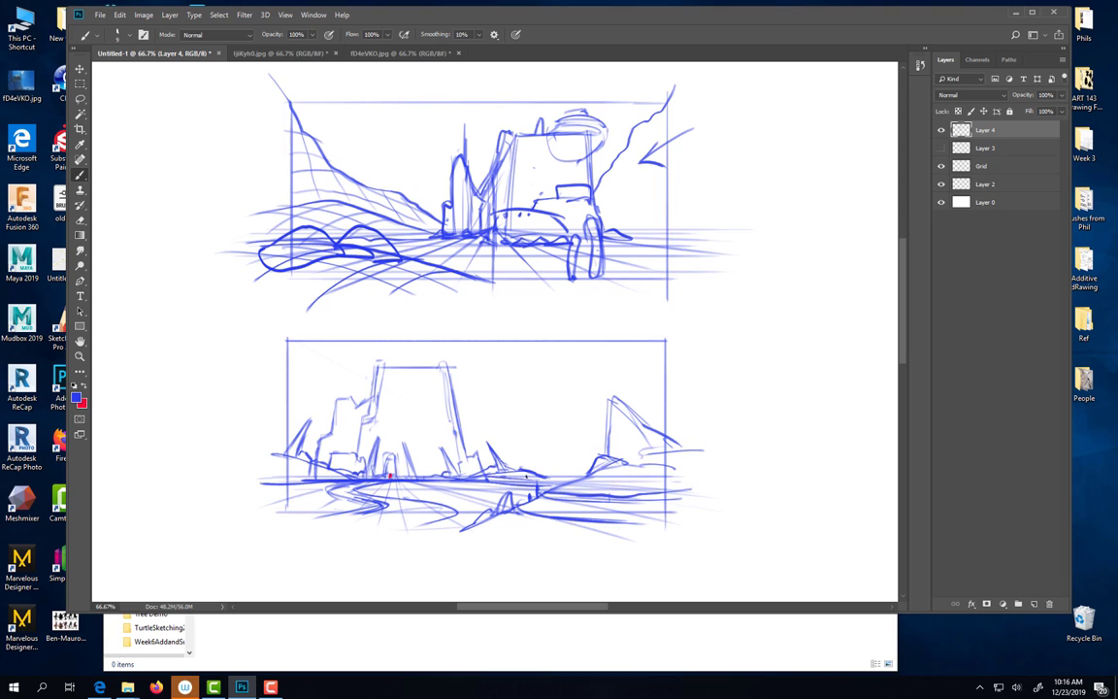
- Sketch a rounded hill between the structure and pointed rock, with a faint mountain range and billowing shapes behind
mouse_move(608, 453)
mouse_down()
mouse_move(564, 442)
mouse_move(519, 453)
mouse_up()
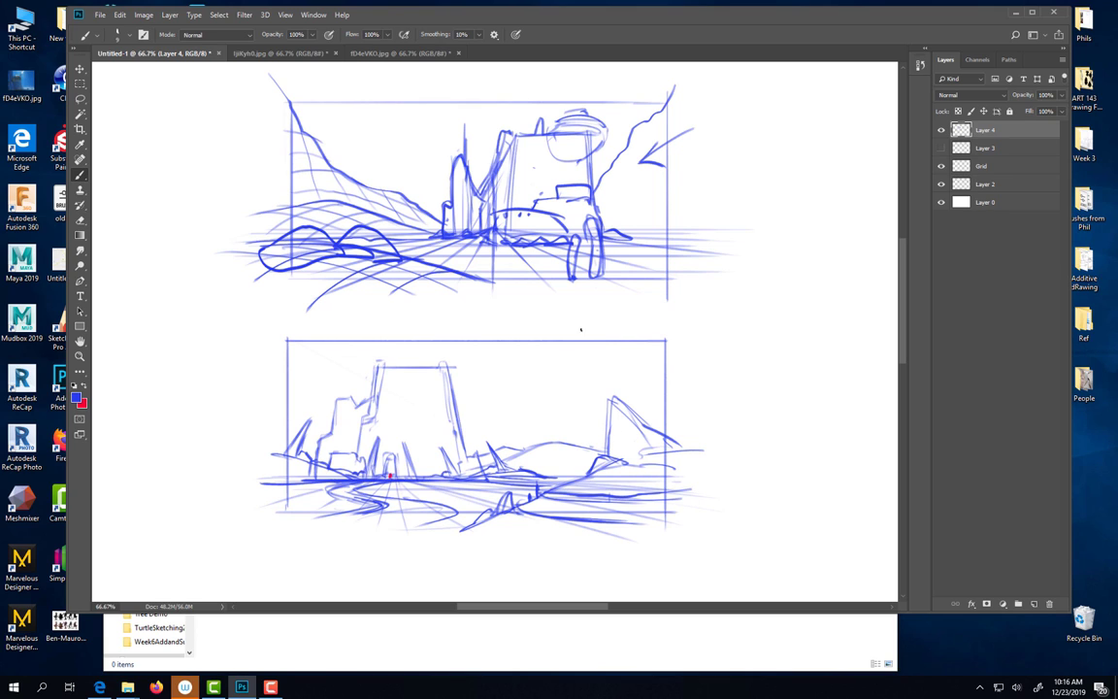
mouse_move(488, 437)
mouse_down()
mouse_move(578, 435)
mouse_move(554, 417)
mouse_move(462, 428)
mouse_up()
mouse_move(327, 404)
mouse_down()
mouse_move(306, 396)
mouse_move(279, 422)
mouse_move(319, 424)
mouse_up()
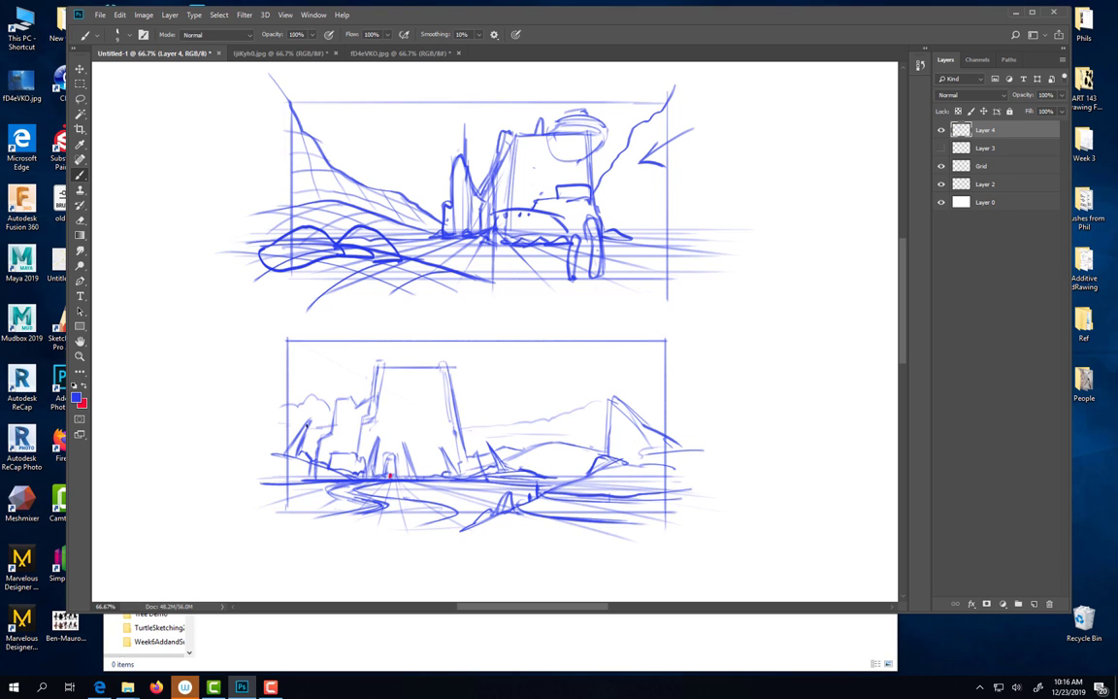
mouse_move(488, 424)
mouse_down()
mouse_move(456, 415)
mouse_move(470, 428)
mouse_move(600, 422)
mouse_up()
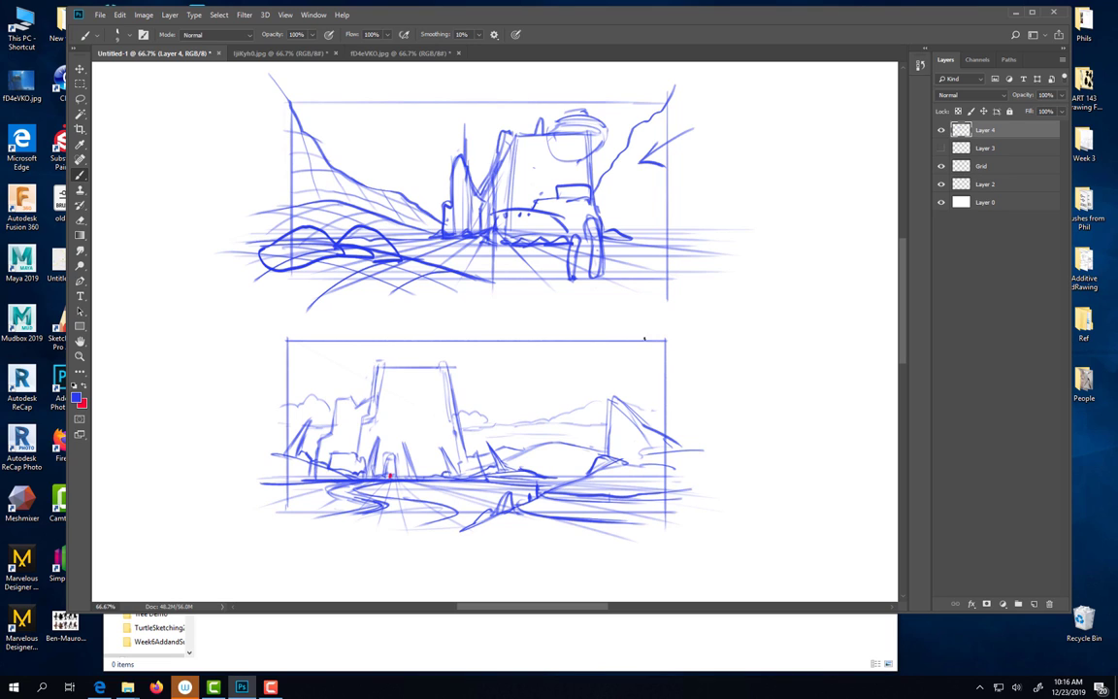
- Draw clouds in both upper corners of the lower frame and puffy clouds with streaks on either side of the structure
mouse_move(661, 356)
mouse_down()
mouse_move(593, 363)
mouse_move(593, 352)
mouse_move(538, 340)
mouse_up()
drag(340, 344, 289, 361)
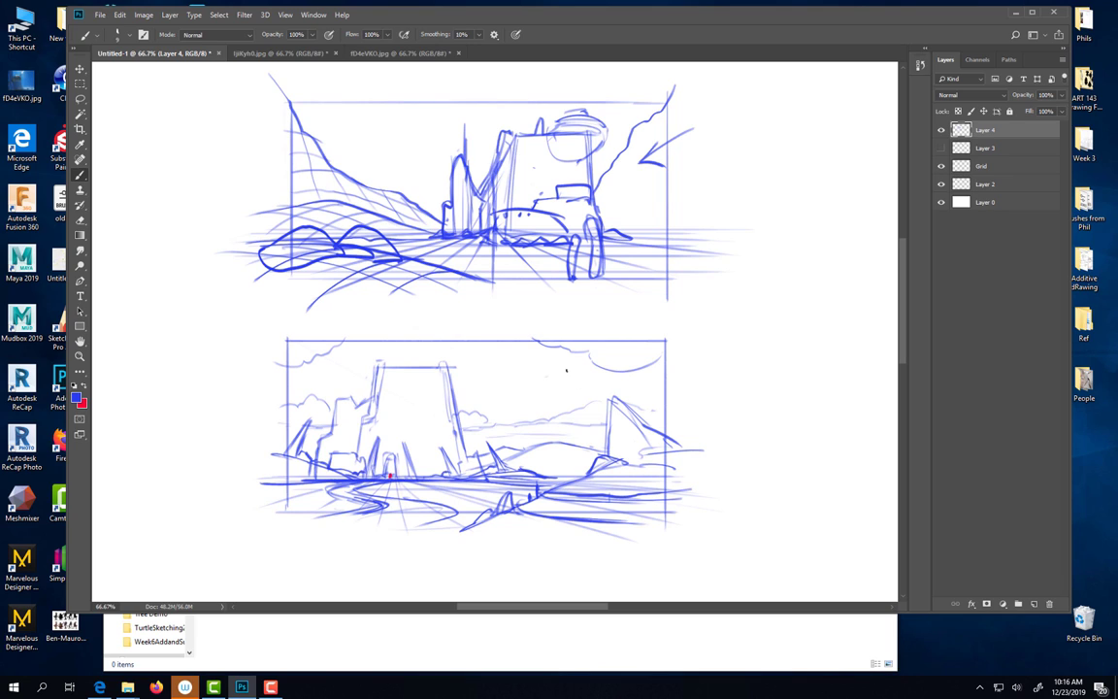
mouse_move(569, 367)
mouse_down()
mouse_move(524, 354)
mouse_move(481, 375)
mouse_move(446, 374)
mouse_move(465, 387)
mouse_move(452, 387)
mouse_move(551, 377)
mouse_move(515, 375)
mouse_move(573, 377)
mouse_up()
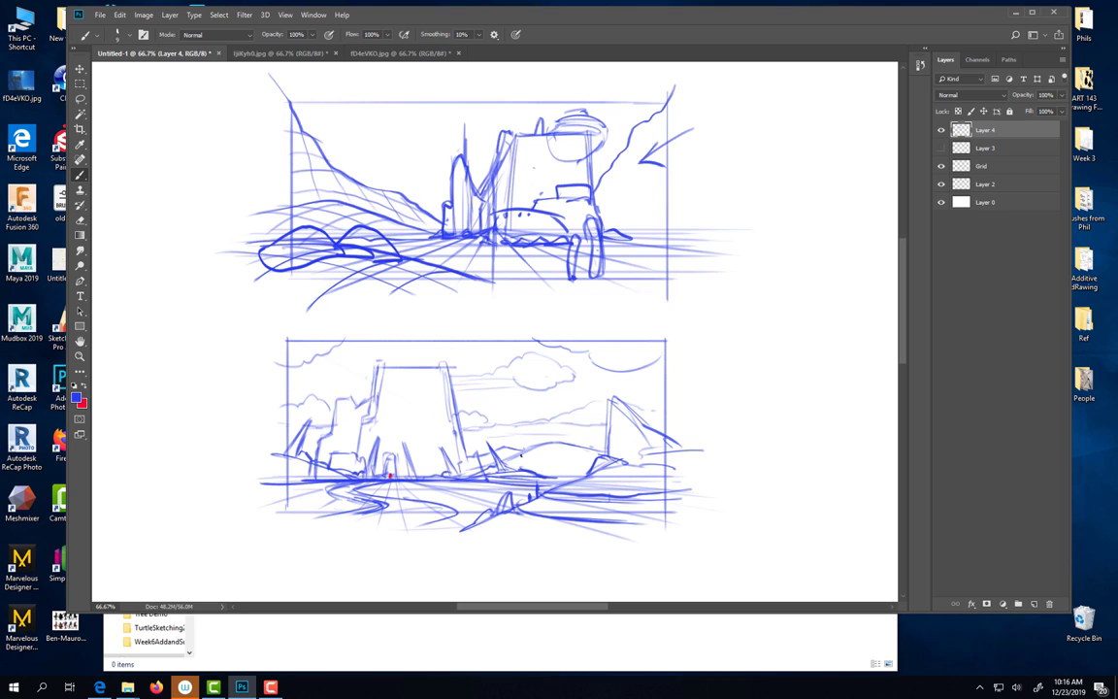
mouse_move(356, 372)
mouse_down()
mouse_move(348, 362)
mouse_move(298, 378)
mouse_up()
drag(373, 378, 301, 371)
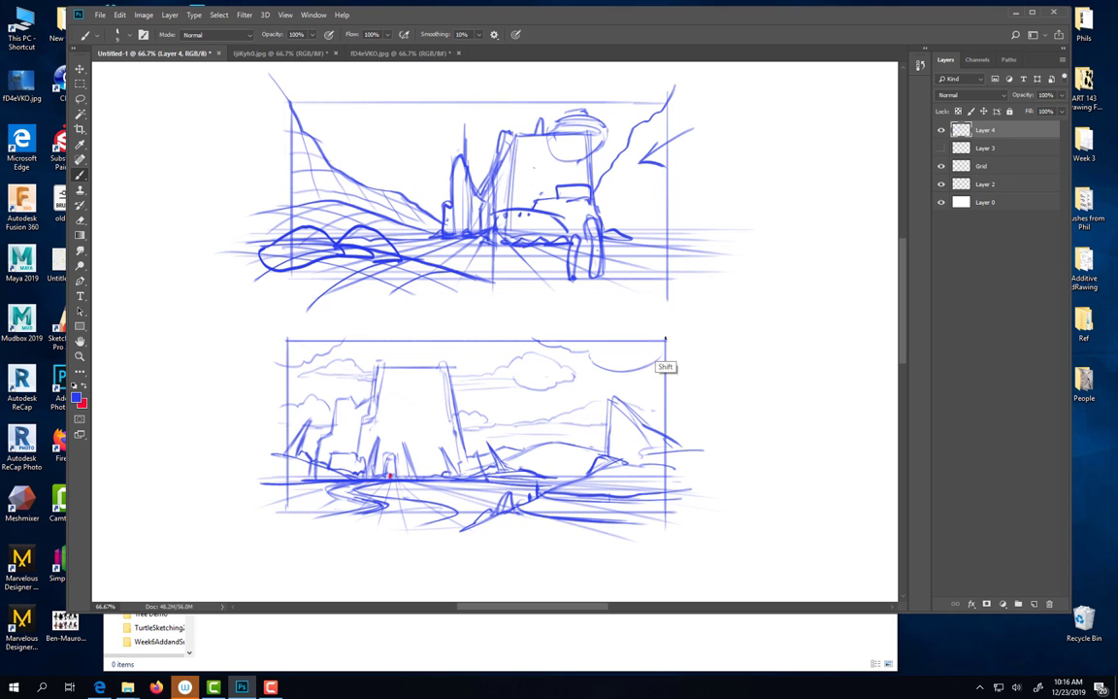
- Redraw the lower frame's border with straight, darker lines
mouse_move(286, 504)
mouse_down()
mouse_move(667, 513)
mouse_move(542, 513)
mouse_up()
mouse_move(666, 506)
mouse_down()
mouse_move(666, 328)
mouse_move(539, 339)
mouse_up()
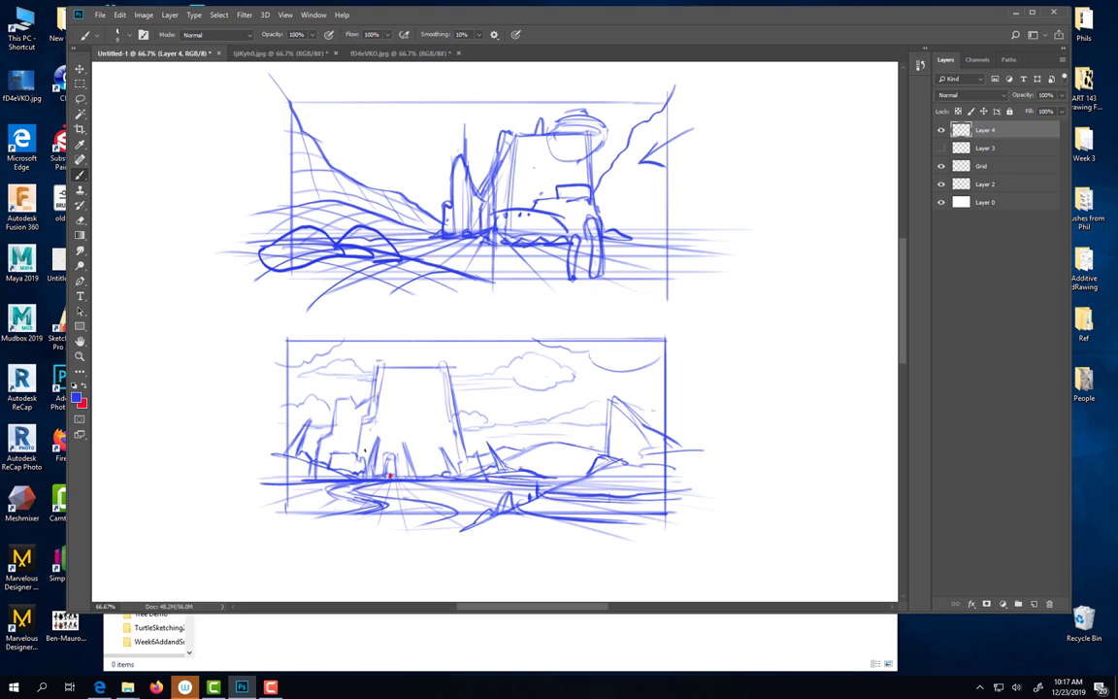
- Mark a straight red line across the lower structure's base, trying and undoing a second one along the frame's lower right edge
drag(315, 456, 474, 453)
drag(506, 509, 670, 513)
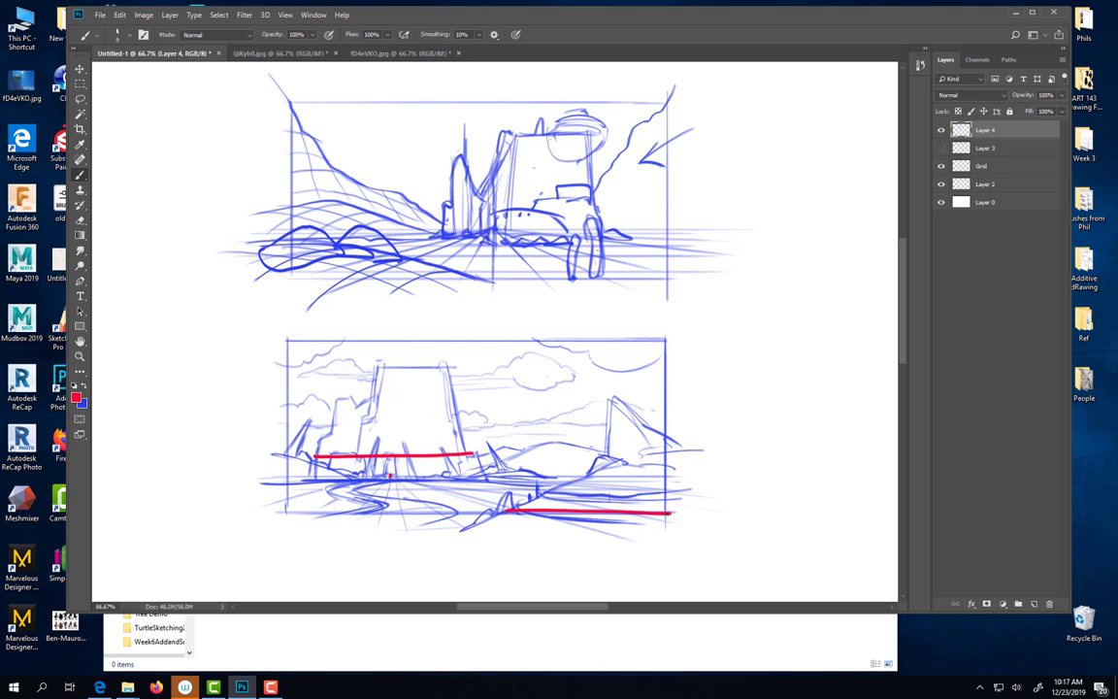
key(ctrl+z)
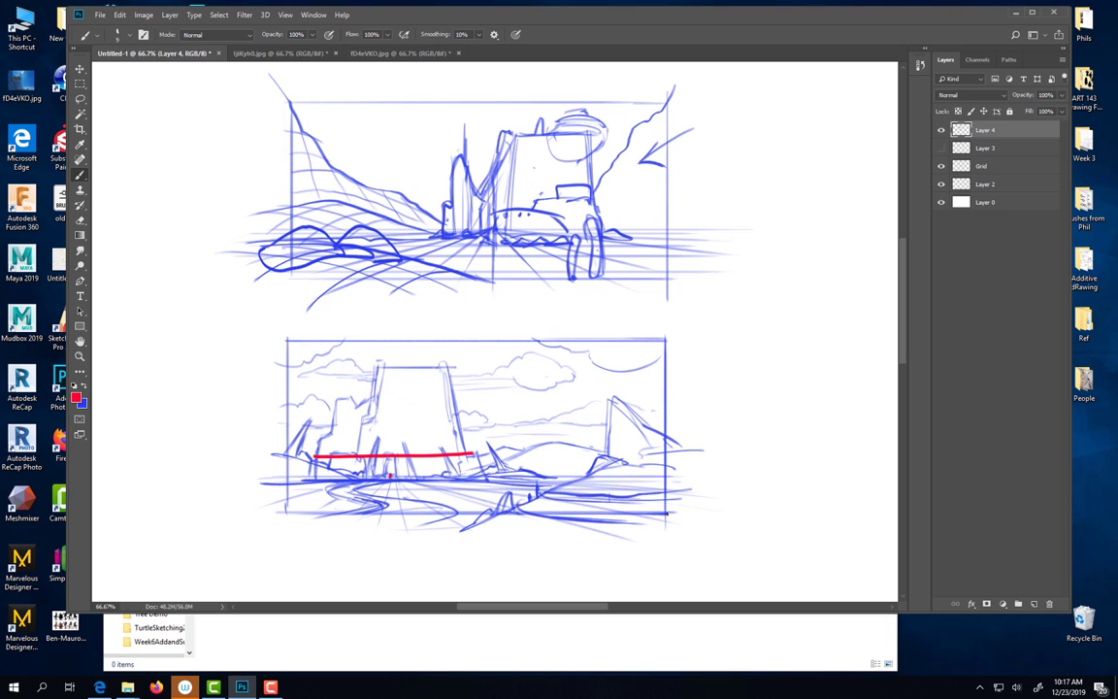
- Lasso the pointed rock and foreground bank in the lower frame and scale them to about 80% width and 86% height
key(l)
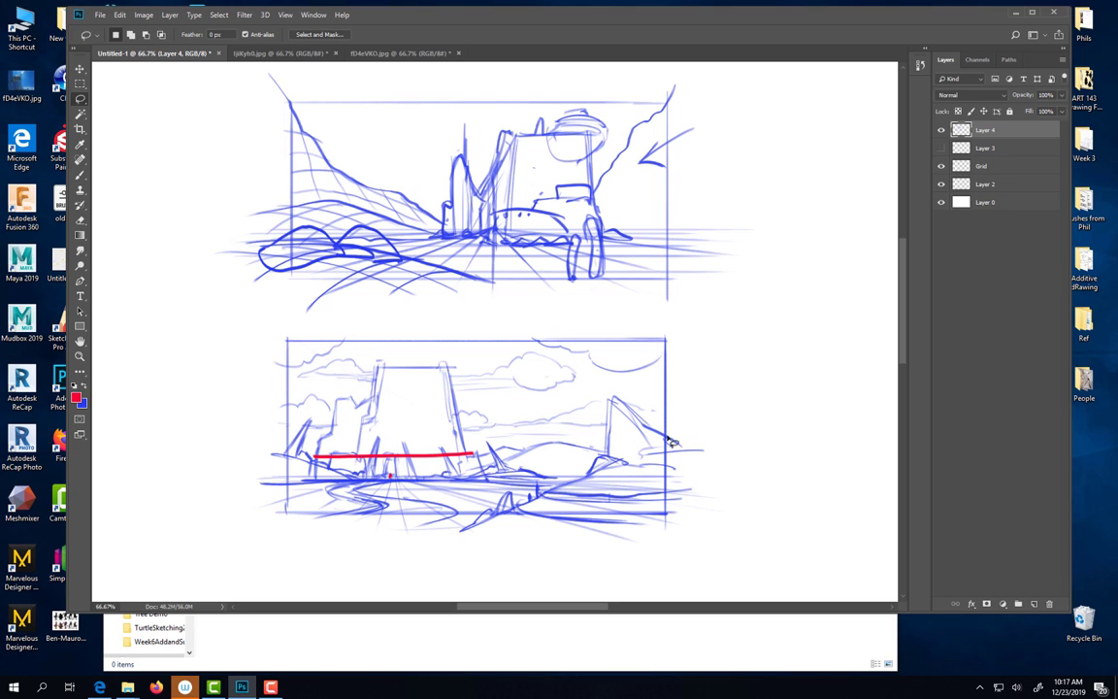
mouse_move(617, 396)
mouse_down()
mouse_move(588, 470)
mouse_move(538, 493)
mouse_move(541, 483)
mouse_move(521, 498)
mouse_move(505, 493)
mouse_move(450, 538)
mouse_move(678, 529)
mouse_up()
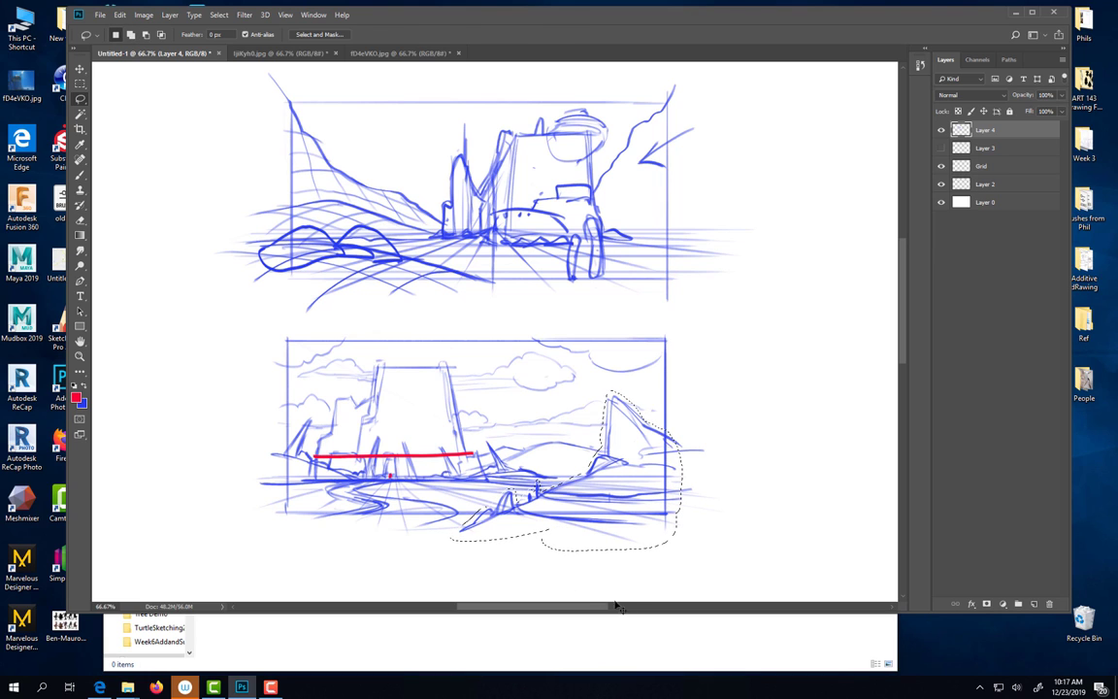
key(ctrl+t)
drag(448, 468, 497, 470)
drag(590, 390, 615, 426)
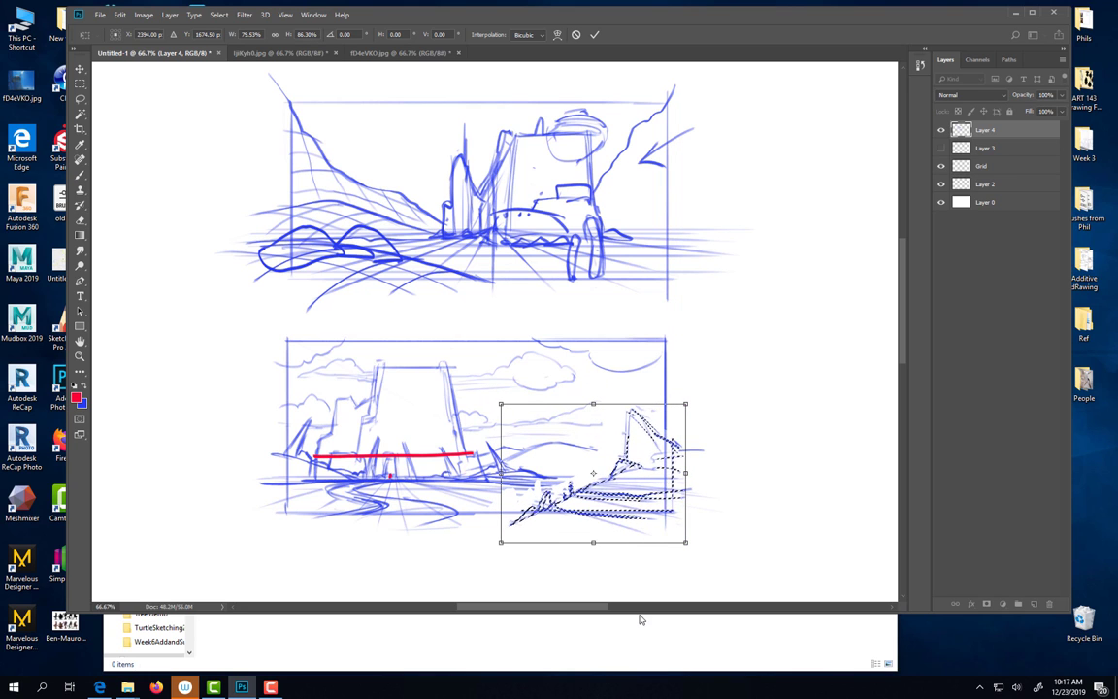
key(Return)
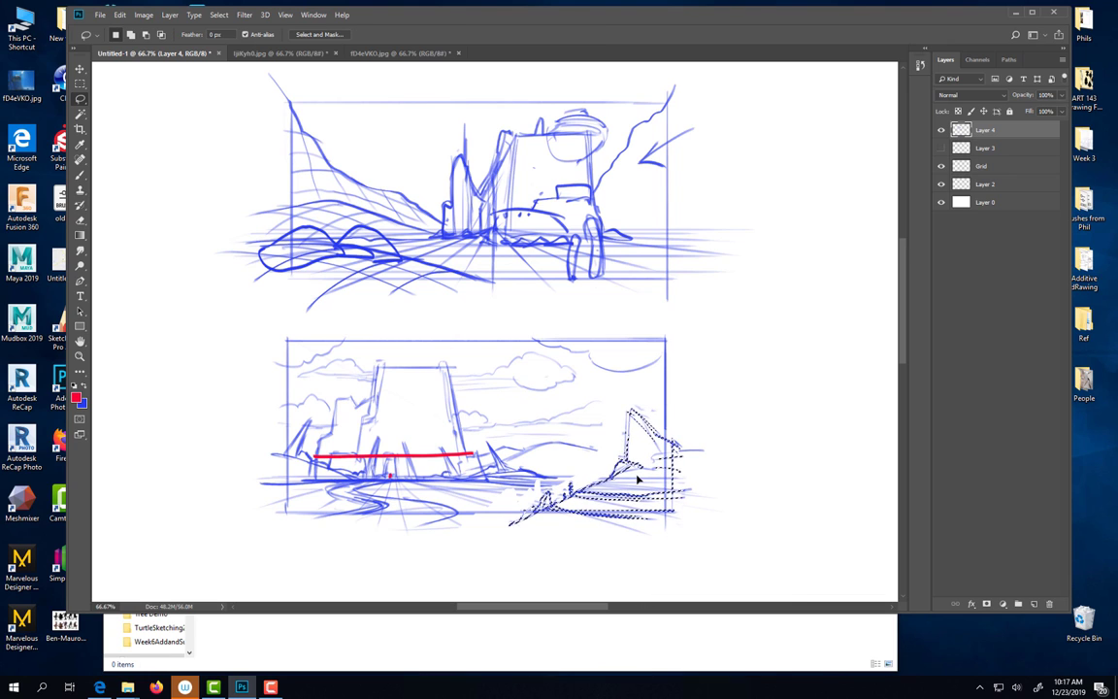
key(Delete)
key(ctrl+d)
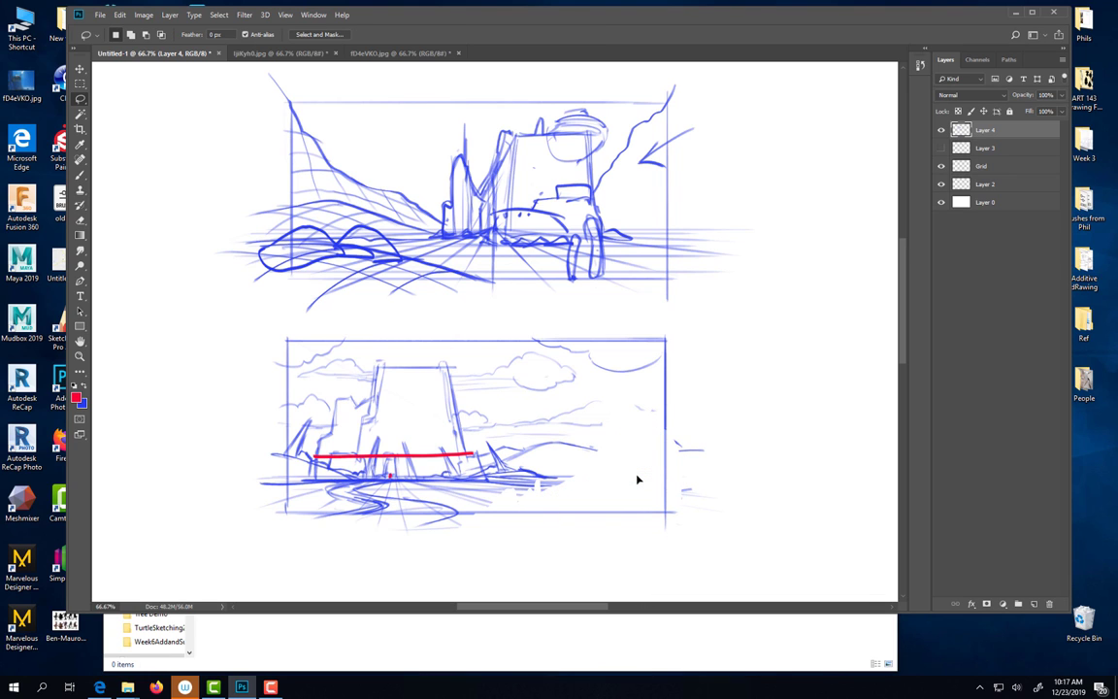
key(ctrl+z)
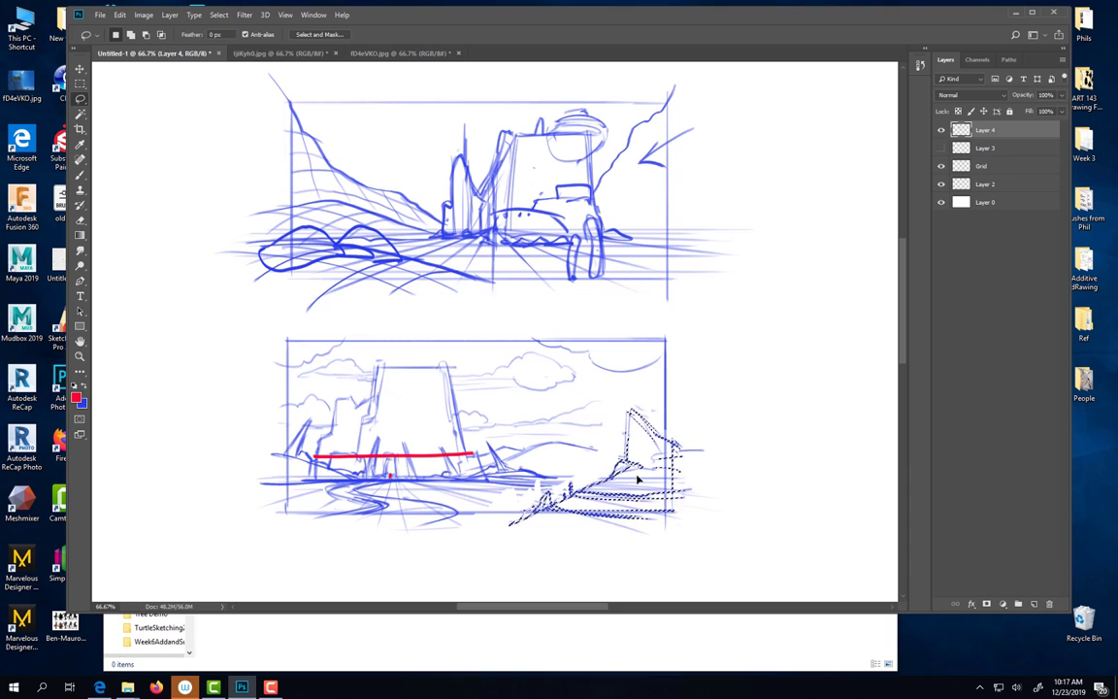
- Deselect, reconnect the hill outline and ground lines to the resized rocks in blue, and darken the pointed and foreground rocks
key(ctrl+d)
key(b)
drag(592, 450, 613, 454)
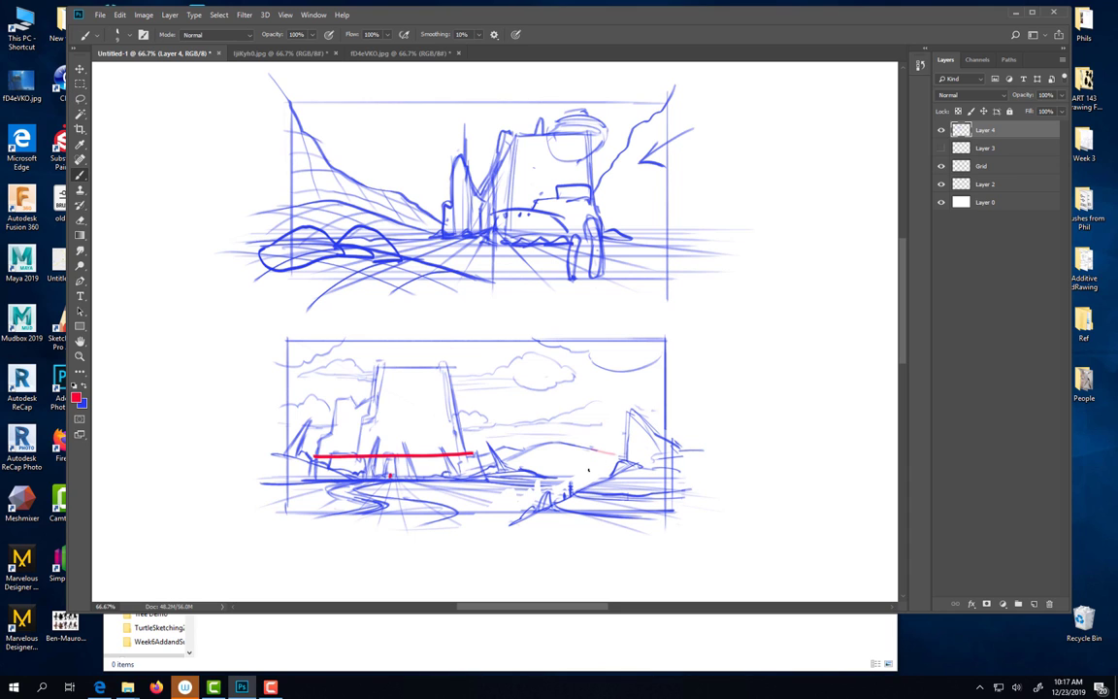
drag(590, 447, 623, 458)
drag(548, 474, 613, 477)
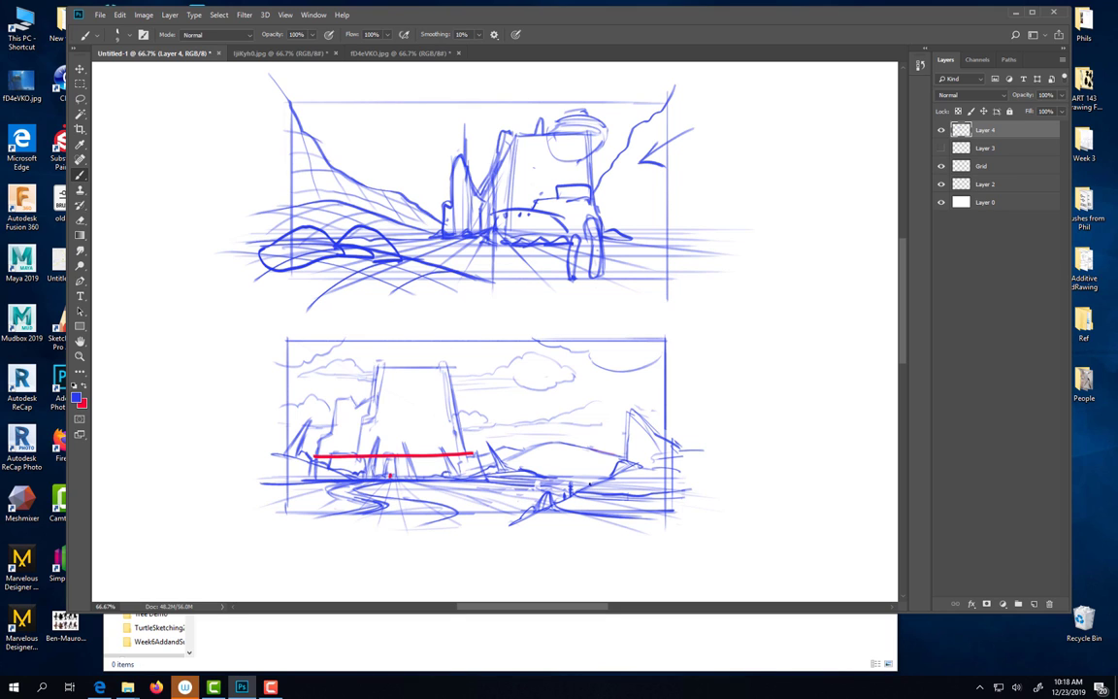
mouse_move(623, 460)
mouse_down()
mouse_move(629, 409)
mouse_move(667, 442)
mouse_move(610, 477)
mouse_up()
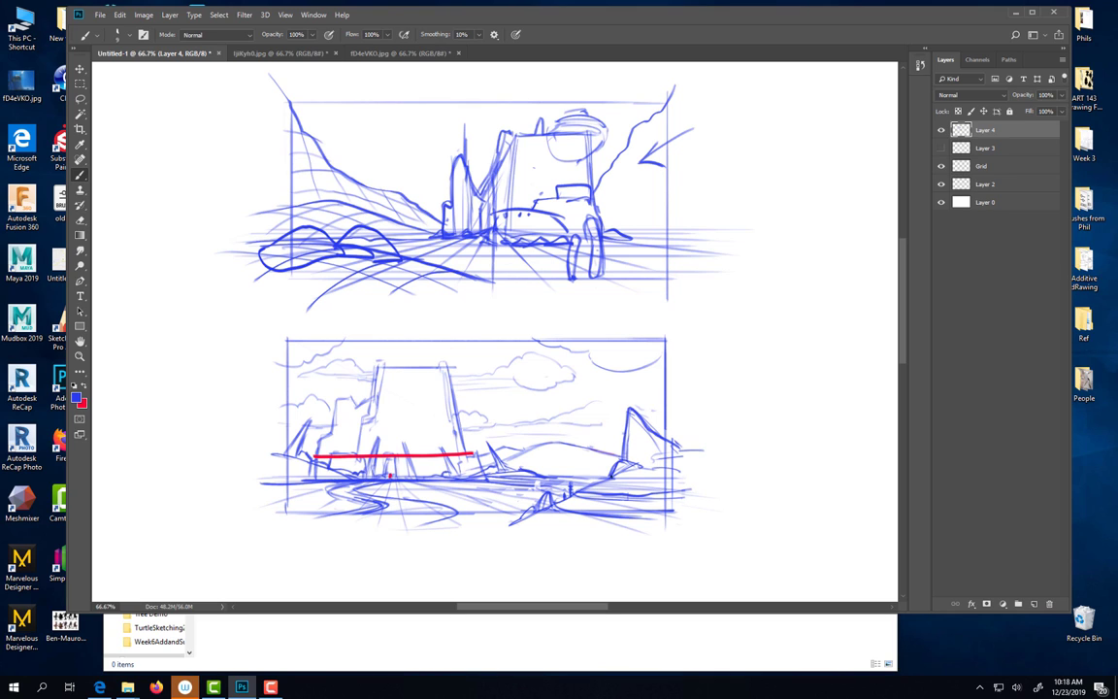
mouse_move(557, 507)
mouse_down()
mouse_move(502, 504)
mouse_move(535, 486)
mouse_move(600, 514)
mouse_up()
- Erase the red line across the structure's base with the eraser reduced to 10 px
mouse_move(424, 448)
mouse_down()
mouse_move(415, 454)
mouse_move(436, 459)
mouse_up()
key(e)
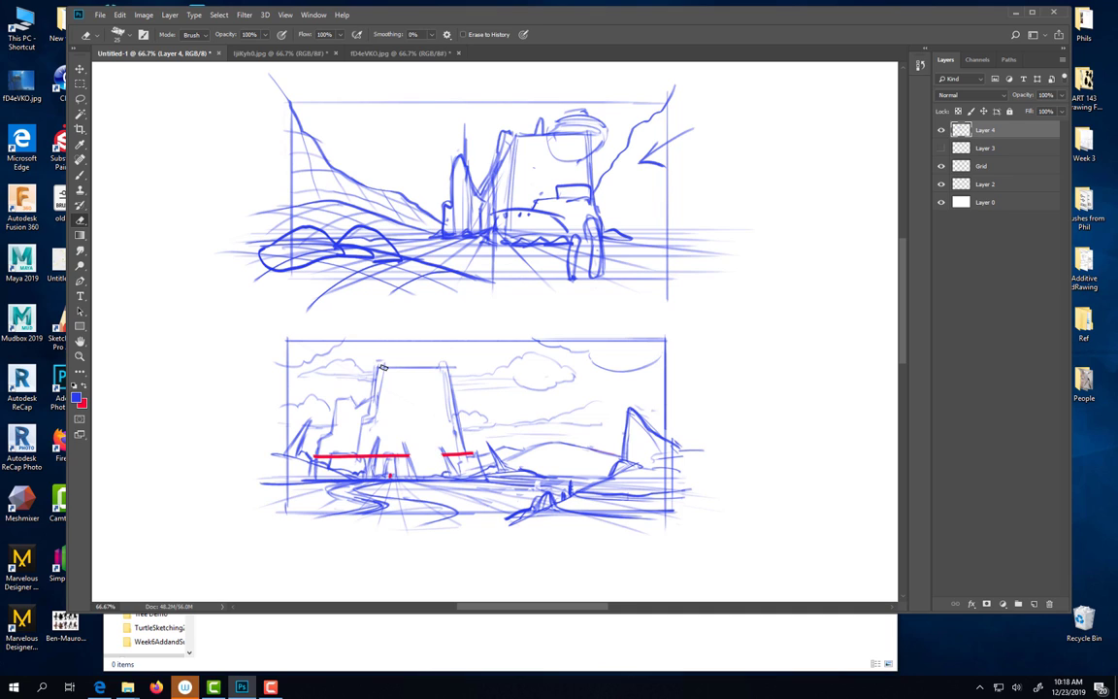
key(bracketleft)
key(bracketleft)
key(bracketleft)
mouse_move(443, 454)
mouse_down()
mouse_move(472, 455)
mouse_move(317, 458)
mouse_move(330, 458)
mouse_up()
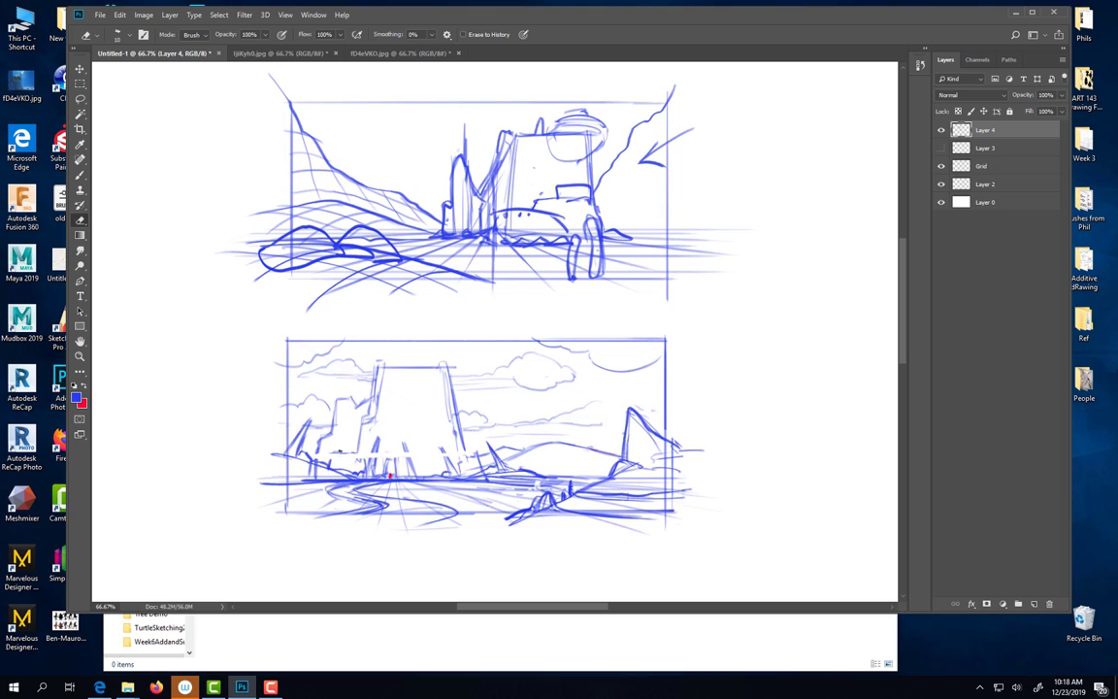
- Redraw the spikes at the structure's base with the brush and darken its right edge with small blocky ledges
key(b)
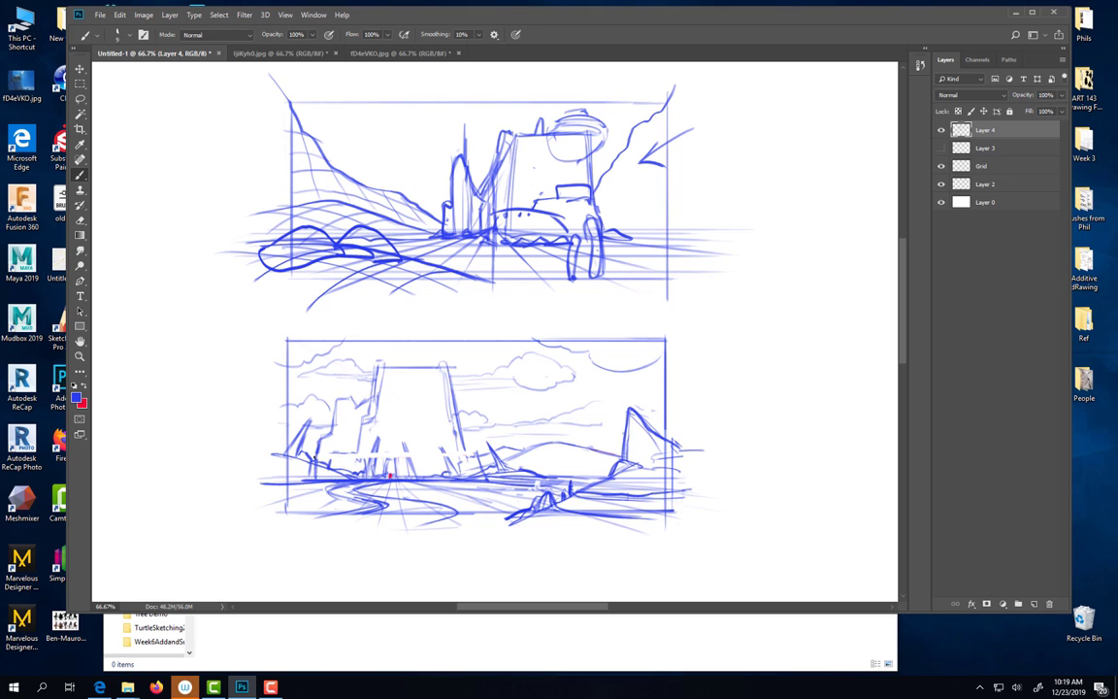
mouse_move(375, 444)
mouse_down()
mouse_move(367, 470)
mouse_move(454, 474)
mouse_up()
mouse_move(416, 405)
mouse_down()
mouse_move(424, 417)
mouse_move(418, 406)
mouse_up()
drag(408, 371, 432, 418)
mouse_move(425, 422)
mouse_down()
mouse_move(438, 430)
mouse_move(423, 427)
mouse_up()
drag(442, 364, 472, 452)
drag(460, 410, 466, 433)
- Reinforce the structure's left edge and the outline of the stepped tower beside it
mouse_move(383, 366)
mouse_down()
mouse_move(371, 397)
mouse_move(338, 401)
mouse_move(334, 425)
mouse_up()
drag(301, 356, 300, 383)
drag(325, 437, 312, 454)
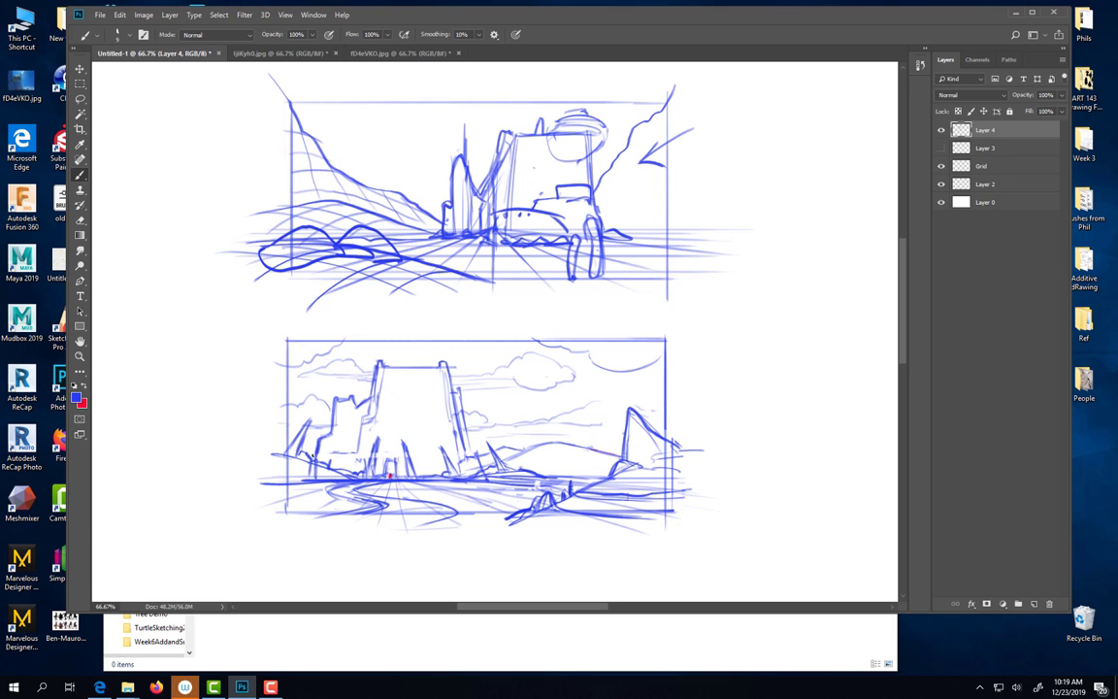
drag(339, 399, 325, 453)
drag(382, 365, 372, 427)
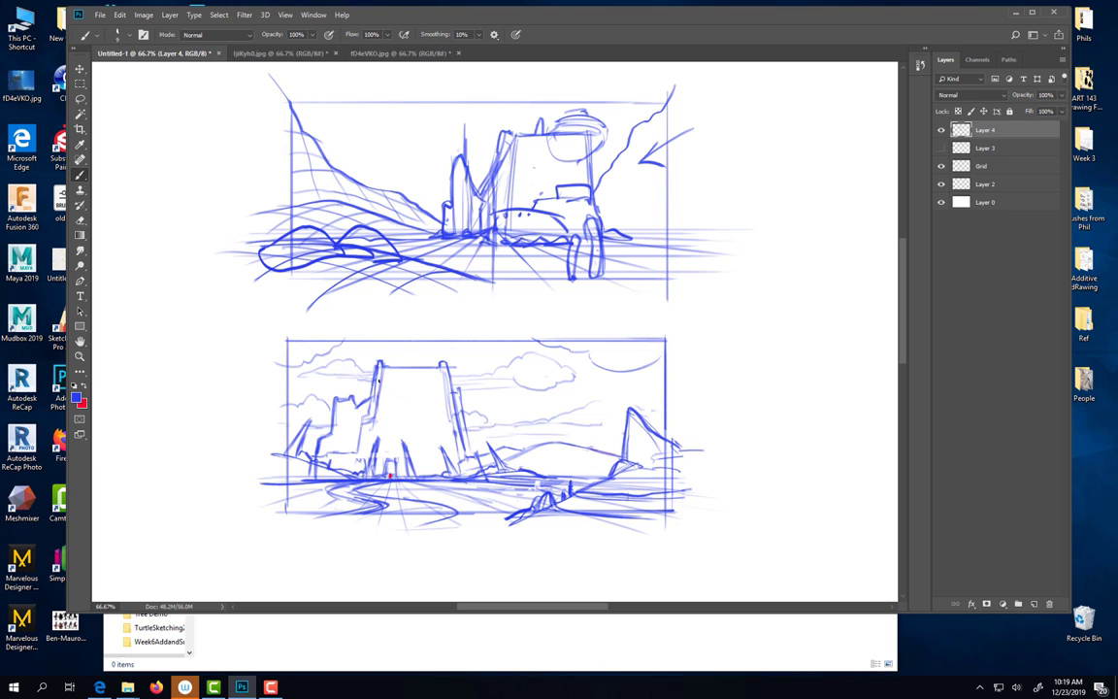
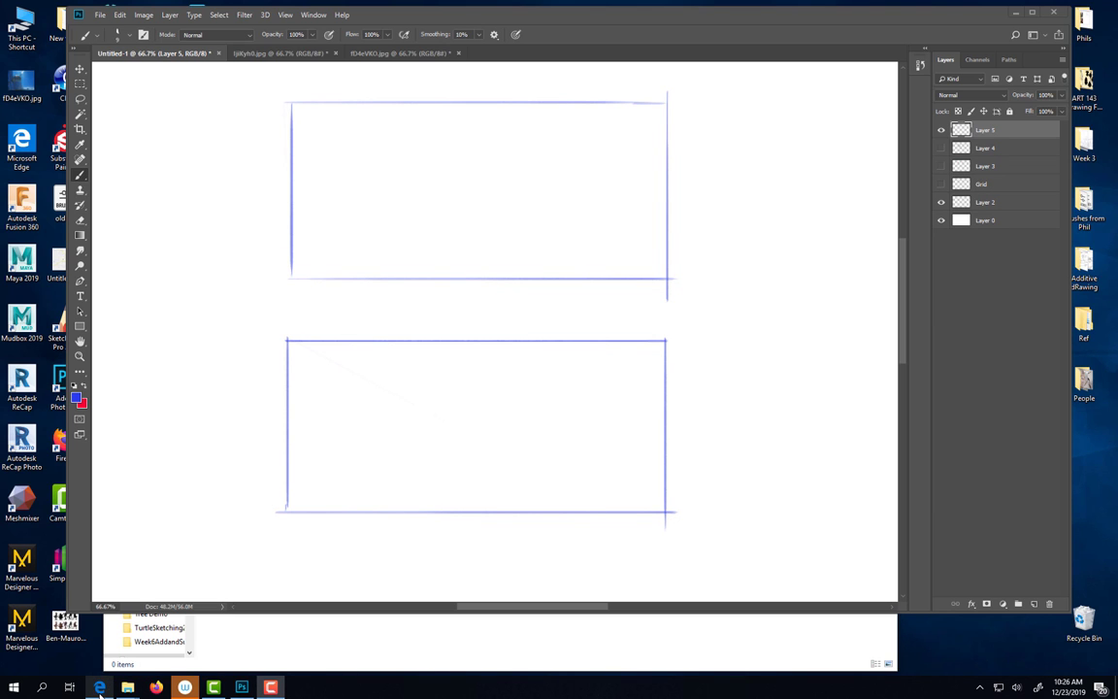
- Switch to the browser, study the compositions of several Ralph McQuarrie paintings in the gallery, and return to the sketch
click(100, 687)
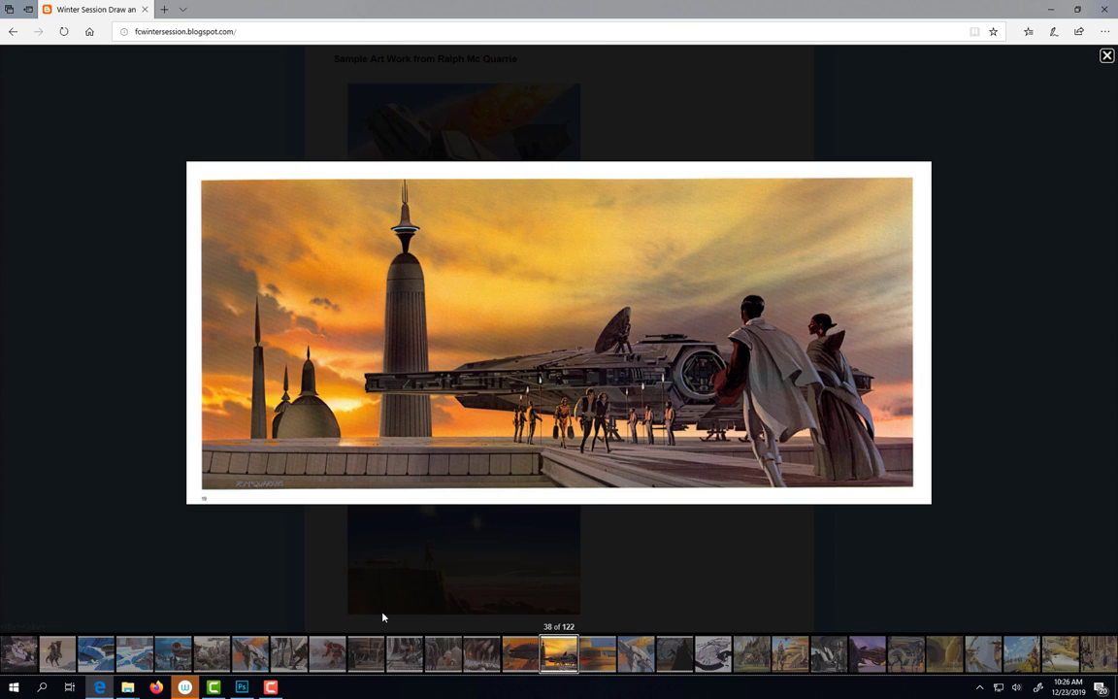
click(522, 460)
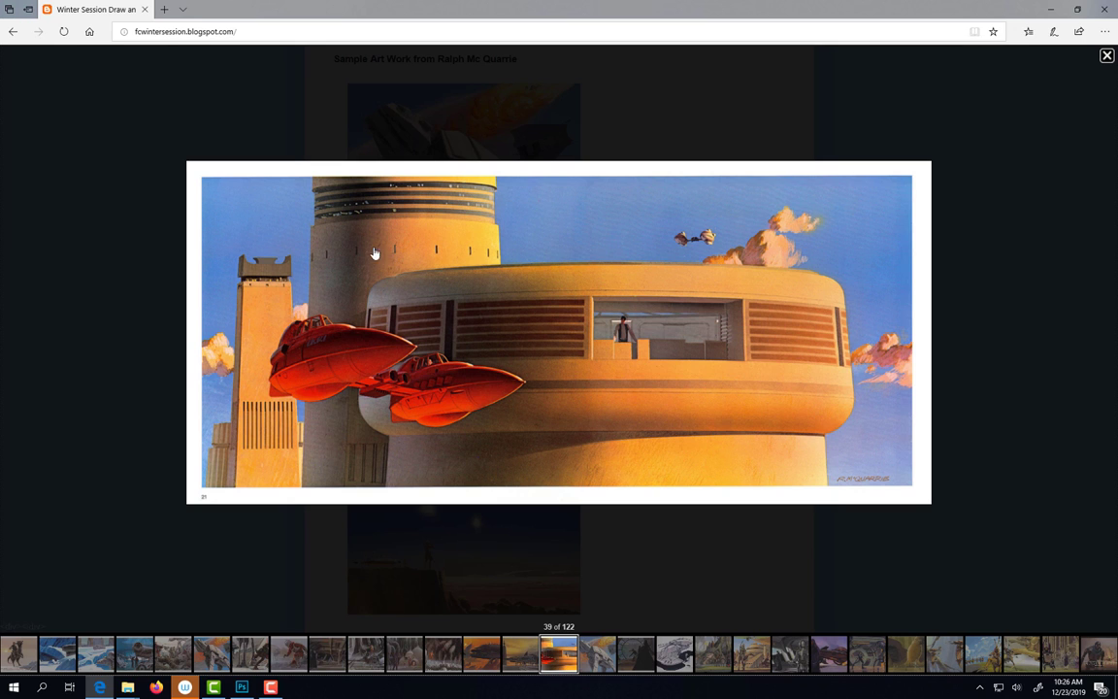
click(598, 653)
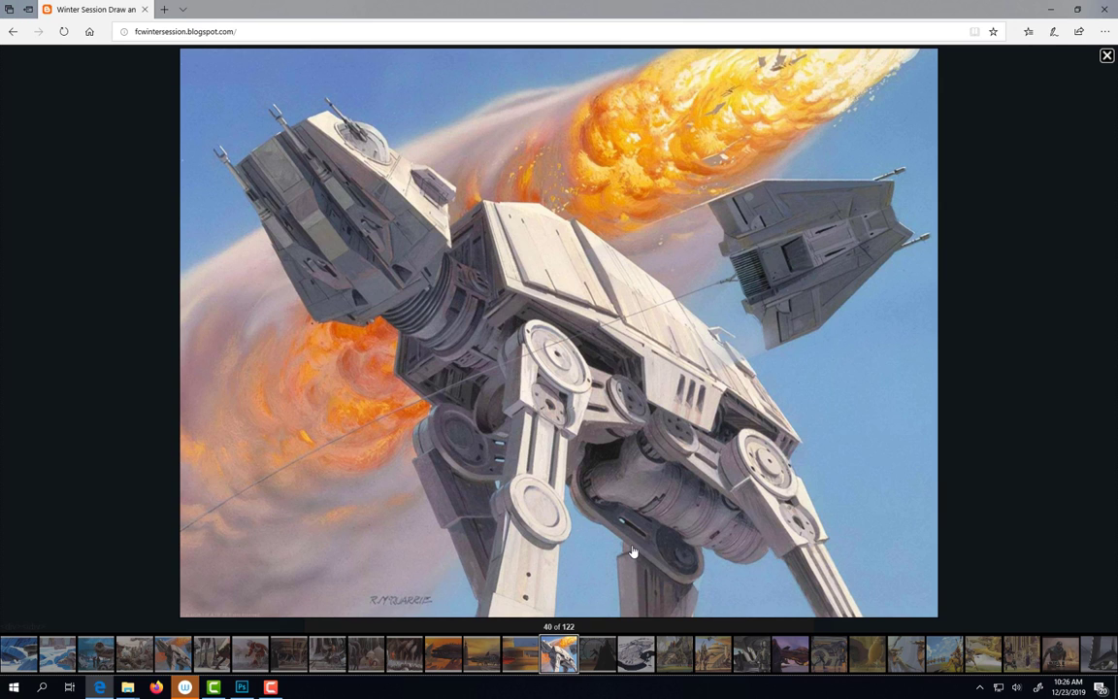
key(Left)
key(Left)
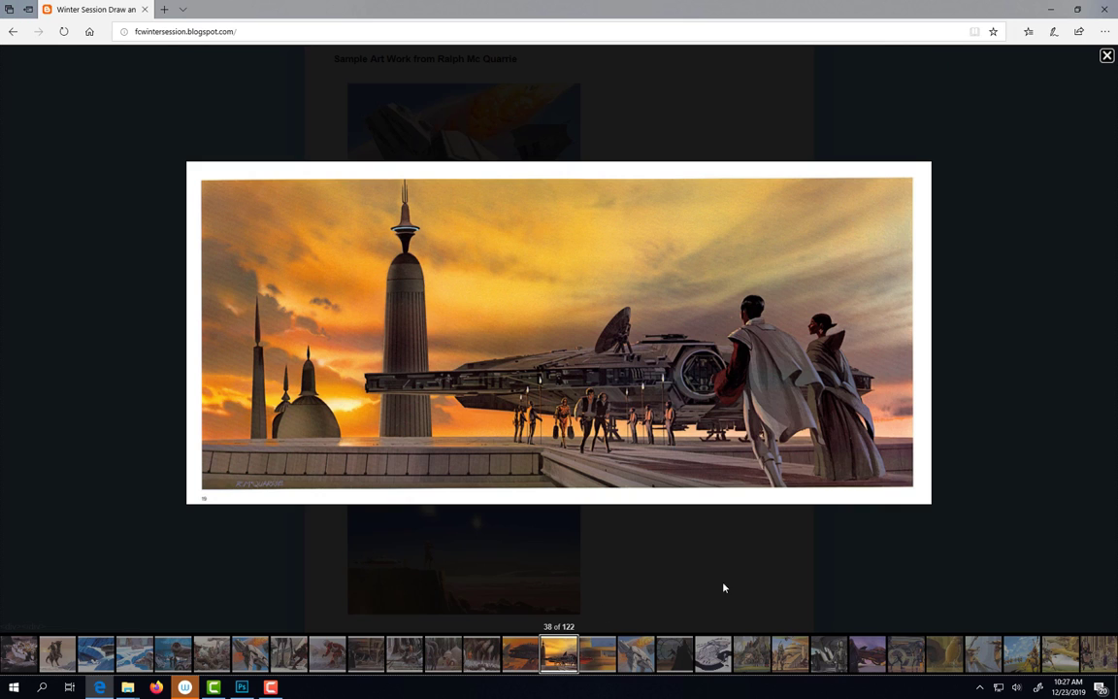
click(325, 660)
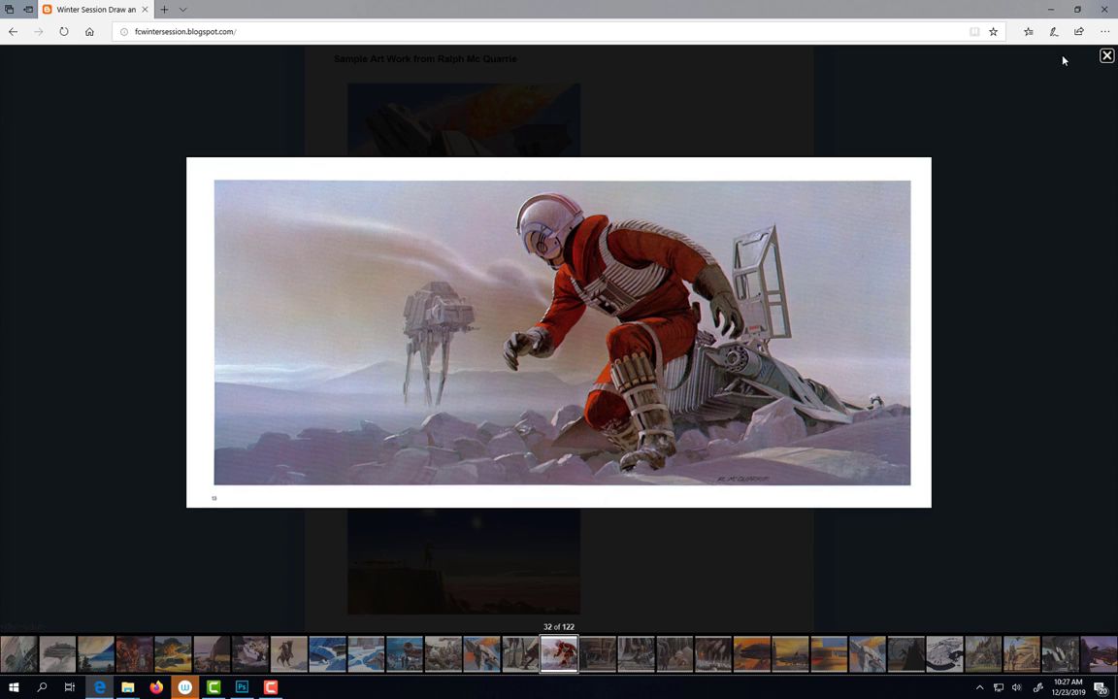
click(1052, 12)
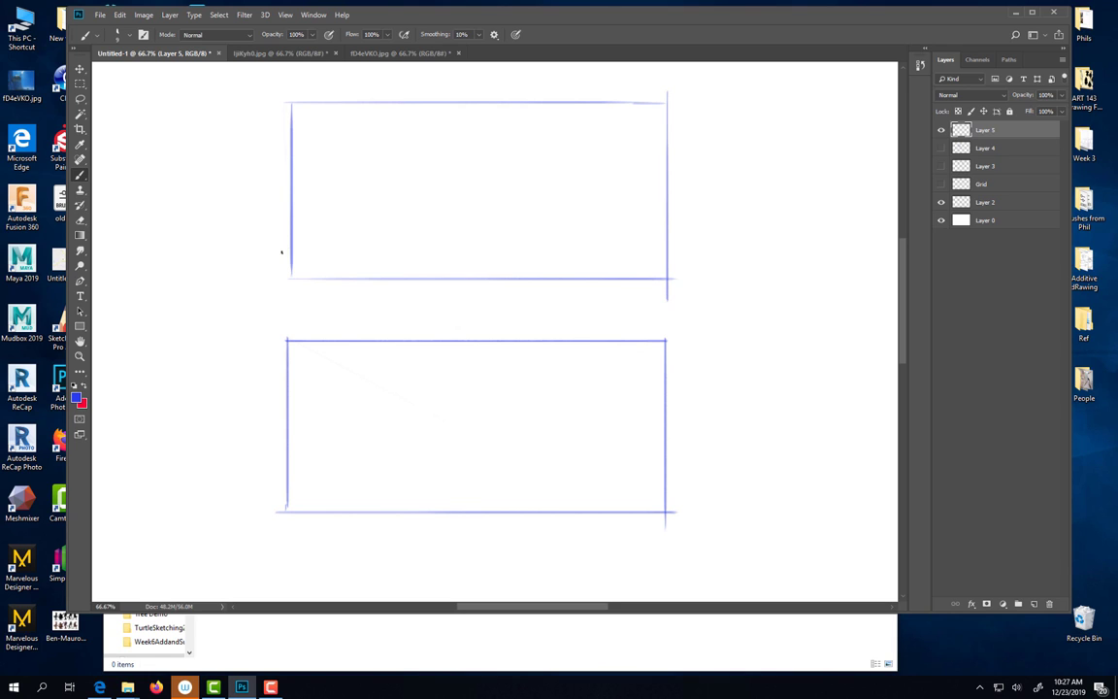
- Draw a low horizon in the upper frame, with ground grid lines radiating from a point left of centre and horizontal cross lines
drag(279, 249, 716, 268)
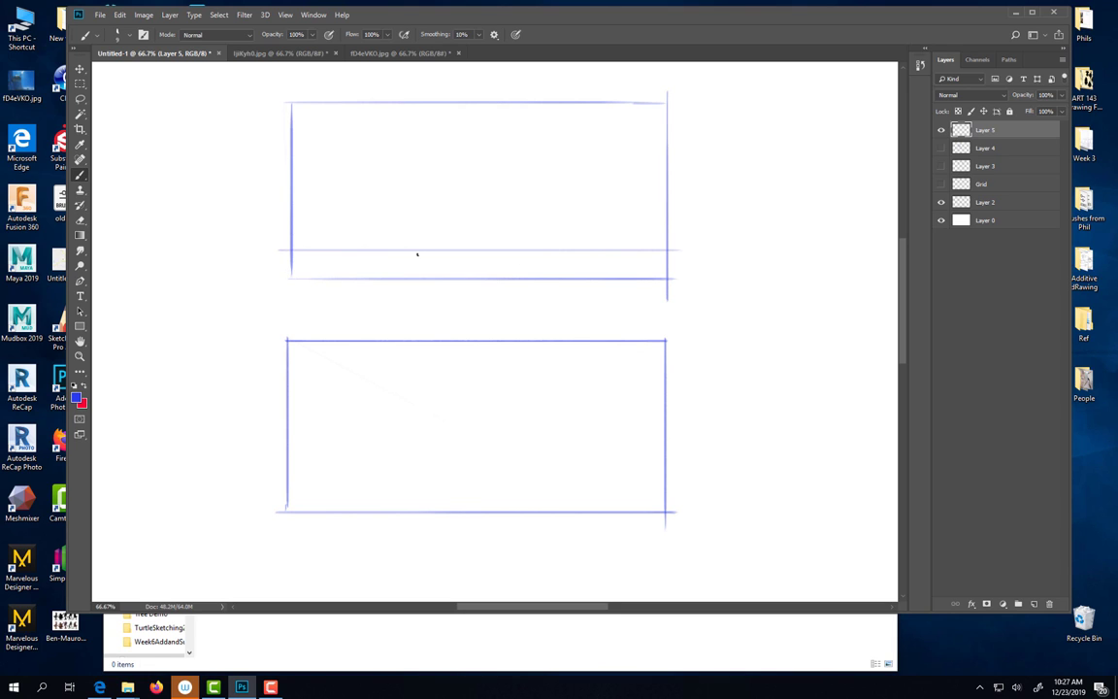
mouse_move(392, 250)
mouse_down()
mouse_move(322, 280)
mouse_move(322, 264)
mouse_move(266, 260)
mouse_up()
mouse_move(393, 251)
mouse_down()
mouse_move(408, 295)
mouse_move(400, 256)
mouse_move(446, 297)
mouse_up()
mouse_move(394, 250)
mouse_down()
mouse_move(468, 276)
mouse_move(604, 290)
mouse_move(608, 276)
mouse_move(667, 283)
mouse_move(522, 250)
mouse_move(697, 264)
mouse_up()
mouse_move(264, 259)
mouse_down()
mouse_move(668, 269)
mouse_move(663, 260)
mouse_up()
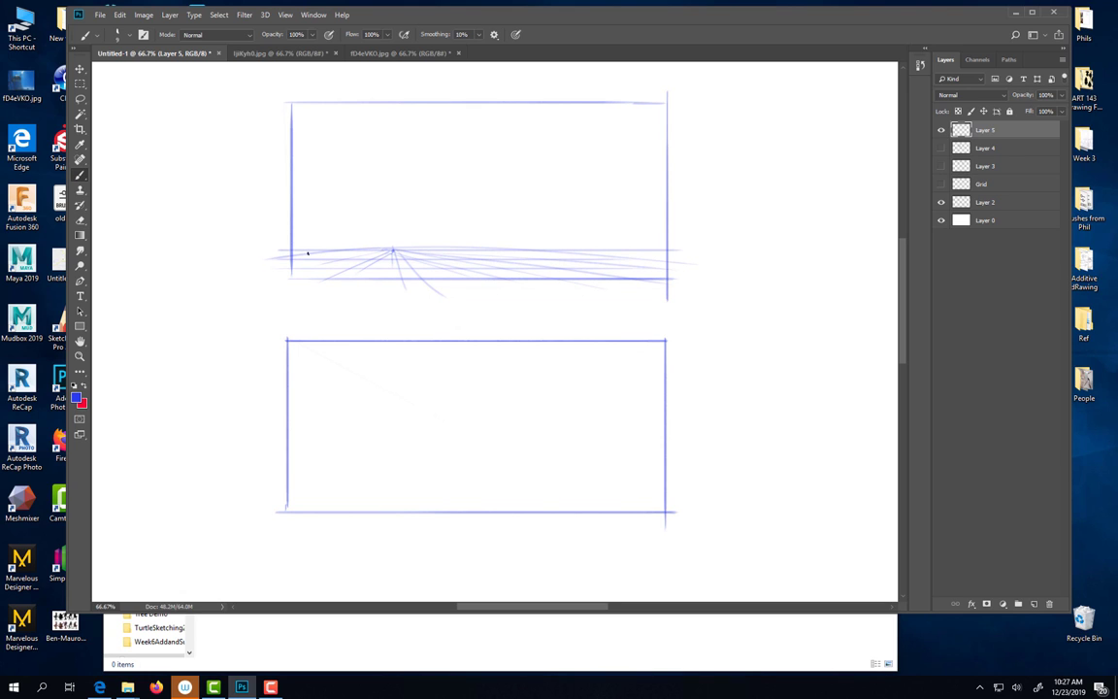
drag(282, 252, 705, 253)
mouse_move(286, 241)
mouse_down()
mouse_move(316, 252)
mouse_move(680, 251)
mouse_up()
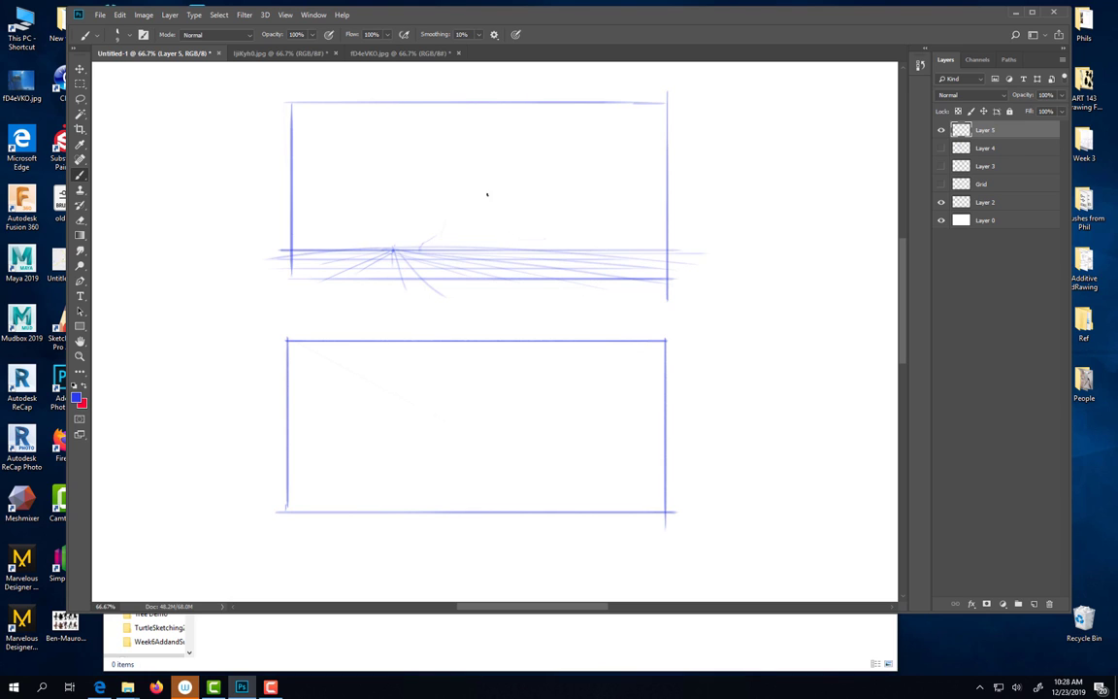
- Rough in a crashed ship above the horizon, with a leaning left fin, arched body, round core, raised wing and flat underside
mouse_move(500, 206)
mouse_down()
mouse_move(565, 229)
mouse_move(565, 193)
mouse_move(612, 180)
mouse_move(426, 246)
mouse_move(467, 218)
mouse_move(439, 215)
mouse_move(437, 207)
mouse_up()
mouse_move(405, 255)
mouse_down()
mouse_move(450, 188)
mouse_move(436, 218)
mouse_move(446, 227)
mouse_move(430, 234)
mouse_move(489, 211)
mouse_move(518, 219)
mouse_move(521, 207)
mouse_move(474, 215)
mouse_move(496, 184)
mouse_move(511, 182)
mouse_move(526, 205)
mouse_up()
mouse_move(497, 184)
mouse_down()
mouse_move(474, 202)
mouse_move(467, 234)
mouse_move(551, 226)
mouse_up()
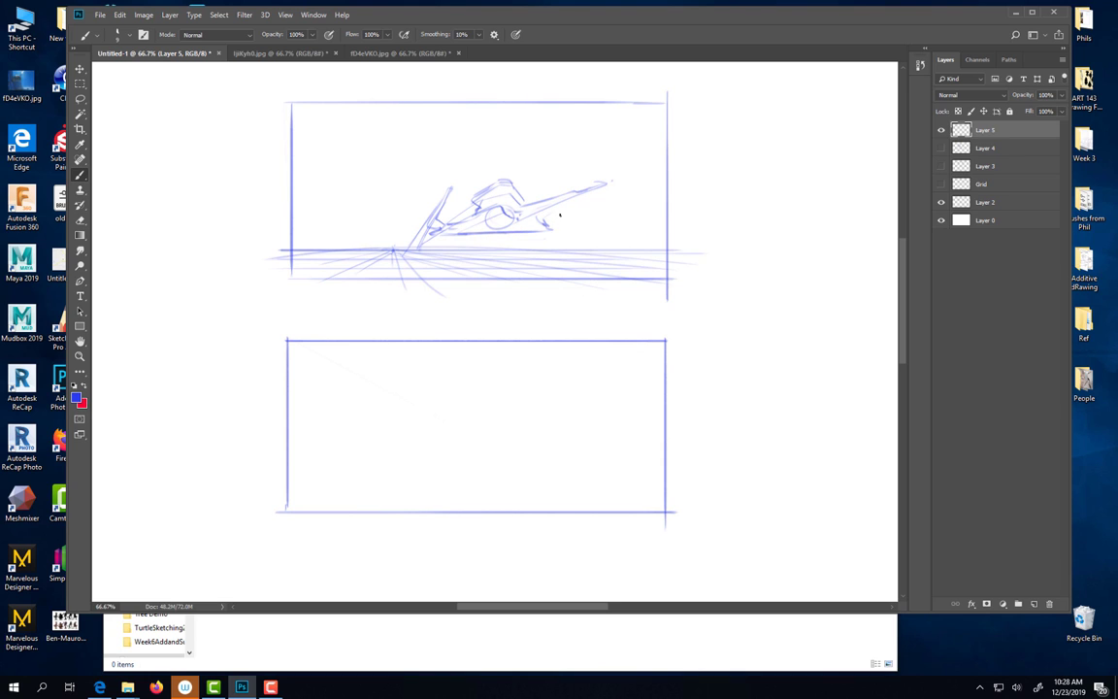
drag(542, 182, 558, 234)
mouse_move(484, 235)
mouse_down()
mouse_move(523, 235)
mouse_move(508, 237)
mouse_move(533, 201)
mouse_move(615, 180)
mouse_move(502, 229)
mouse_up()
- Thicken the ship's left fin, detail its underside, and sketch a second jagged fin beside the arched body
mouse_move(439, 204)
mouse_down()
mouse_move(407, 244)
mouse_move(450, 191)
mouse_move(420, 242)
mouse_up()
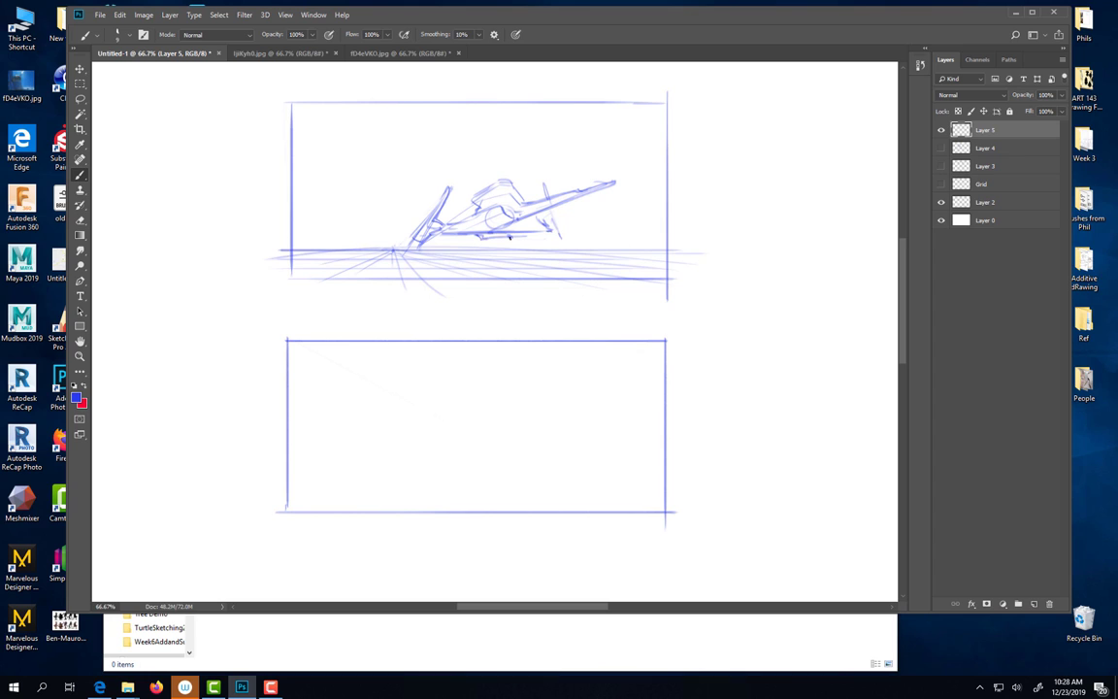
mouse_move(491, 240)
mouse_down()
mouse_move(522, 239)
mouse_move(386, 258)
mouse_move(481, 236)
mouse_move(443, 239)
mouse_up()
drag(448, 221, 461, 201)
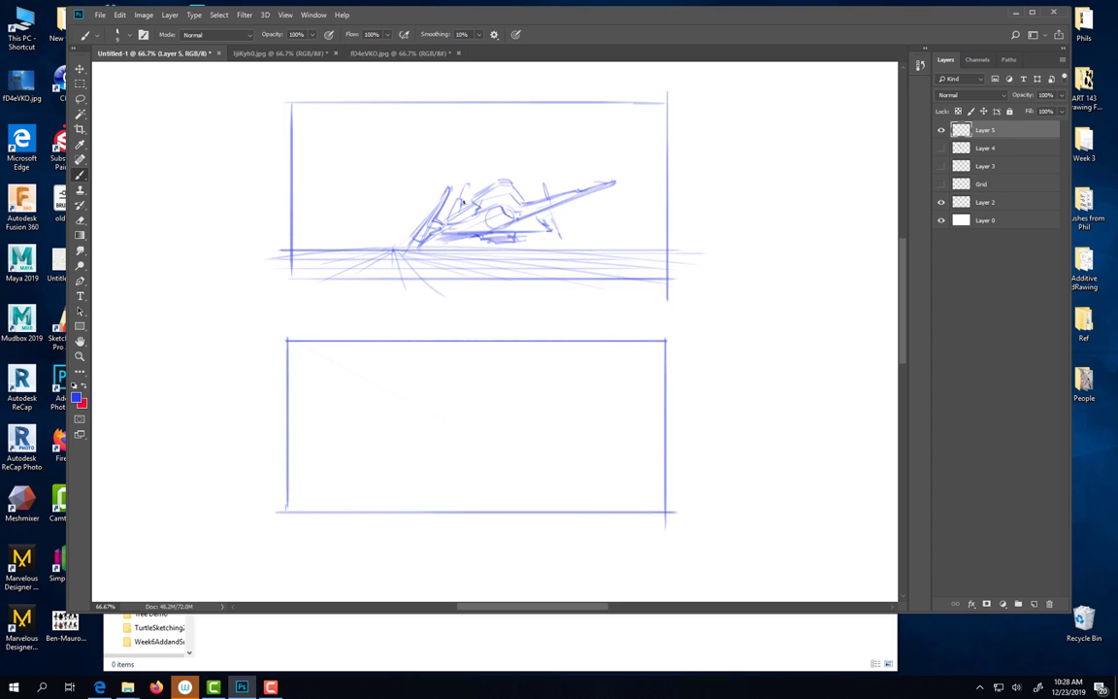
mouse_move(467, 187)
mouse_down()
mouse_move(476, 197)
mouse_move(442, 222)
mouse_move(481, 239)
mouse_move(519, 238)
mouse_up()
- Extend a long straight wing from the ship's body to the frame's right border and build up its right strut
drag(518, 225, 634, 200)
drag(522, 223, 603, 206)
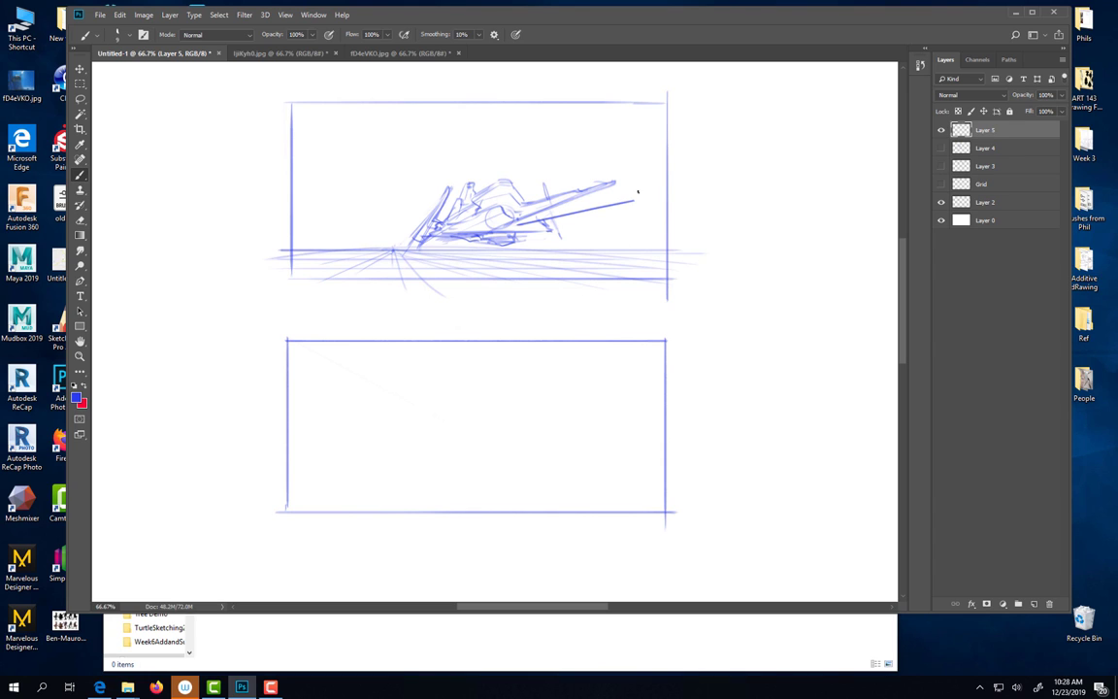
shift+click(665, 192)
drag(665, 187, 513, 223)
mouse_move(618, 205)
mouse_down()
mouse_move(504, 231)
mouse_move(556, 227)
mouse_move(540, 183)
mouse_up()
drag(568, 241, 562, 230)
drag(513, 217, 507, 208)
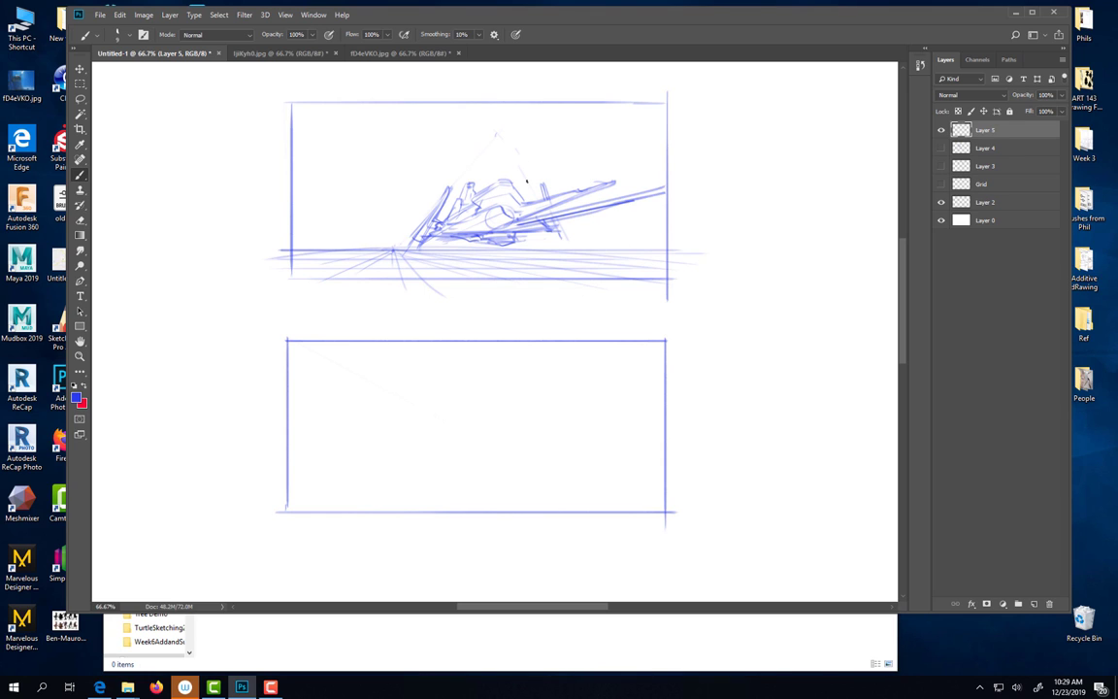
- Redraw the ship's angled right strut and darken its left fin, and add a new layer above the sketch
key(e)
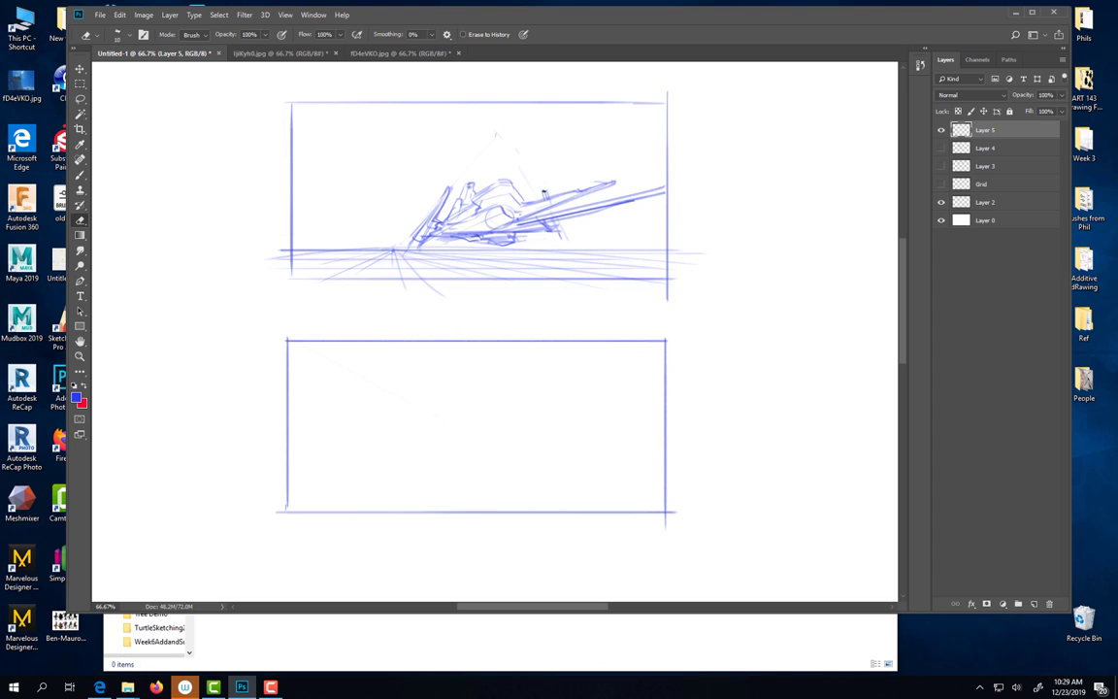
key(b)
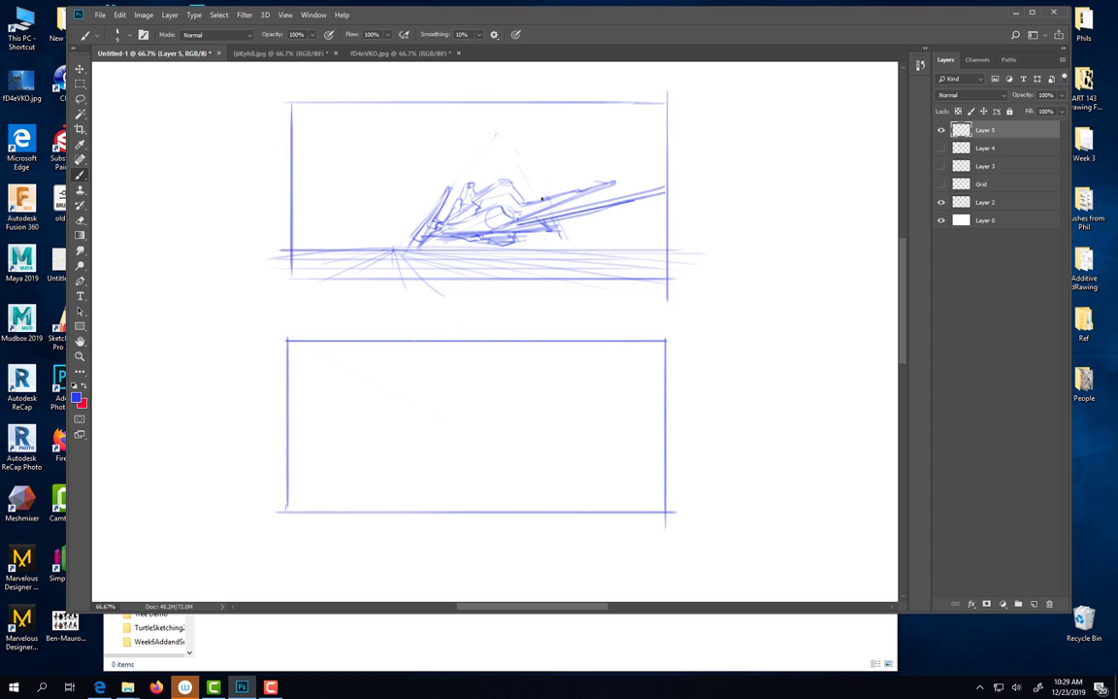
mouse_move(540, 183)
mouse_down()
mouse_move(581, 248)
mouse_move(518, 229)
mouse_move(579, 249)
mouse_up()
mouse_move(539, 181)
mouse_down()
mouse_move(580, 199)
mouse_move(631, 198)
mouse_move(632, 172)
mouse_move(589, 189)
mouse_move(645, 172)
mouse_move(632, 197)
mouse_move(678, 182)
mouse_move(506, 233)
mouse_up()
drag(470, 189, 423, 195)
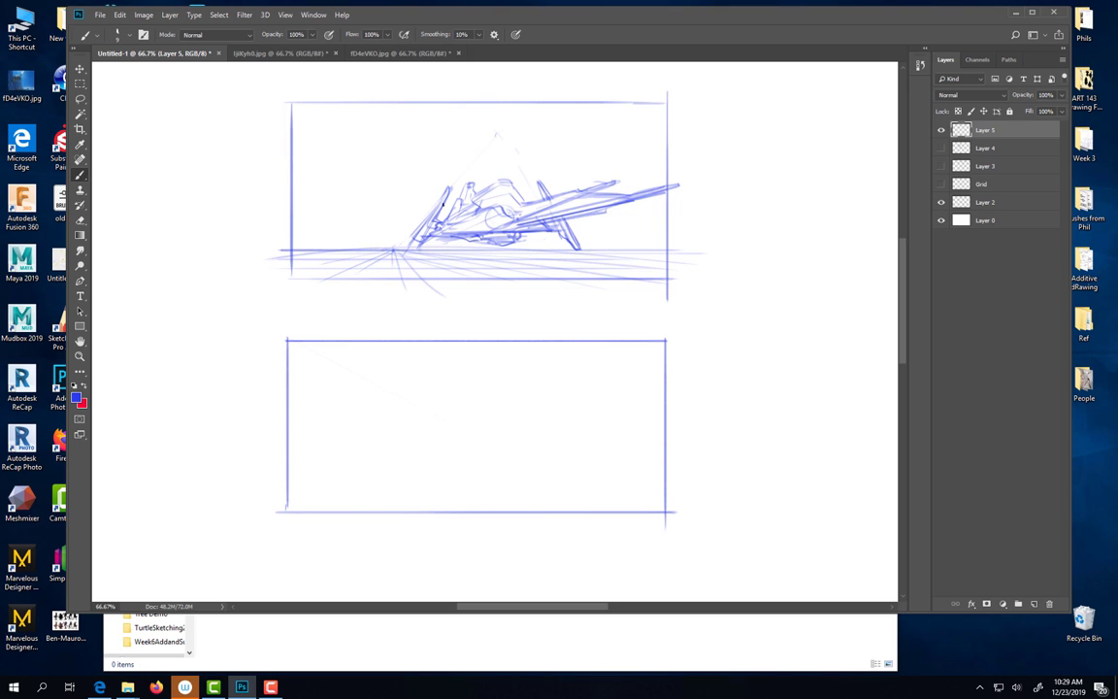
mouse_move(434, 207)
mouse_down()
mouse_move(405, 247)
mouse_move(421, 243)
mouse_up()
click(1034, 603)
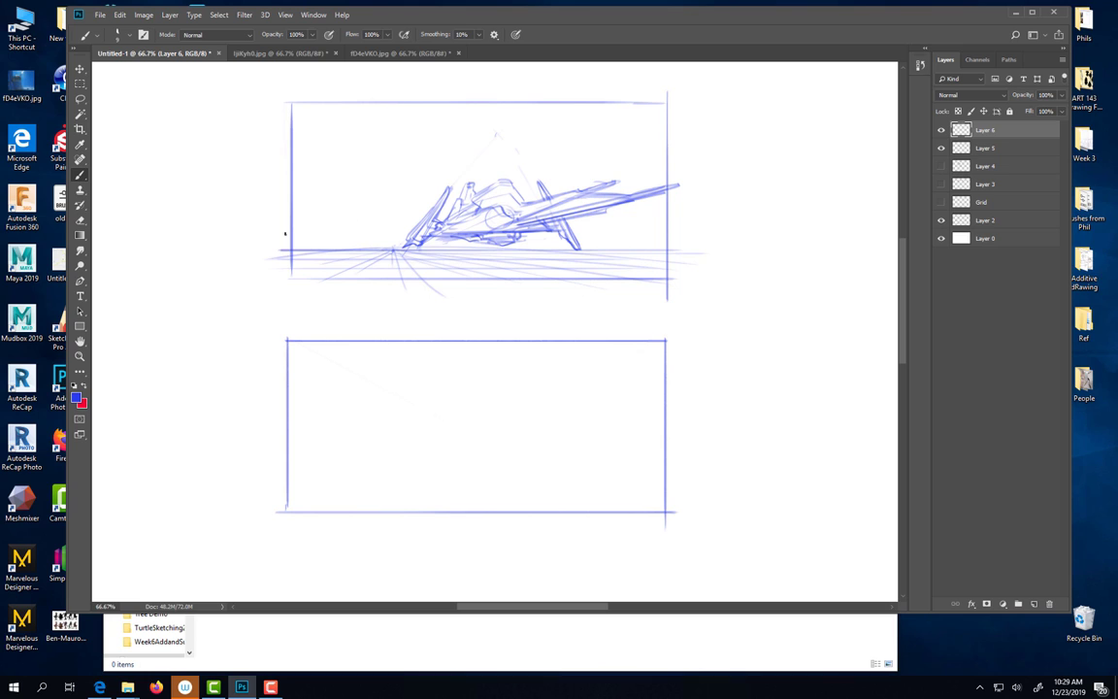
- Sketch overlapping dune contours sloping across the lower-left corner of the upper frame as the ship scene's foreground
mouse_move(346, 270)
mouse_down()
mouse_move(270, 260)
mouse_move(404, 296)
mouse_move(465, 292)
mouse_up()
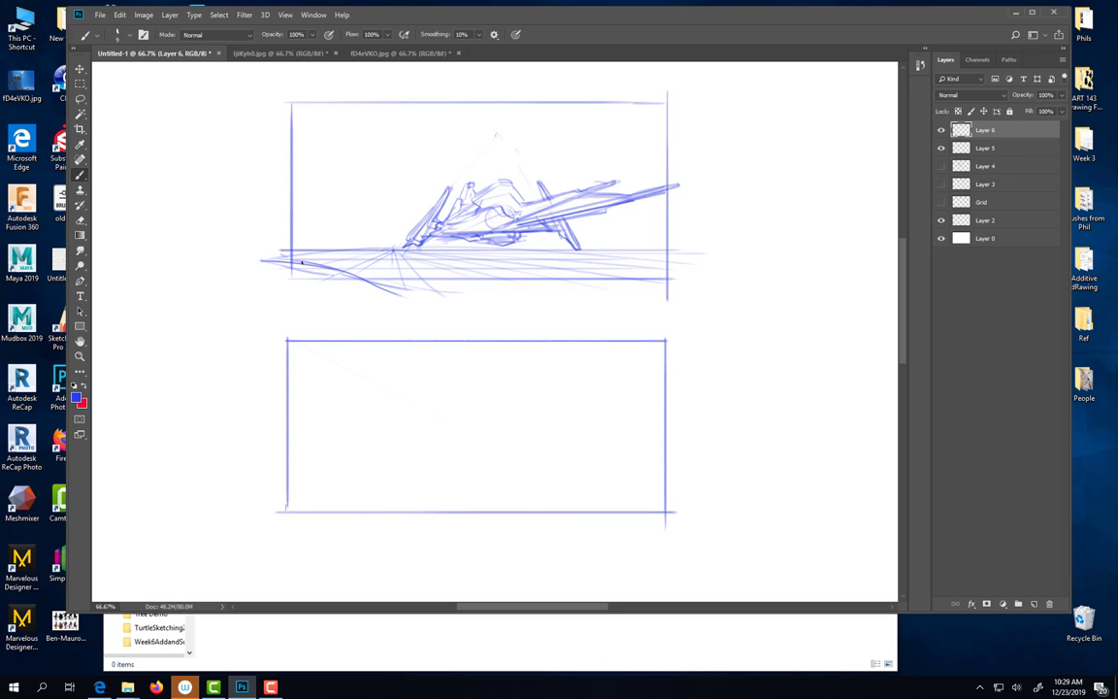
mouse_move(250, 227)
mouse_down()
mouse_move(312, 237)
mouse_move(364, 275)
mouse_up()
drag(303, 238, 400, 297)
drag(336, 260, 383, 295)
drag(243, 260, 392, 259)
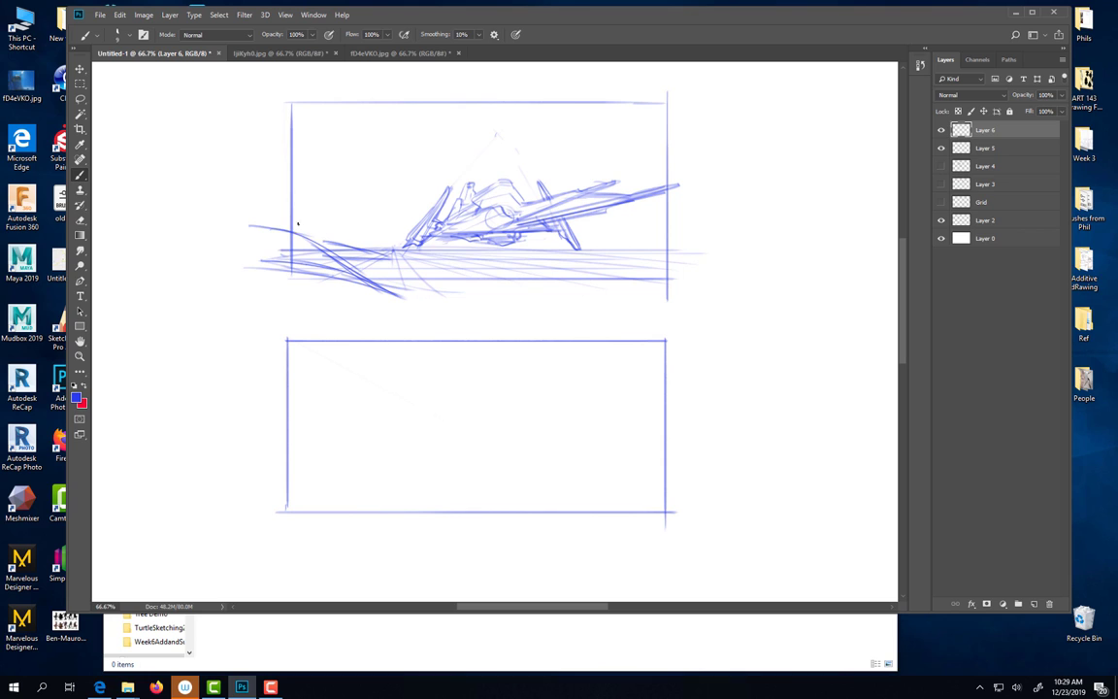
- Draw a small standing figure on the left dune and add low ground contours around the ship and along the frame's right side
mouse_move(301, 224)
mouse_down()
mouse_move(303, 239)
mouse_move(308, 207)
mouse_up()
drag(307, 209, 305, 244)
mouse_move(687, 249)
mouse_down()
mouse_move(551, 275)
mouse_move(684, 291)
mouse_up()
mouse_move(687, 236)
mouse_down()
mouse_move(578, 239)
mouse_move(512, 257)
mouse_move(455, 234)
mouse_up()
drag(528, 231, 474, 233)
mouse_move(373, 248)
mouse_down()
mouse_move(421, 238)
mouse_move(471, 258)
mouse_move(373, 258)
mouse_move(414, 241)
mouse_up()
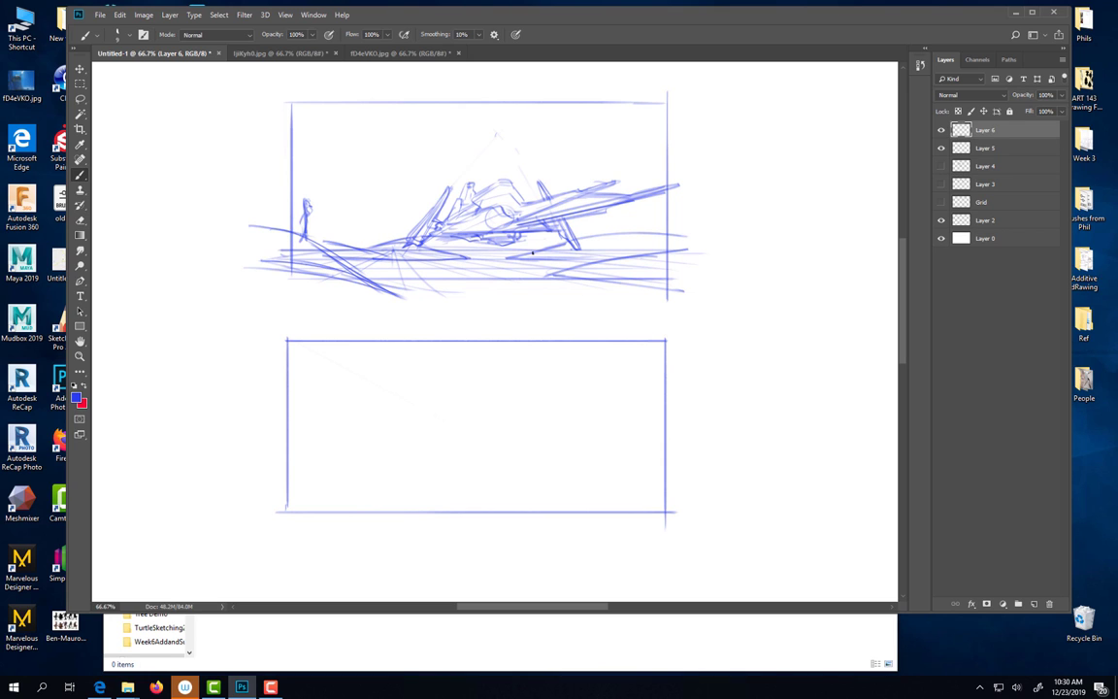
- Rough in a tall flat-topped cliff at the frame's left side, with a long slope descending to the ship's left fin
mouse_move(285, 130)
mouse_down()
mouse_move(336, 111)
mouse_move(322, 113)
mouse_move(345, 159)
mouse_up()
drag(341, 136, 355, 240)
drag(320, 118, 334, 195)
mouse_move(310, 134)
mouse_down()
mouse_move(344, 216)
mouse_move(391, 240)
mouse_up()
- Sketch stepped cliffs rising behind the ship's wing to the frame's upper-right corner, and reinforce the left cliff's inner slope
mouse_move(662, 99)
mouse_down()
mouse_move(630, 102)
mouse_move(594, 182)
mouse_up()
drag(617, 96, 575, 190)
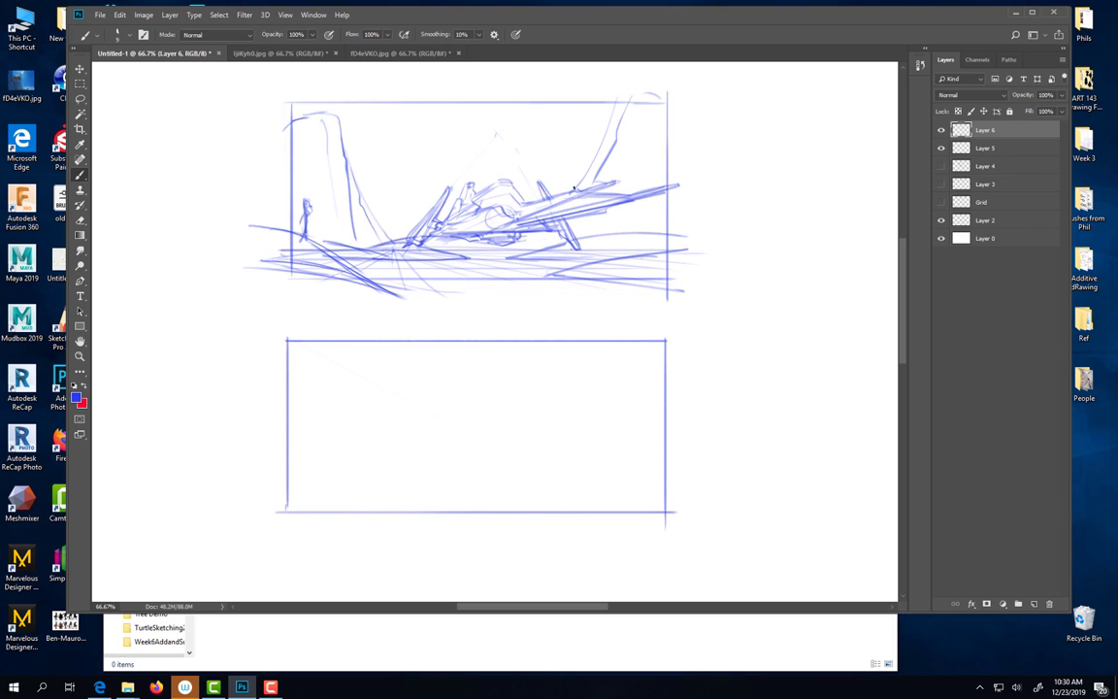
mouse_move(604, 121)
mouse_down()
mouse_move(555, 130)
mouse_move(522, 203)
mouse_up()
drag(543, 143, 519, 202)
drag(597, 167, 587, 185)
mouse_move(615, 104)
mouse_down()
mouse_move(554, 130)
mouse_move(529, 173)
mouse_up()
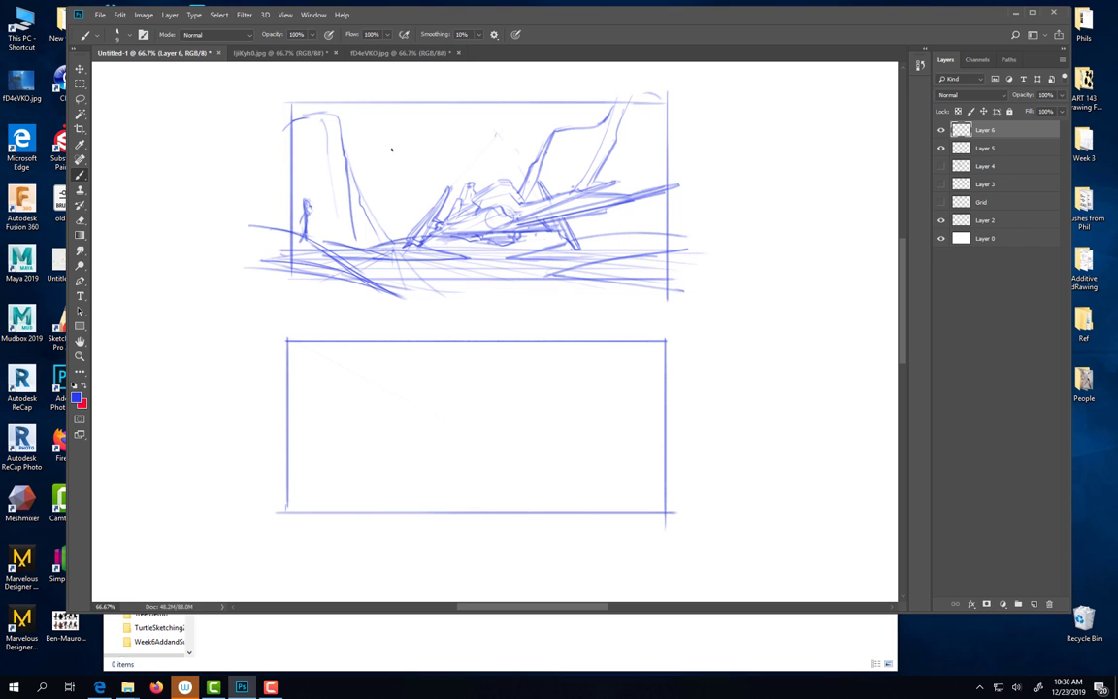
mouse_move(336, 118)
mouse_down()
mouse_move(358, 210)
mouse_move(365, 169)
mouse_move(360, 187)
mouse_move(350, 173)
mouse_move(399, 237)
mouse_up()
- Hide Layer 6 and, on a new layer, sketch a foreground slope at the lower right with a tiny standing figure on it
click(940, 129)
click(1034, 603)
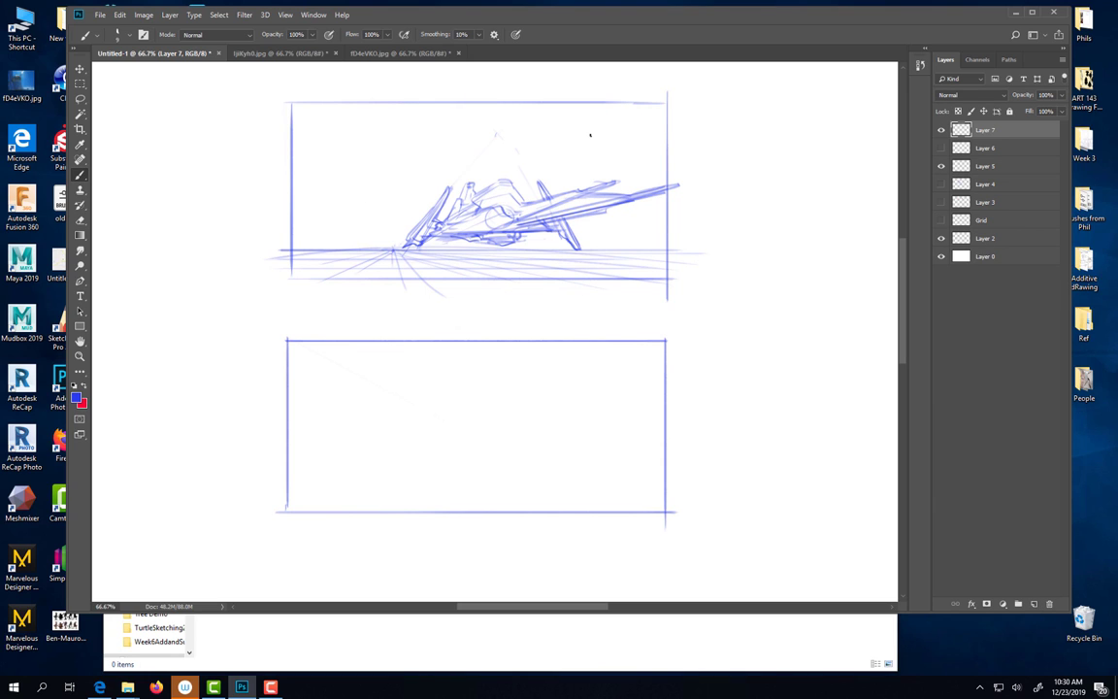
drag(642, 270, 765, 239)
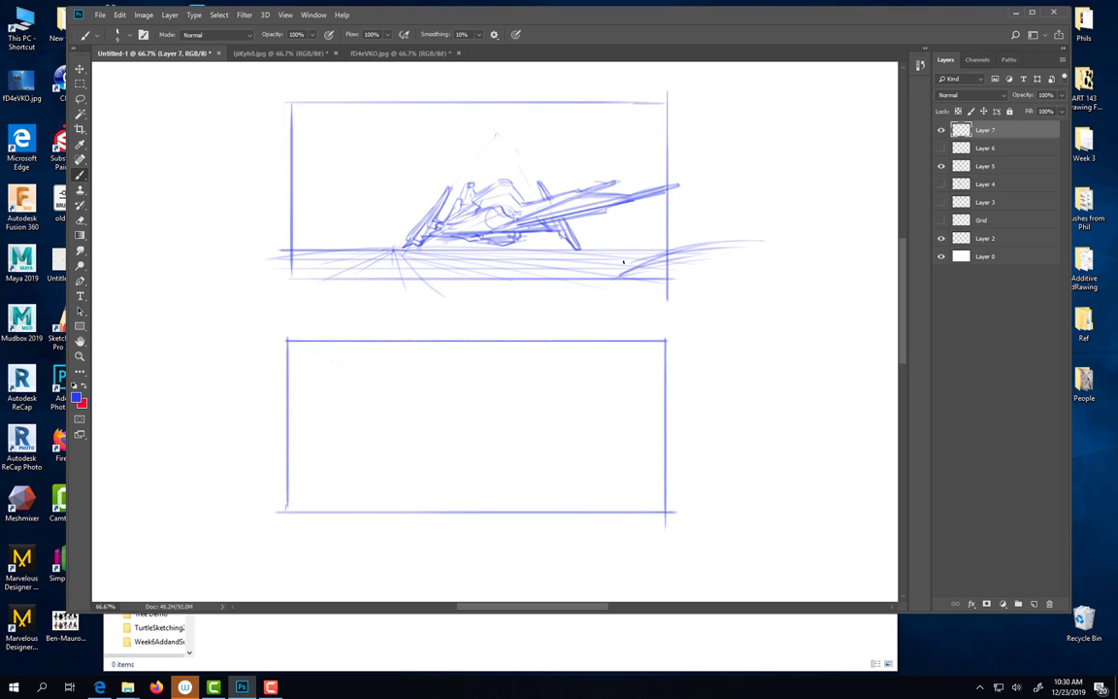
drag(543, 283, 660, 251)
drag(511, 284, 560, 272)
drag(625, 235, 622, 256)
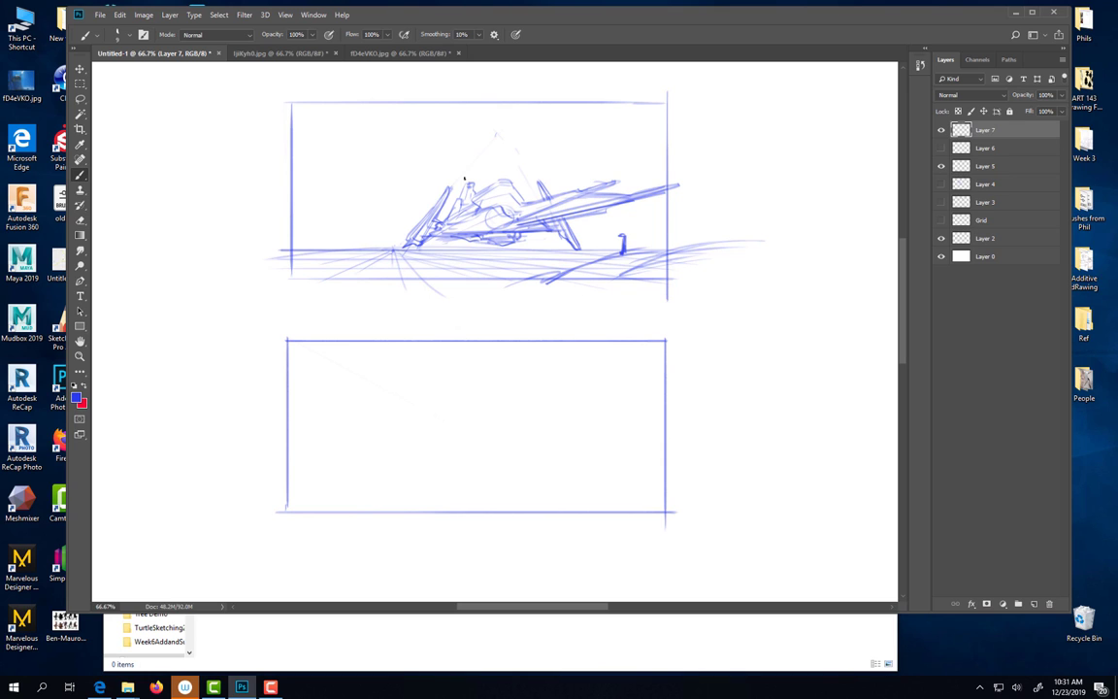
- Draw an overhanging cave edge down the frame's right side with curved contour lines, ending in jagged rocks around the figure
mouse_move(578, 88)
mouse_down()
mouse_move(599, 144)
mouse_move(660, 182)
mouse_move(669, 208)
mouse_up()
mouse_move(594, 145)
mouse_down()
mouse_move(667, 117)
mouse_move(667, 126)
mouse_move(632, 79)
mouse_move(615, 84)
mouse_up()
drag(633, 170, 668, 163)
mouse_move(653, 173)
mouse_down()
mouse_move(675, 178)
mouse_move(667, 260)
mouse_up()
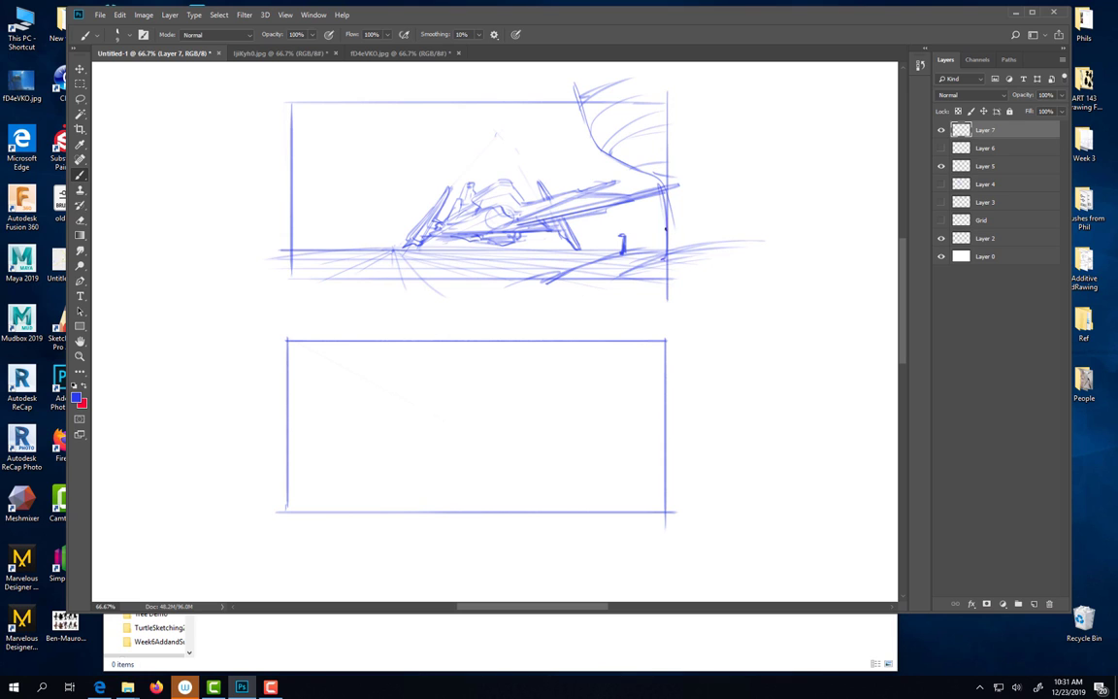
mouse_move(667, 200)
mouse_down()
mouse_move(624, 255)
mouse_move(601, 239)
mouse_move(536, 291)
mouse_up()
mouse_move(536, 290)
mouse_down()
mouse_move(678, 243)
mouse_move(666, 233)
mouse_up()
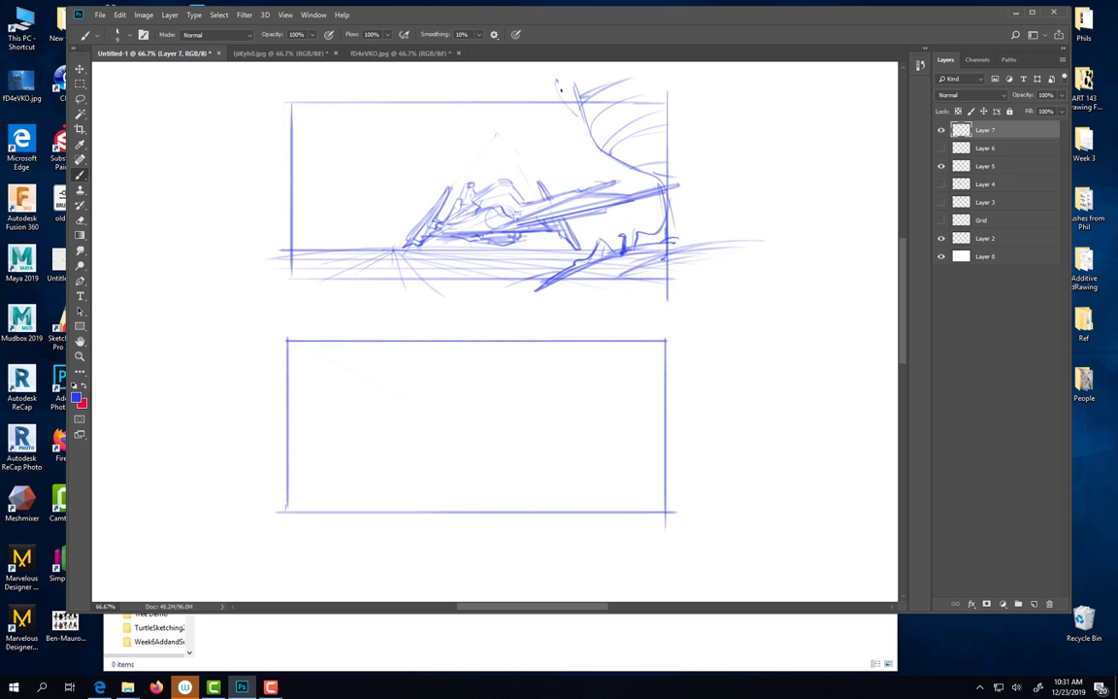
- Draw the cave opening's left edge curving down to the frame's bottom, with contour strokes and a low rock line at its base
drag(278, 83, 310, 216)
drag(284, 126, 336, 264)
mouse_move(305, 197)
mouse_down()
mouse_move(329, 254)
mouse_move(361, 275)
mouse_up()
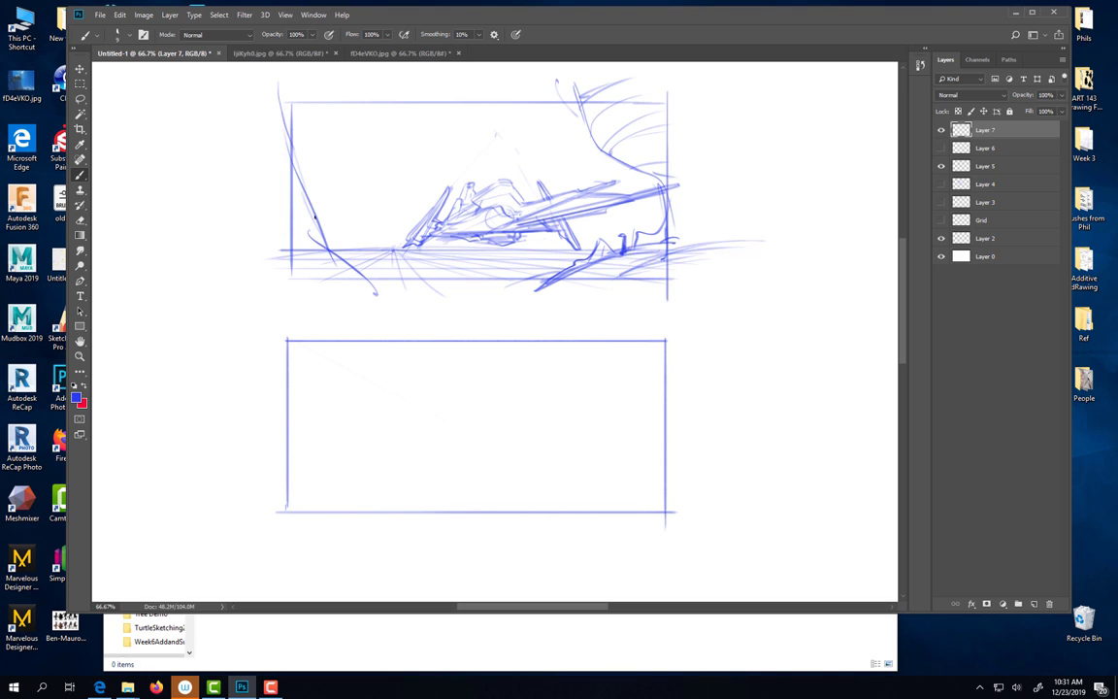
drag(277, 234, 321, 234)
drag(321, 235, 288, 220)
drag(339, 260, 293, 272)
mouse_move(345, 267)
mouse_down()
mouse_move(293, 287)
mouse_move(383, 277)
mouse_move(312, 302)
mouse_move(406, 280)
mouse_up()
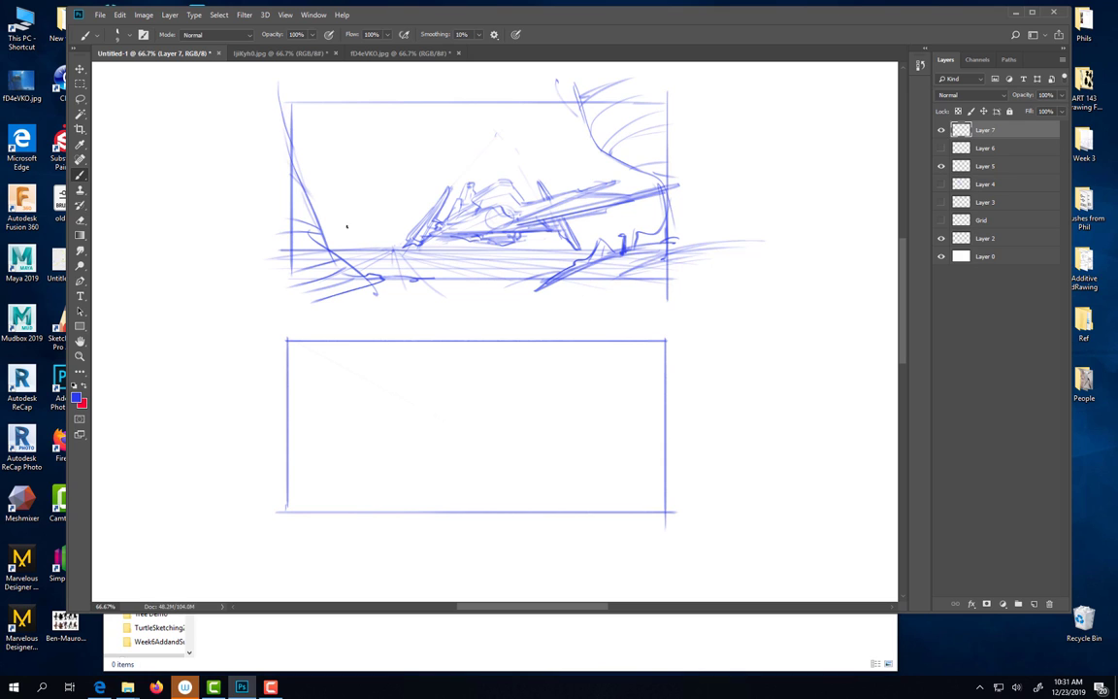
- Add distant hill lines and ground lines around the ship, and darken the cave opening's right edge
mouse_move(297, 175)
mouse_down()
mouse_move(342, 226)
mouse_move(381, 214)
mouse_move(424, 225)
mouse_up()
drag(671, 221, 668, 238)
mouse_move(395, 245)
mouse_down()
mouse_move(325, 251)
mouse_move(570, 254)
mouse_up()
mouse_move(489, 229)
mouse_down()
mouse_move(560, 214)
mouse_move(448, 226)
mouse_move(530, 220)
mouse_up()
mouse_move(290, 146)
mouse_down()
mouse_move(279, 181)
mouse_move(289, 172)
mouse_up()
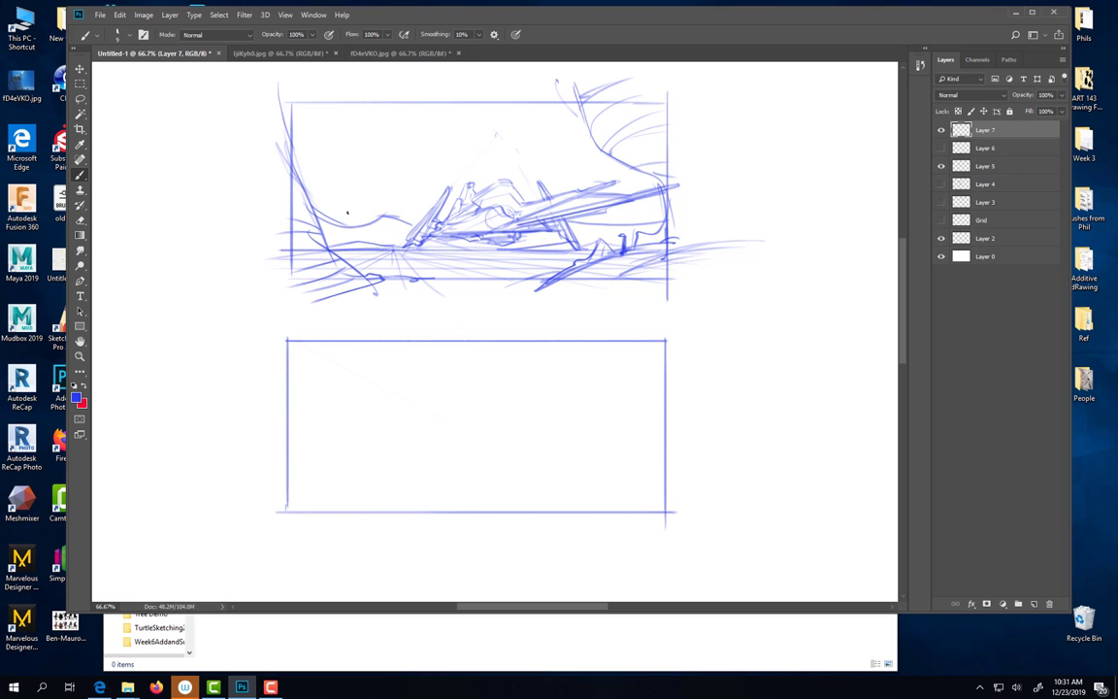
mouse_move(568, 87)
mouse_down()
mouse_move(588, 138)
mouse_move(650, 179)
mouse_move(670, 239)
mouse_up()
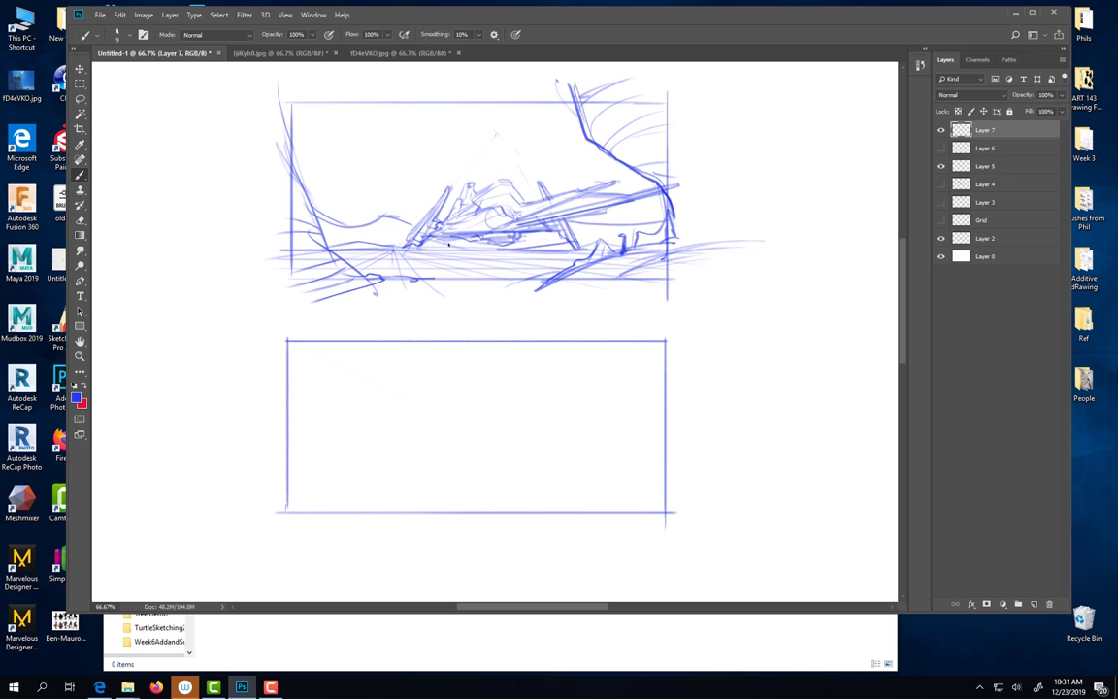
- Add ground lines and a cluster of tiny marks below the ship, and darken the cave opening's left edge
mouse_move(514, 232)
mouse_down()
mouse_move(412, 245)
mouse_move(473, 242)
mouse_up()
drag(573, 259, 470, 269)
drag(622, 236, 624, 248)
drag(559, 210, 562, 223)
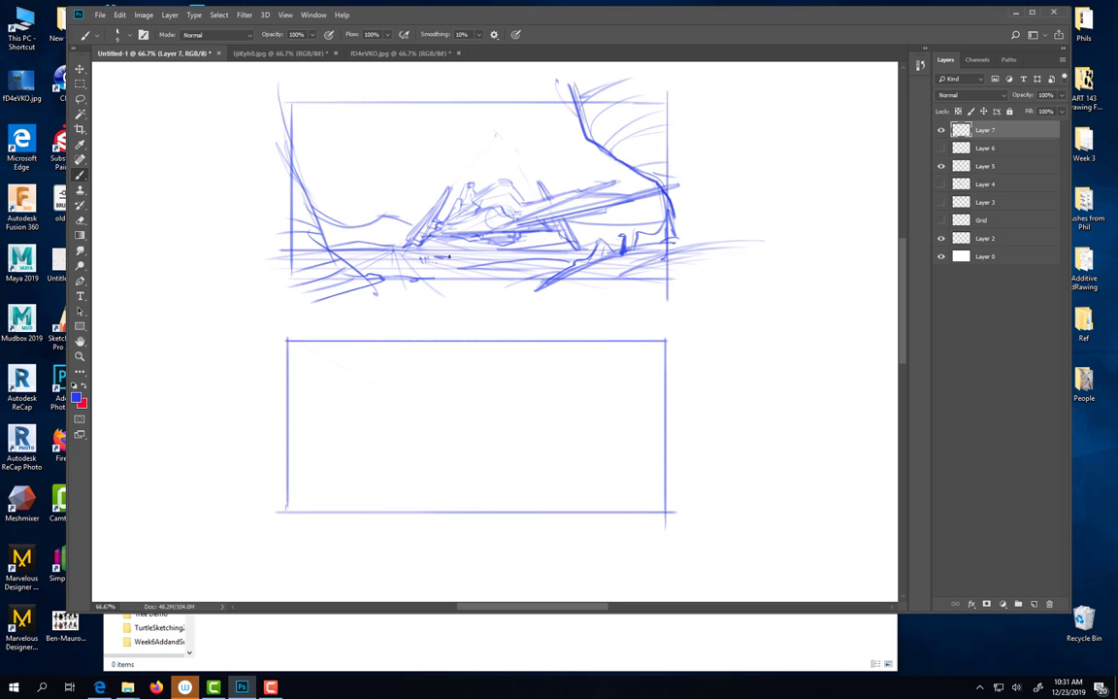
mouse_move(467, 255)
mouse_down()
mouse_move(445, 263)
mouse_move(456, 265)
mouse_up()
mouse_move(306, 198)
mouse_down()
mouse_move(325, 246)
mouse_move(392, 293)
mouse_up()
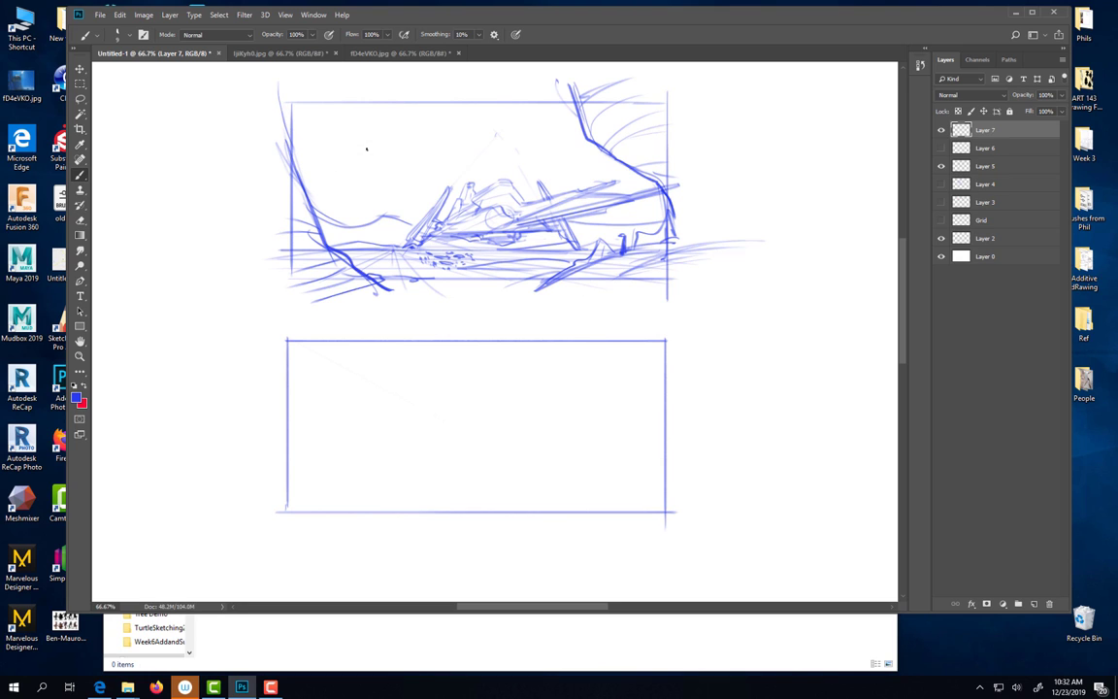
- Sketch the sky with a large planet arc, a small sun, long cloud streaks and billowing clouds behind the ship
mouse_move(355, 127)
mouse_down()
mouse_move(325, 85)
mouse_move(407, 86)
mouse_up()
mouse_move(513, 142)
mouse_down()
mouse_move(368, 130)
mouse_move(521, 128)
mouse_move(617, 151)
mouse_up()
mouse_move(617, 152)
mouse_down()
mouse_move(552, 154)
mouse_move(545, 117)
mouse_move(579, 120)
mouse_up()
drag(557, 147, 427, 143)
mouse_move(307, 178)
mouse_down()
mouse_move(347, 165)
mouse_move(444, 193)
mouse_move(564, 186)
mouse_up()
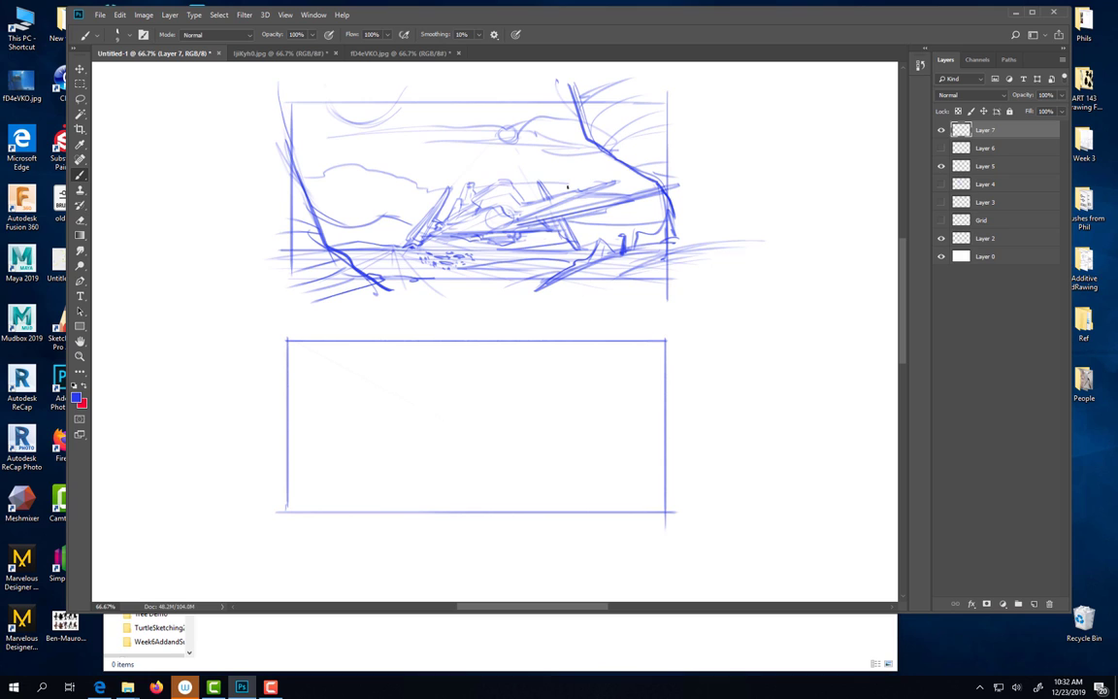
drag(383, 174, 324, 177)
drag(326, 179, 277, 185)
- Hide Layer 7, show and select Layer 6, and erase the small standing figure on the left dune
click(941, 129)
click(940, 147)
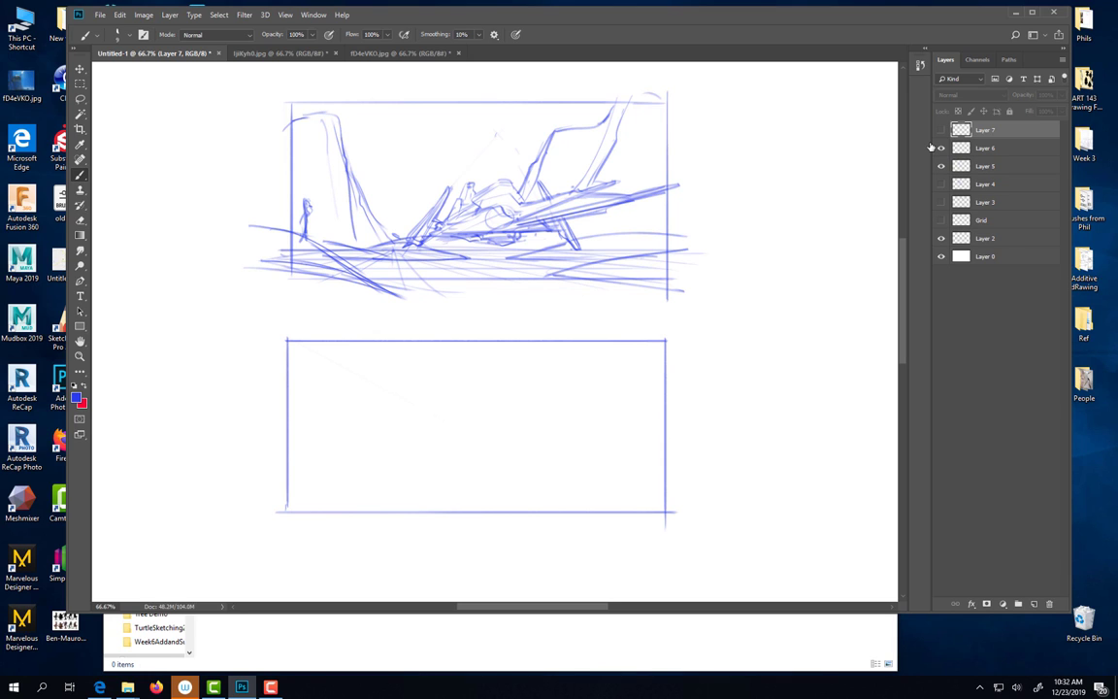
click(302, 225)
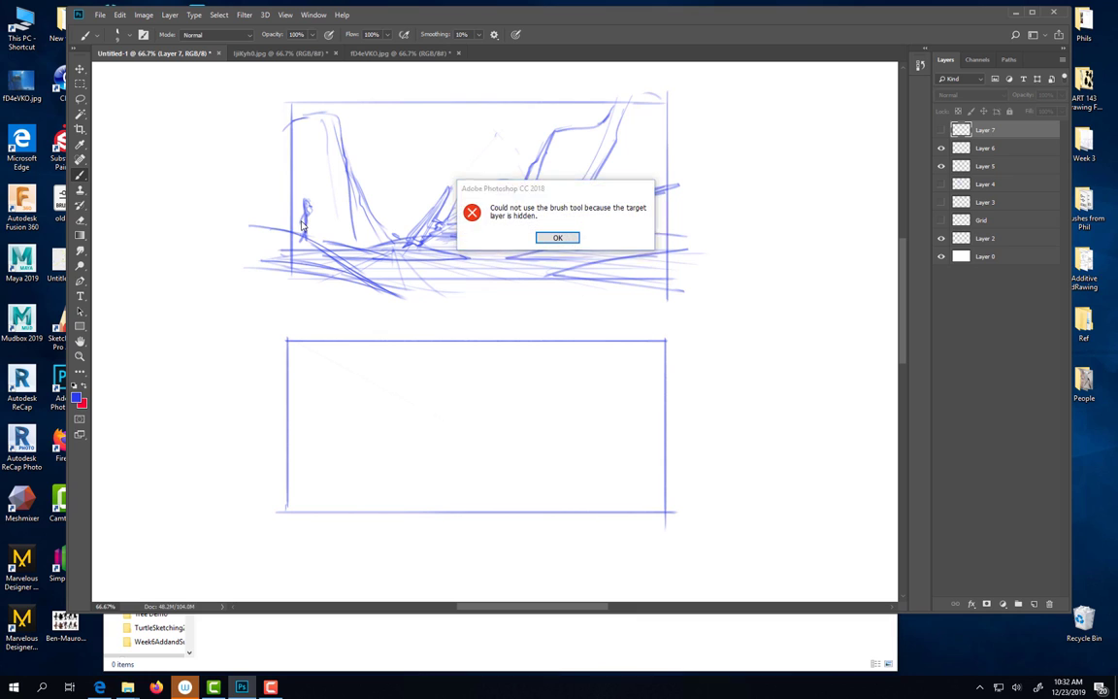
click(557, 238)
click(1005, 151)
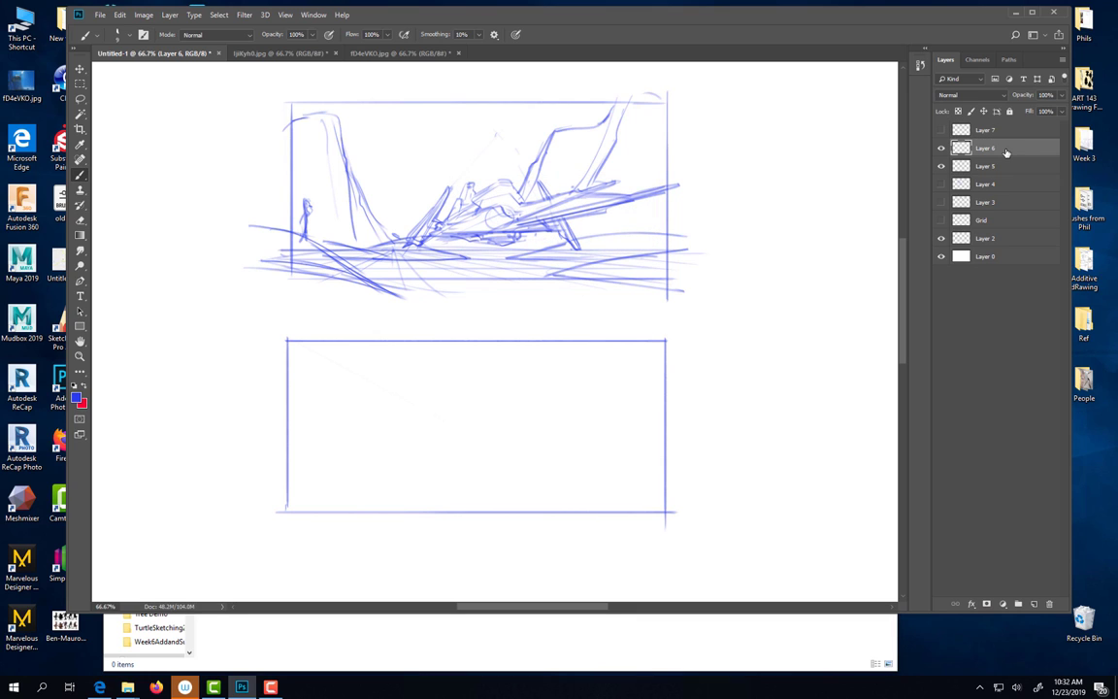
mouse_move(304, 208)
mouse_down()
mouse_move(302, 236)
mouse_move(328, 253)
mouse_move(302, 222)
mouse_up()
key(e)
key(b)
drag(301, 203, 301, 177)
drag(298, 178, 305, 177)
drag(299, 240, 304, 241)
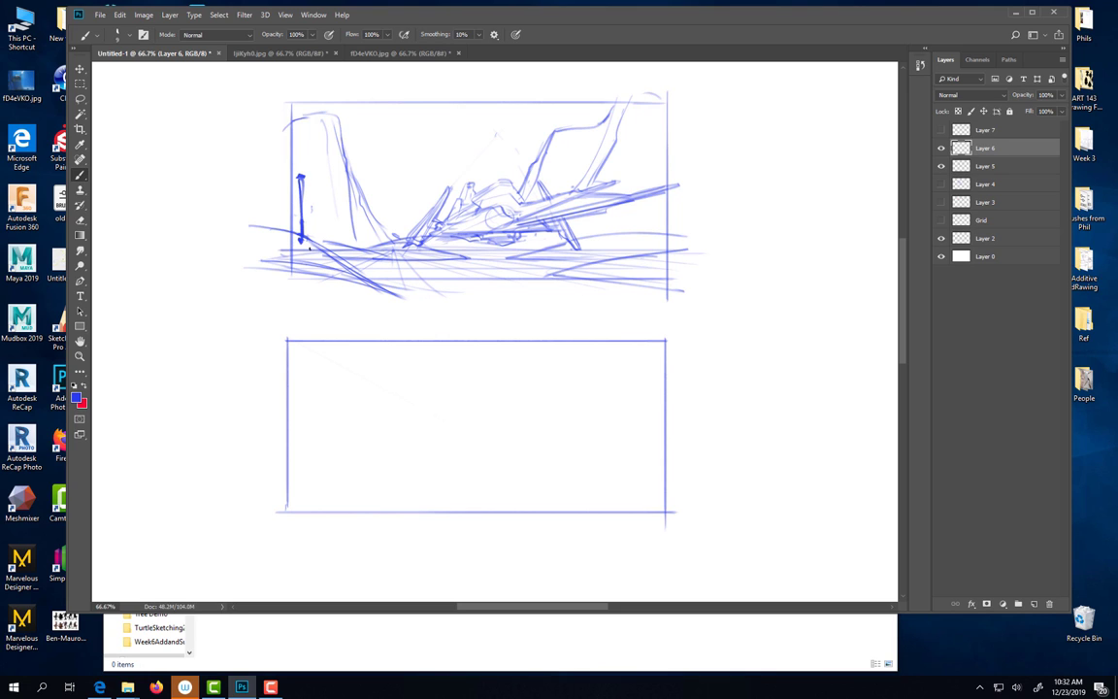
drag(438, 242, 442, 255)
key(ctrl+z)
key(ctrl+z)
key(ctrl+z)
- Darken the left cliff's top and inner edge, and outline a jagged mountain between the cliff and the ship
mouse_move(338, 99)
mouse_down()
mouse_move(347, 177)
mouse_move(413, 257)
mouse_move(406, 238)
mouse_up()
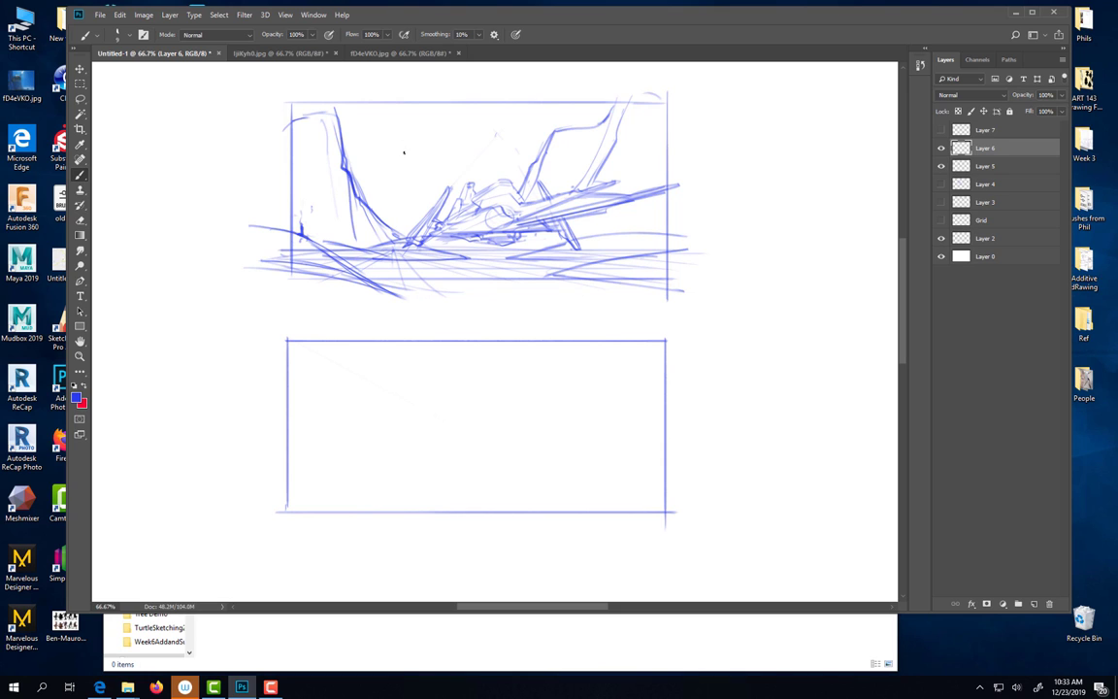
drag(327, 114, 279, 130)
mouse_move(351, 171)
mouse_down()
mouse_move(420, 135)
mouse_move(473, 175)
mouse_up()
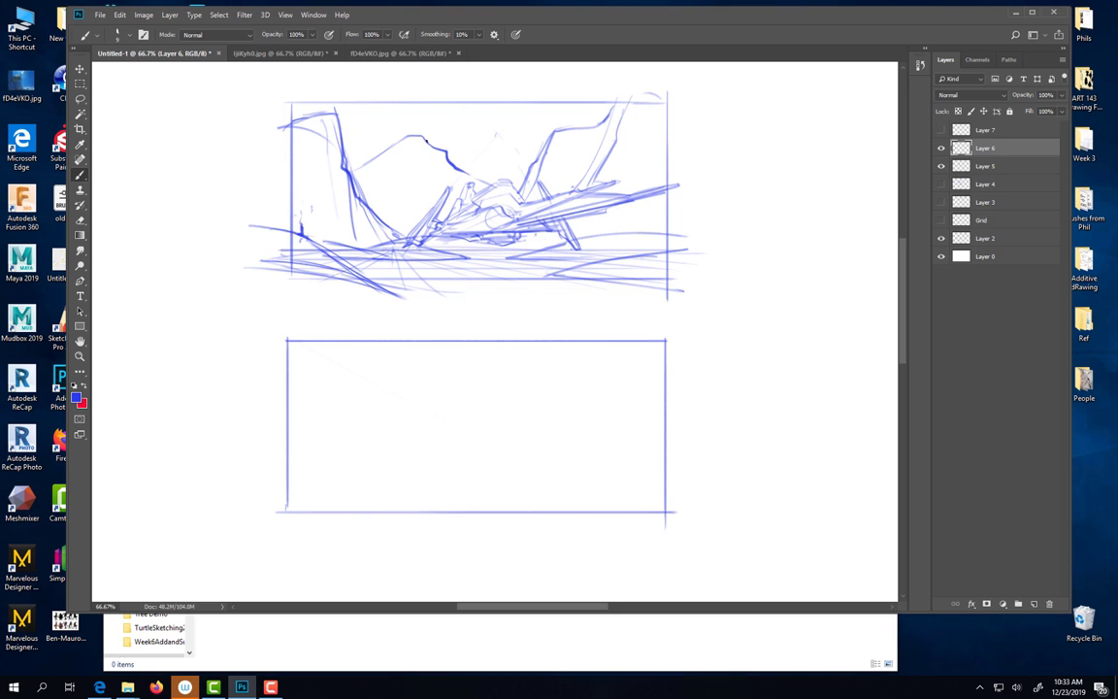
- Add sloping contour lines down the background mountain's faces and along the base of the left cliff
drag(413, 152, 433, 193)
drag(390, 138, 373, 175)
drag(423, 149, 468, 180)
drag(388, 161, 419, 206)
mouse_move(353, 179)
mouse_down()
mouse_move(377, 178)
mouse_move(401, 224)
mouse_up()
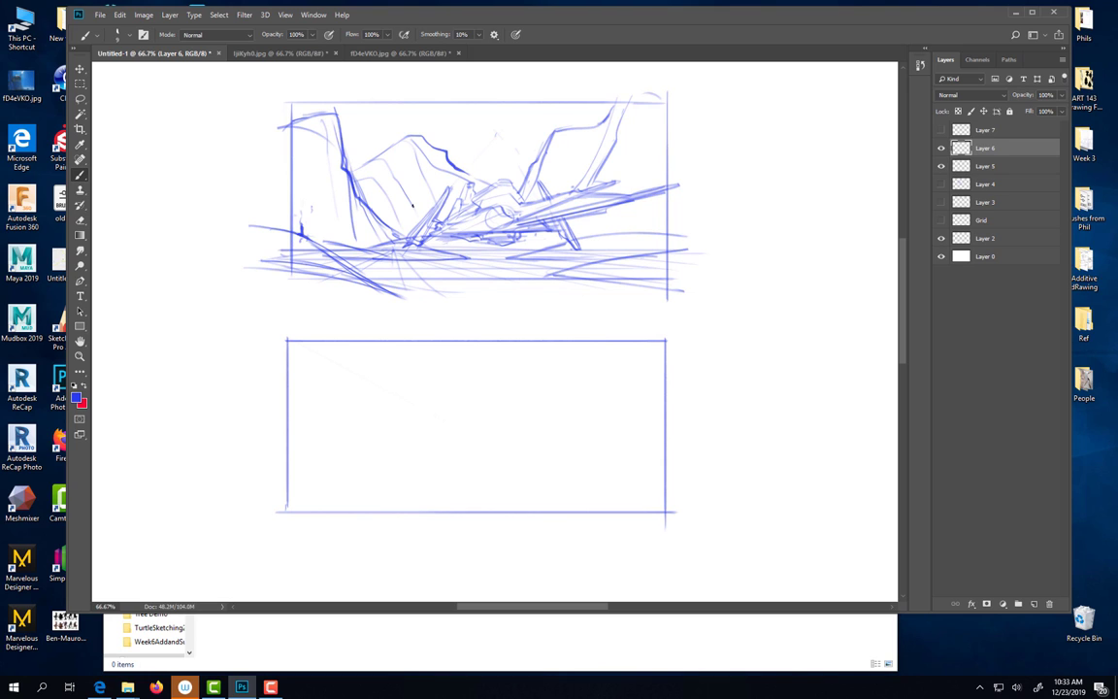
mouse_move(353, 183)
mouse_down()
mouse_move(395, 143)
mouse_move(428, 143)
mouse_move(481, 181)
mouse_move(432, 229)
mouse_move(444, 191)
mouse_move(407, 246)
mouse_up()
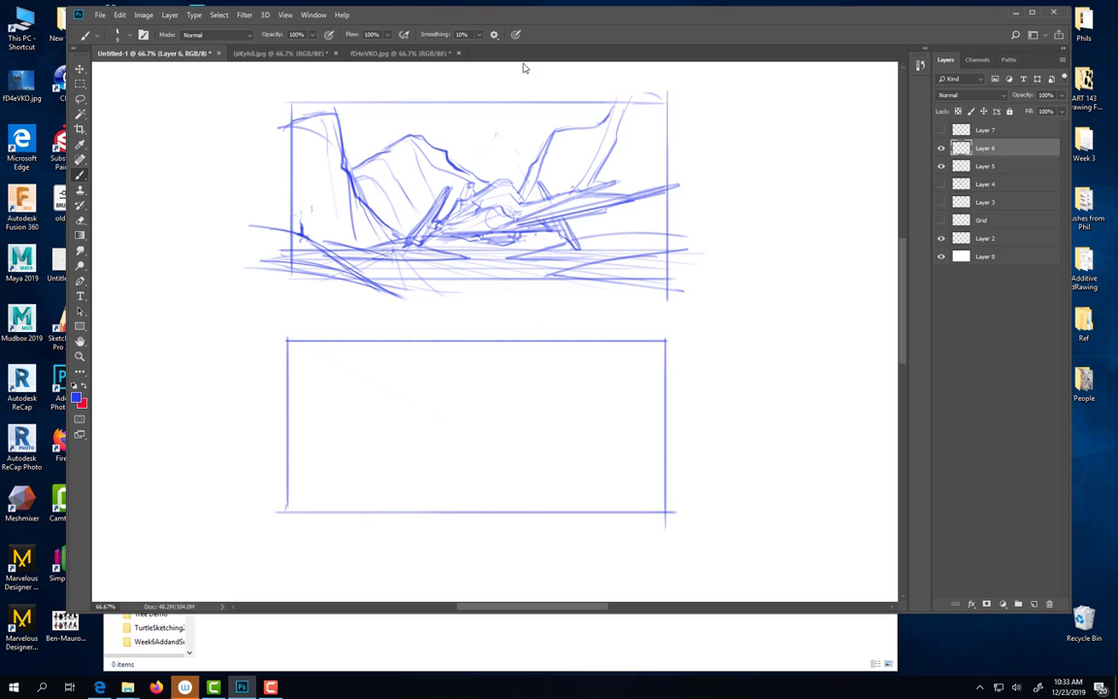
- Compare the cave and cliff versions of the ship scene by toggling the visibility of Layers 7 and 6
click(941, 147)
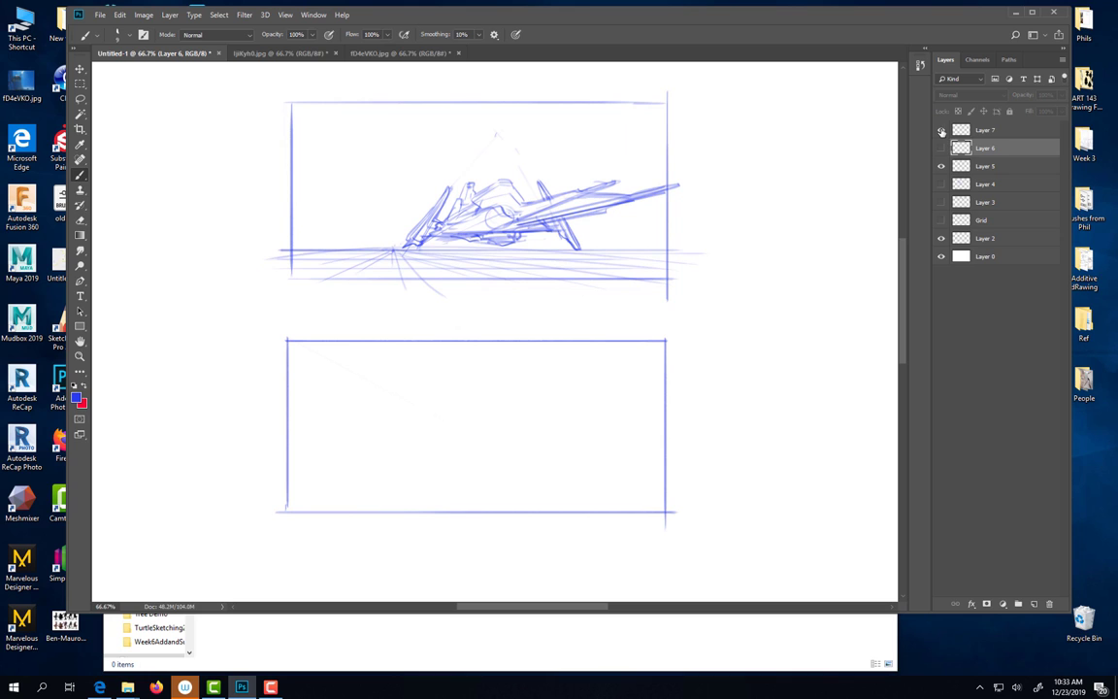
click(942, 130)
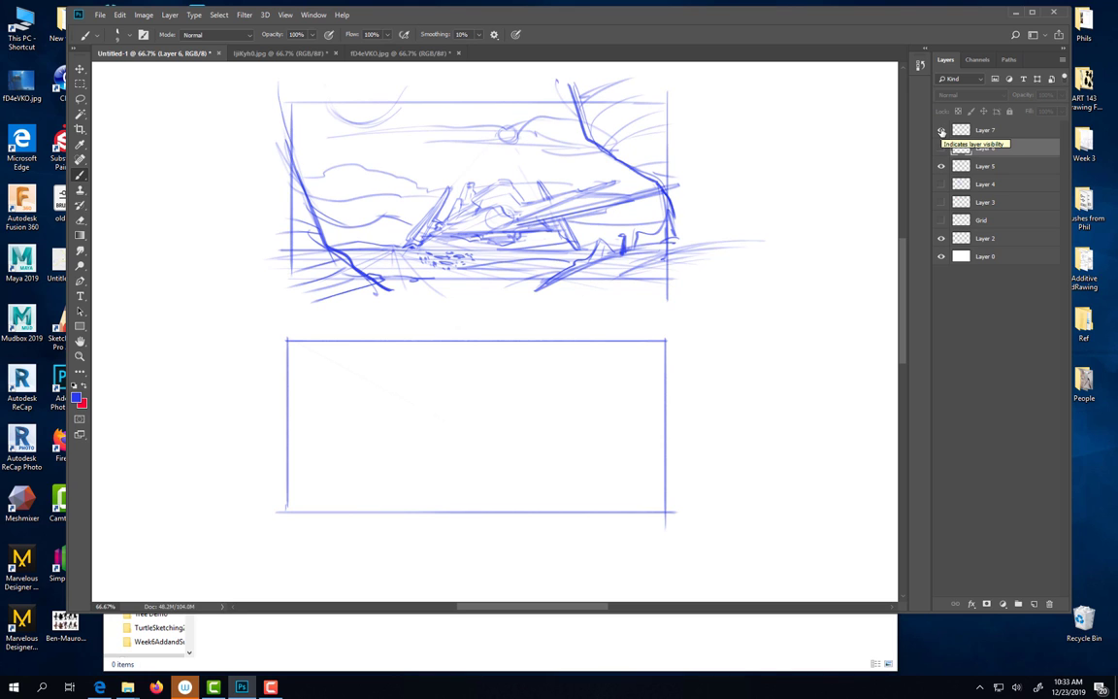
click(941, 130)
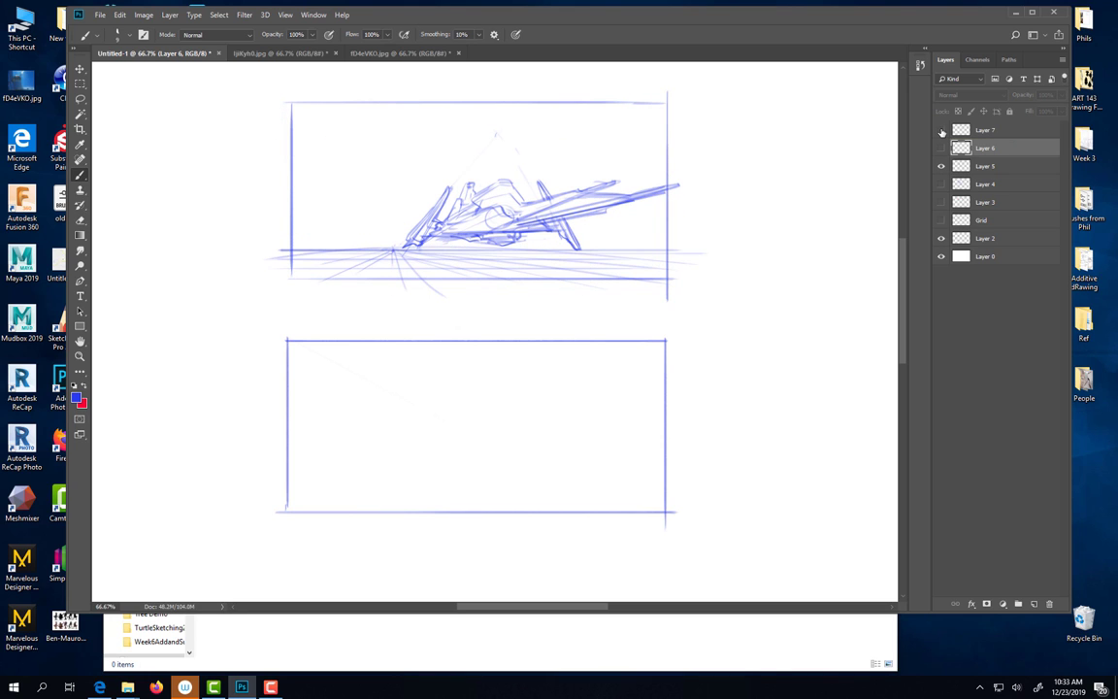
click(942, 130)
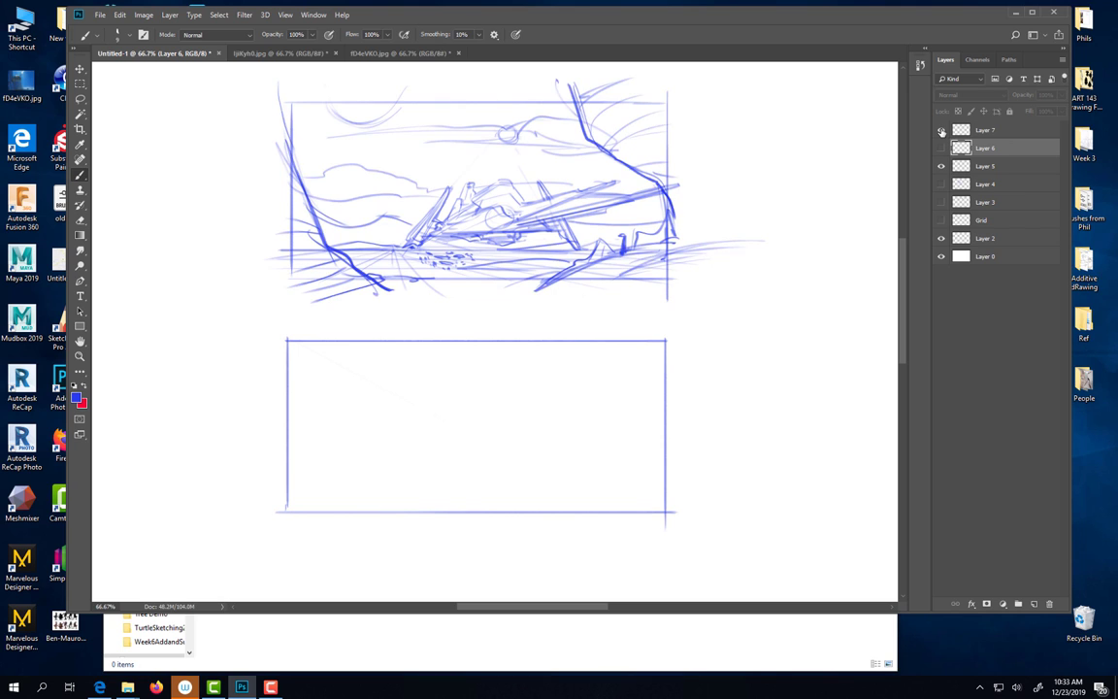
click(941, 130)
click(940, 147)
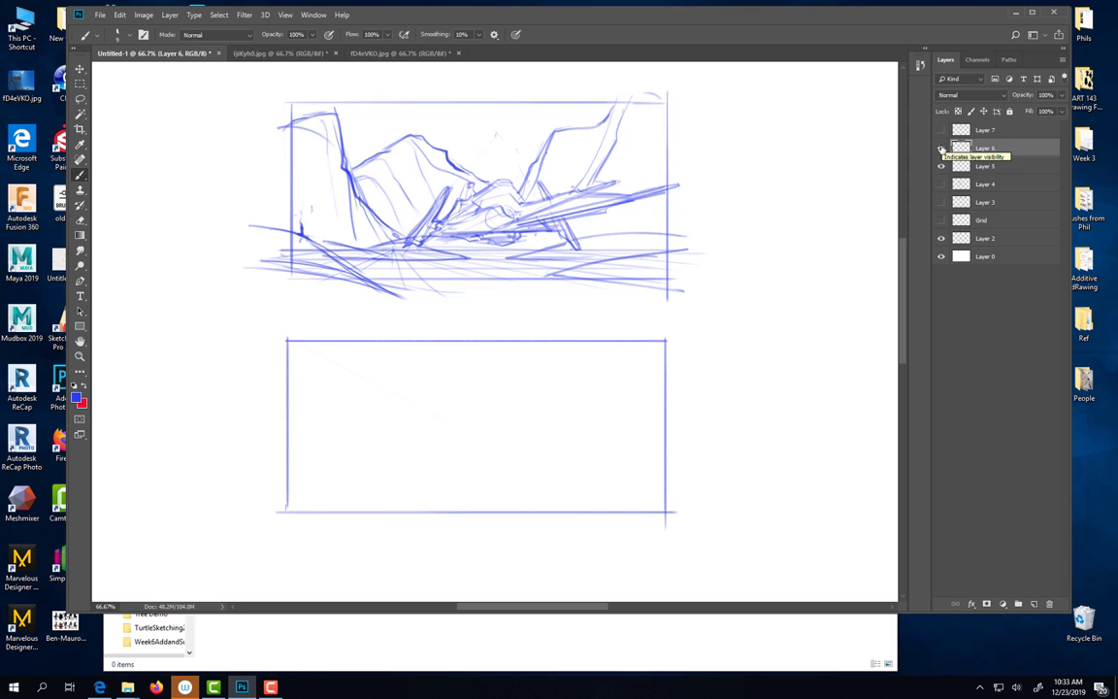
click(940, 147)
click(940, 148)
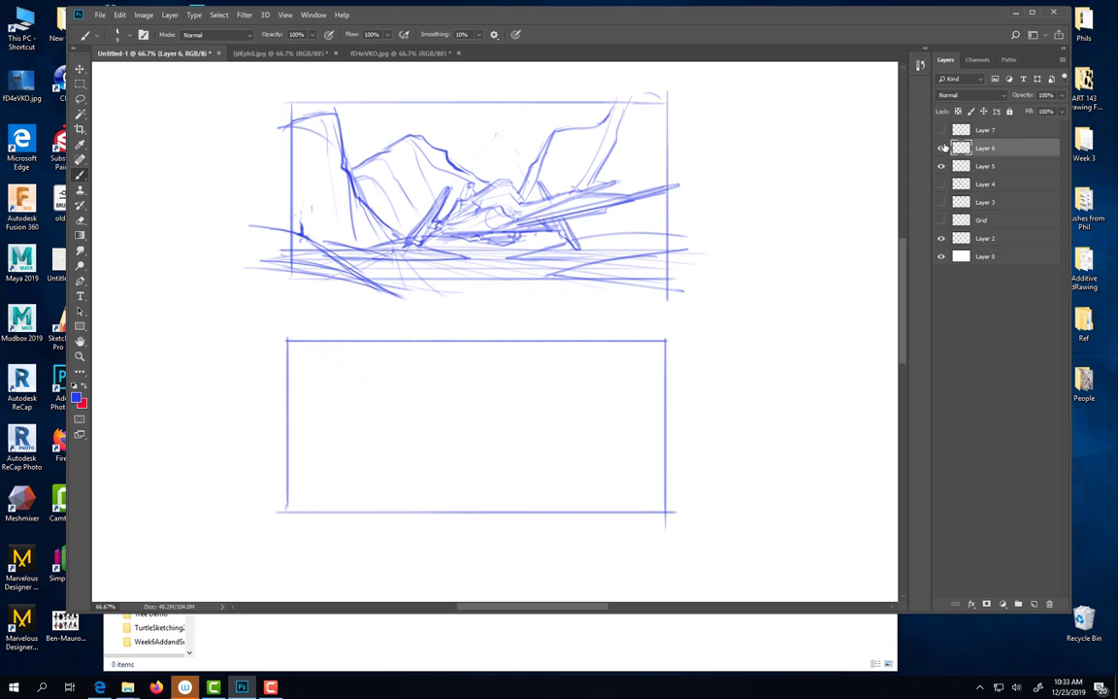
- Hide Layers 6 and 5, and on a new layer draw a long straight horizon line across the upper frame's lower part
click(940, 148)
click(941, 166)
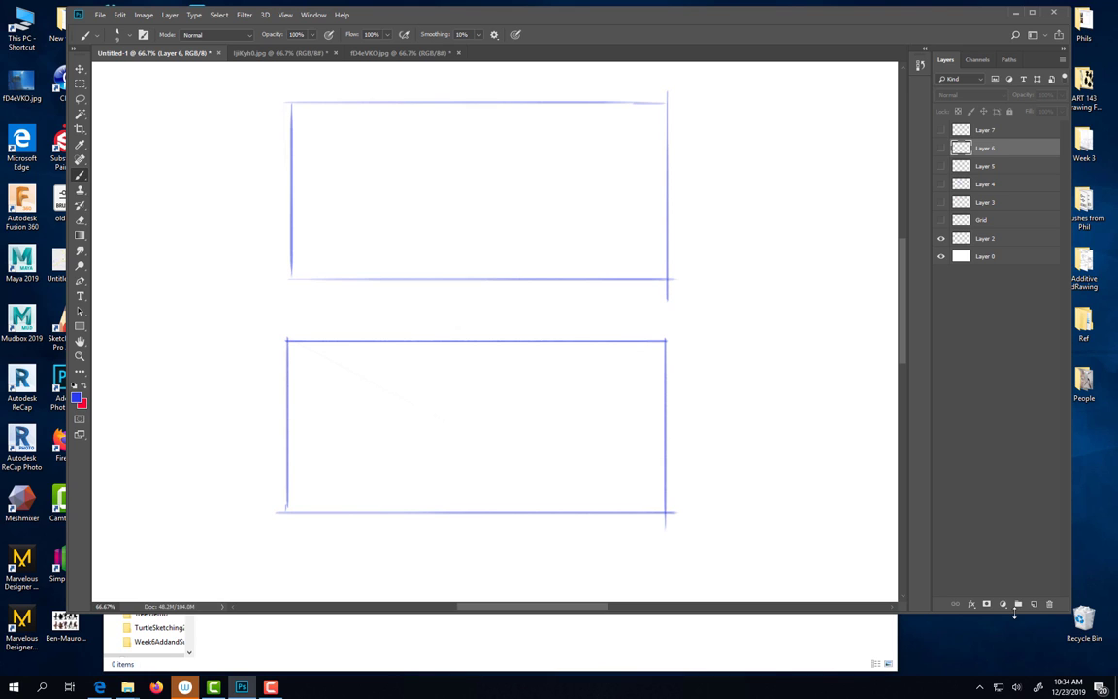
click(330, 244)
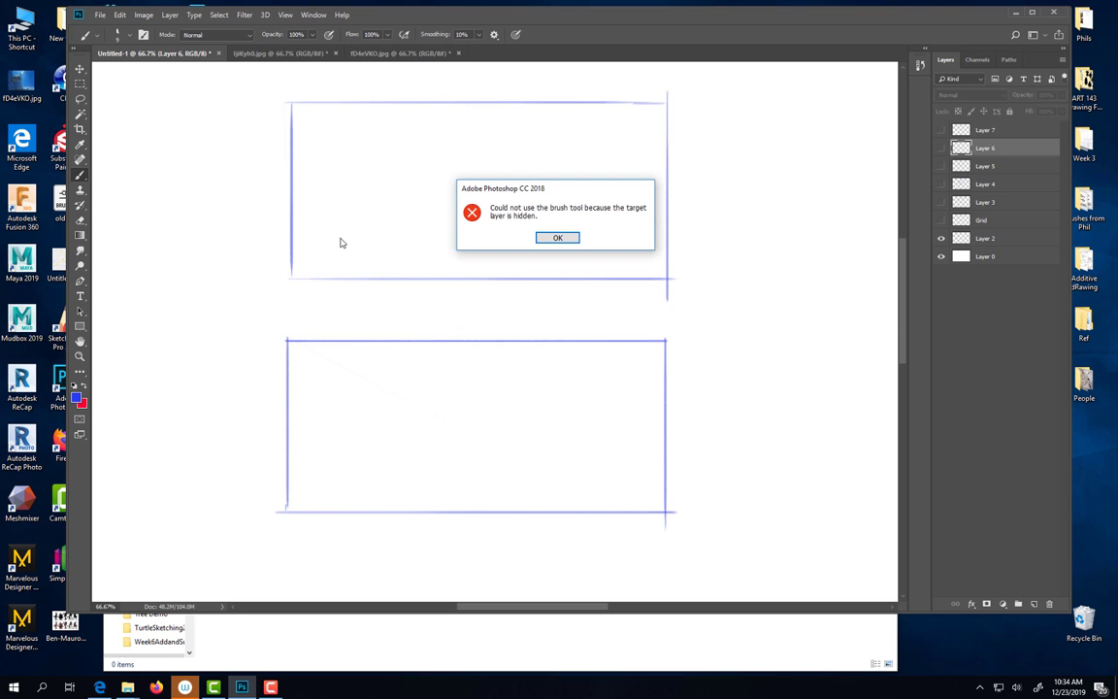
click(561, 236)
key(ctrl+shift+alt+n)
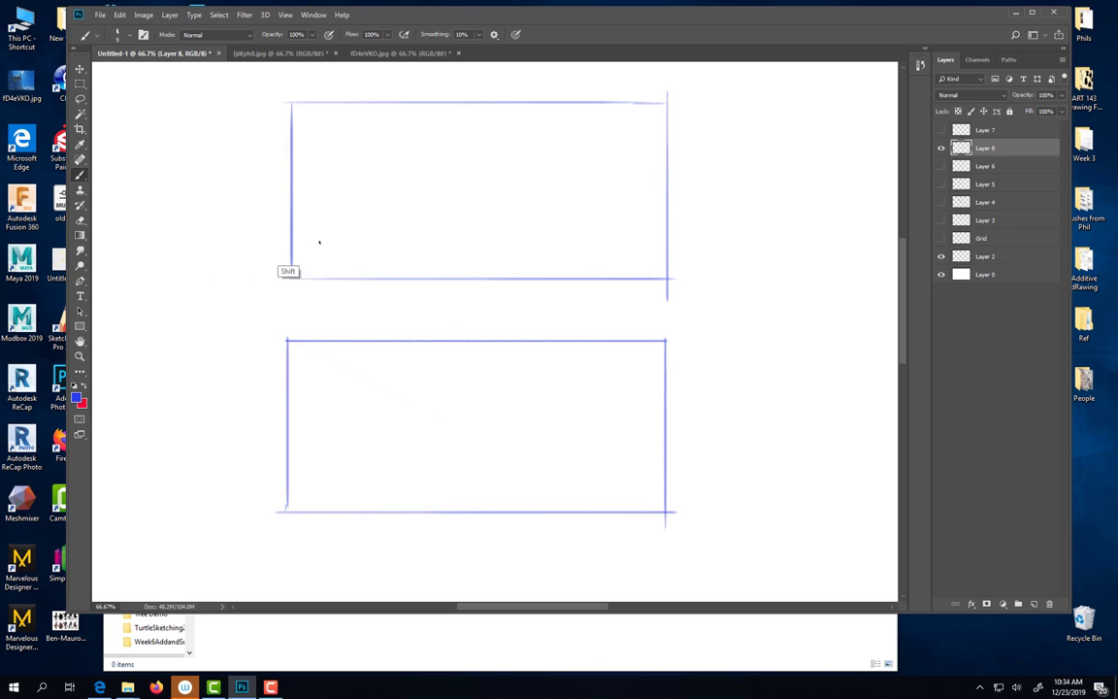
mouse_move(116, 256)
mouse_down()
mouse_move(581, 272)
mouse_move(777, 258)
mouse_up()
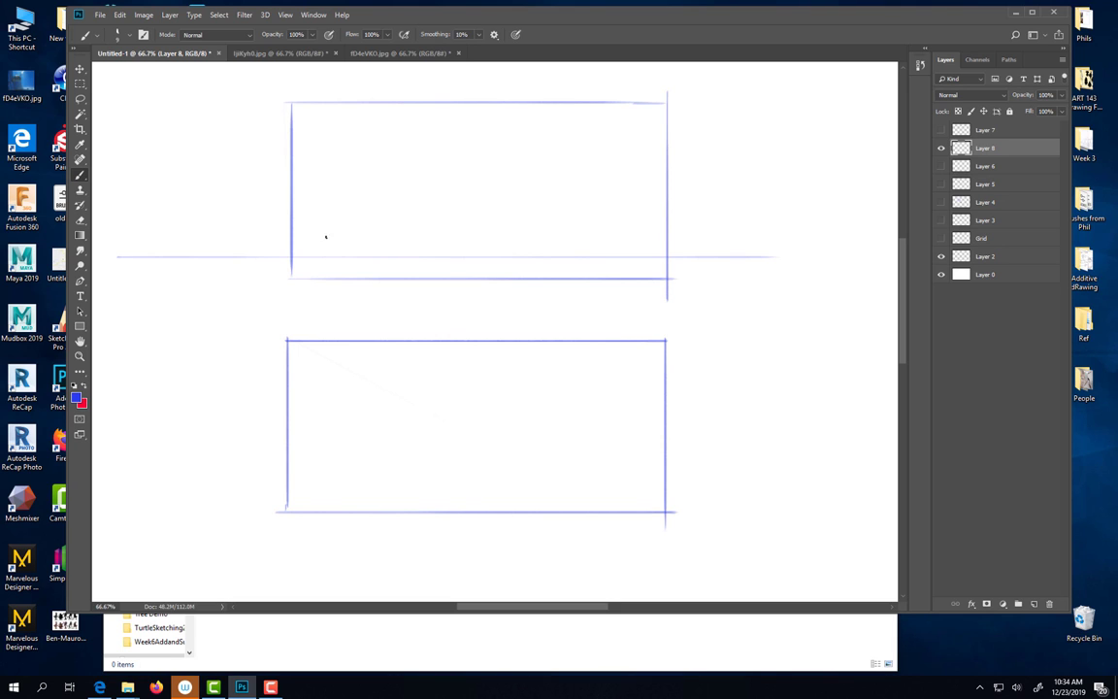
- Extend the horizon line well beyond both sides of the upper frame
drag(125, 257, 64, 254)
drag(294, 329, 382, 341)
mouse_move(191, 302)
mouse_down()
mouse_move(324, 280)
mouse_move(201, 243)
mouse_up()
click(214, 243)
drag(533, 326, 113, 355)
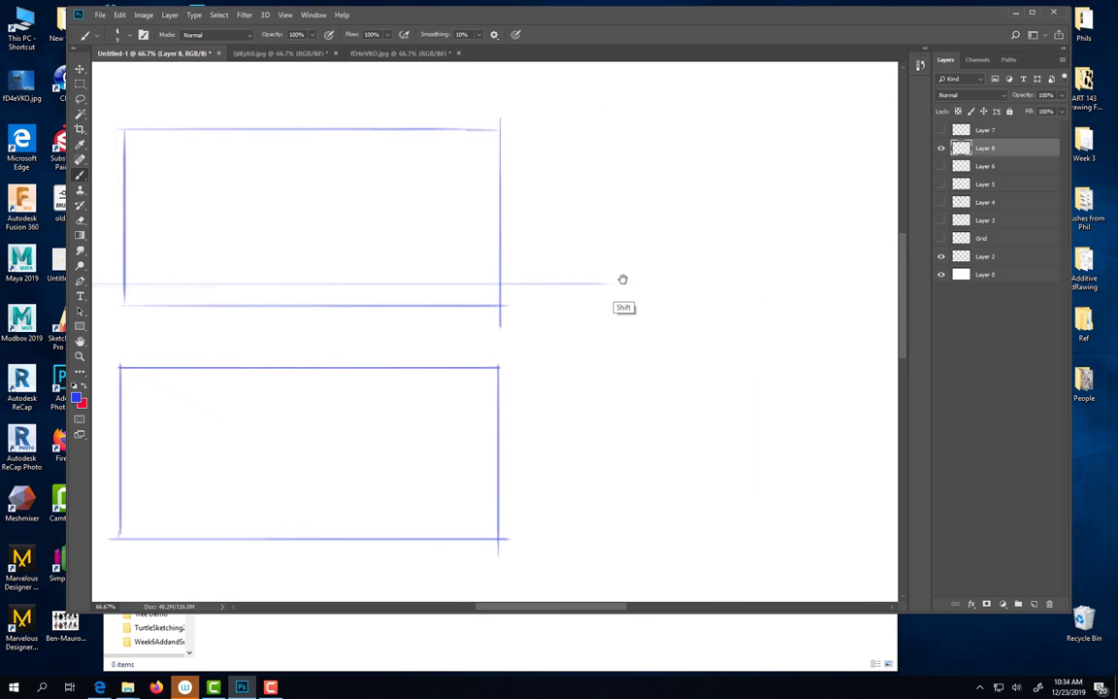
drag(596, 283, 888, 283)
drag(597, 377, 738, 347)
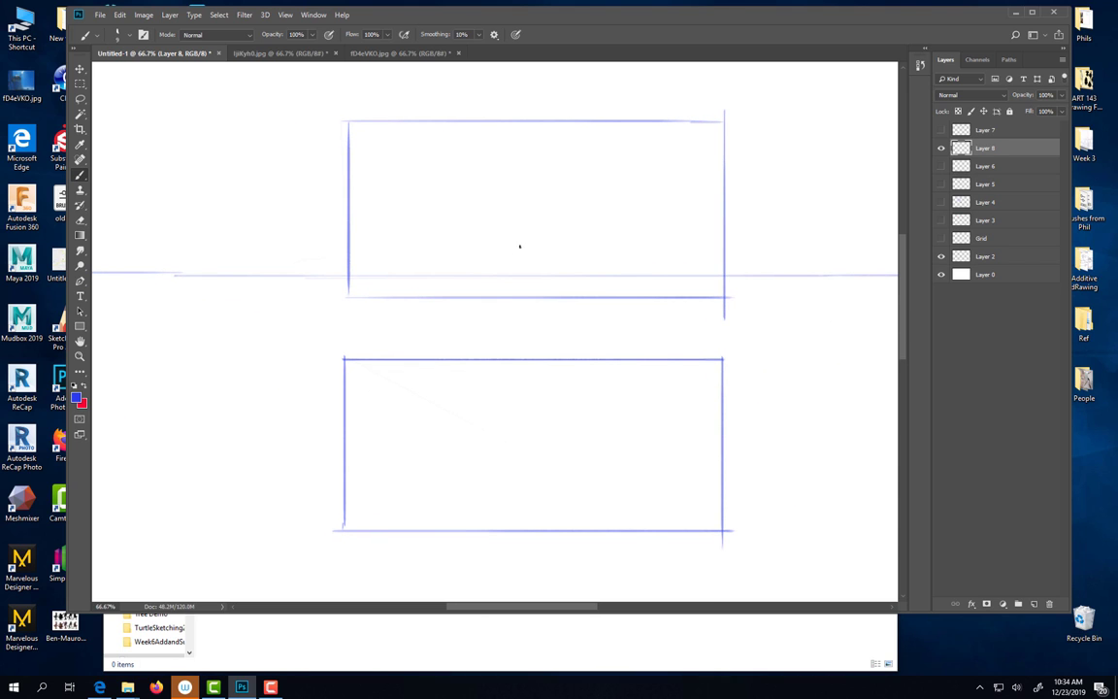
- Sketch a low-angle spaceship body in the upper frame with a pointed nose, canopy, round engine intake and short landing gear
mouse_move(586, 229)
mouse_down()
mouse_move(433, 260)
mouse_move(446, 248)
mouse_move(431, 263)
mouse_move(456, 245)
mouse_move(582, 220)
mouse_move(565, 243)
mouse_move(586, 232)
mouse_move(571, 227)
mouse_move(593, 256)
mouse_move(578, 204)
mouse_move(563, 229)
mouse_move(572, 262)
mouse_move(539, 241)
mouse_move(565, 221)
mouse_move(575, 237)
mouse_move(479, 224)
mouse_move(451, 250)
mouse_move(465, 258)
mouse_move(513, 233)
mouse_move(442, 257)
mouse_move(470, 264)
mouse_move(445, 279)
mouse_move(496, 263)
mouse_move(508, 281)
mouse_move(554, 227)
mouse_move(608, 232)
mouse_up()
mouse_move(450, 247)
mouse_down()
mouse_move(488, 234)
mouse_move(469, 226)
mouse_move(454, 250)
mouse_move(492, 228)
mouse_move(468, 223)
mouse_move(462, 253)
mouse_move(507, 266)
mouse_up()
mouse_move(506, 267)
mouse_down()
mouse_move(509, 281)
mouse_move(512, 264)
mouse_move(574, 264)
mouse_move(560, 260)
mouse_move(575, 254)
mouse_move(568, 235)
mouse_up()
mouse_move(468, 260)
mouse_down()
mouse_move(544, 252)
mouse_move(464, 251)
mouse_move(533, 249)
mouse_move(520, 262)
mouse_move(436, 262)
mouse_up()
mouse_move(594, 236)
mouse_down()
mouse_move(586, 255)
mouse_move(568, 260)
mouse_move(600, 263)
mouse_up()
mouse_move(600, 262)
mouse_down()
mouse_move(594, 239)
mouse_move(615, 260)
mouse_up()
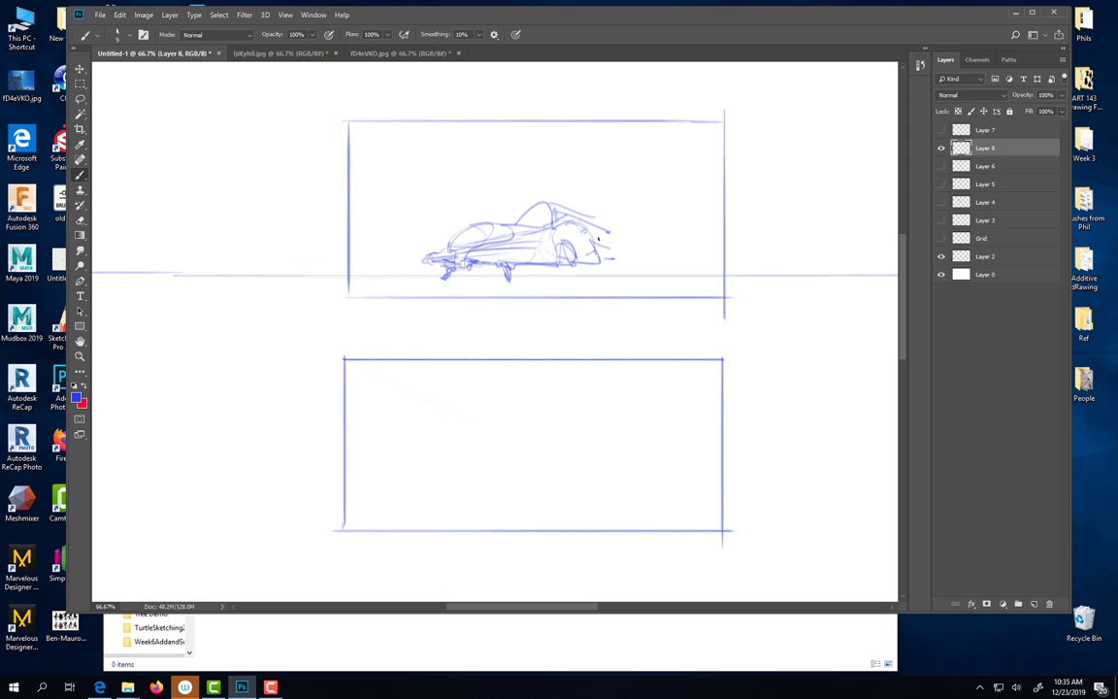
- Add two tall upright wings to the ship, a large near wing behind the engine and a narrower far wing behind the canopy
mouse_move(610, 256)
mouse_down()
mouse_move(642, 148)
mouse_move(655, 147)
mouse_up()
mouse_move(609, 231)
mouse_down()
mouse_move(631, 162)
mouse_move(656, 150)
mouse_move(656, 255)
mouse_up()
mouse_move(653, 218)
mouse_down()
mouse_move(656, 260)
mouse_move(631, 260)
mouse_move(655, 259)
mouse_up()
mouse_move(658, 150)
mouse_down()
mouse_move(656, 255)
mouse_move(621, 193)
mouse_move(600, 257)
mouse_up()
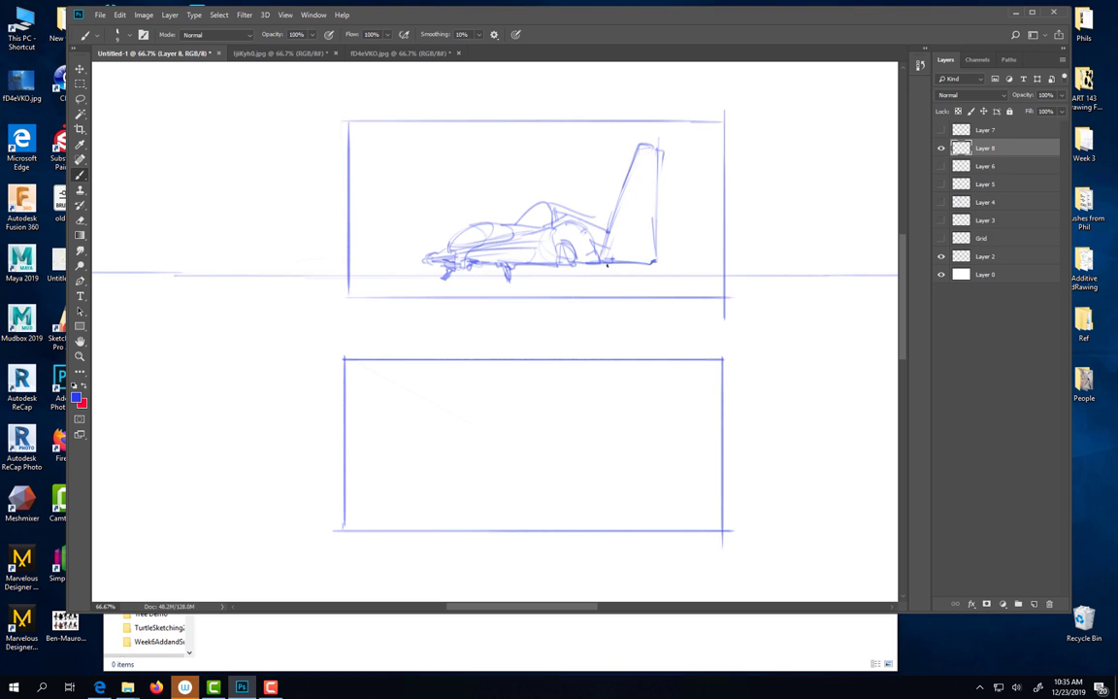
mouse_move(527, 204)
mouse_down()
mouse_move(525, 144)
mouse_move(529, 240)
mouse_move(544, 141)
mouse_up()
- Draw the ship's tail section behind the near wing with a rear landing leg and small pointed fins
mouse_move(655, 248)
mouse_down()
mouse_move(687, 266)
mouse_move(563, 262)
mouse_move(648, 265)
mouse_move(652, 274)
mouse_move(683, 277)
mouse_up()
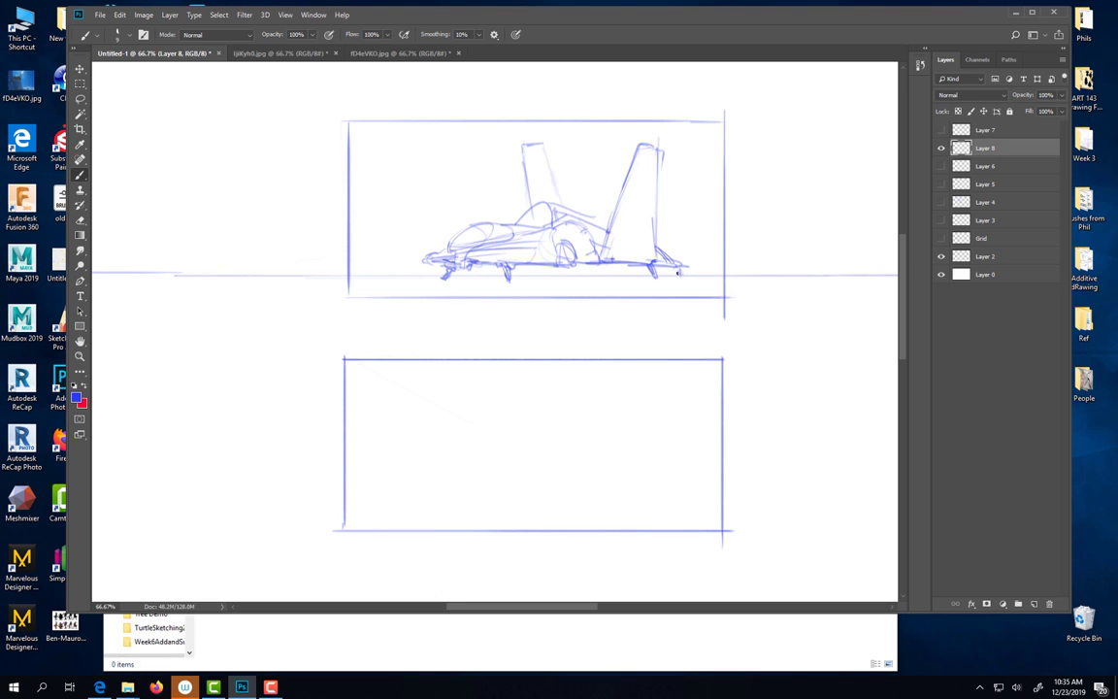
mouse_move(584, 214)
mouse_down()
mouse_move(671, 256)
mouse_move(689, 236)
mouse_move(683, 265)
mouse_move(655, 245)
mouse_move(700, 212)
mouse_up()
drag(700, 211, 688, 230)
mouse_move(690, 217)
mouse_down()
mouse_move(665, 230)
mouse_move(676, 210)
mouse_move(681, 233)
mouse_up()
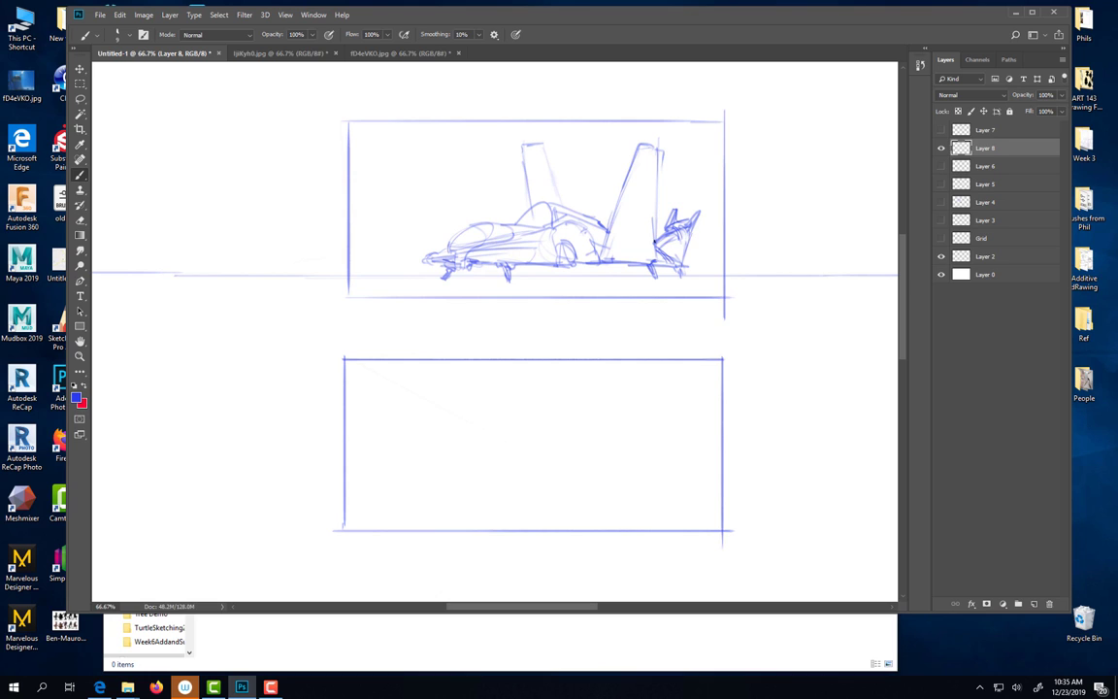
- Add inner edge lines along the leading sides of both upright wings to give them thickness
drag(638, 148, 606, 262)
mouse_move(542, 146)
mouse_down()
mouse_move(561, 206)
mouse_move(530, 151)
mouse_up()
drag(530, 150, 534, 193)
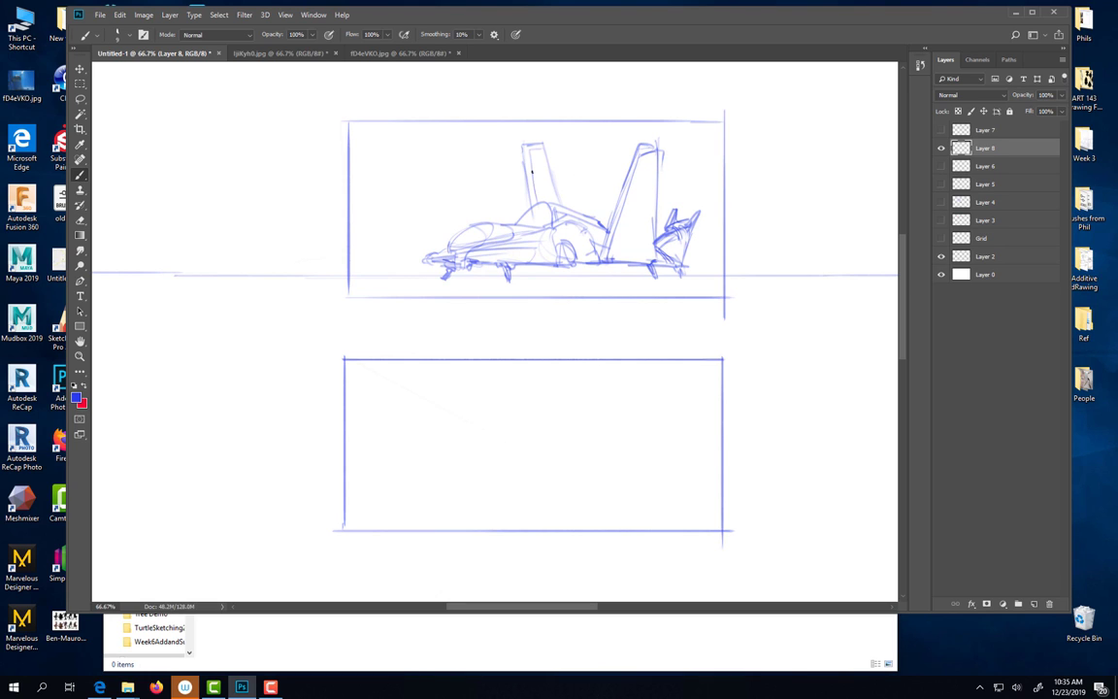
mouse_move(544, 151)
mouse_down()
mouse_move(557, 200)
mouse_move(428, 250)
mouse_up()
- Add horizontal lines around the ship's nose, a long block under its belly, and a ground line beneath the landing gear
mouse_move(383, 244)
mouse_down()
mouse_move(454, 230)
mouse_move(447, 219)
mouse_move(416, 250)
mouse_move(450, 254)
mouse_move(397, 262)
mouse_move(429, 261)
mouse_up()
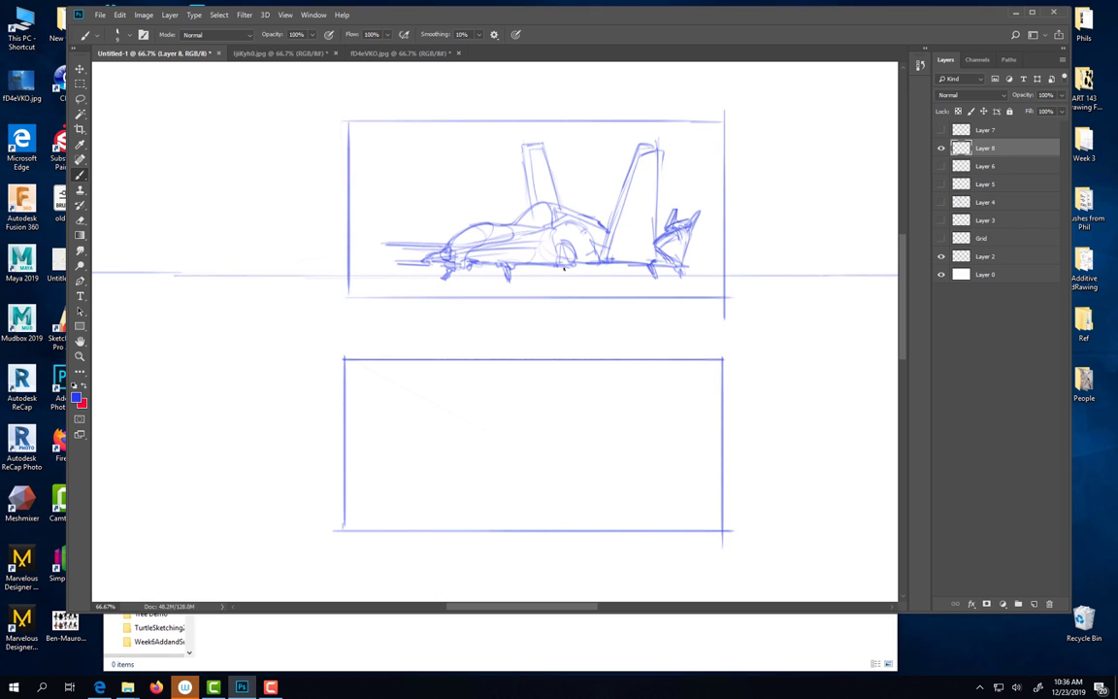
drag(517, 268, 561, 267)
drag(531, 239, 591, 242)
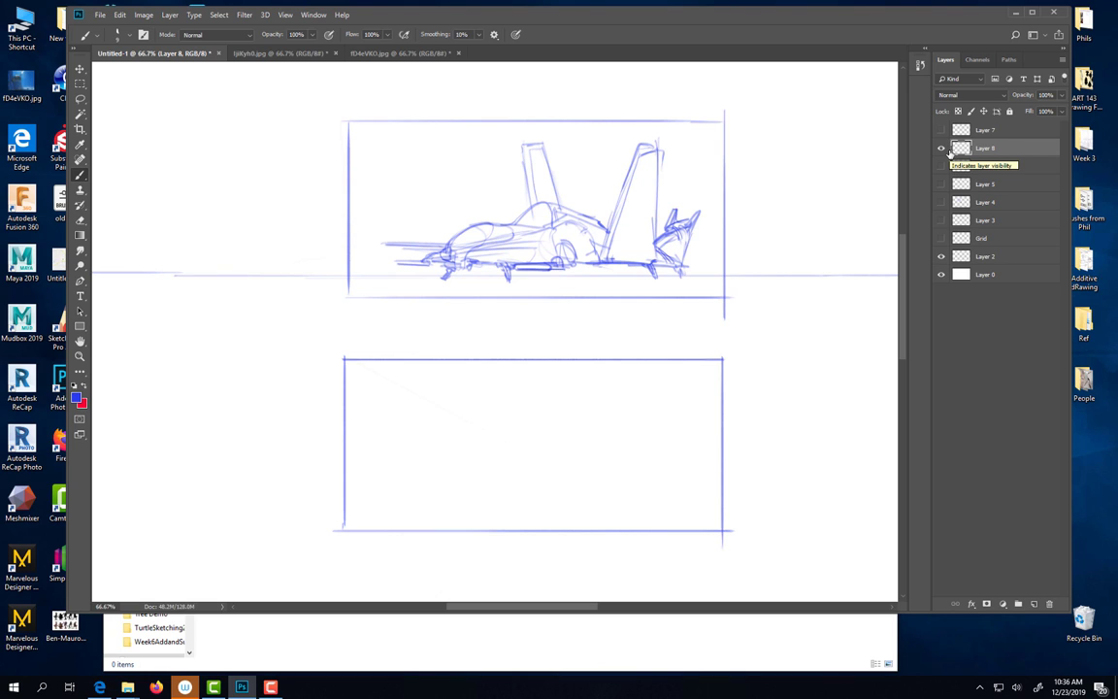
mouse_move(444, 277)
mouse_down()
mouse_move(560, 281)
mouse_move(568, 264)
mouse_move(588, 281)
mouse_up()
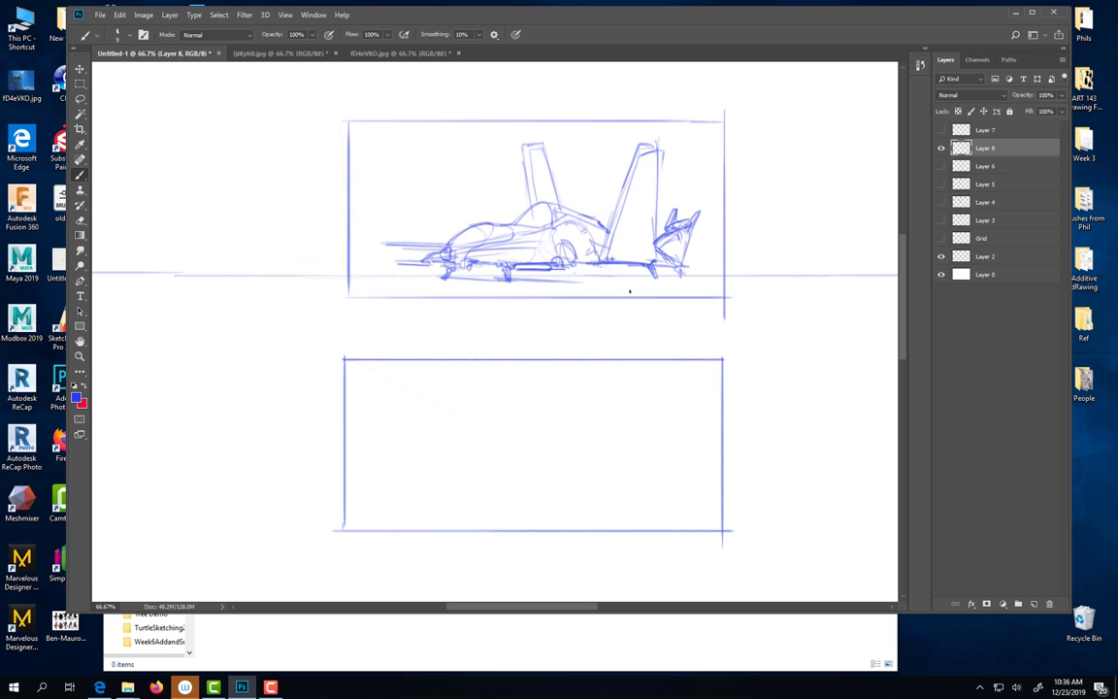
- Draw a large standing foreground figure overlapping the near wing, and add tiny figures and objects on the ground beneath the ship
drag(626, 295, 639, 245)
mouse_move(626, 290)
mouse_down()
mouse_move(636, 231)
mouse_move(621, 275)
mouse_move(639, 244)
mouse_move(645, 259)
mouse_up()
mouse_move(629, 238)
mouse_down()
mouse_move(633, 281)
mouse_move(648, 291)
mouse_move(638, 302)
mouse_up()
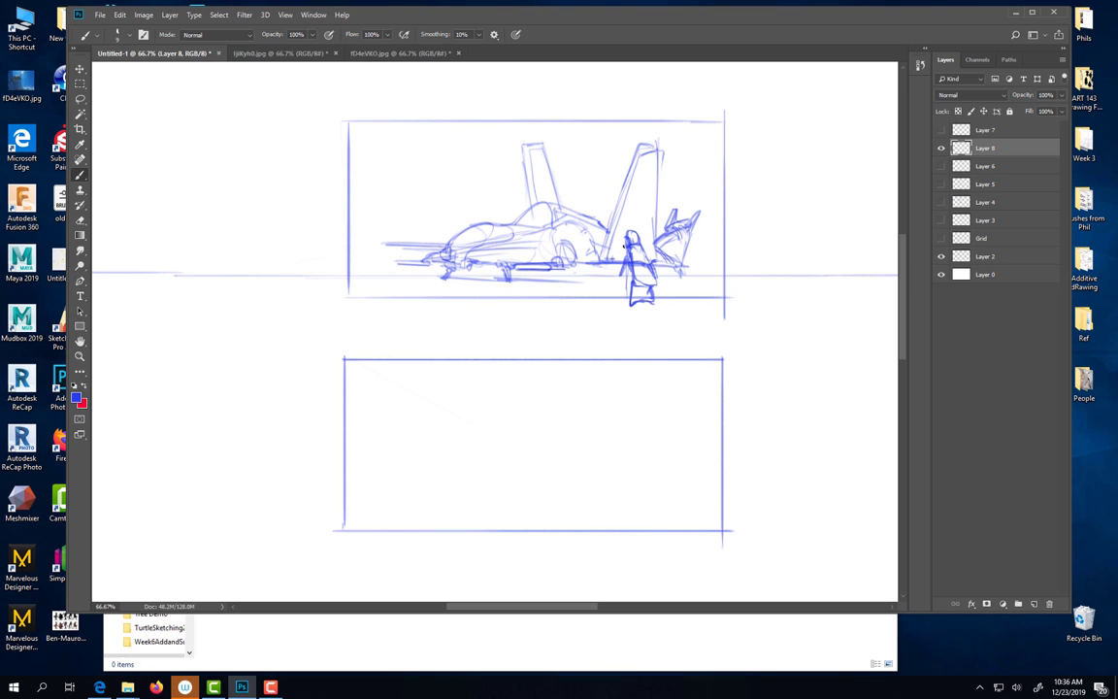
mouse_move(480, 267)
mouse_down()
mouse_move(489, 278)
mouse_move(621, 281)
mouse_move(614, 298)
mouse_up()
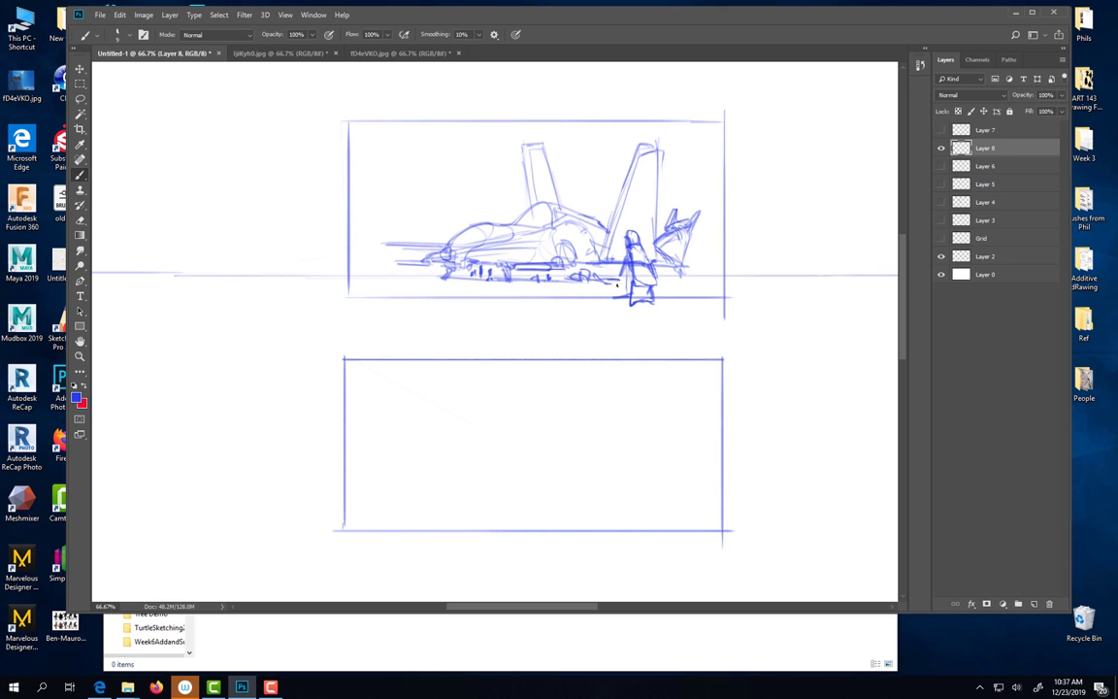
- Block in a large overhead structure with sloping perspective lines running behind both wings to the frame's right edge
mouse_move(727, 138)
mouse_down()
mouse_move(489, 182)
mouse_move(404, 178)
mouse_move(570, 139)
mouse_move(448, 156)
mouse_up()
drag(596, 102, 434, 144)
mouse_move(550, 103)
mouse_down()
mouse_move(432, 136)
mouse_move(378, 179)
mouse_move(422, 178)
mouse_up()
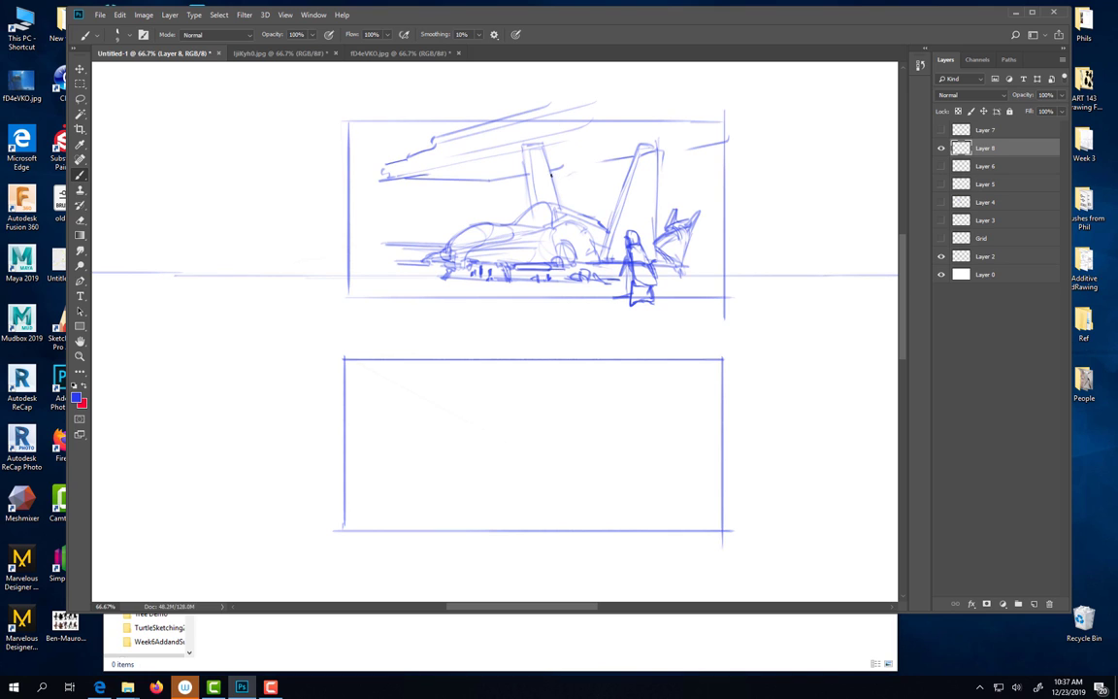
drag(660, 171, 725, 168)
mouse_move(556, 168)
mouse_down()
mouse_move(638, 145)
mouse_move(730, 139)
mouse_up()
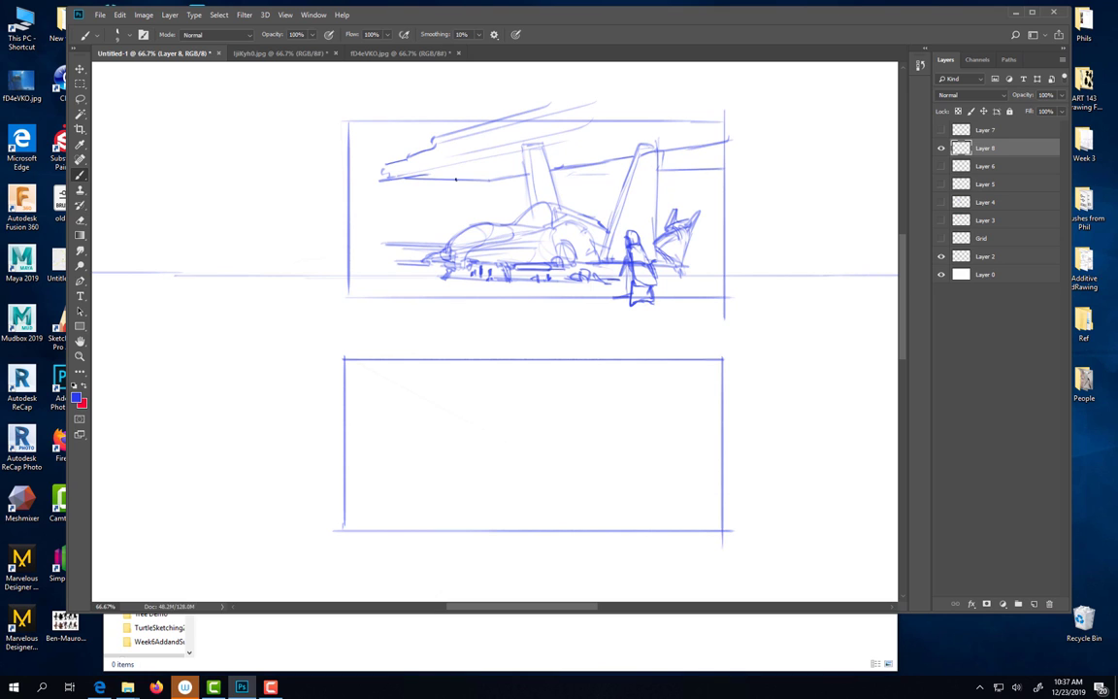
- Detail the overhead structure with a stepped tip, darker parallel edges and extra lines between and beyond the wings
mouse_move(384, 169)
mouse_down()
mouse_move(377, 177)
mouse_move(426, 176)
mouse_up()
drag(460, 155, 387, 174)
mouse_move(427, 158)
mouse_down()
mouse_move(602, 117)
mouse_move(563, 132)
mouse_move(569, 112)
mouse_move(622, 125)
mouse_up()
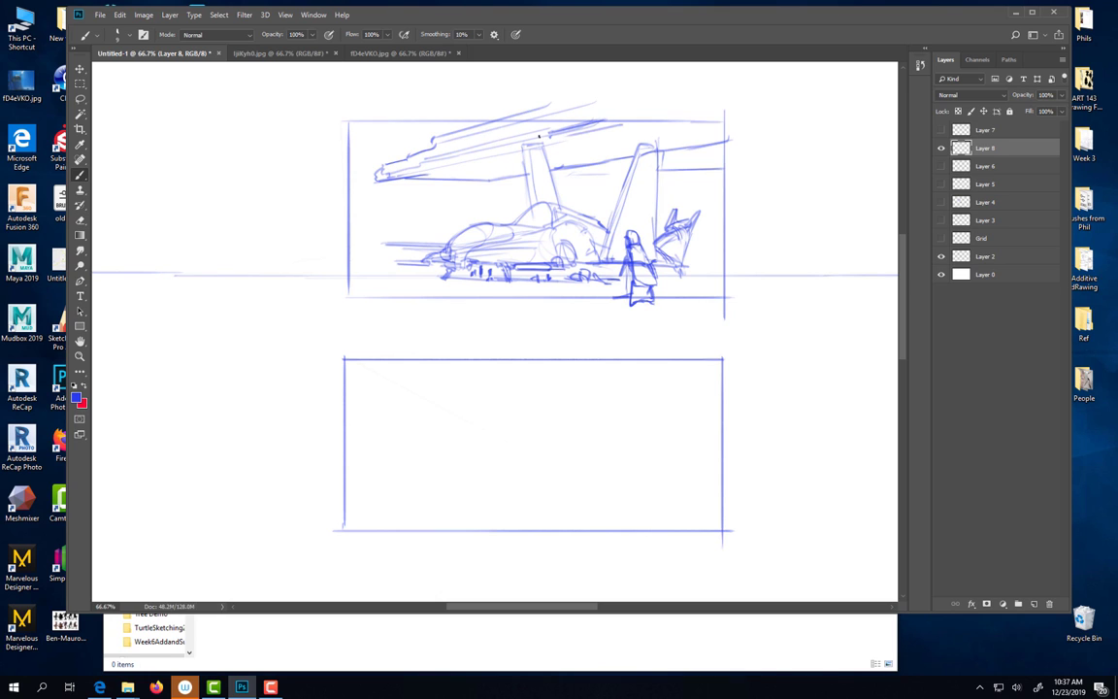
mouse_move(464, 133)
mouse_down()
mouse_move(400, 168)
mouse_move(497, 175)
mouse_up()
drag(579, 159, 592, 142)
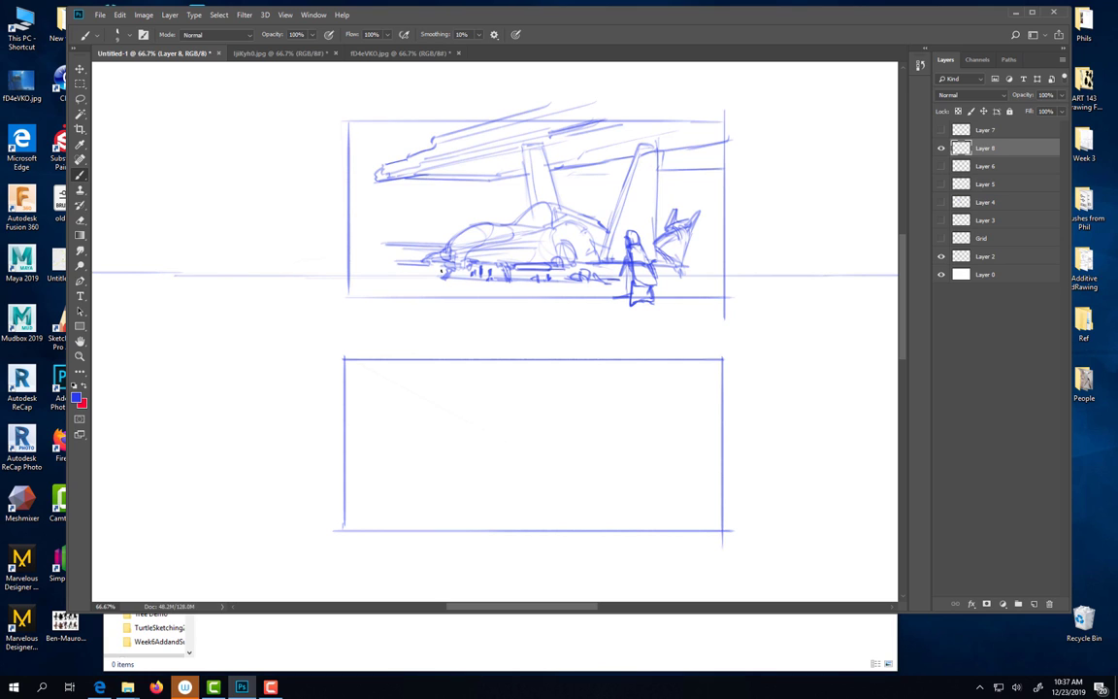
- Draw flat floor lines below the ship, and add small figures and ground objects in front of its nose
mouse_move(594, 295)
mouse_down()
mouse_move(420, 289)
mouse_move(605, 288)
mouse_up()
mouse_move(570, 287)
mouse_down()
mouse_move(431, 282)
mouse_move(342, 255)
mouse_move(484, 260)
mouse_up()
mouse_move(429, 257)
mouse_down()
mouse_move(377, 250)
mouse_move(374, 262)
mouse_move(493, 288)
mouse_move(469, 288)
mouse_up()
mouse_move(396, 281)
mouse_down()
mouse_move(413, 283)
mouse_move(400, 281)
mouse_up()
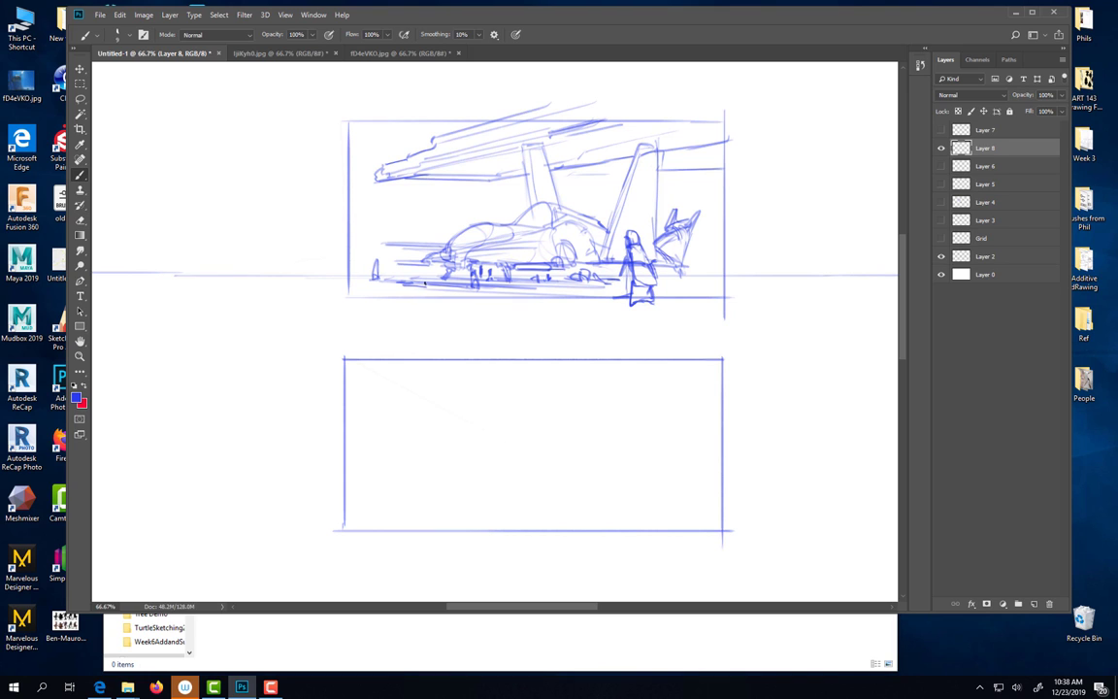
- Extend the floor lines past the frame's right edge, and reinforce the foreground figure's arm and cloak
drag(470, 258, 558, 261)
drag(655, 289, 743, 287)
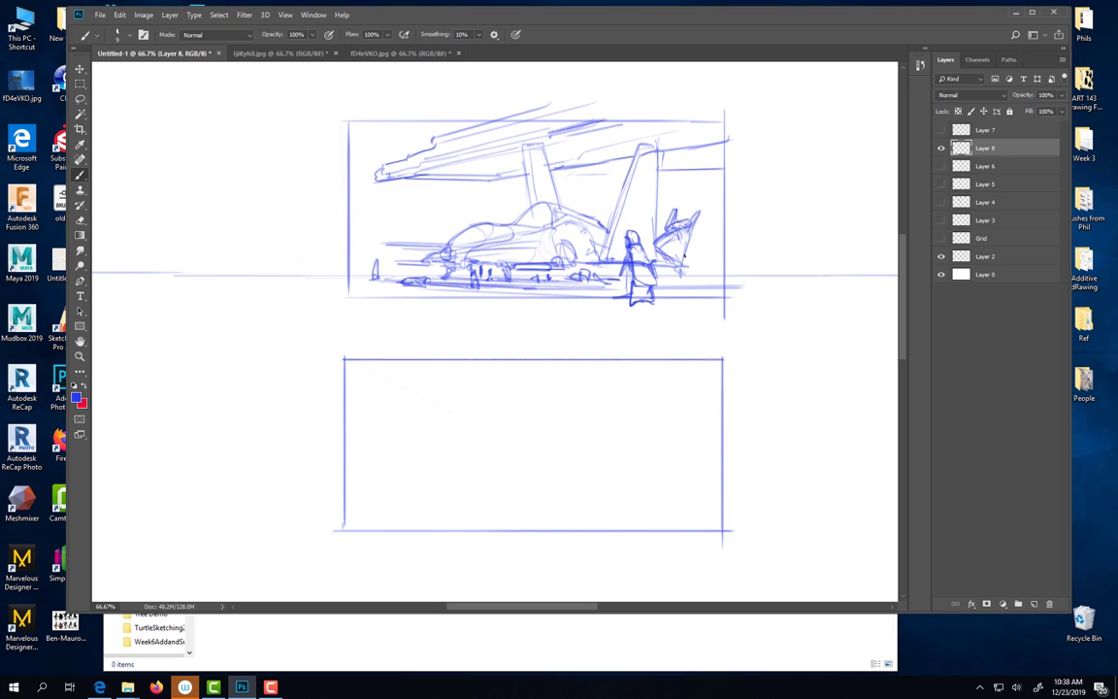
mouse_move(658, 267)
mouse_down()
mouse_move(682, 266)
mouse_move(685, 280)
mouse_move(655, 303)
mouse_move(631, 278)
mouse_move(658, 306)
mouse_up()
mouse_move(625, 250)
mouse_down()
mouse_move(616, 269)
mouse_move(608, 256)
mouse_move(622, 277)
mouse_move(652, 259)
mouse_move(658, 303)
mouse_up()
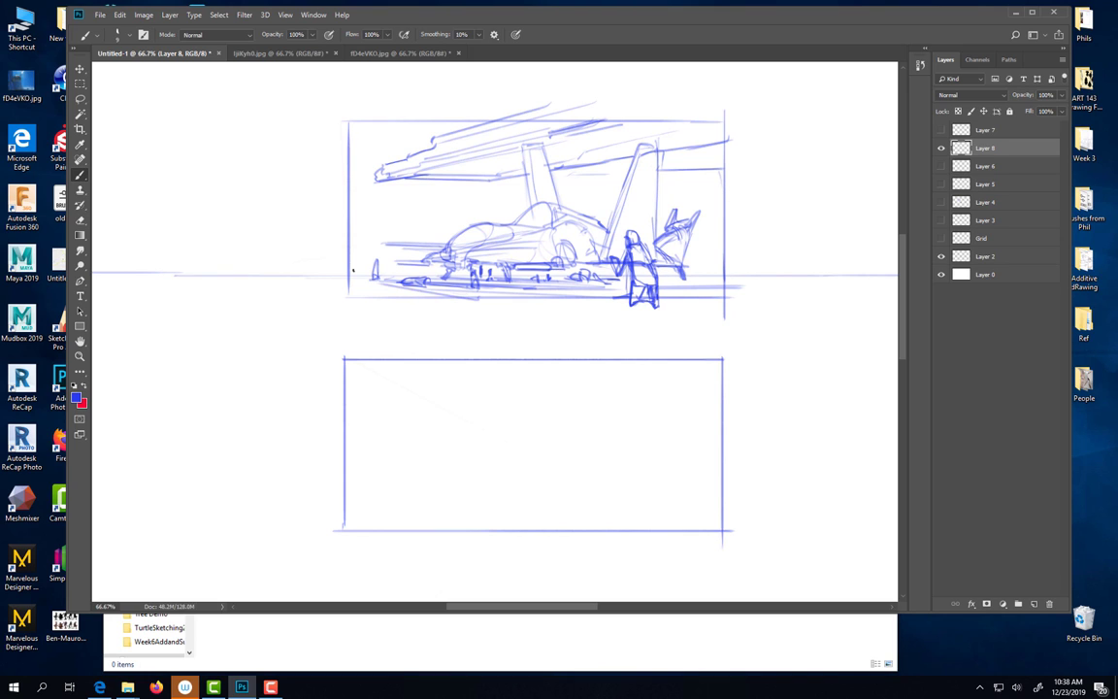
- Draw a thick foreground pillar along the upper frame's left edge with an angled top brace and a slanting base
mouse_move(395, 115)
mouse_down()
mouse_move(359, 139)
mouse_move(360, 255)
mouse_move(349, 254)
mouse_move(387, 304)
mouse_up()
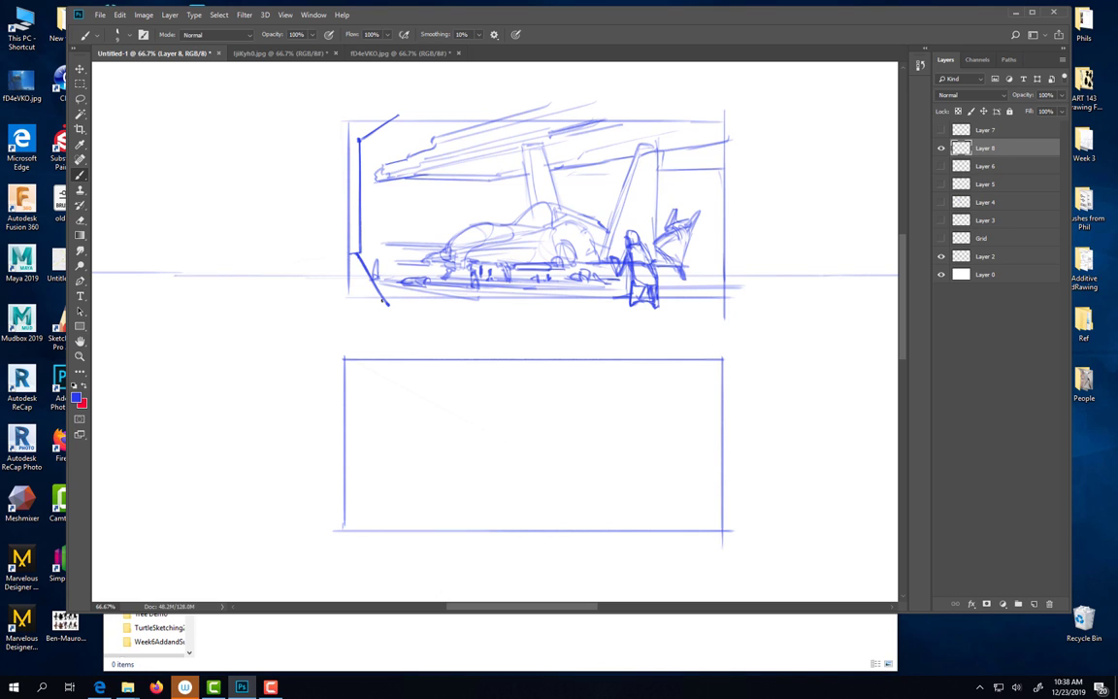
drag(350, 256, 367, 299)
mouse_move(347, 137)
mouse_down()
mouse_move(365, 135)
mouse_move(361, 199)
mouse_up()
drag(350, 146, 355, 246)
mouse_move(362, 202)
mouse_down()
mouse_move(362, 254)
mouse_move(401, 308)
mouse_up()
drag(360, 255, 372, 275)
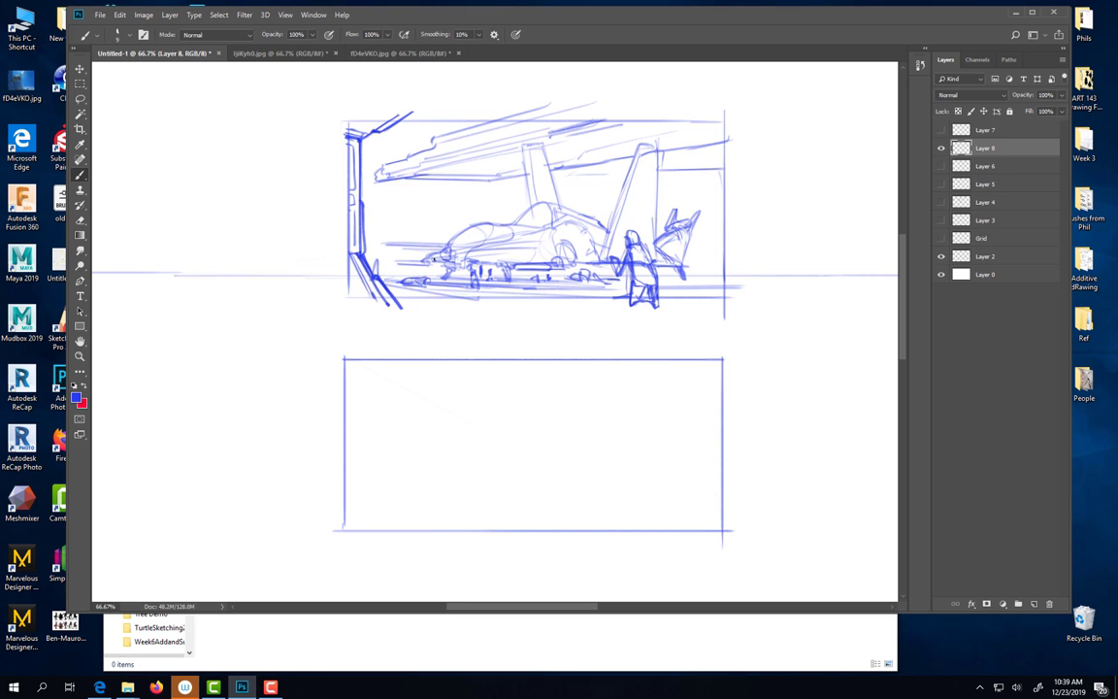
- Mark the ship's length and the overhead structure's lower edge with red lines, and undo both marks
drag(424, 261, 682, 255)
drag(387, 169, 563, 163)
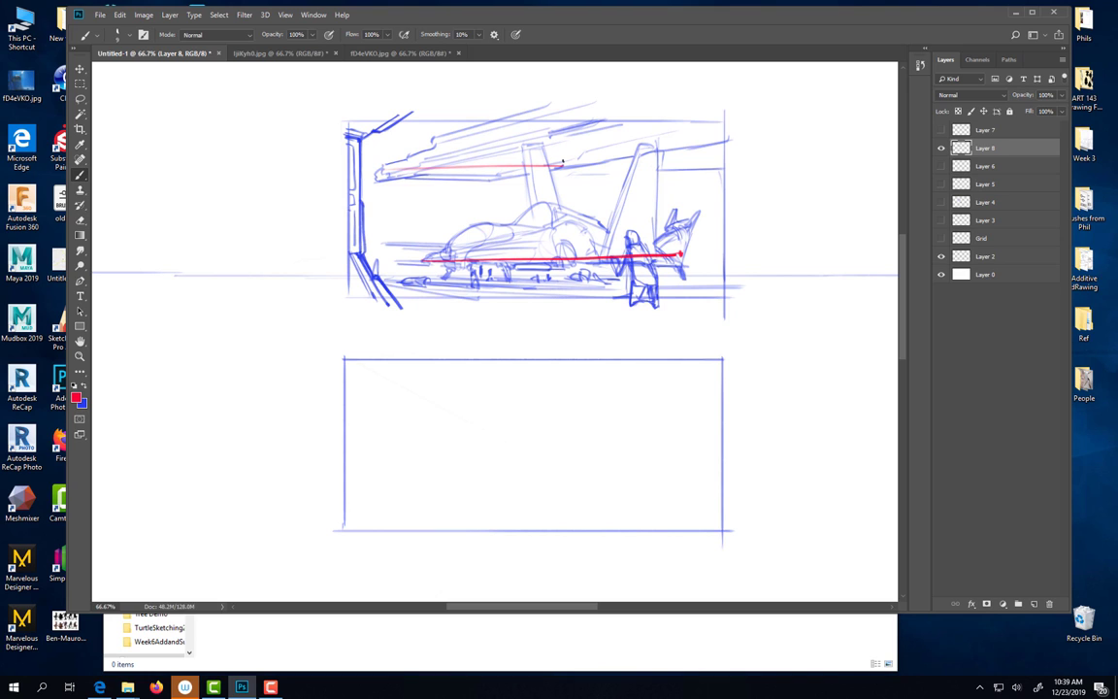
key(ctrl+z)
key(ctrl+z)
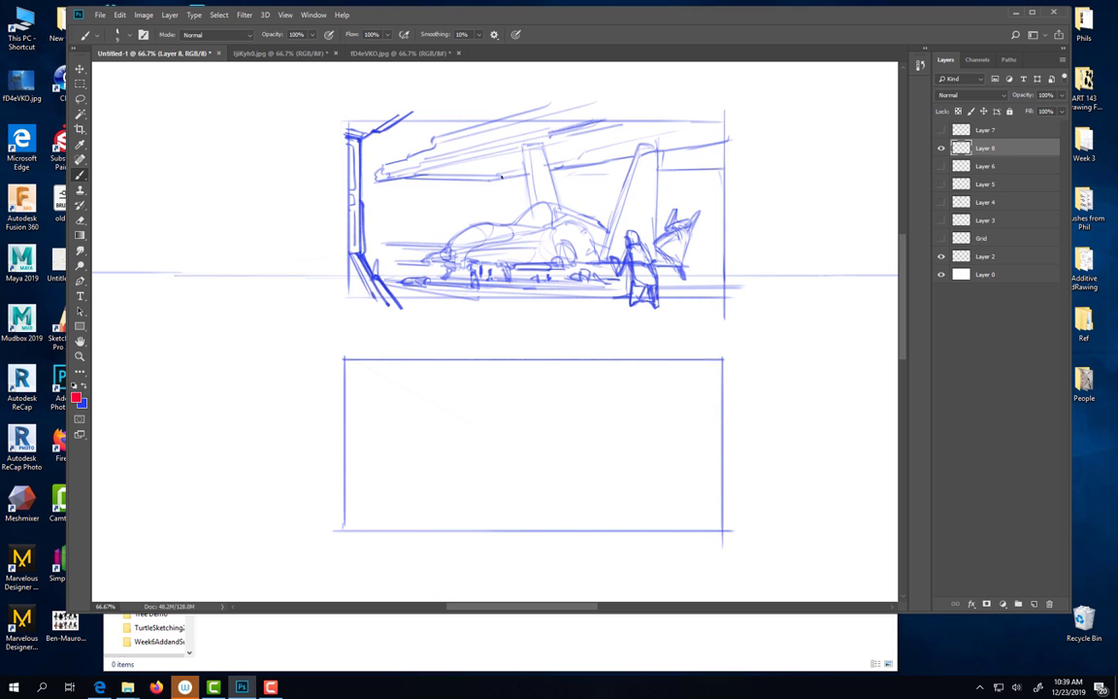
- In blue, extend the overhead structure's lower edge, and add horizontal wall lines and a curved support behind the ship's tail
drag(497, 180, 511, 179)
key(ctrl+z)
mouse_move(554, 184)
mouse_down()
mouse_move(671, 189)
mouse_move(655, 190)
mouse_move(703, 164)
mouse_move(672, 185)
mouse_move(735, 184)
mouse_up()
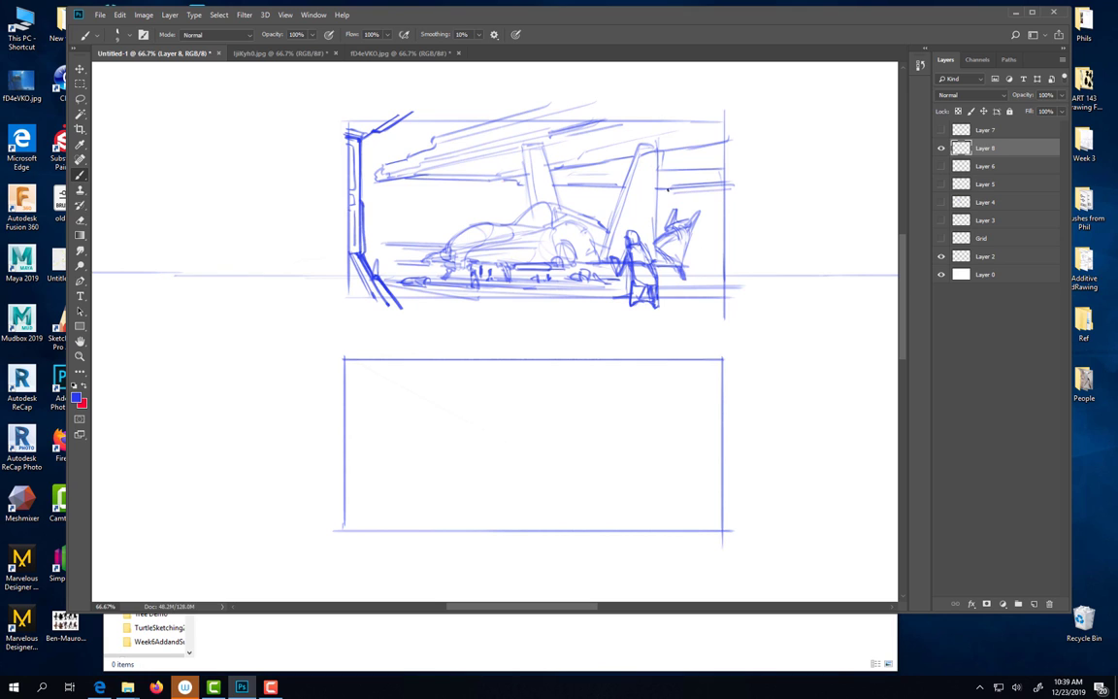
drag(667, 184, 683, 210)
drag(689, 239, 725, 240)
mouse_move(666, 216)
mouse_down()
mouse_move(723, 213)
mouse_move(686, 210)
mouse_move(723, 188)
mouse_move(695, 230)
mouse_up()
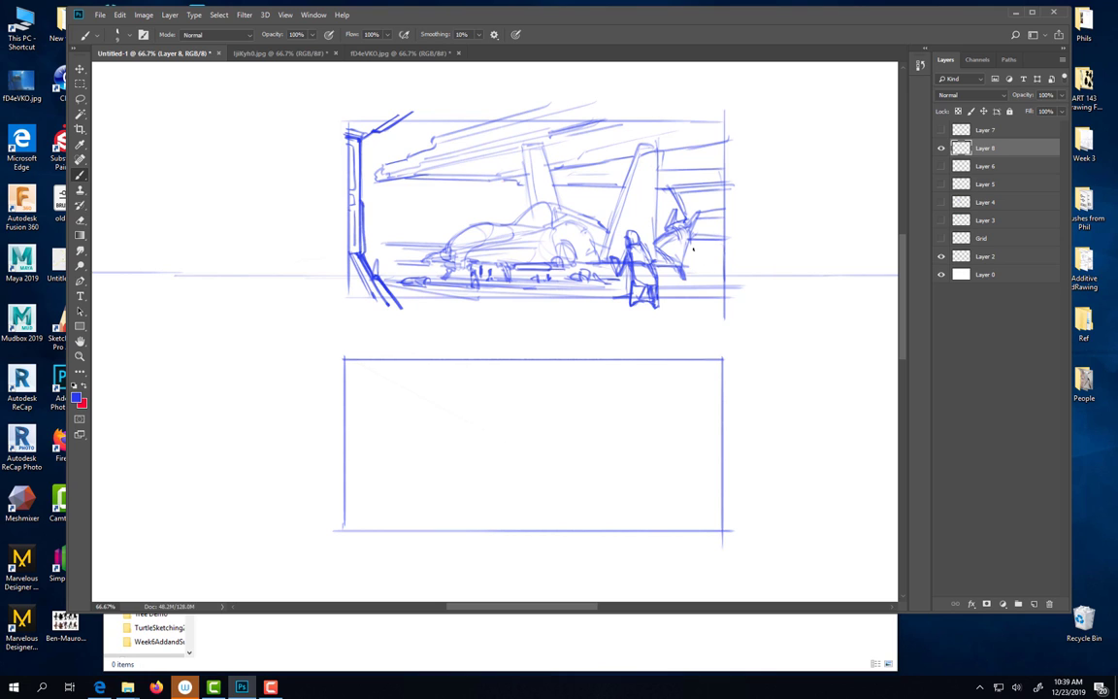
- Add floor lines behind the foreground figure, and a background support curving down to the floor near the ship's nose
mouse_move(695, 266)
mouse_down()
mouse_move(692, 281)
mouse_move(732, 284)
mouse_move(741, 271)
mouse_up()
drag(659, 279, 699, 282)
drag(649, 279, 735, 272)
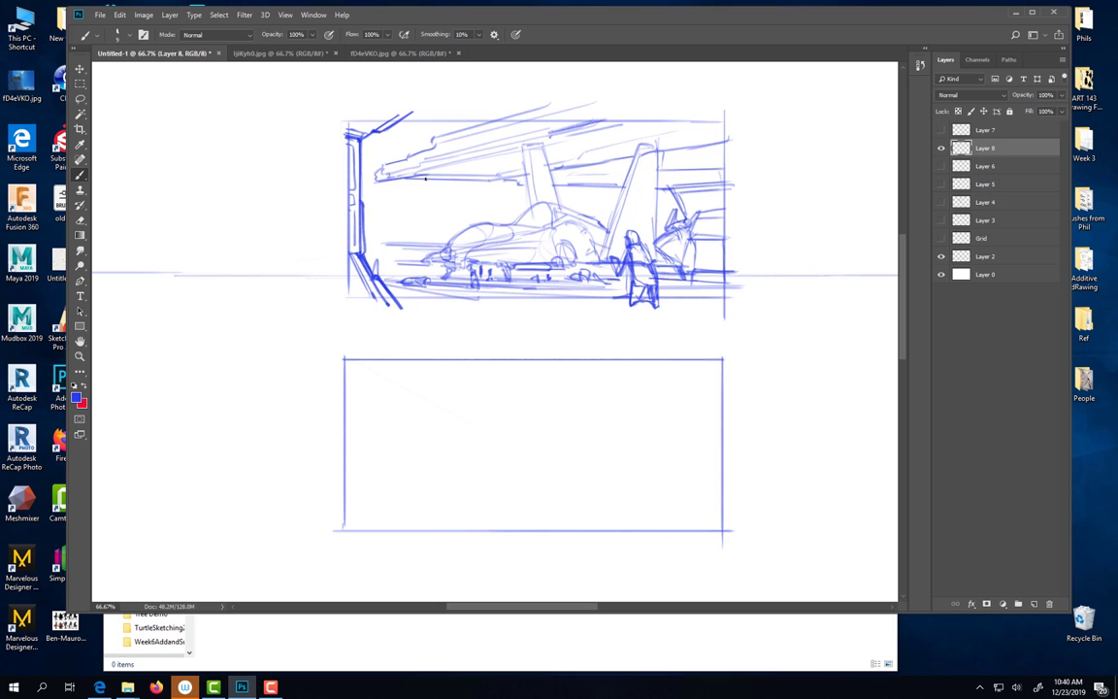
mouse_move(410, 177)
mouse_down()
mouse_move(432, 242)
mouse_move(426, 279)
mouse_up()
mouse_move(424, 183)
mouse_down()
mouse_move(423, 234)
mouse_move(423, 222)
mouse_move(401, 281)
mouse_up()
- Darken the ship's silhouette along both wings, the canopy, the nose, the back and the tail fins
drag(544, 145, 556, 190)
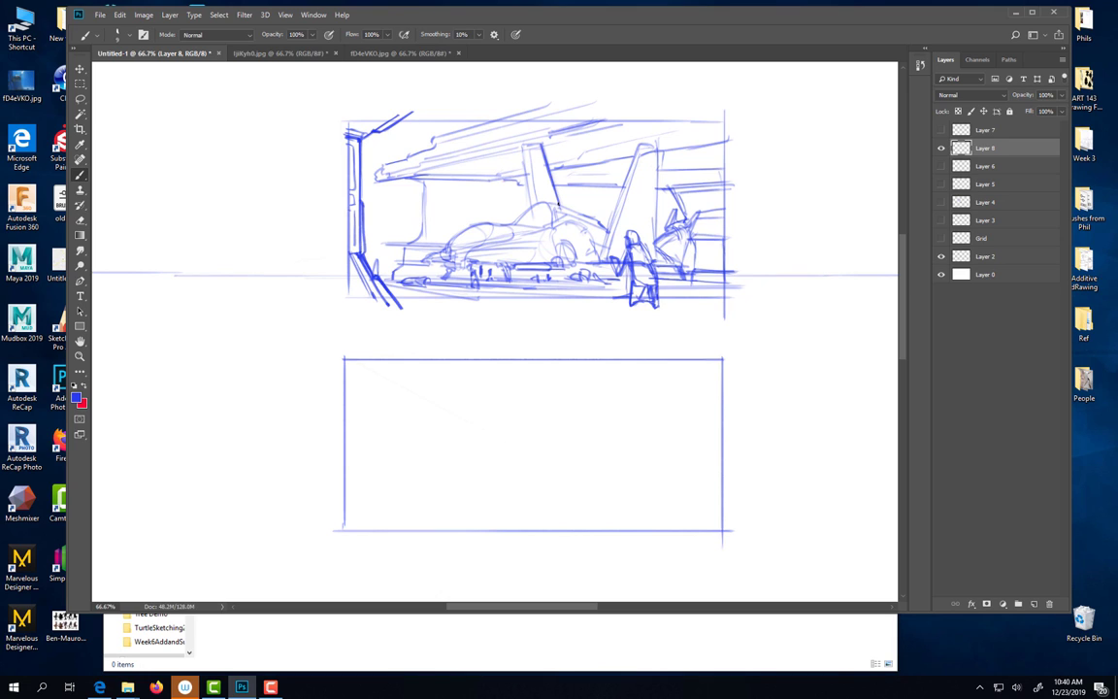
drag(523, 148, 531, 215)
mouse_move(531, 215)
mouse_down()
mouse_move(523, 146)
mouse_move(540, 144)
mouse_up()
mouse_move(533, 207)
mouse_down()
mouse_move(509, 225)
mouse_move(462, 230)
mouse_move(420, 261)
mouse_up()
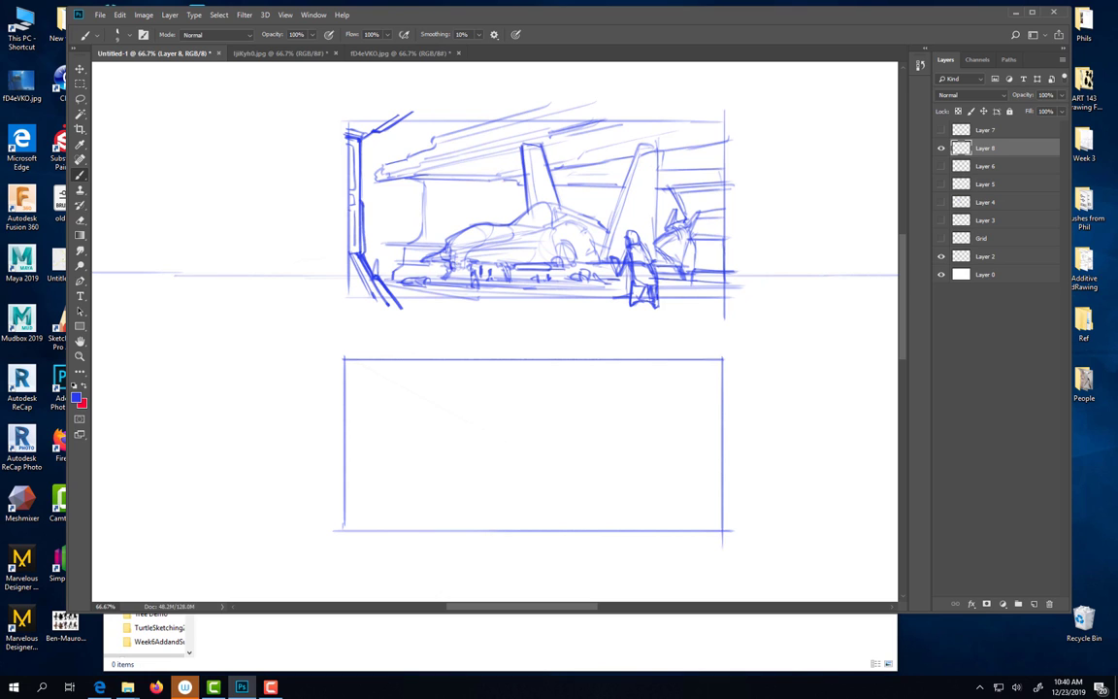
mouse_move(562, 206)
mouse_down()
mouse_move(608, 231)
mouse_move(619, 201)
mouse_move(611, 223)
mouse_up()
mouse_move(627, 171)
mouse_down()
mouse_move(641, 141)
mouse_move(654, 143)
mouse_up()
mouse_move(658, 144)
mouse_down()
mouse_move(653, 234)
mouse_move(667, 232)
mouse_move(676, 206)
mouse_move(679, 220)
mouse_move(702, 206)
mouse_move(688, 279)
mouse_up()
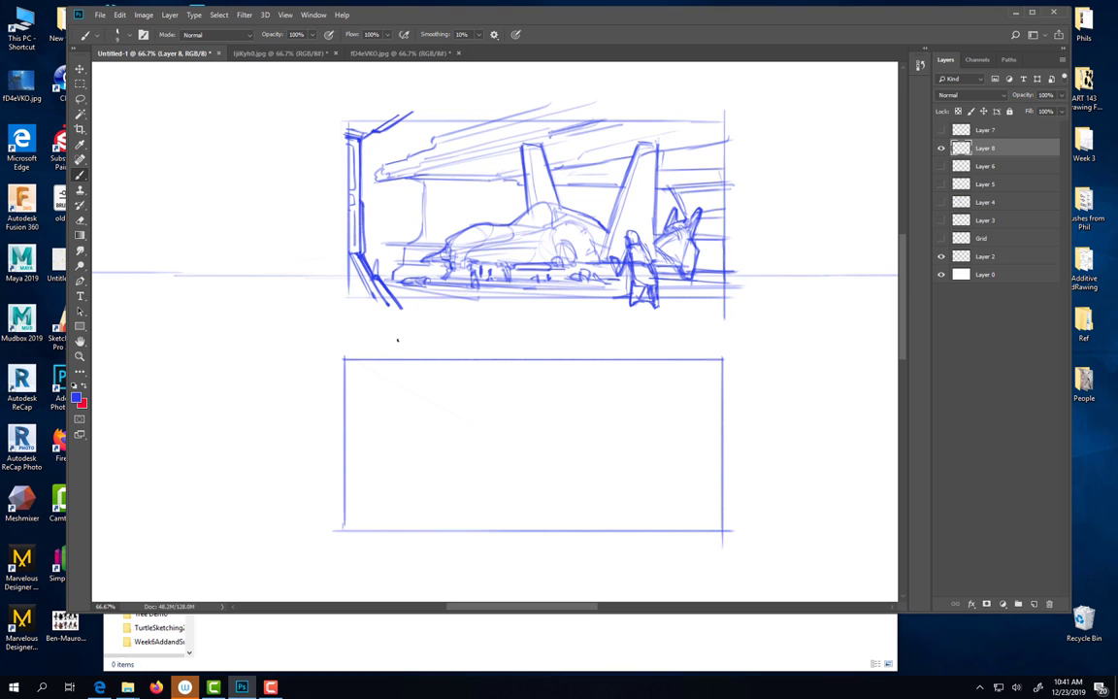
- Darken the upper frame's borders, and draw a small downward arrow above its upper left corner
drag(724, 123, 724, 294)
mouse_move(724, 122)
mouse_down()
mouse_move(347, 123)
mouse_move(347, 291)
mouse_move(724, 296)
mouse_up()
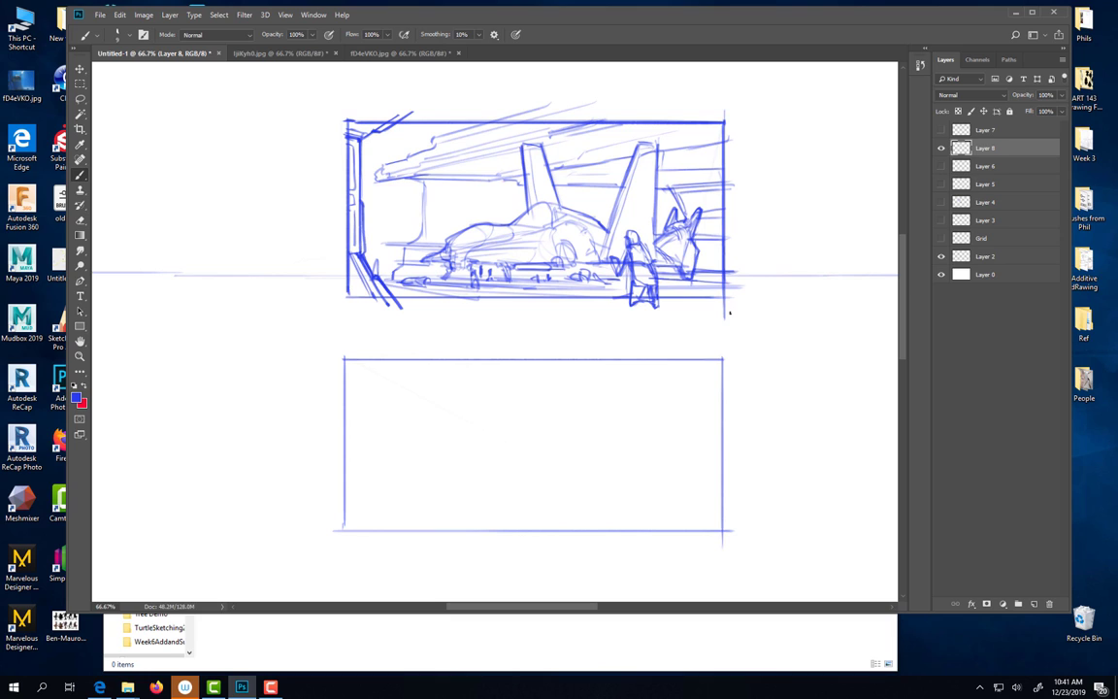
drag(524, 235, 455, 266)
mouse_move(363, 84)
mouse_down()
mouse_move(369, 105)
mouse_move(373, 90)
mouse_up()
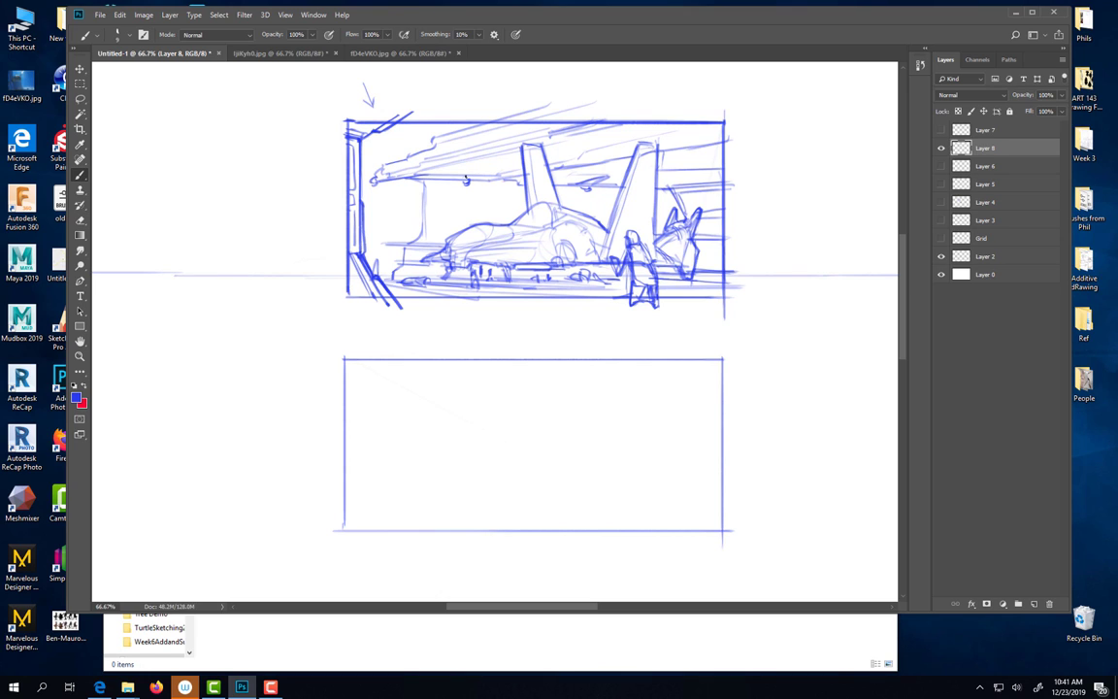
- Add small craft-like shapes at intervals along the overhead structure's lower edge and above the ship's tail
drag(373, 180, 466, 171)
drag(560, 181, 588, 177)
drag(677, 181, 664, 187)
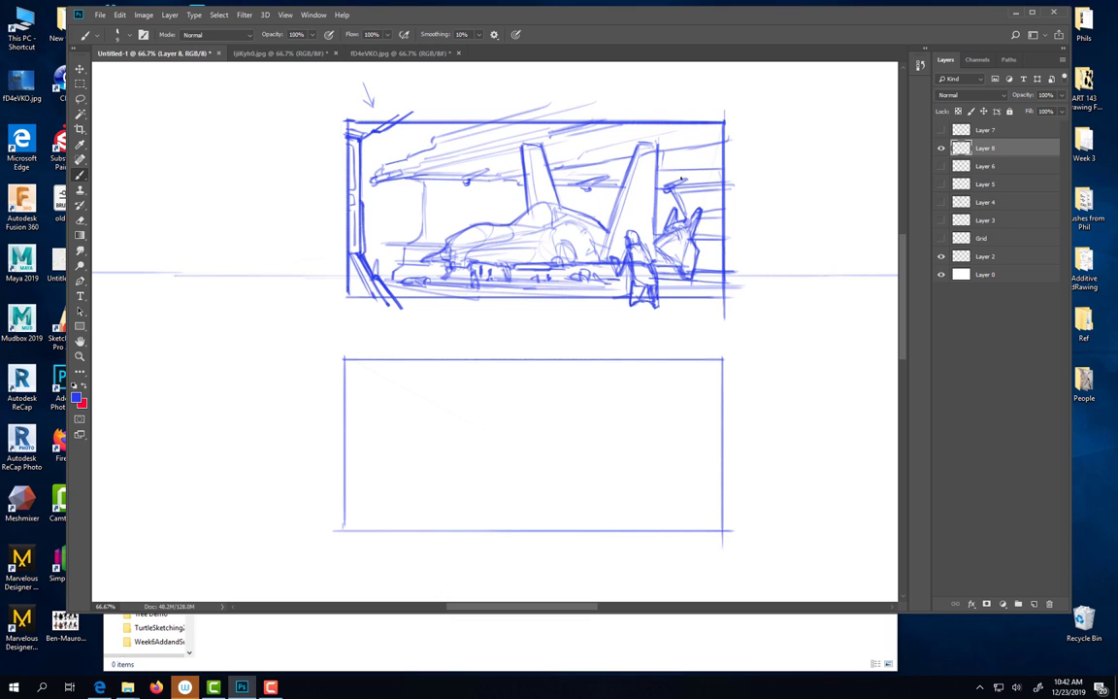
- Try a low horizon line across the lower frame, check the layer by toggling Layer 8's visibility, and undo the line
drag(313, 507, 785, 506)
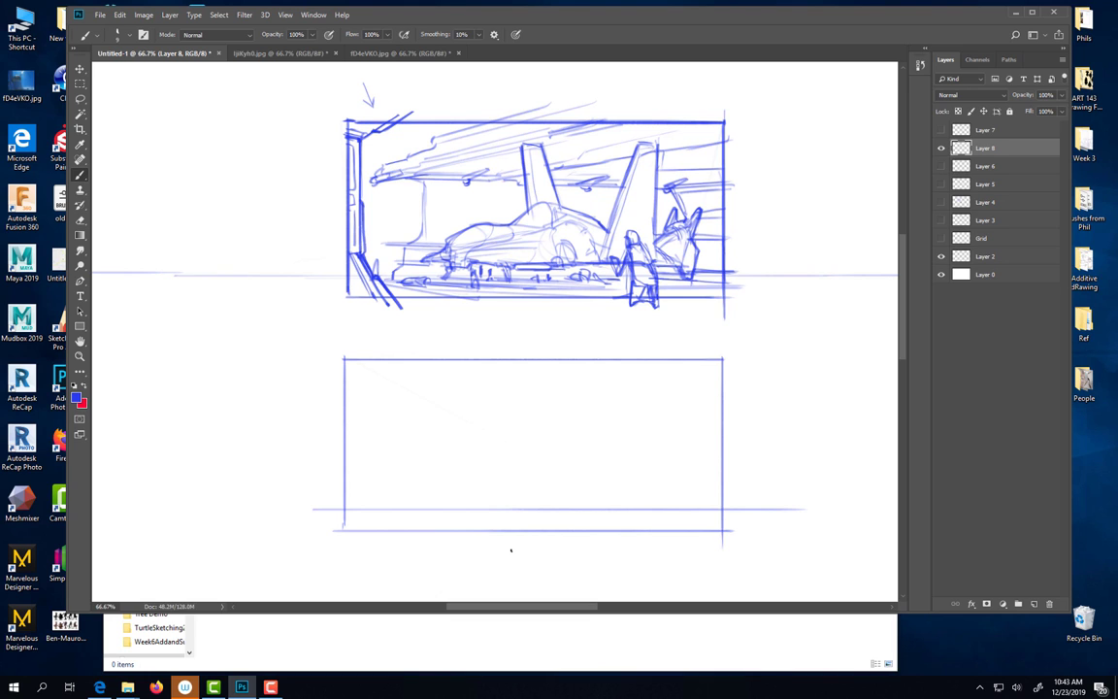
click(941, 149)
click(940, 150)
key(ctrl+z)
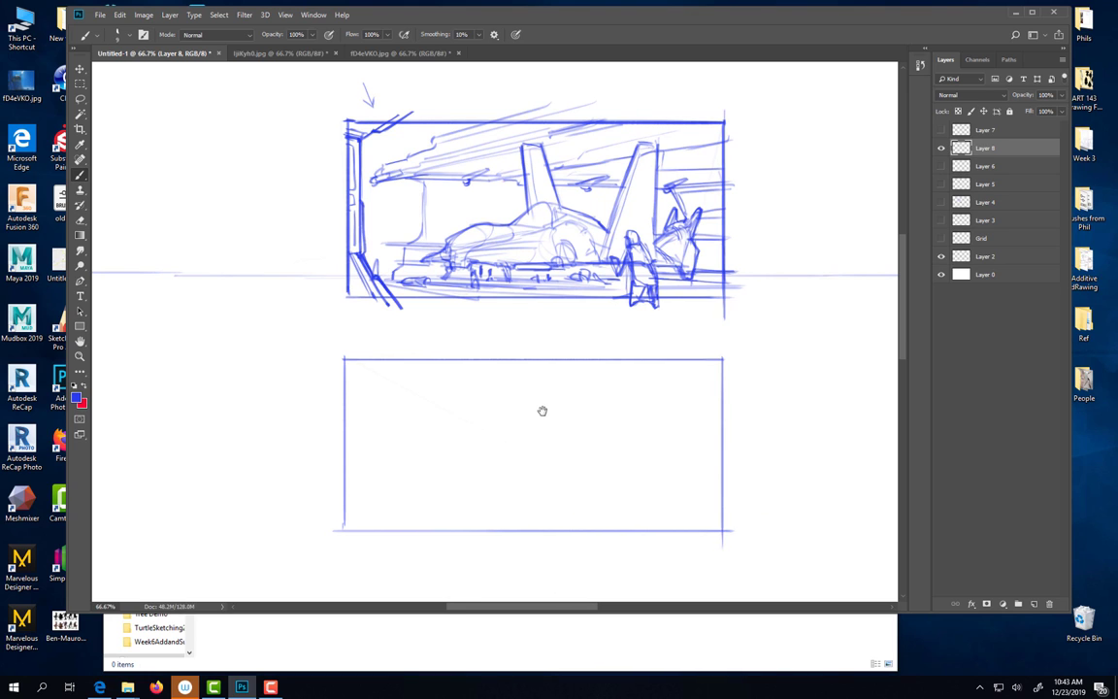
drag(547, 409, 526, 390)
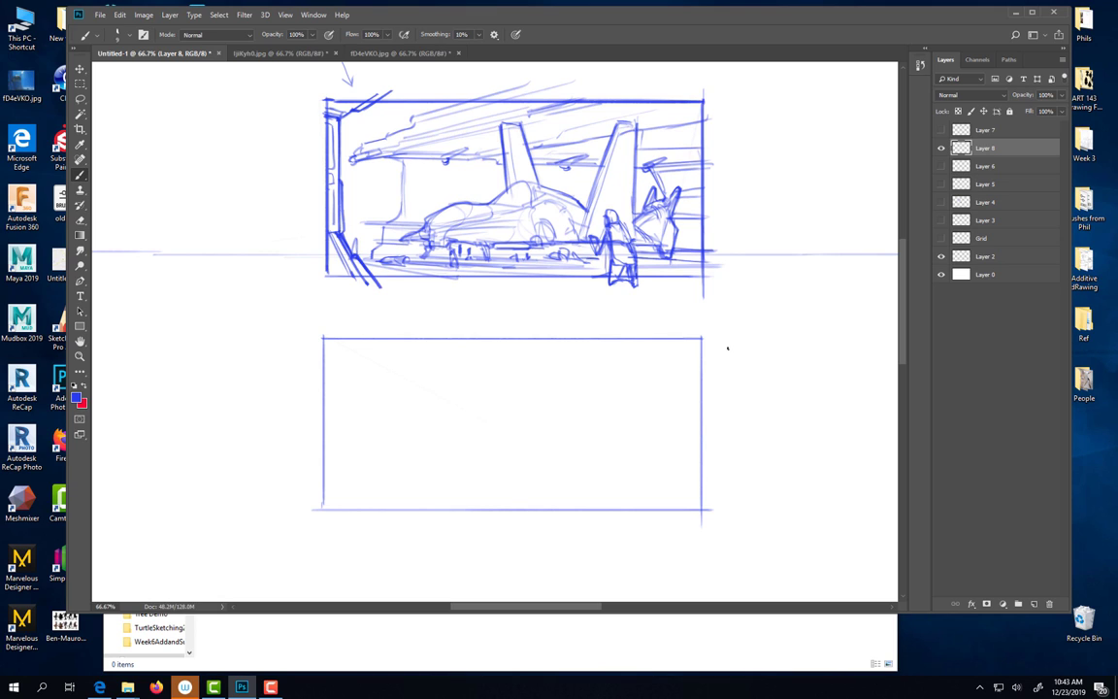
- Add a layer named Grid and draw a low horizon line across the lower frame, extending past both sides
click(1033, 604)
double_click(985, 148)
text(Grid)
key(Return)
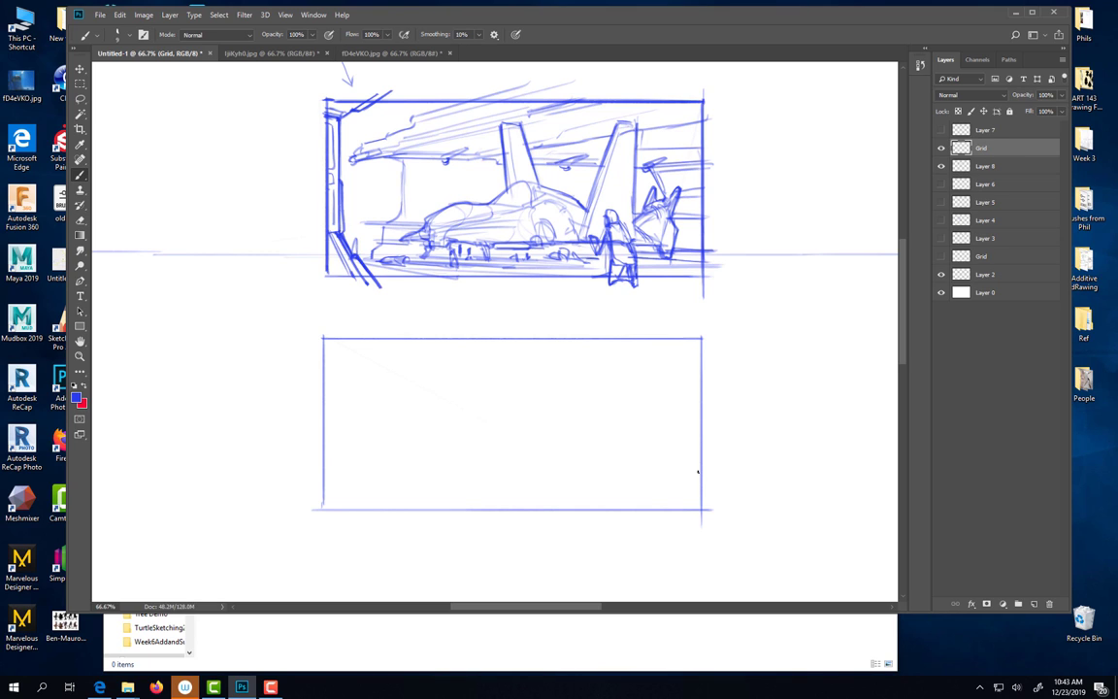
mouse_move(706, 476)
mouse_down()
mouse_move(745, 477)
mouse_move(633, 477)
mouse_up()
drag(296, 480, 275, 479)
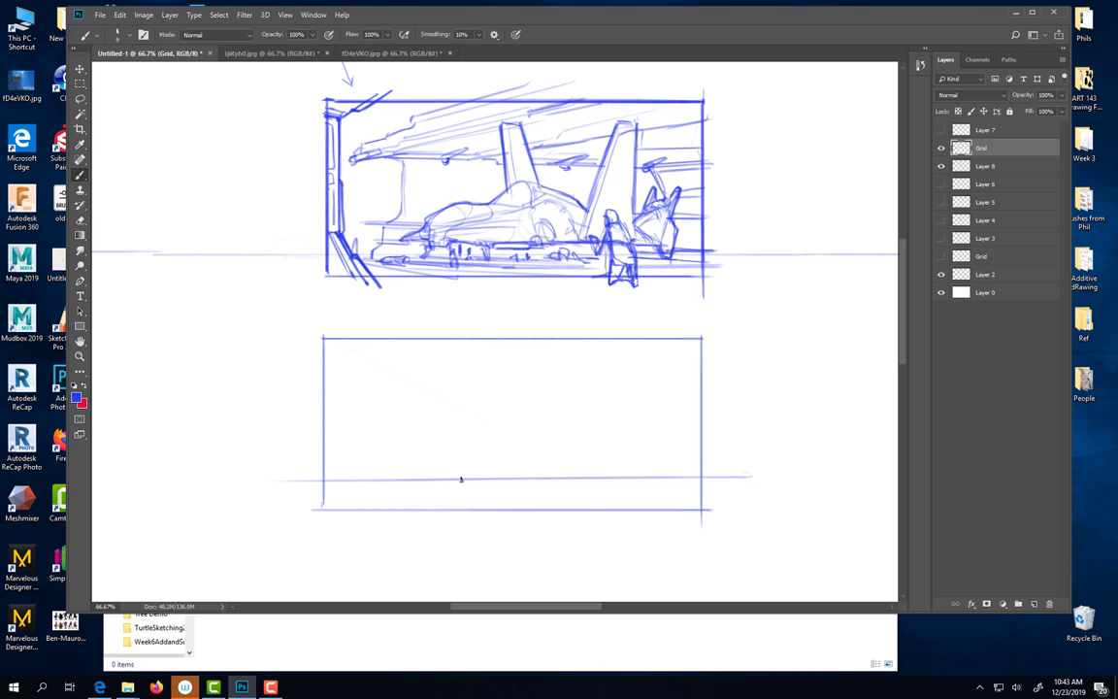
- Draw ground lines fanning out from a vanishing point on the lower frame's horizon, crossed by several near-horizontal lines
drag(463, 481, 556, 514)
drag(462, 481, 669, 525)
drag(462, 481, 792, 508)
drag(462, 481, 773, 489)
mouse_move(462, 480)
mouse_down()
mouse_move(448, 518)
mouse_move(403, 519)
mouse_up()
drag(460, 480, 356, 521)
drag(459, 480, 306, 520)
mouse_move(458, 480)
mouse_down()
mouse_move(283, 504)
mouse_move(462, 483)
mouse_move(459, 505)
mouse_up()
mouse_move(466, 481)
mouse_down()
mouse_move(462, 538)
mouse_move(485, 511)
mouse_up()
drag(724, 483, 709, 484)
mouse_move(294, 489)
mouse_down()
mouse_move(723, 488)
mouse_move(604, 496)
mouse_move(651, 495)
mouse_up()
drag(335, 516, 463, 508)
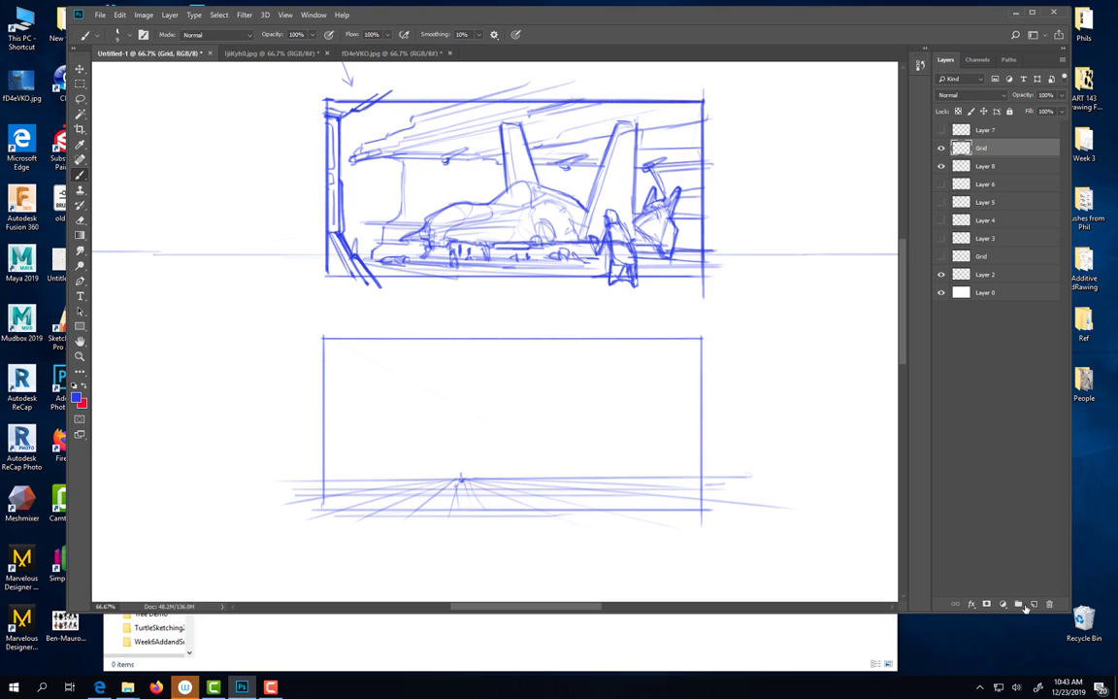
- Add a layer named Vehicle above the new Grid layer and duplicate it as Vehicle copy
click(1034, 605)
double_click(986, 148)
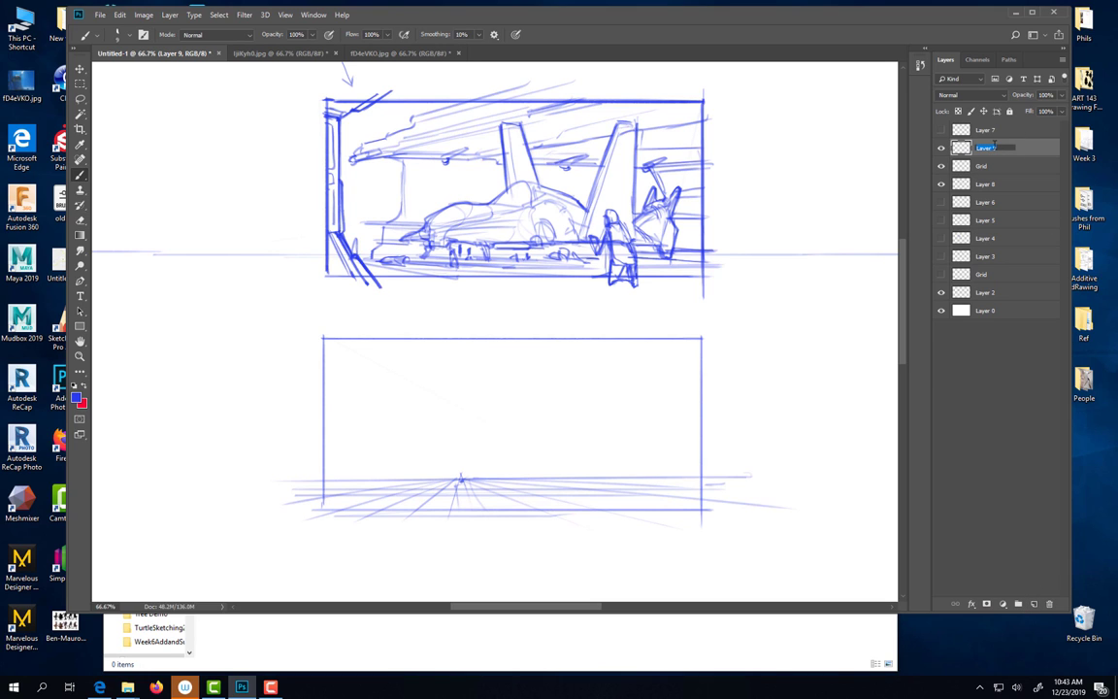
text(Vehicle)
key(Return)
right_click(994, 148)
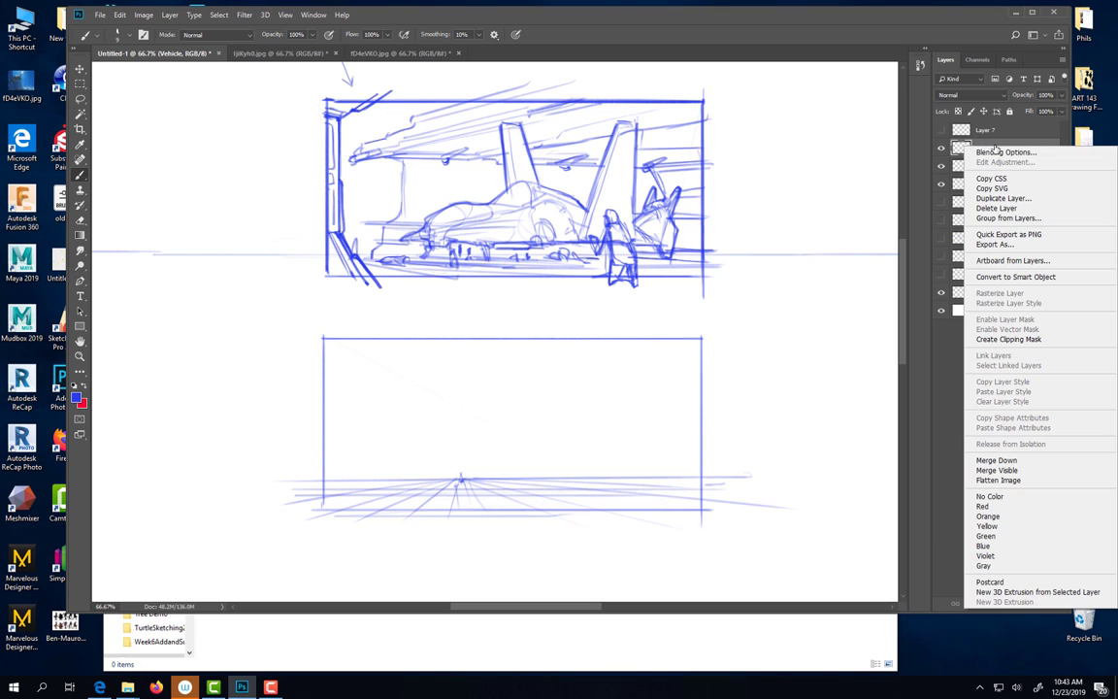
click(1000, 198)
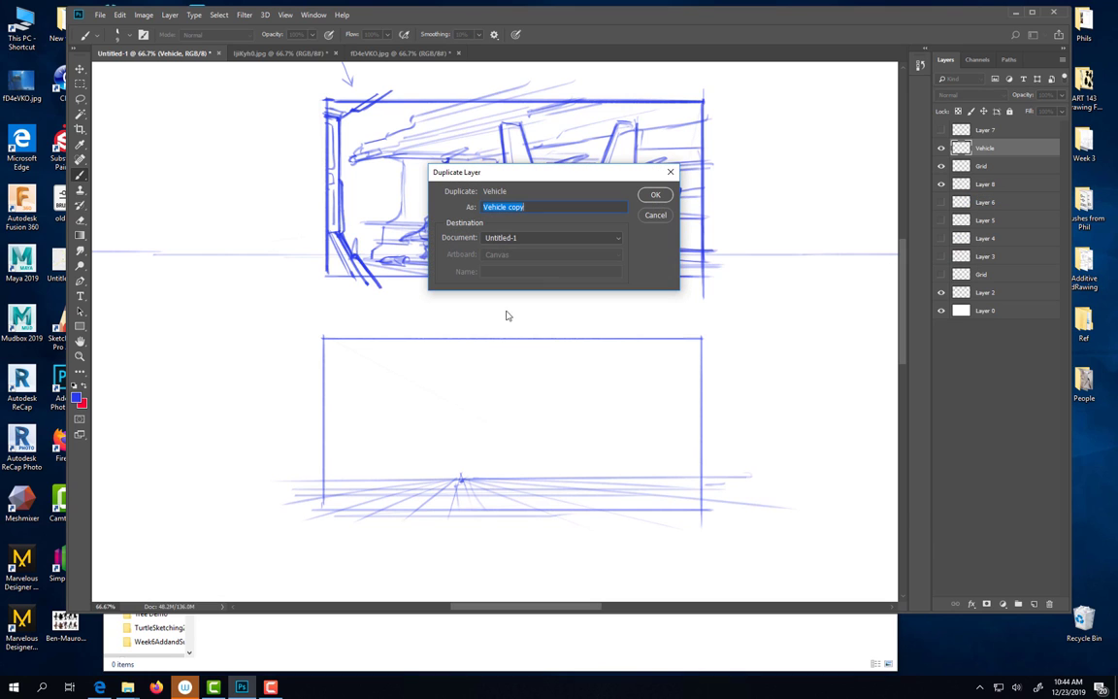
click(655, 197)
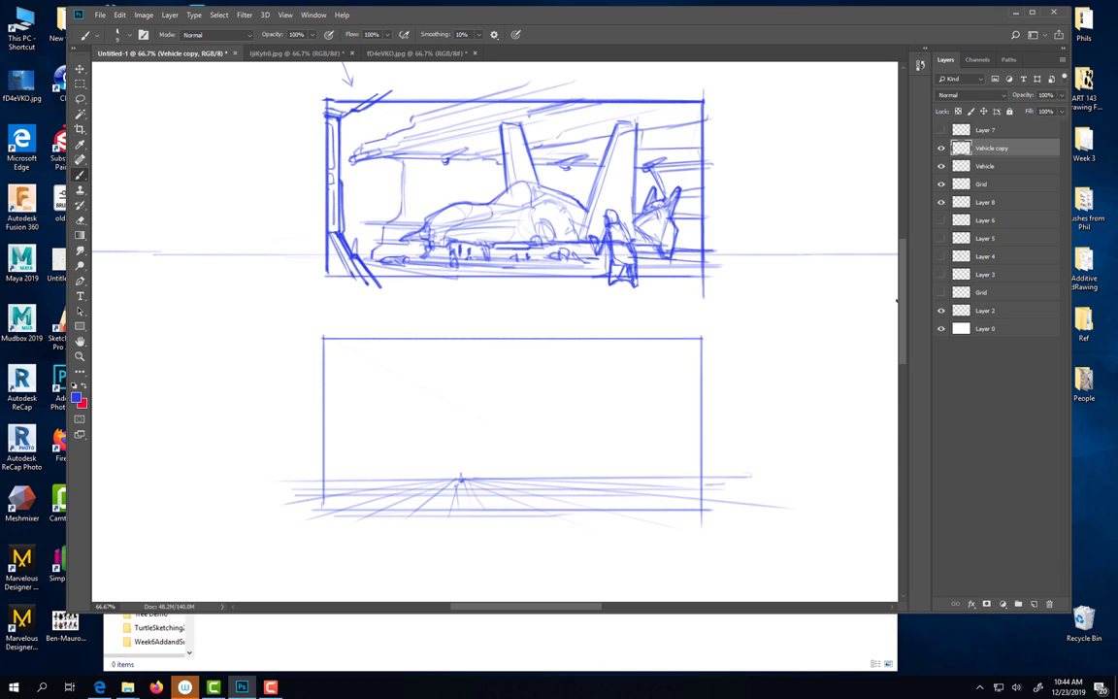
- Hide the new Grid layer and, on the Vehicle layer, sketch crossed axes, a round fuselage and wing lines in the lower frame
key(alt+bracketleft)
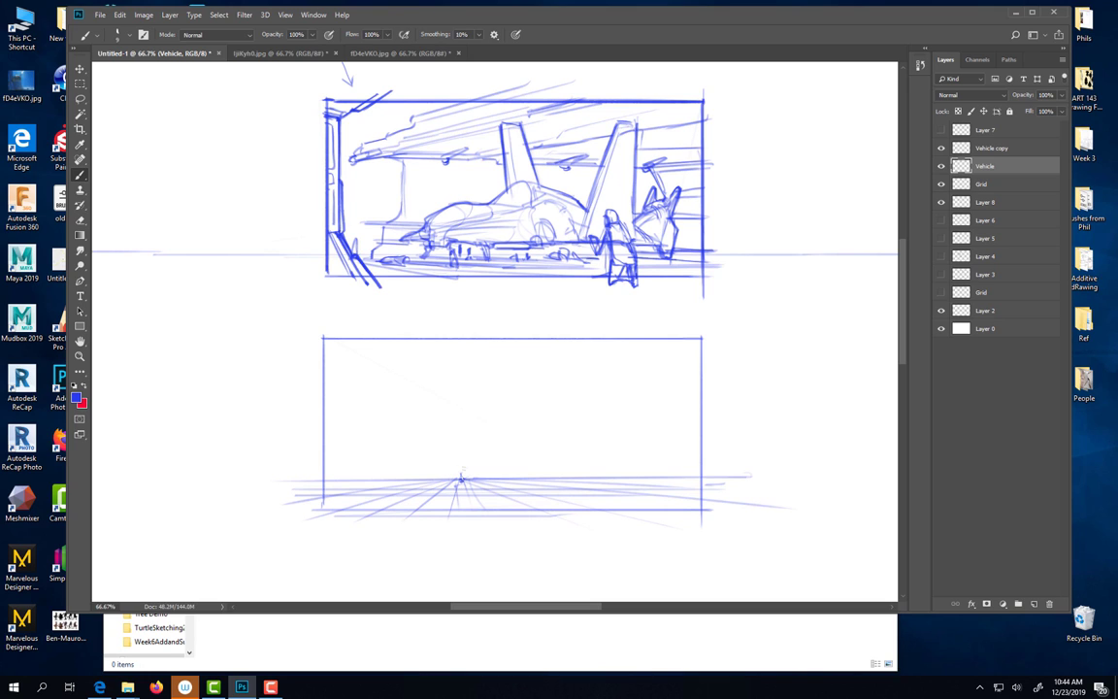
click(941, 184)
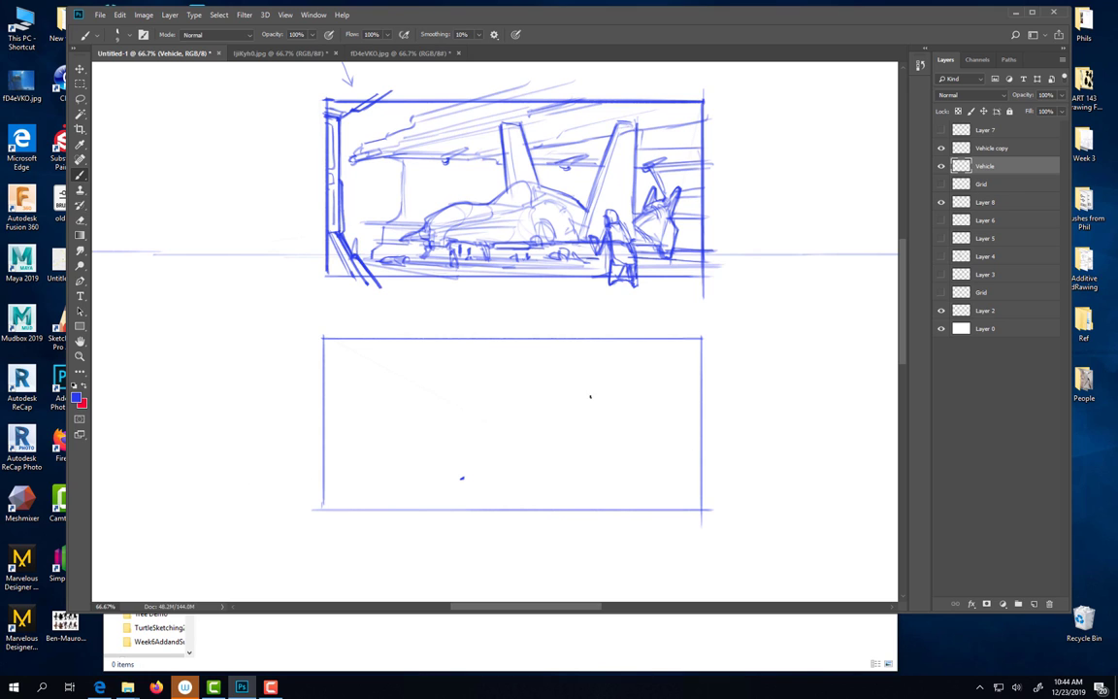
mouse_move(525, 418)
mouse_down()
mouse_move(640, 371)
mouse_move(621, 376)
mouse_up()
drag(548, 361, 593, 433)
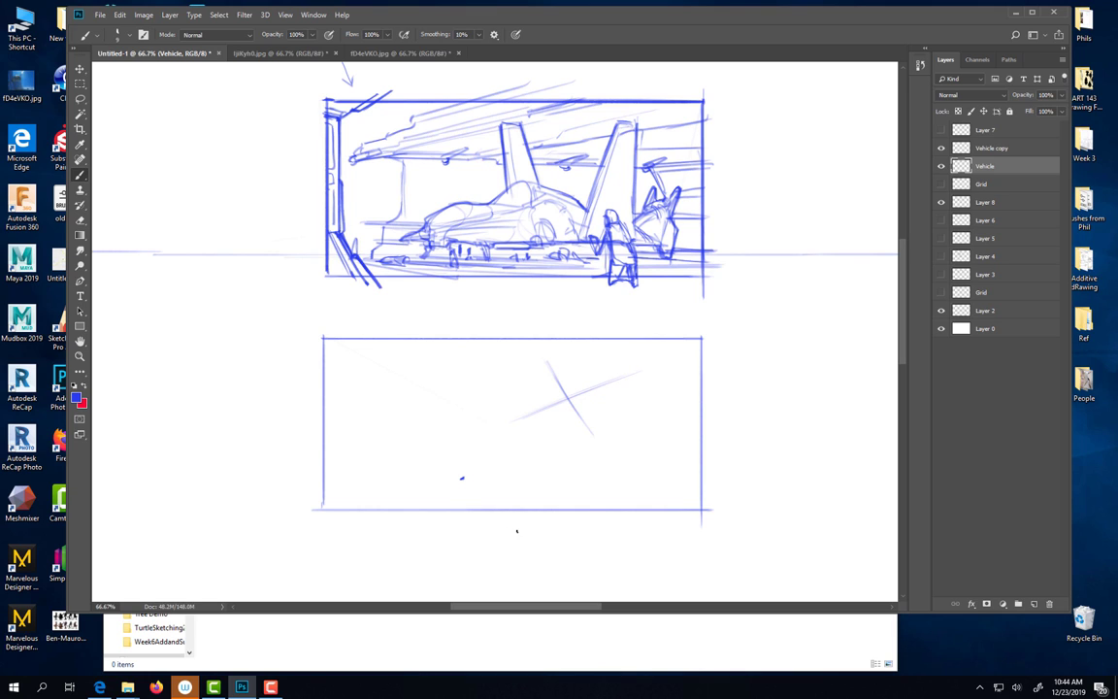
mouse_move(523, 412)
mouse_down()
mouse_move(605, 377)
mouse_move(545, 393)
mouse_move(541, 380)
mouse_move(570, 388)
mouse_move(546, 388)
mouse_move(565, 379)
mouse_move(564, 391)
mouse_move(552, 379)
mouse_move(572, 399)
mouse_move(547, 412)
mouse_move(581, 393)
mouse_move(556, 412)
mouse_move(543, 398)
mouse_move(570, 392)
mouse_move(565, 412)
mouse_move(551, 412)
mouse_move(576, 413)
mouse_move(587, 387)
mouse_move(636, 371)
mouse_up()
drag(574, 396, 619, 376)
drag(583, 401, 636, 378)
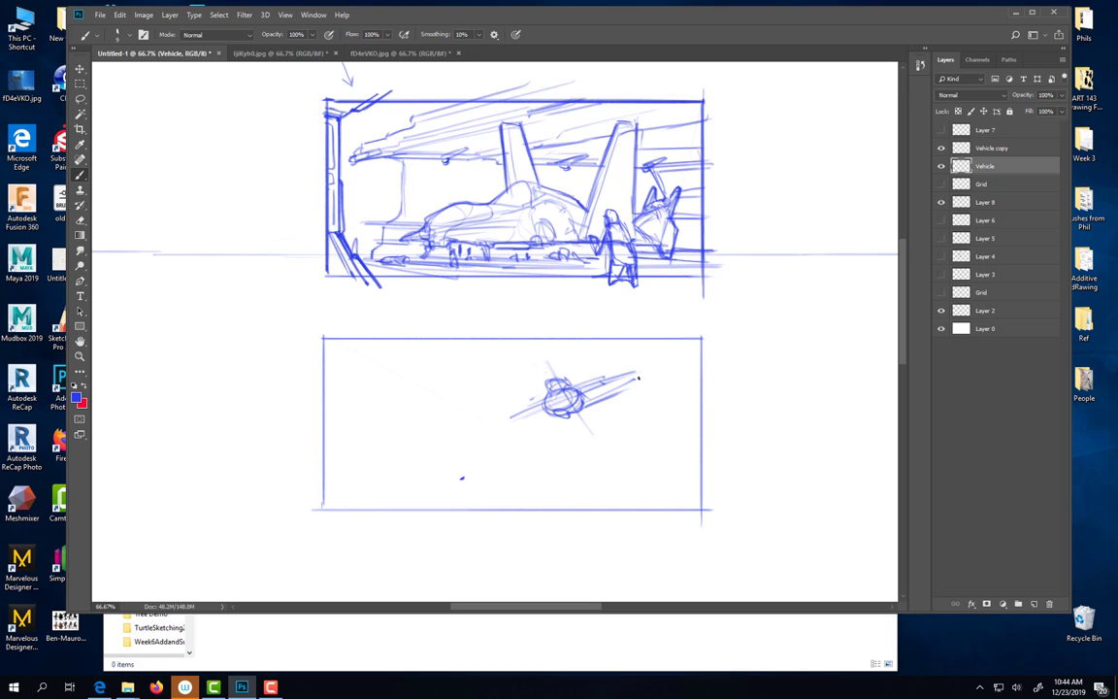
- Shape the craft's long upper wing with its vertical fin, an engine beside the fuselage, and the tapering lower body
drag(577, 393, 632, 377)
mouse_move(585, 390)
mouse_down()
mouse_move(643, 379)
mouse_move(533, 420)
mouse_move(569, 385)
mouse_move(532, 421)
mouse_up()
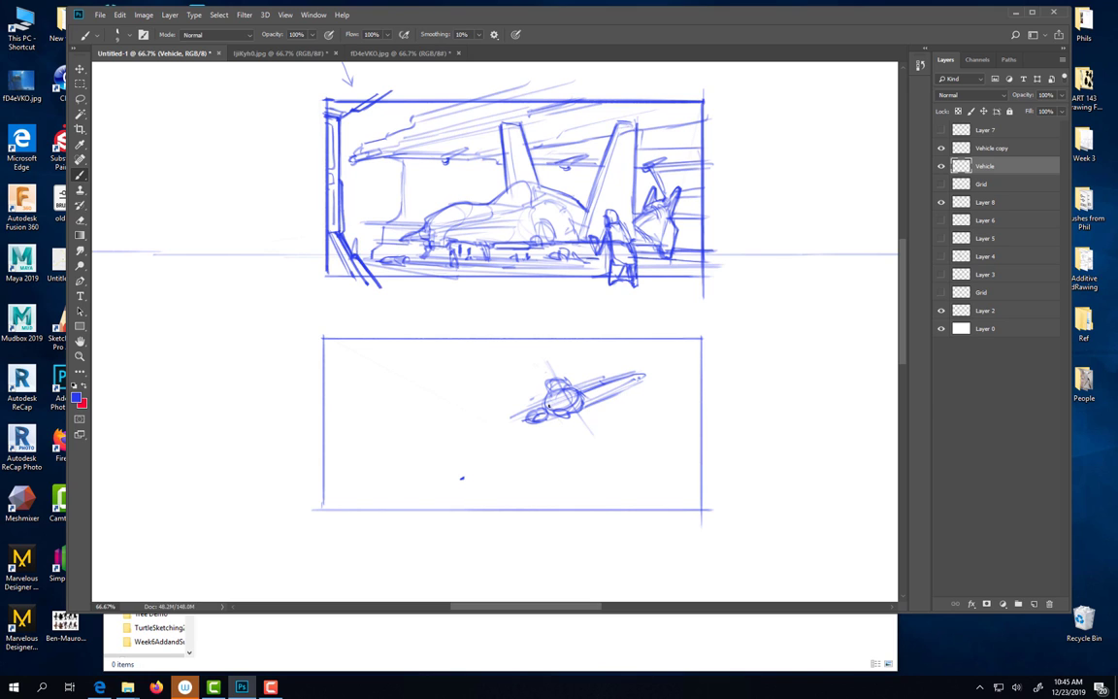
mouse_move(581, 400)
mouse_down()
mouse_move(587, 433)
mouse_move(588, 423)
mouse_up()
drag(583, 402, 590, 426)
mouse_move(639, 371)
mouse_down()
mouse_move(645, 379)
mouse_move(638, 364)
mouse_move(644, 378)
mouse_move(663, 369)
mouse_move(644, 380)
mouse_move(649, 391)
mouse_move(641, 380)
mouse_move(609, 399)
mouse_move(588, 440)
mouse_up()
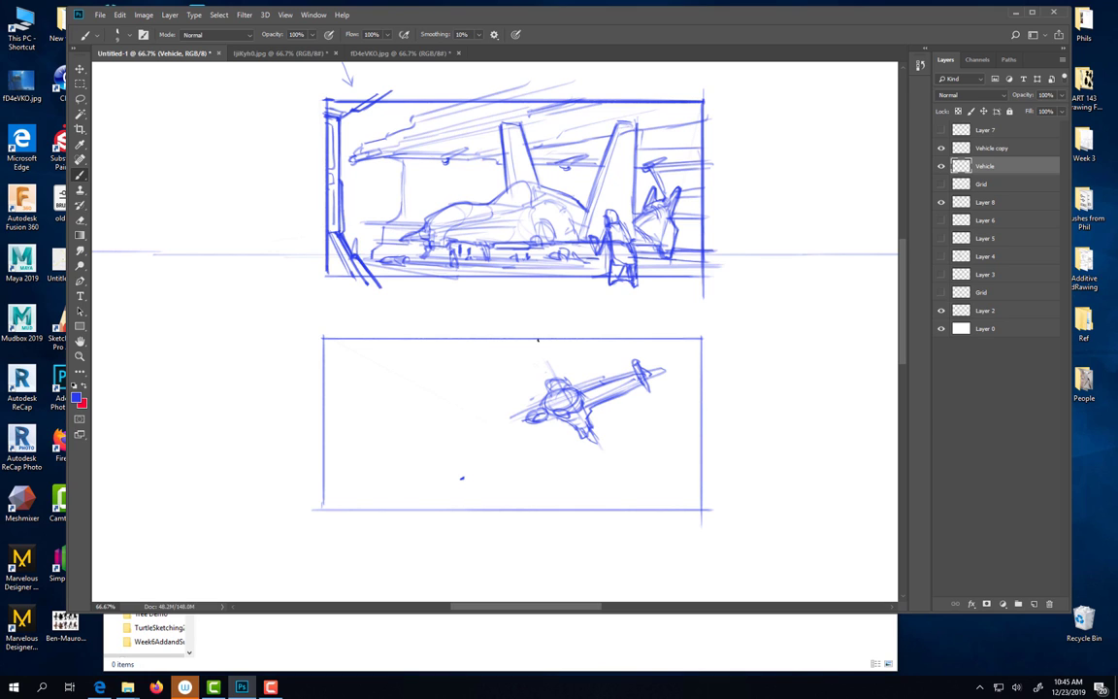
- Draw the craft's shorter wing with an angled tip, and extend the opposite wing beyond its fin
mouse_move(533, 409)
mouse_down()
mouse_move(496, 428)
mouse_move(546, 420)
mouse_move(506, 437)
mouse_move(486, 413)
mouse_up()
drag(579, 421, 594, 443)
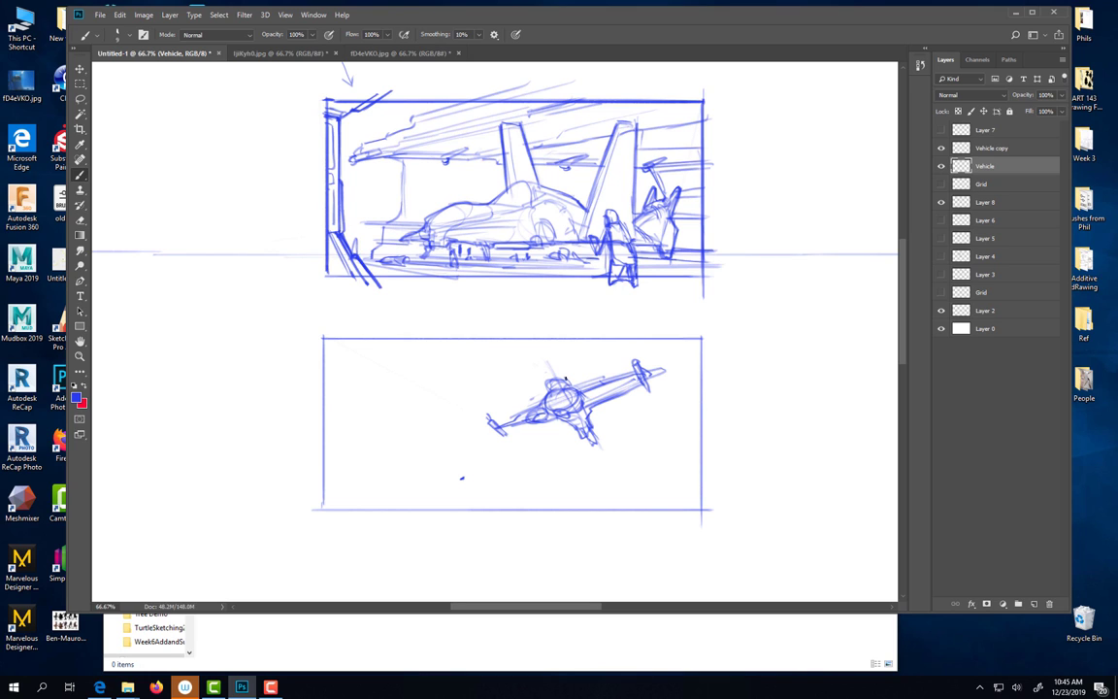
drag(645, 373, 681, 361)
mouse_move(611, 399)
mouse_down()
mouse_move(687, 366)
mouse_move(619, 382)
mouse_move(683, 363)
mouse_up()
mouse_move(532, 412)
mouse_down()
mouse_move(484, 418)
mouse_move(512, 430)
mouse_up()
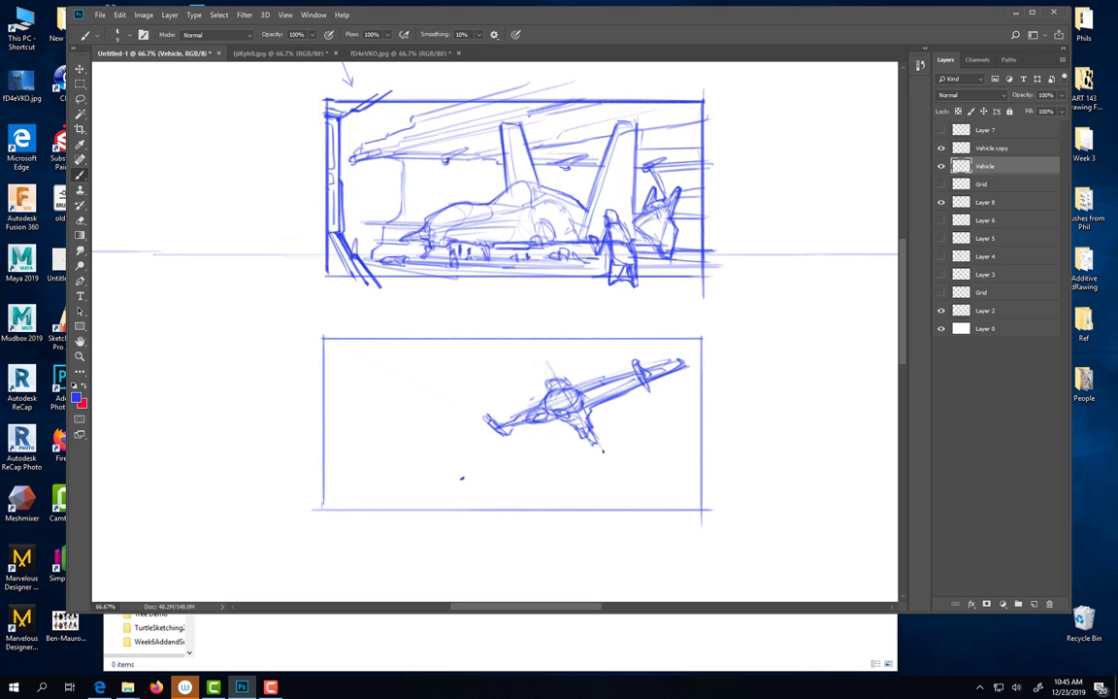
- Add the small tail section below the craft's body, and check the drawing by toggling the Vehicle layer's visibility
drag(589, 439, 597, 447)
mouse_move(596, 433)
mouse_down()
mouse_move(622, 434)
mouse_move(589, 444)
mouse_up()
click(940, 166)
click(941, 166)
click(941, 166)
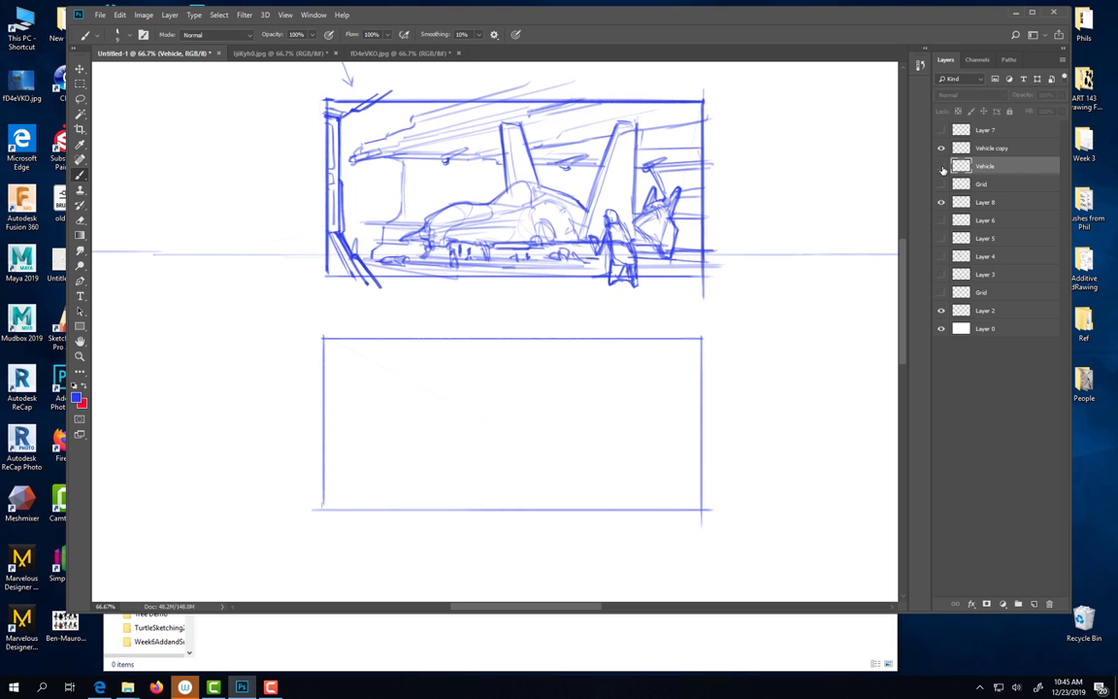
click(940, 166)
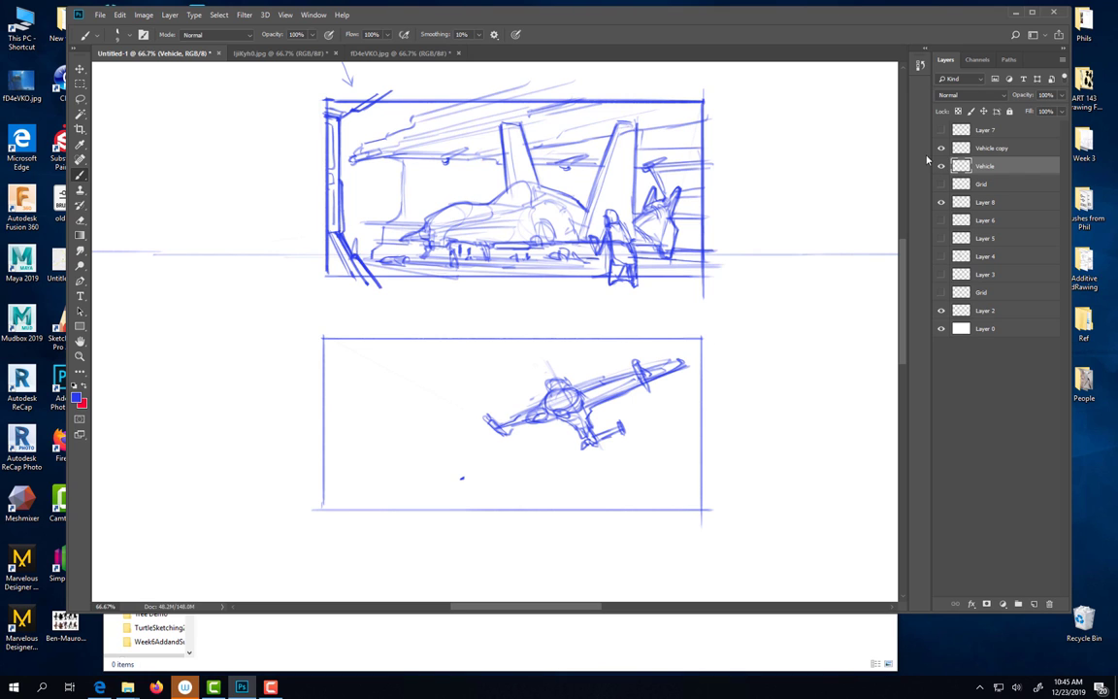
- Hide the Vehicle layer and, on Vehicle copy, sketch a smaller distant craft in the lower frame's upper left area
click(940, 167)
click(1001, 149)
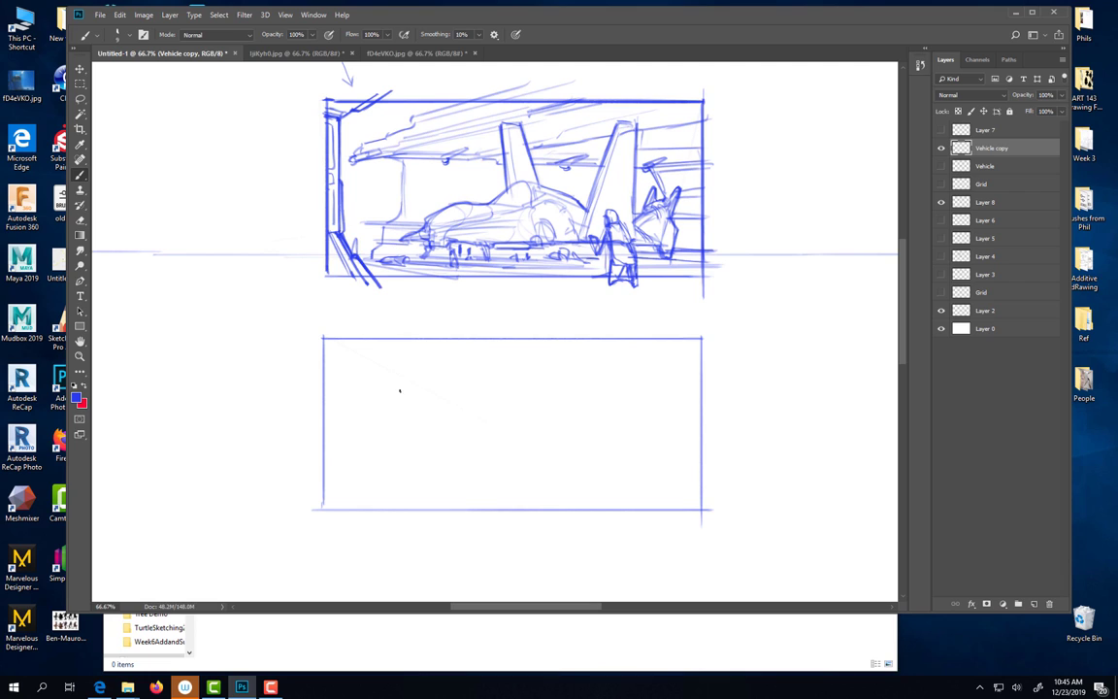
drag(380, 381, 423, 404)
mouse_move(399, 376)
mouse_down()
mouse_move(395, 405)
mouse_move(391, 378)
mouse_move(401, 395)
mouse_move(406, 369)
mouse_move(405, 398)
mouse_move(384, 394)
mouse_move(398, 404)
mouse_move(410, 388)
mouse_move(431, 410)
mouse_up()
drag(373, 376, 389, 392)
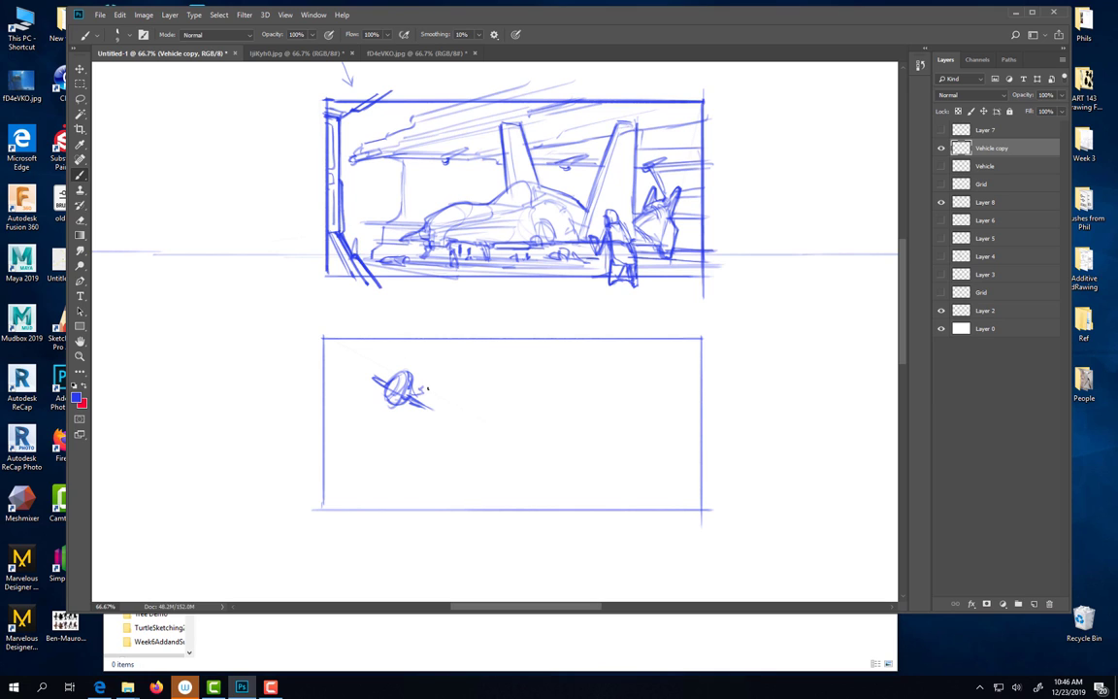
drag(423, 394, 436, 384)
- Show the Vehicle layer and the lower composition's Grid layer together with the small craft
click(941, 167)
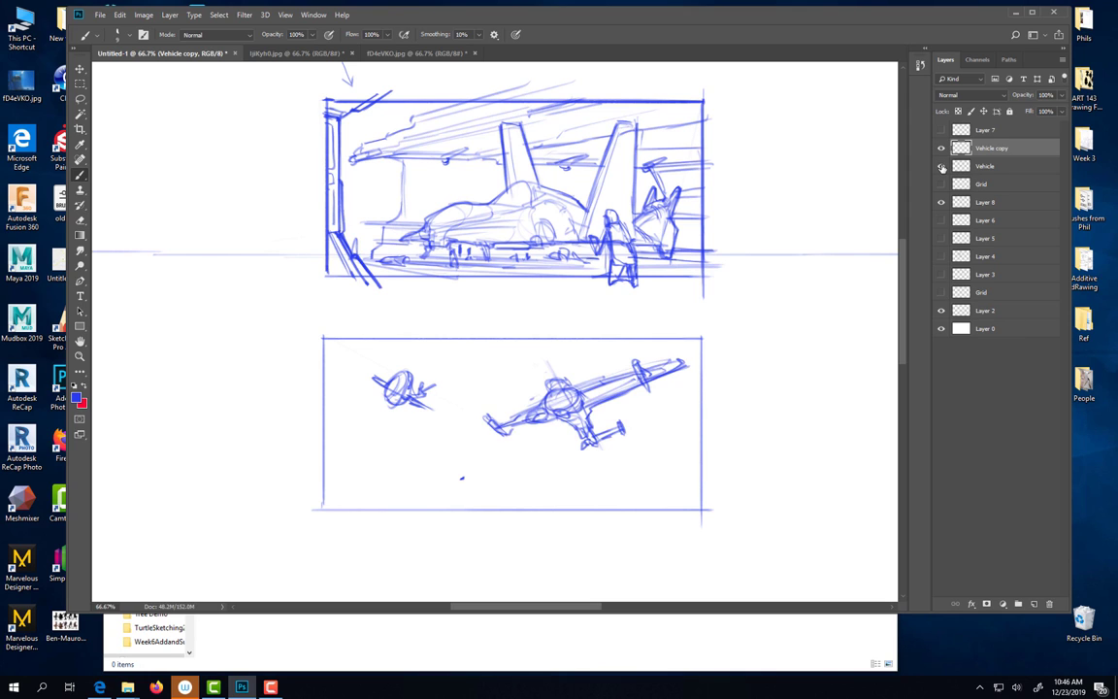
click(960, 184)
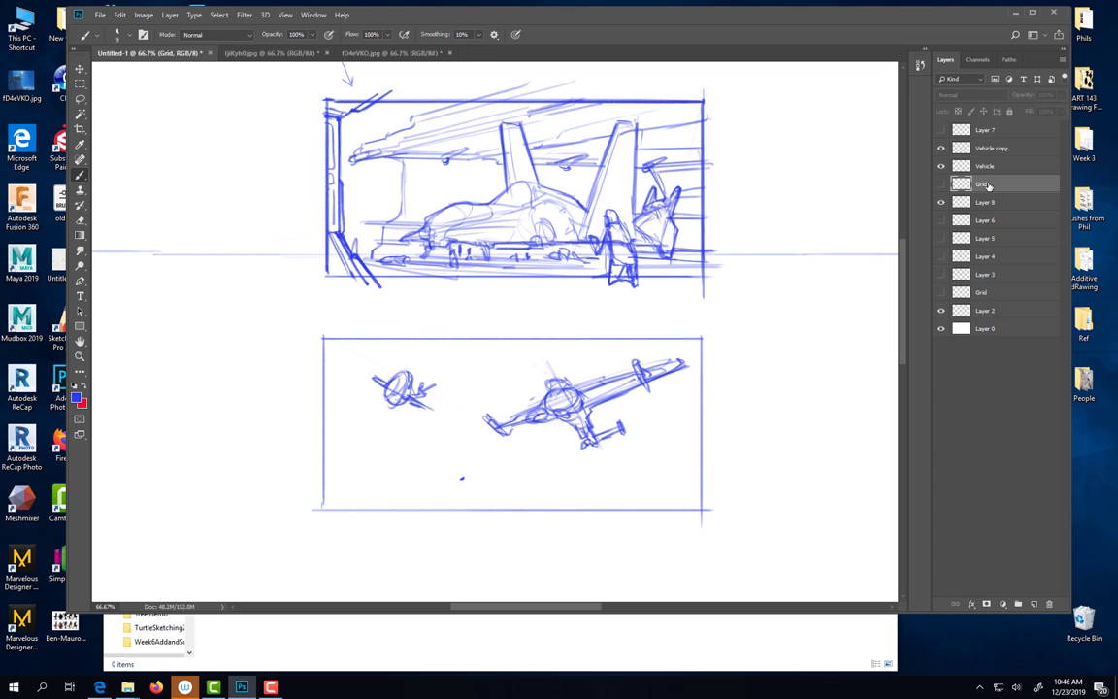
click(941, 183)
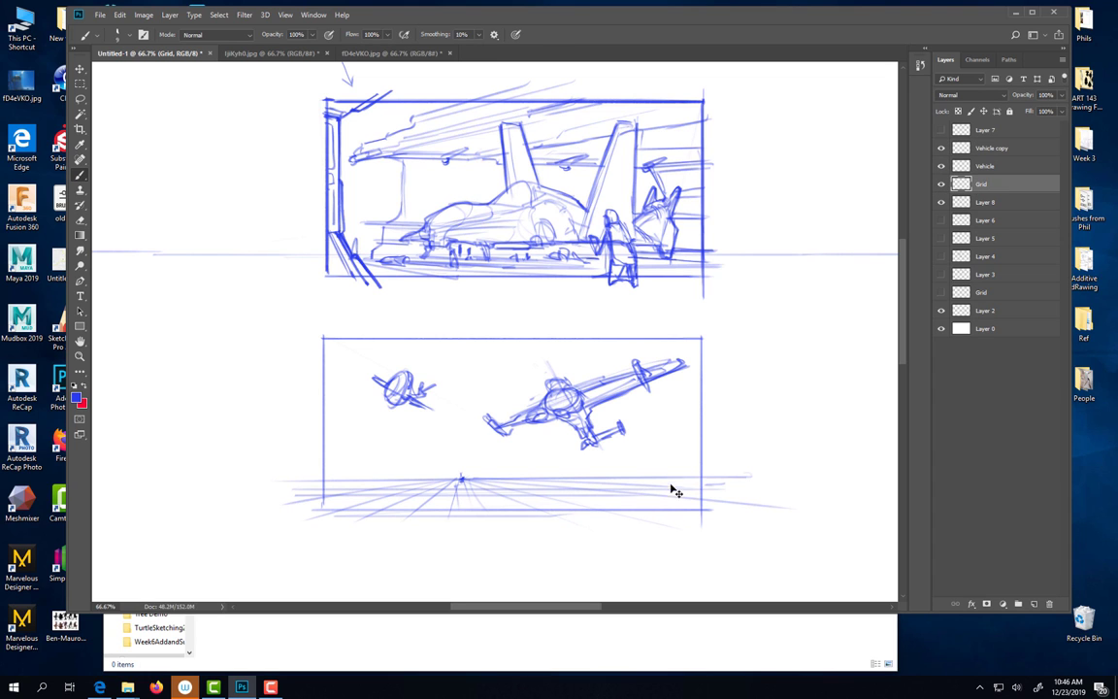
- Try stretching the ground grid to 130.69% height and rotating it 18.87°, and undo the transform
key(ctrl+t)
drag(777, 350, 519, 501)
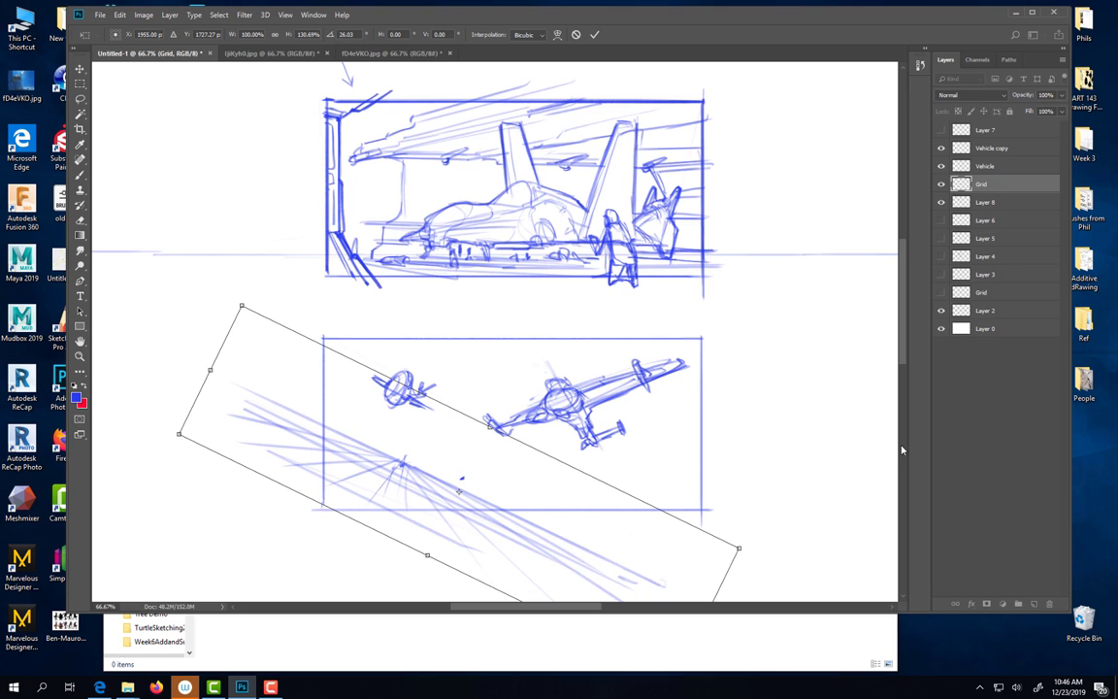
drag(850, 430, 814, 454)
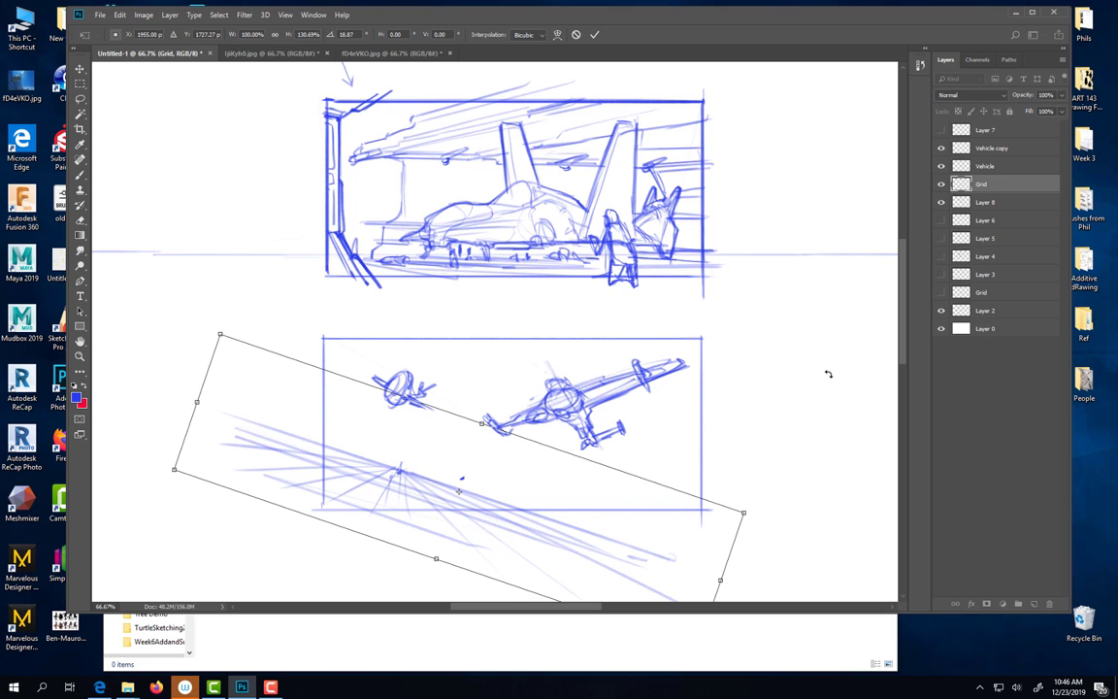
key(Return)
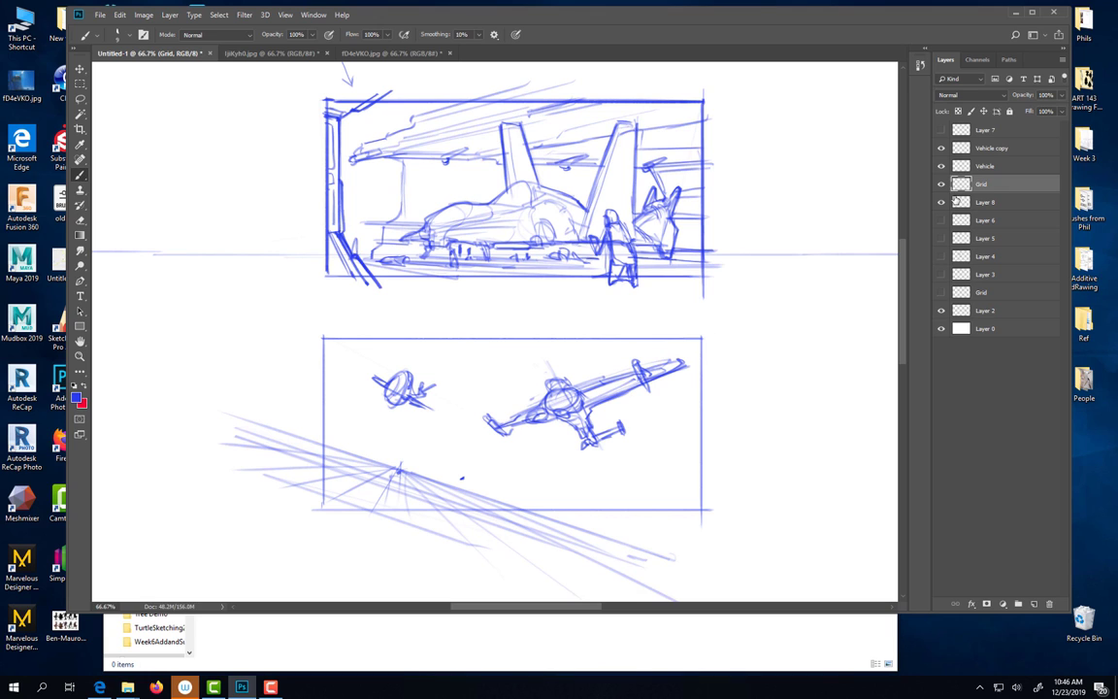
key(ctrl+z)
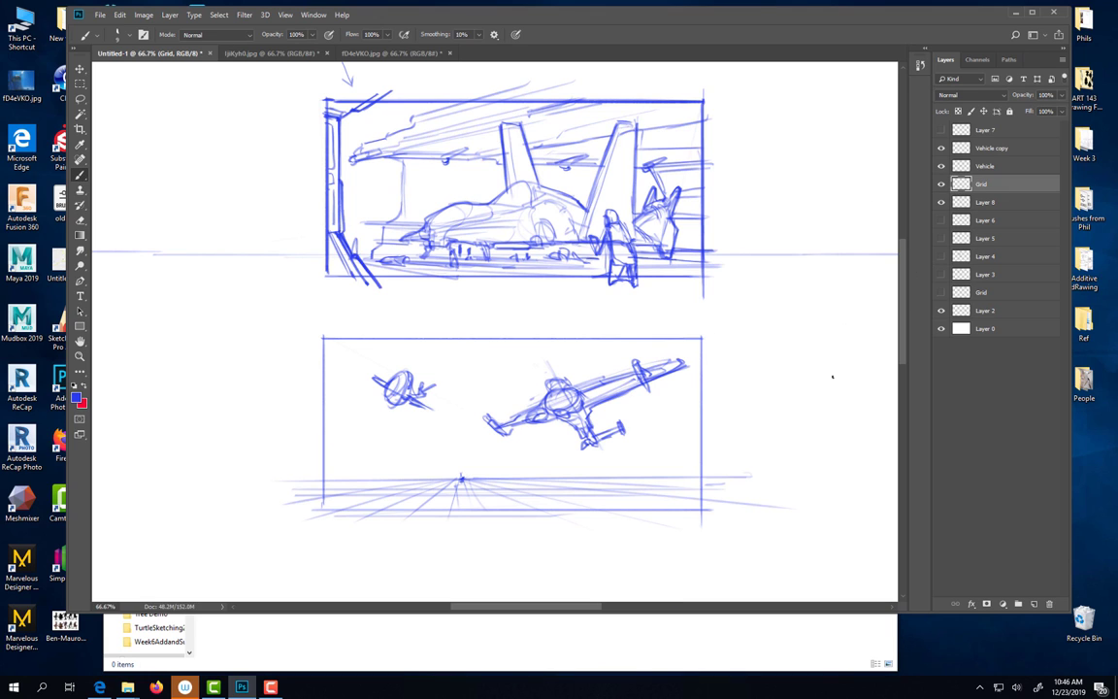
- Duplicate the ground grid's layer as Grid copy and move the copy up behind the two craft
right_click(981, 187)
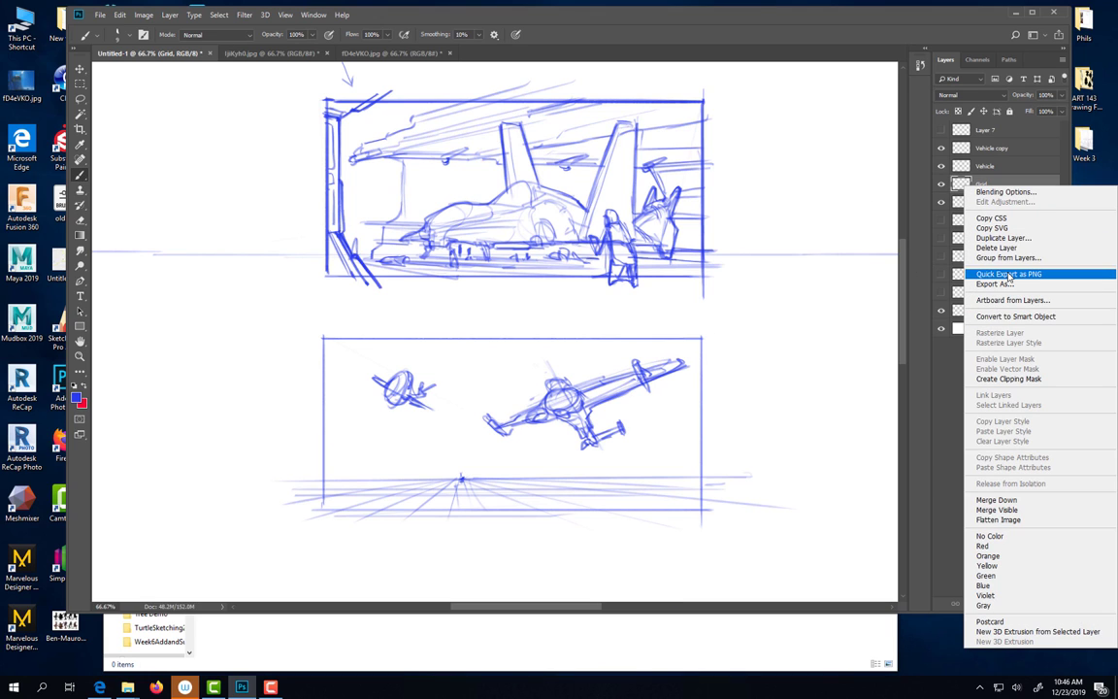
click(1004, 238)
click(656, 194)
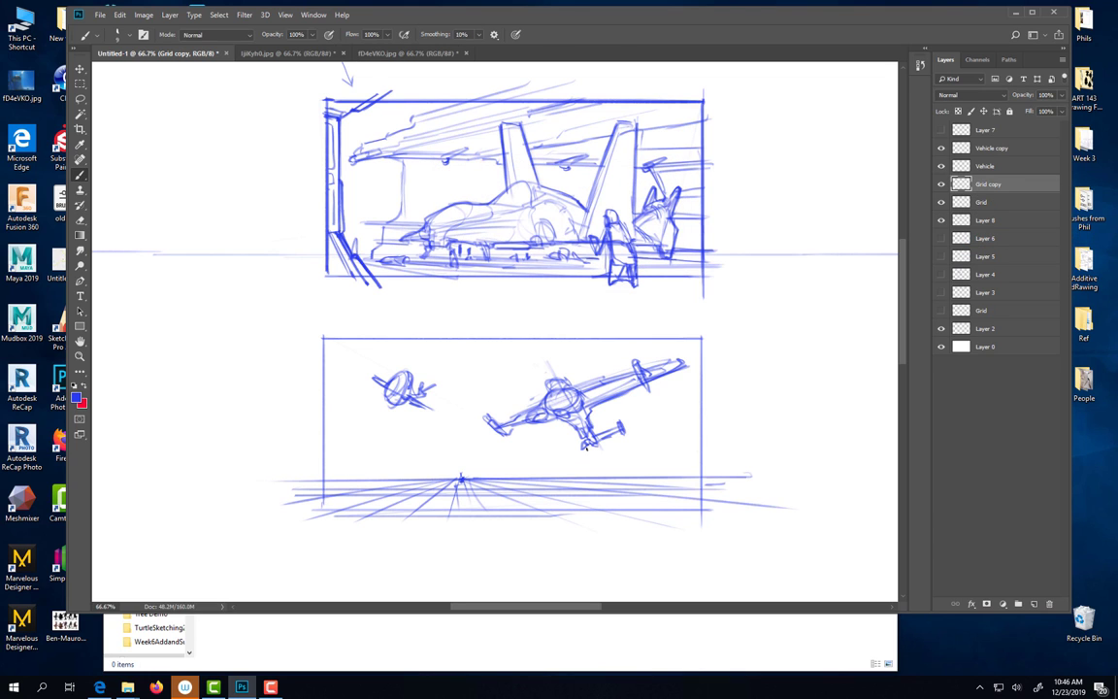
key(v)
mouse_move(576, 462)
mouse_down()
mouse_move(578, 375)
mouse_move(563, 388)
mouse_up()
- Flip the grid copy vertically, stretch it to about 123% height, and position it as a ceiling grid in the lower frame
key(ctrl+t)
right_click(539, 356)
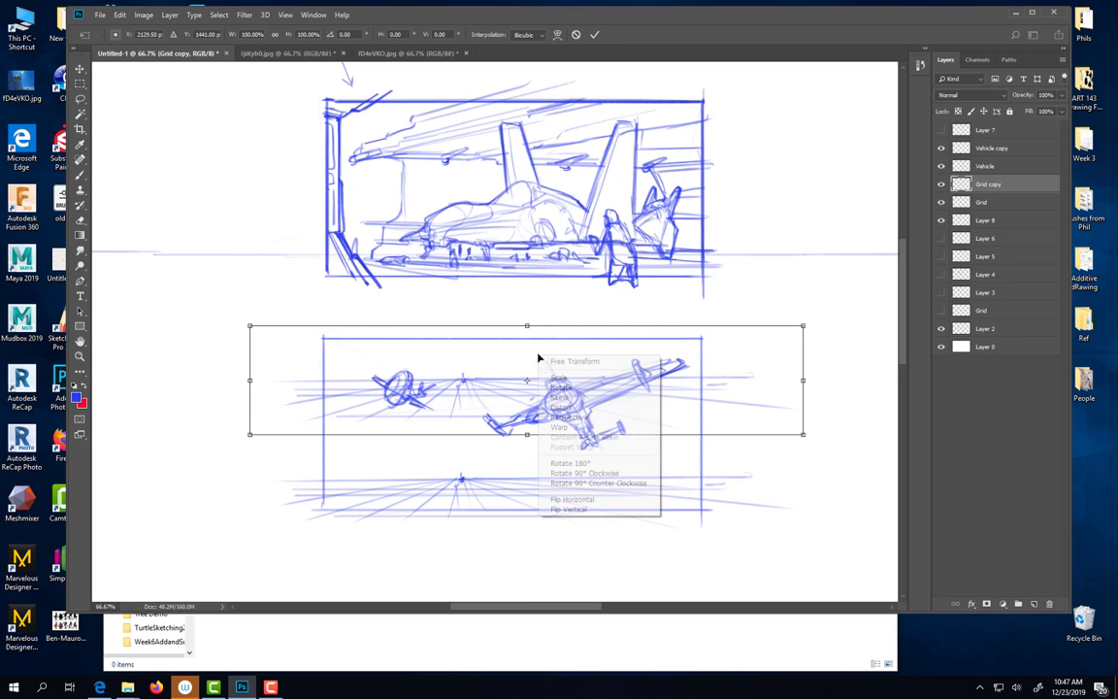
click(575, 509)
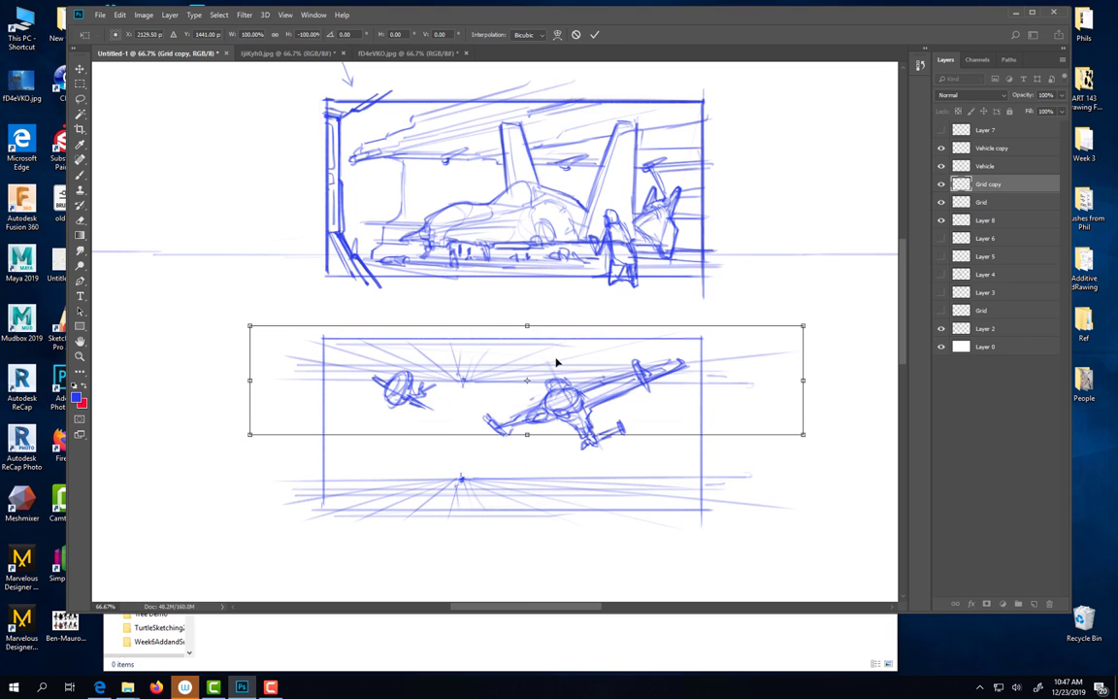
drag(548, 382, 520, 391)
drag(499, 335, 499, 310)
drag(612, 329, 634, 335)
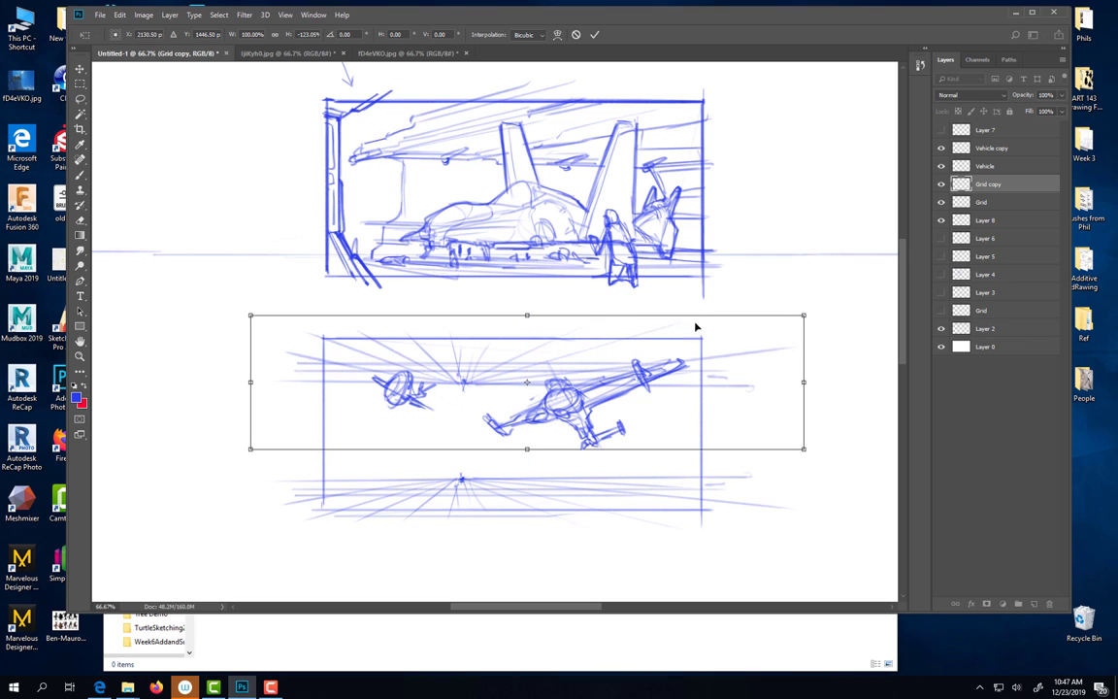
drag(526, 385, 527, 383)
key(Return)
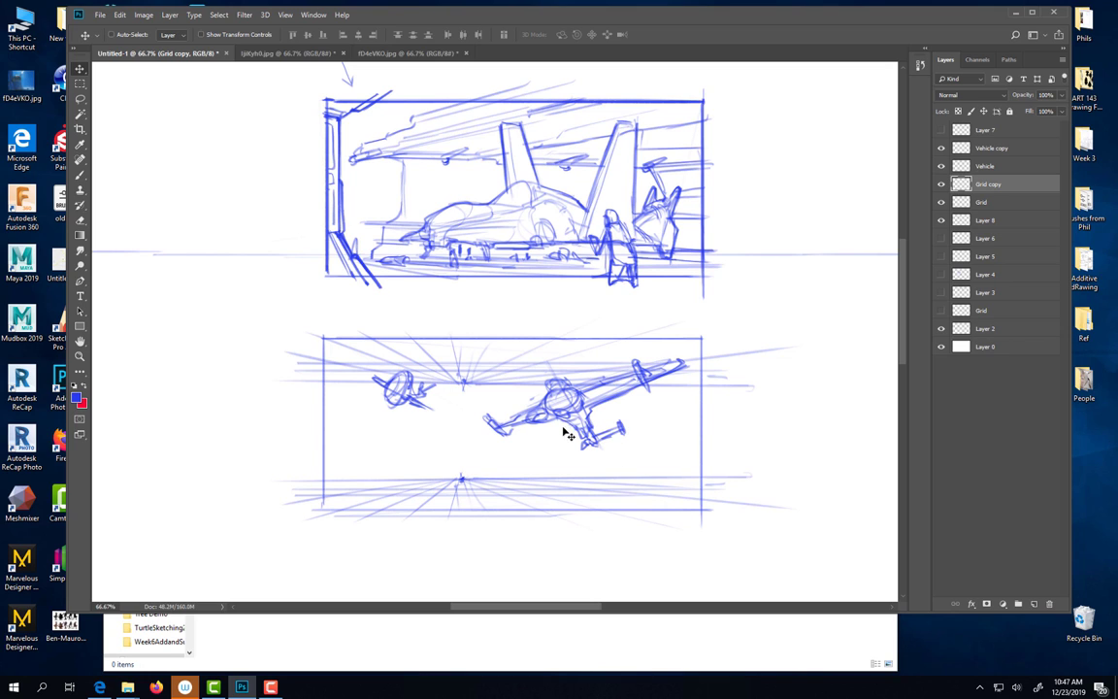
- Rotate the lower composition's Grid and Grid copy layers together by 12.37° and stretch them to about 112% height
ctrl+click(1003, 201)
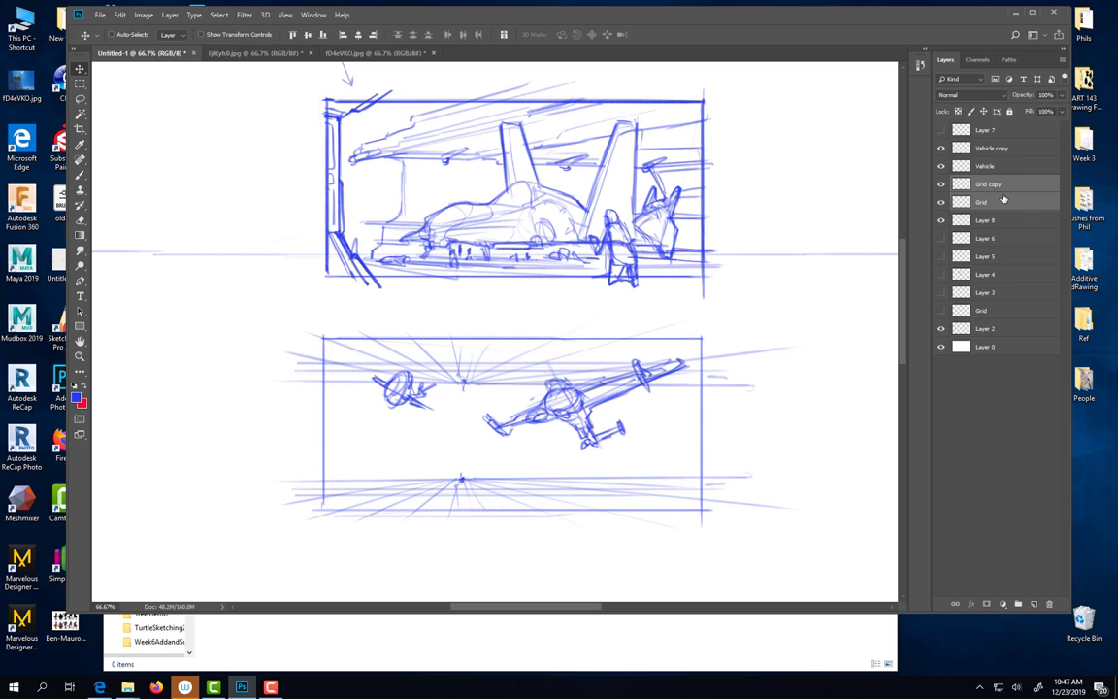
key(ctrl+t)
drag(850, 251, 856, 300)
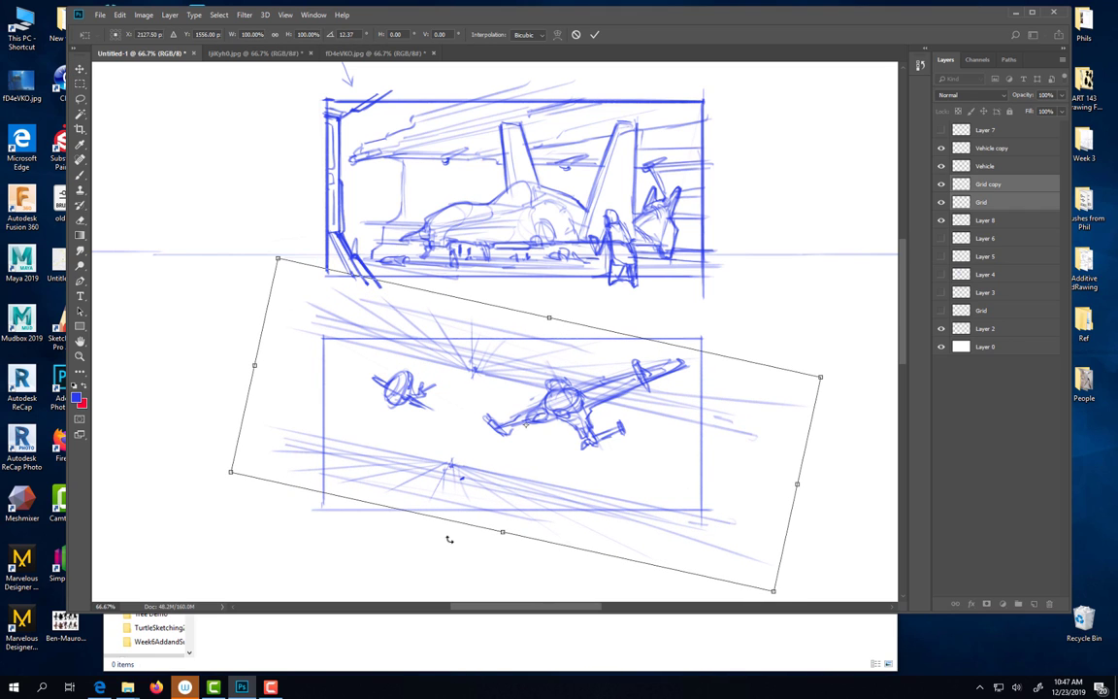
drag(504, 533, 499, 559)
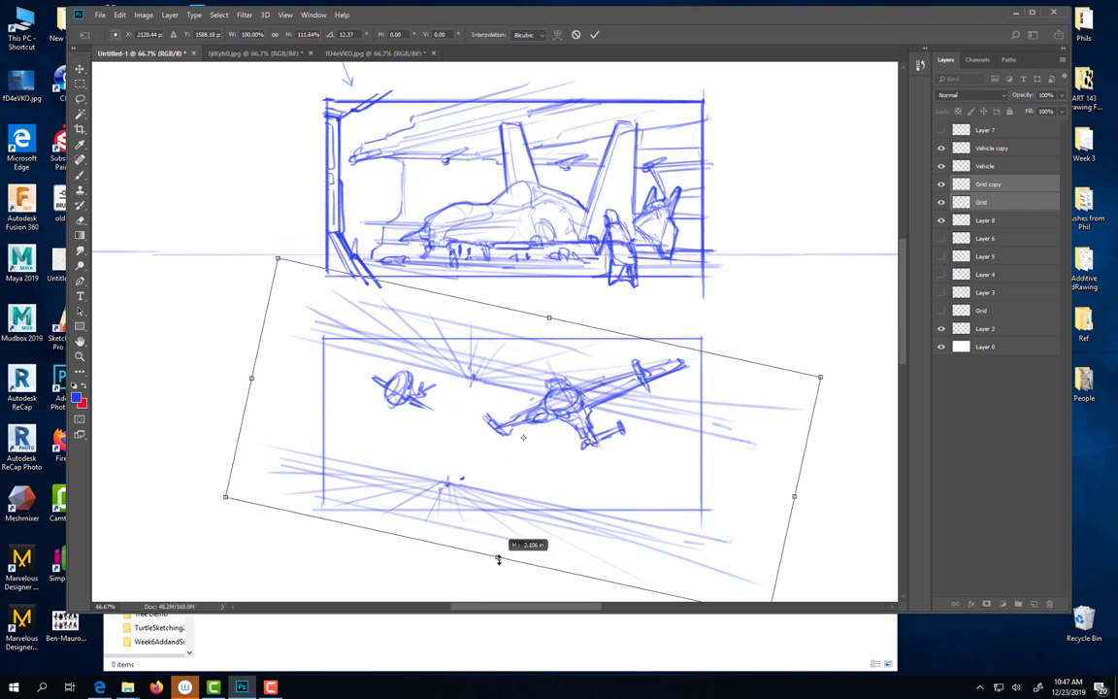
drag(541, 464, 532, 466)
key(Return)
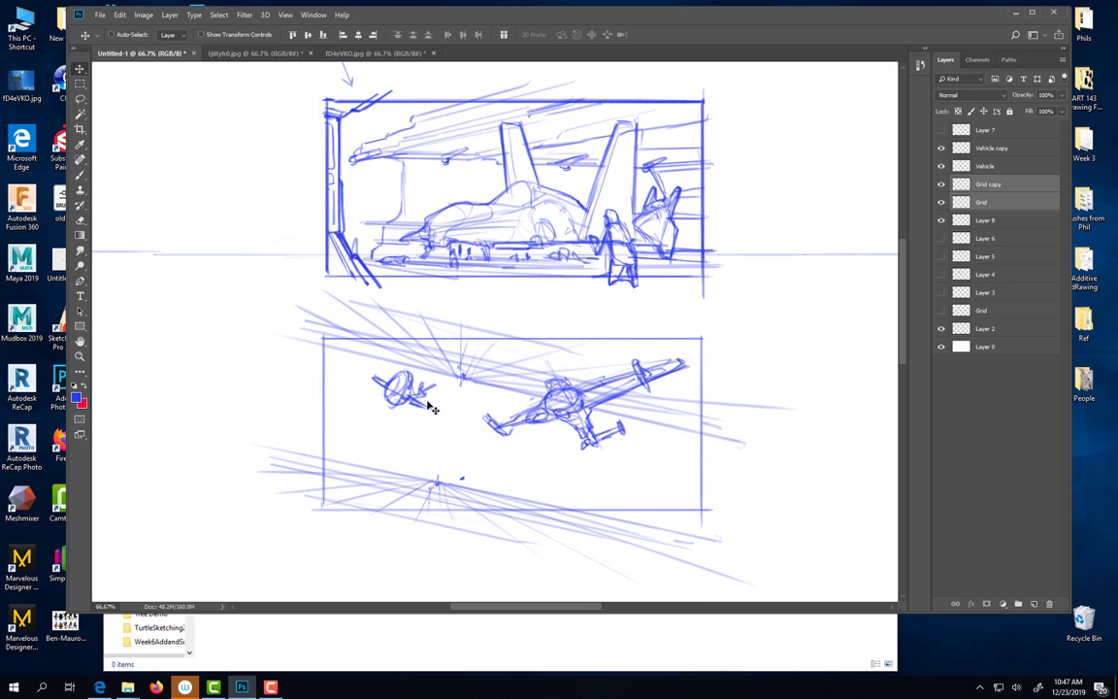
- Move the small Vehicle copy craft over to the left edge of the lower frame
right_click(416, 397)
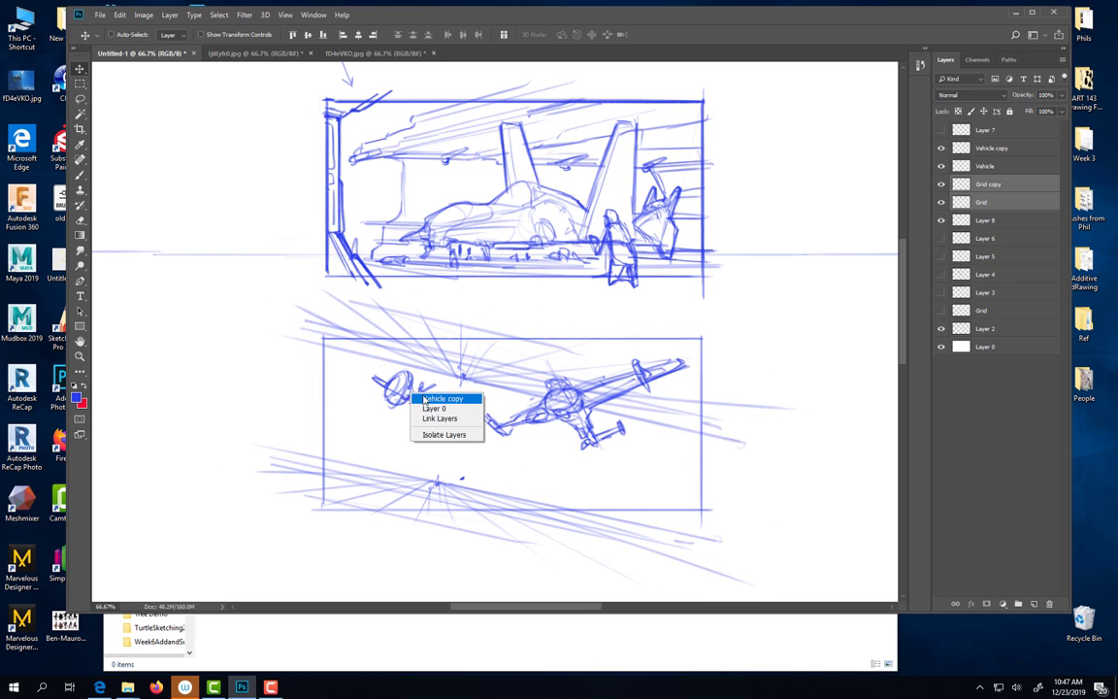
click(424, 398)
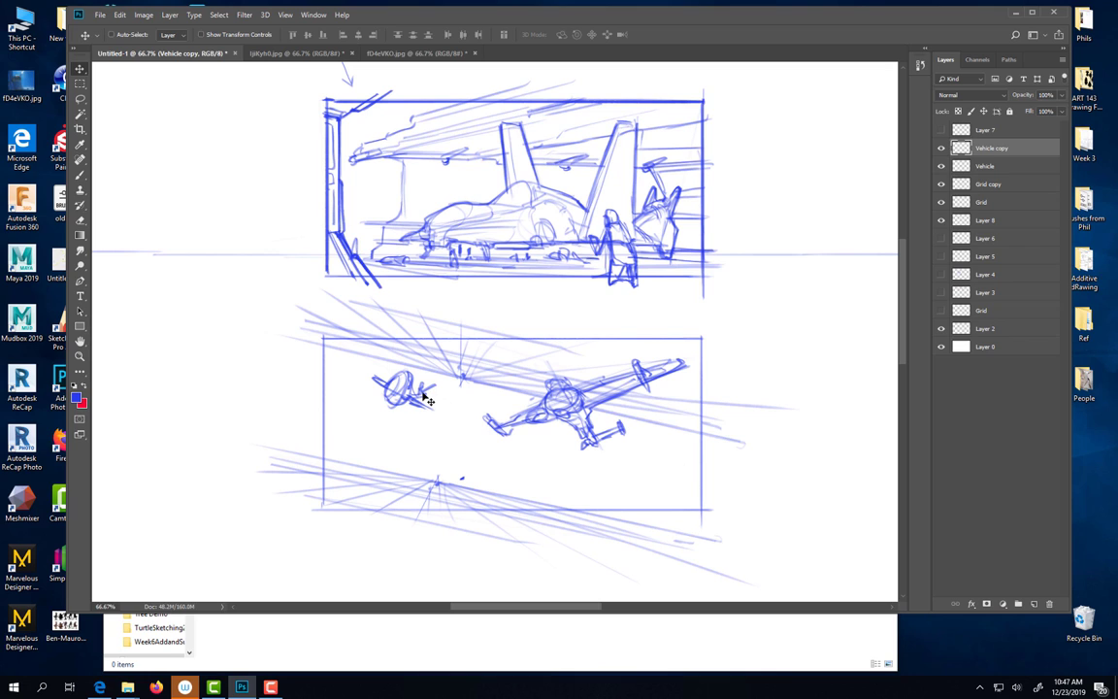
right_click(407, 400)
click(411, 401)
mouse_move(412, 402)
mouse_down()
mouse_move(360, 402)
mouse_move(355, 386)
mouse_up()
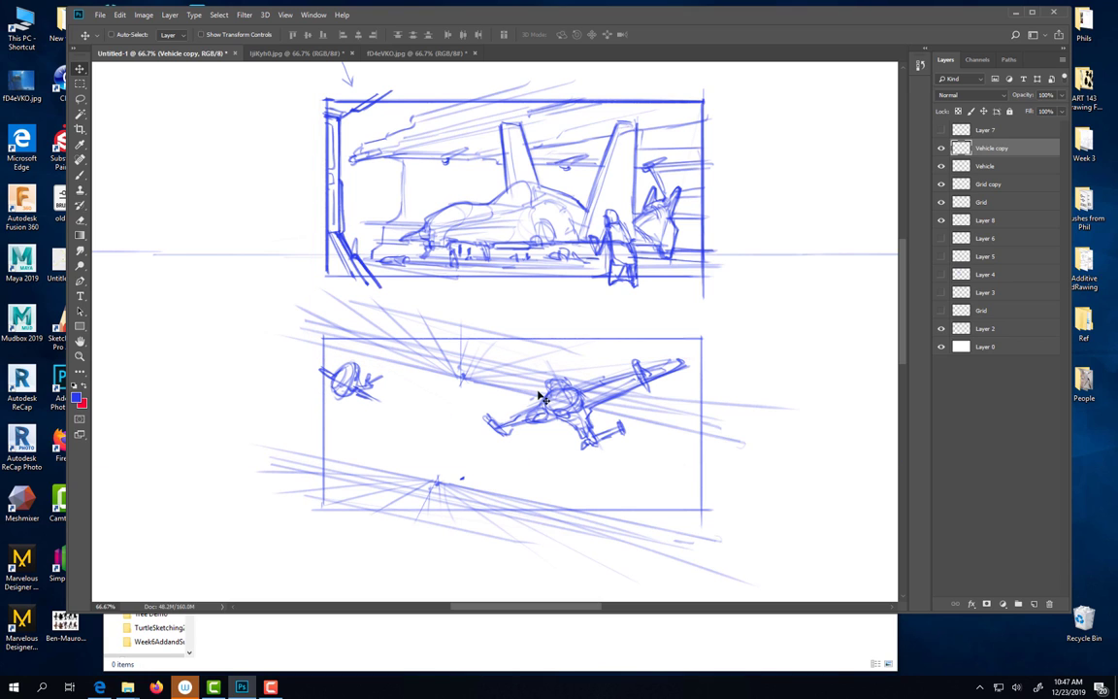
- Nudge the large craft on the Vehicle layer, squash it to 66.98% height and skew it about 10.38°
right_click(583, 412)
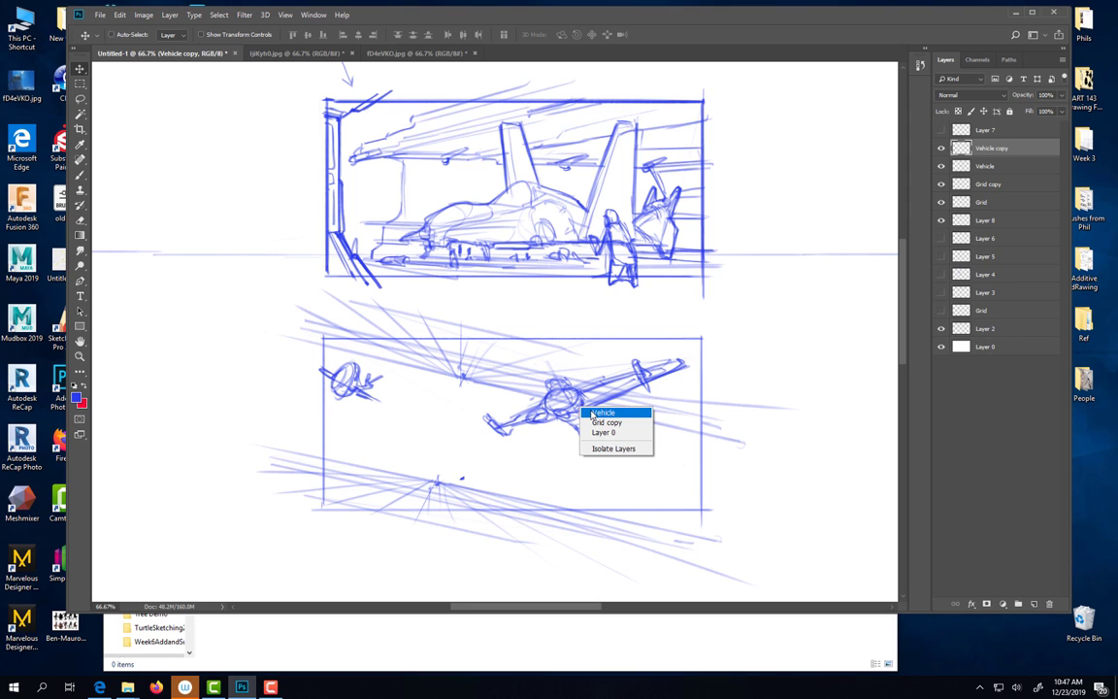
click(593, 413)
mouse_move(569, 403)
mouse_down()
mouse_move(588, 393)
mouse_move(571, 394)
mouse_move(583, 400)
mouse_up()
key(ctrl+t)
right_click(586, 401)
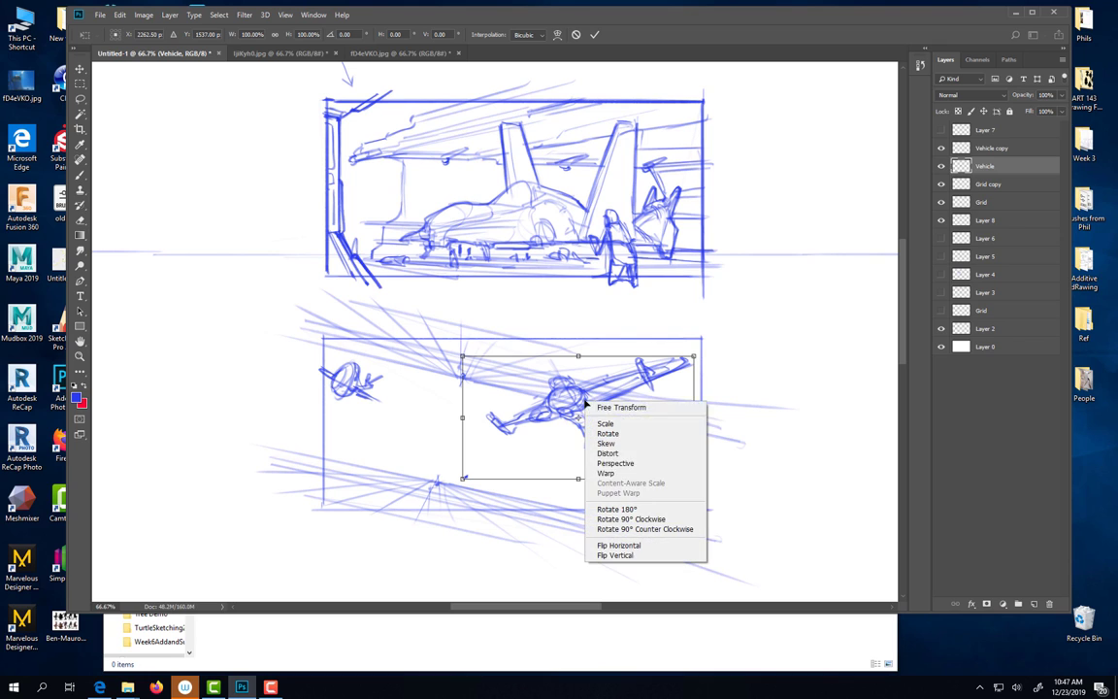
click(606, 442)
drag(578, 478, 594, 438)
mouse_move(589, 390)
mouse_down()
mouse_move(572, 403)
mouse_move(597, 427)
mouse_move(597, 410)
mouse_move(566, 408)
mouse_move(596, 430)
mouse_up()
- Try the squashed large craft mirrored horizontally, flip it back, and apply the transform slightly shifted
right_click(567, 408)
click(603, 542)
right_click(596, 430)
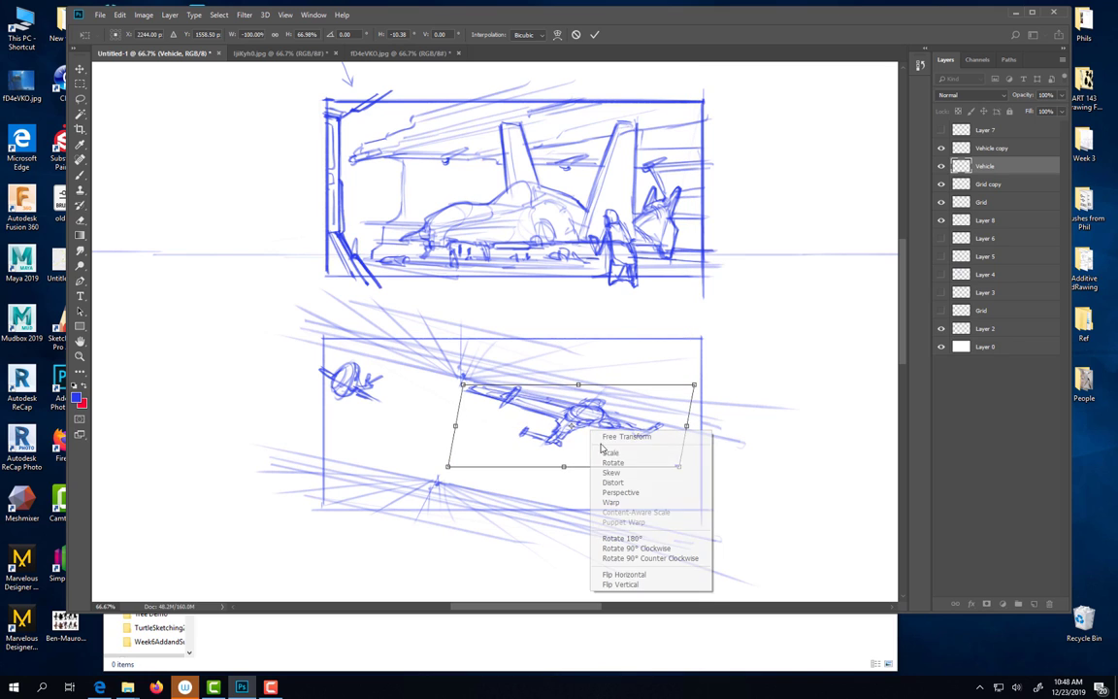
click(631, 572)
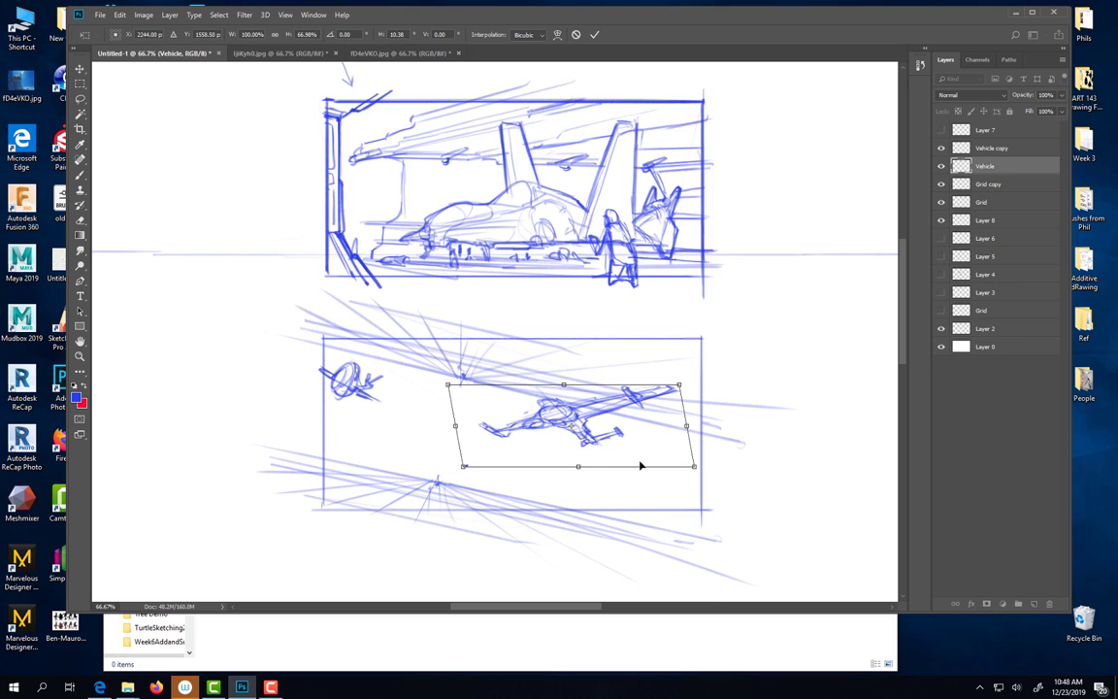
mouse_move(626, 444)
mouse_down()
mouse_move(596, 435)
mouse_move(631, 441)
mouse_up()
key(Return)
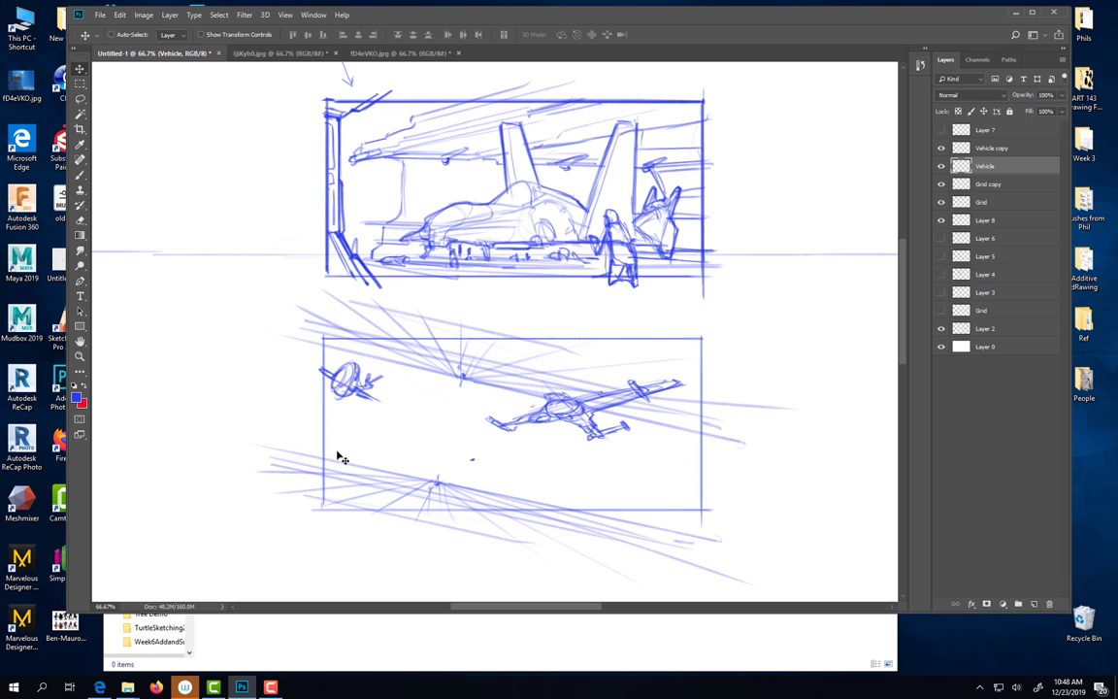
- Sketch an overhanging structure along the ceiling grid and a domed, spired building along the ground grid at the lower frame's left side
key(b)
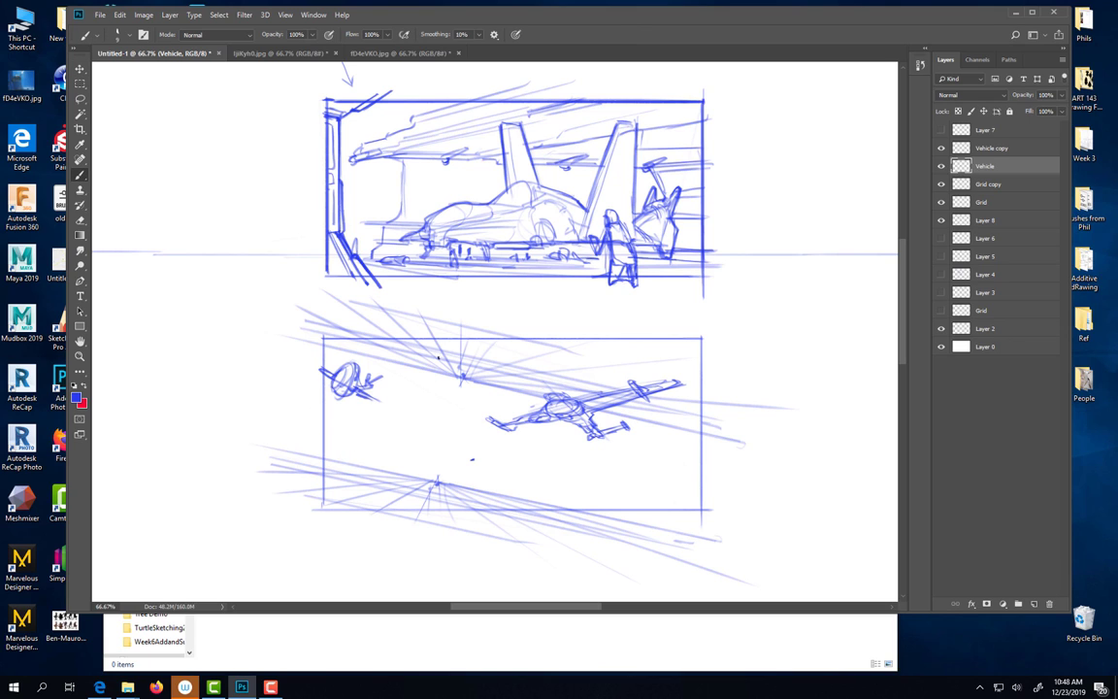
mouse_move(419, 339)
mouse_down()
mouse_move(402, 398)
mouse_move(463, 327)
mouse_move(345, 327)
mouse_move(406, 339)
mouse_up()
mouse_move(323, 361)
mouse_down()
mouse_move(303, 428)
mouse_move(313, 464)
mouse_move(341, 485)
mouse_move(375, 453)
mouse_move(371, 502)
mouse_move(380, 444)
mouse_move(349, 485)
mouse_move(375, 509)
mouse_move(431, 512)
mouse_up()
mouse_move(340, 483)
mouse_down()
mouse_move(375, 513)
mouse_move(490, 524)
mouse_up()
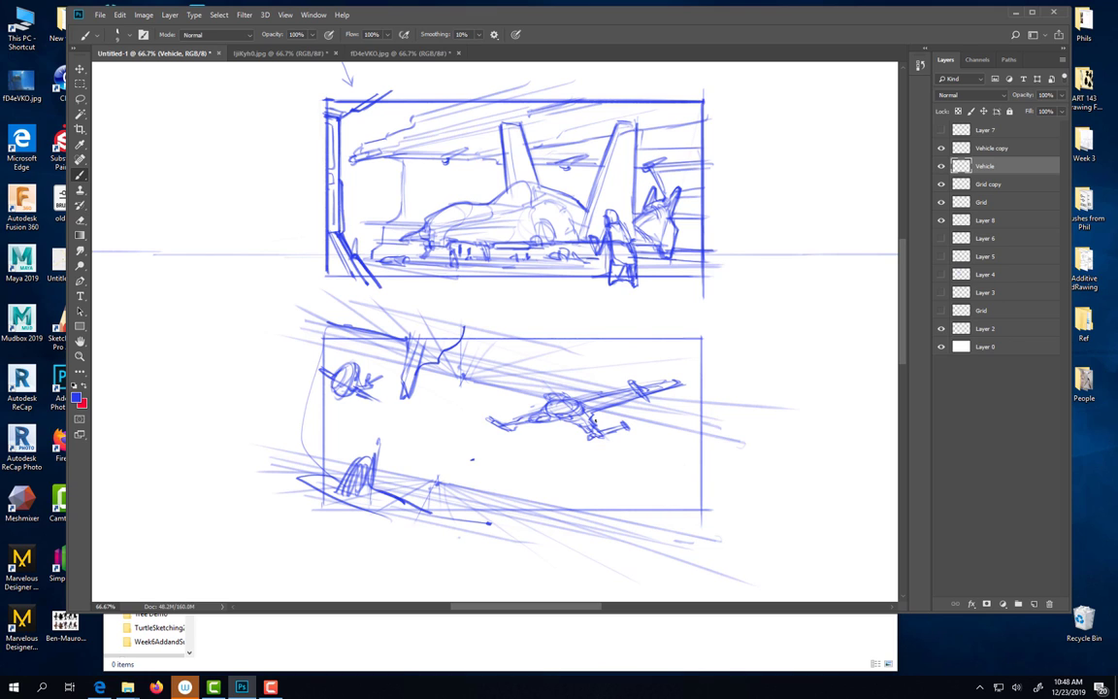
- Check what the Vehicle layer holds, lasso the large craft, delete it and clear the selection
click(941, 166)
click(940, 166)
click(940, 167)
click(941, 167)
key(l)
mouse_move(582, 372)
mouse_down()
mouse_move(624, 367)
mouse_move(615, 374)
mouse_up()
key(Delete)
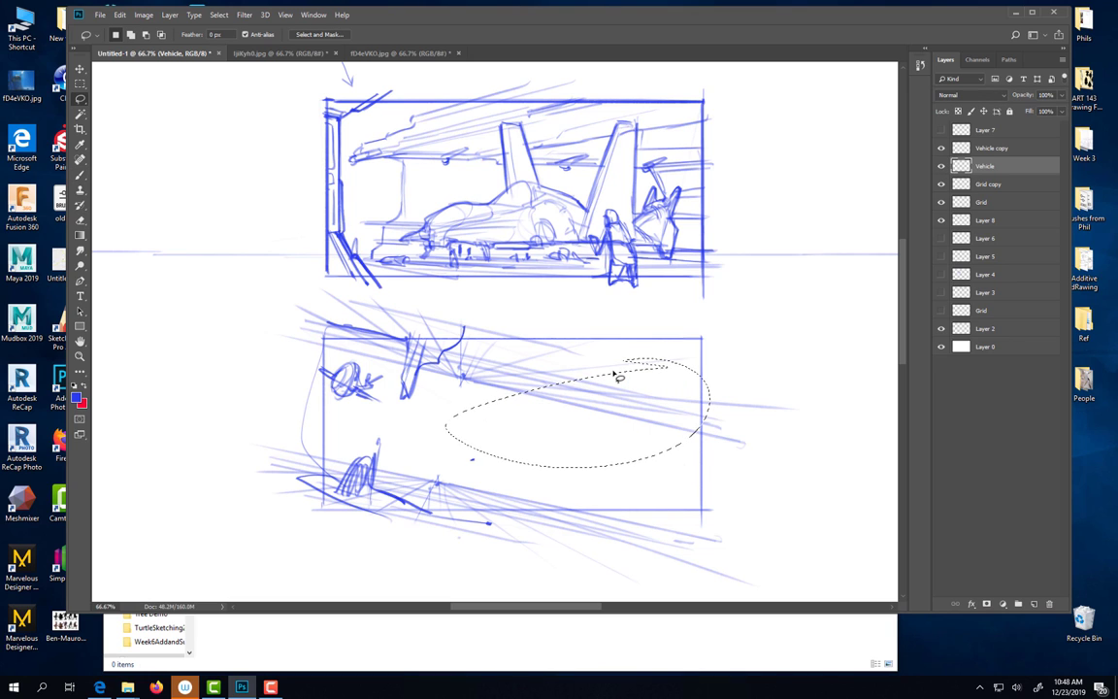
key(ctrl+d)
- Darken the ground platform, the spire and the ceiling structure's edges at the lower frame's left side, following the tilted grids
key(b)
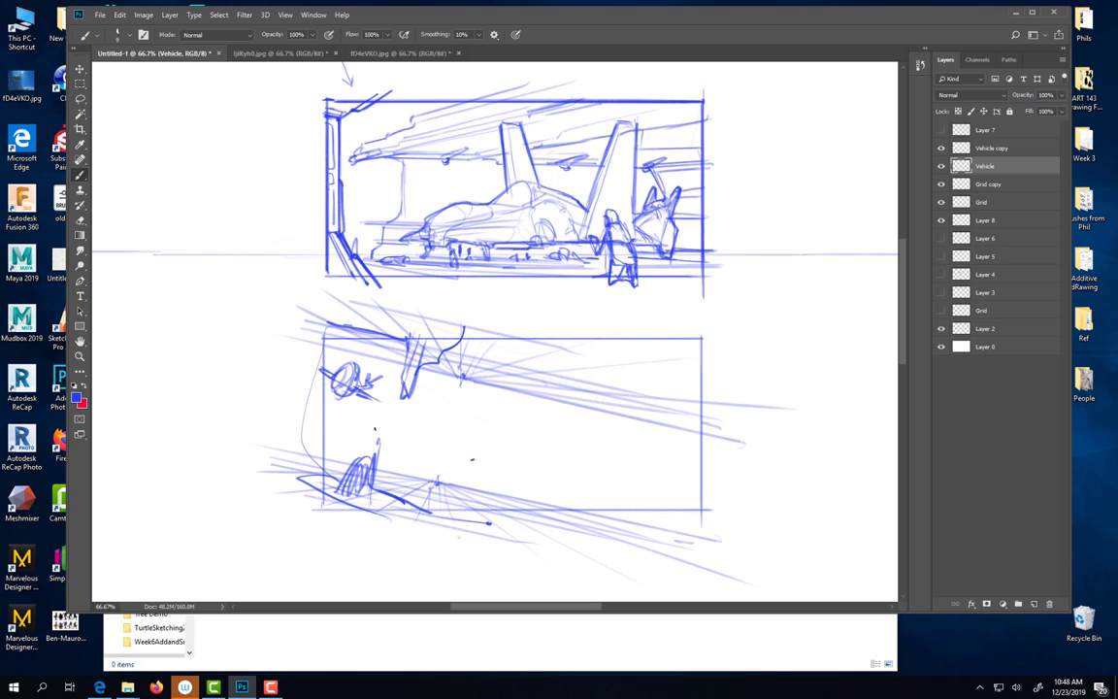
mouse_move(375, 454)
mouse_down()
mouse_move(377, 441)
mouse_move(336, 480)
mouse_up()
drag(367, 487, 458, 520)
mouse_move(320, 480)
mouse_down()
mouse_move(271, 471)
mouse_move(447, 502)
mouse_up()
drag(326, 322, 408, 351)
mouse_move(302, 328)
mouse_down()
mouse_move(388, 345)
mouse_move(401, 352)
mouse_move(402, 399)
mouse_move(413, 382)
mouse_up()
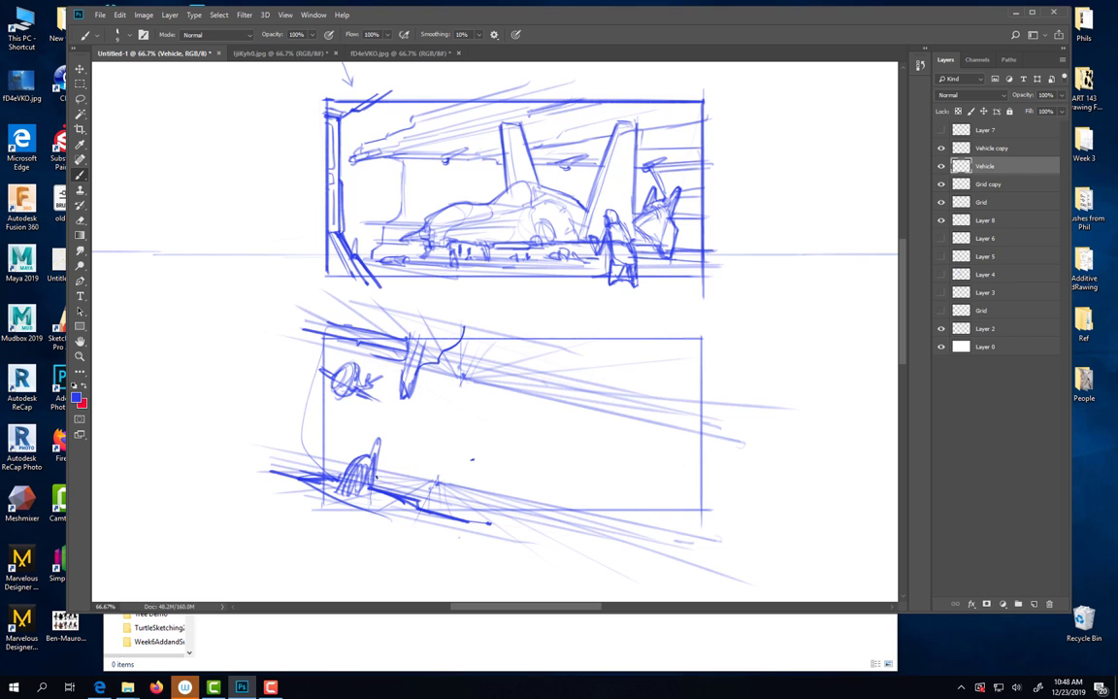
- Sketch a second, larger domed building with a tall spire further right along the tilted ground grid
mouse_move(378, 477)
mouse_down()
mouse_move(500, 503)
mouse_move(521, 486)
mouse_move(520, 510)
mouse_up()
mouse_move(498, 497)
mouse_down()
mouse_move(516, 472)
mouse_move(518, 514)
mouse_up()
mouse_move(512, 466)
mouse_down()
mouse_move(526, 514)
mouse_move(538, 483)
mouse_move(541, 508)
mouse_move(547, 434)
mouse_move(556, 496)
mouse_move(544, 520)
mouse_move(520, 514)
mouse_up()
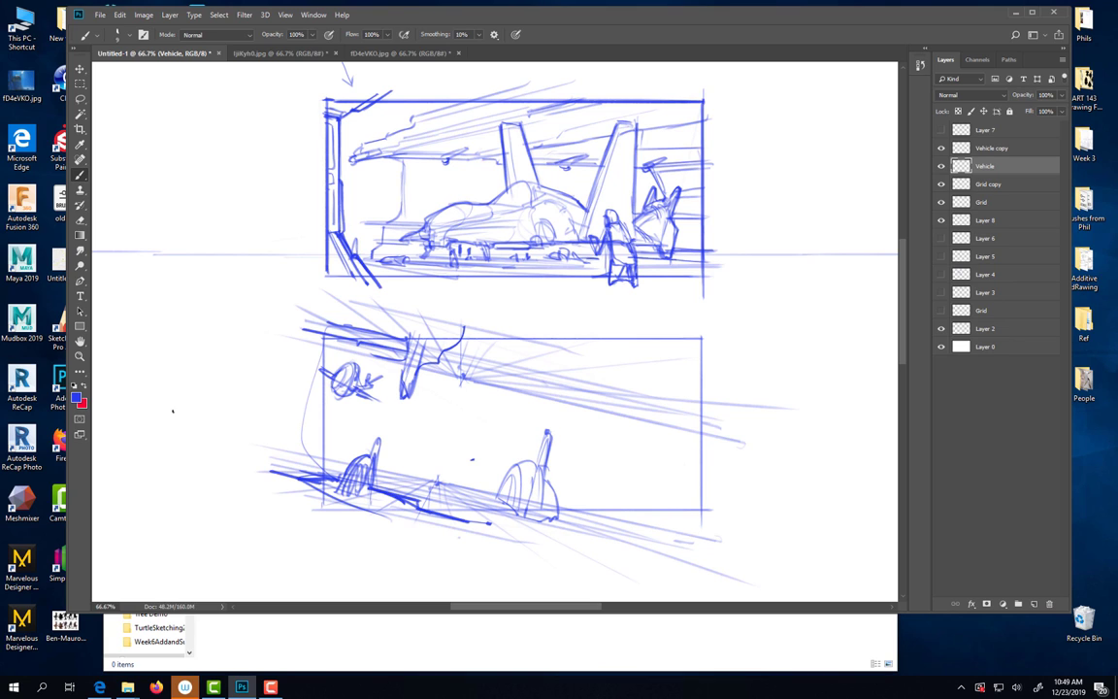
- Move the small Vehicle copy craft slightly down and right, and undo a trial deletion of it
ctrl+right_click(353, 388)
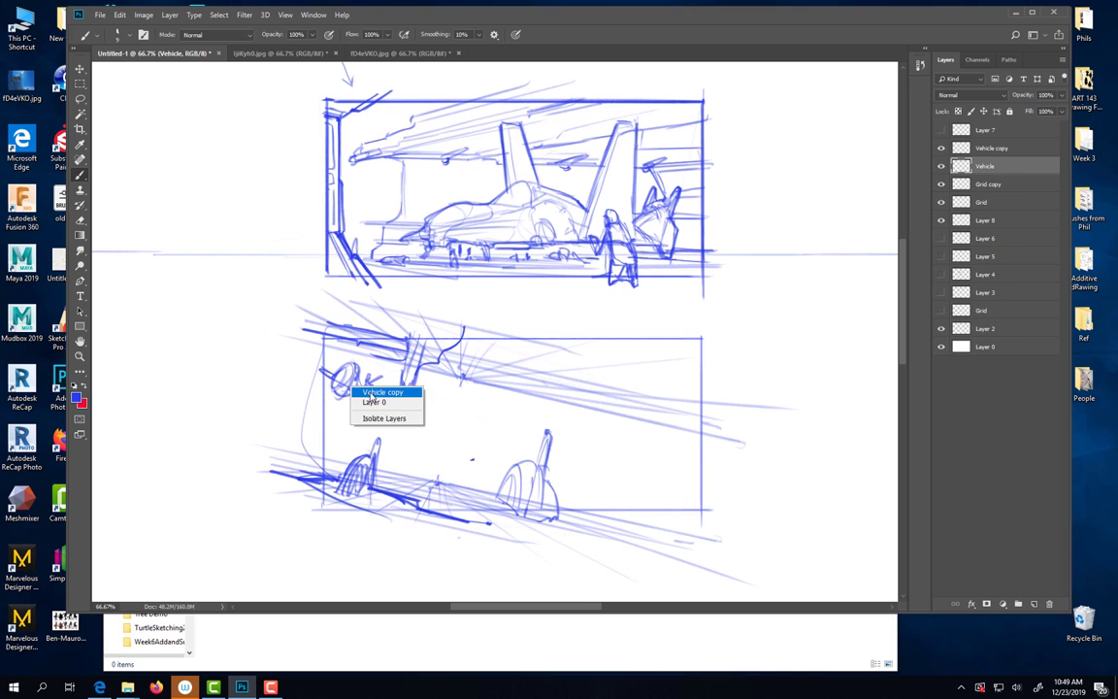
click(375, 393)
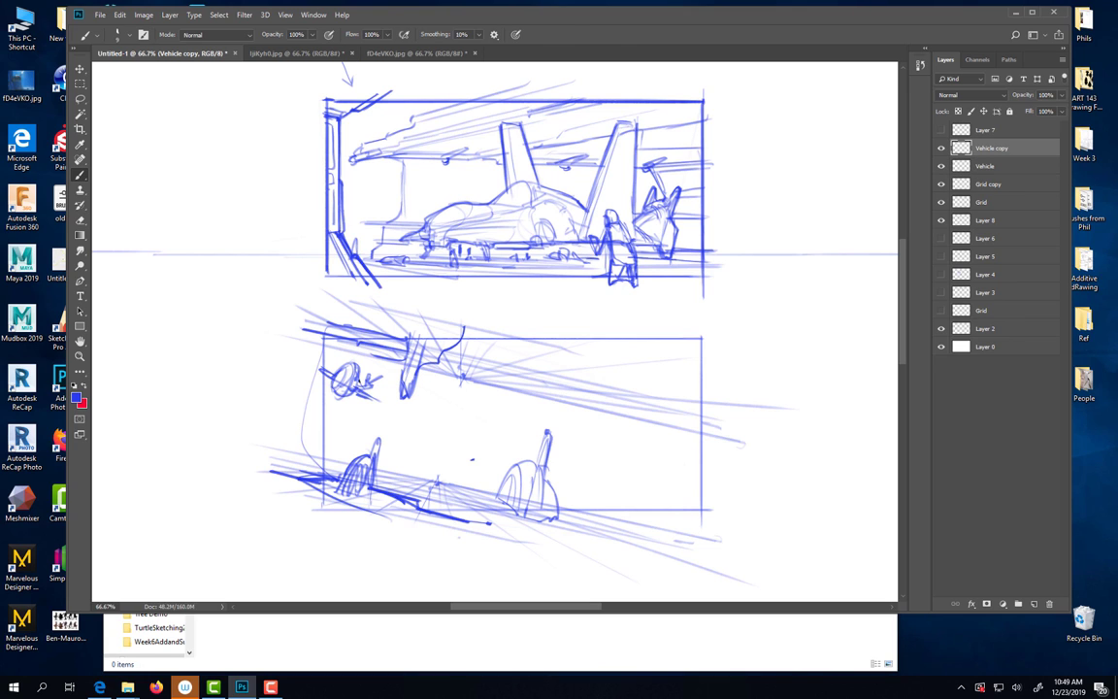
key(v)
drag(357, 377, 366, 394)
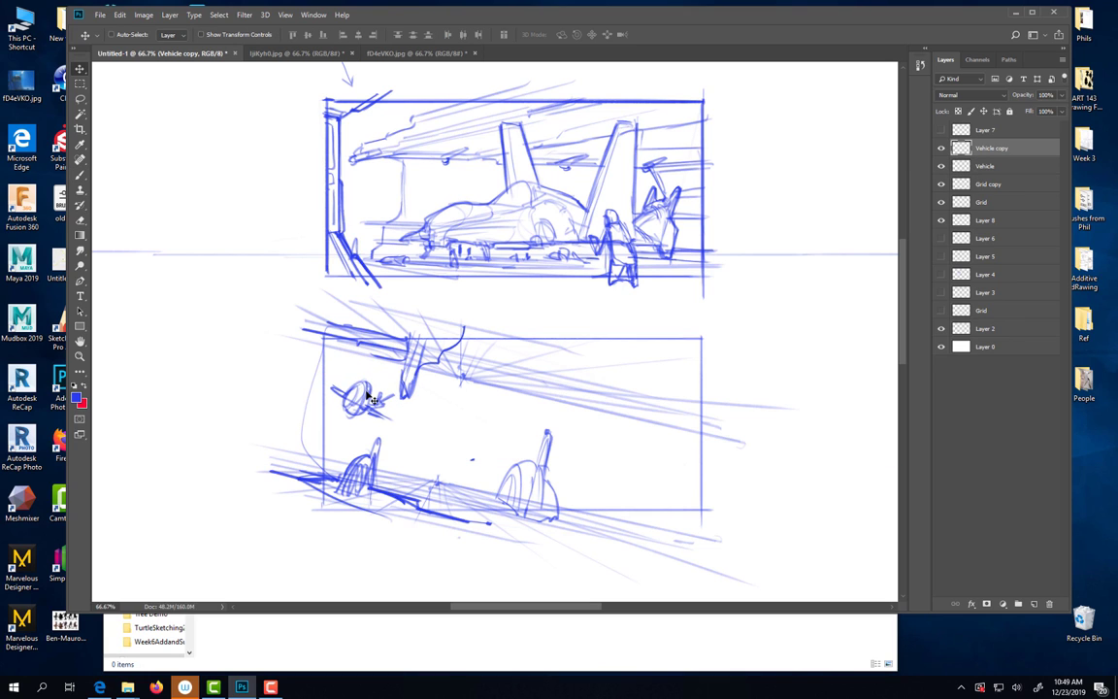
key(Delete)
key(ctrl+z)
- Add a new layer above the Vehicle layer and name it v
key(b)
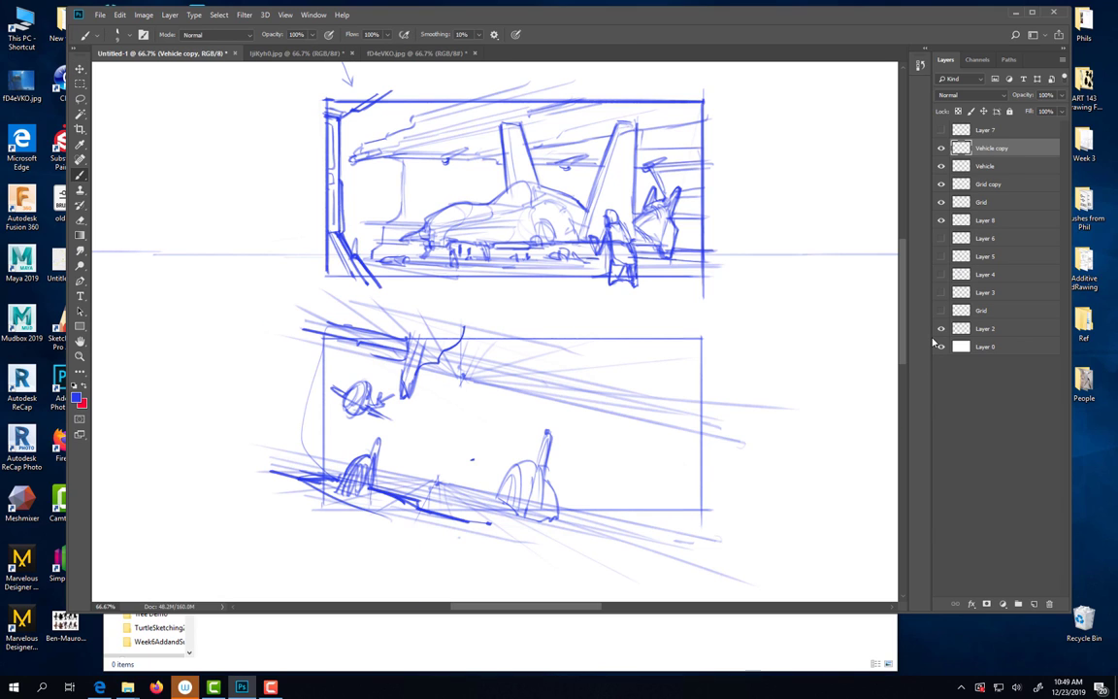
click(1006, 167)
key(ctrl+shift+alt+n)
double_click(988, 166)
text(v)
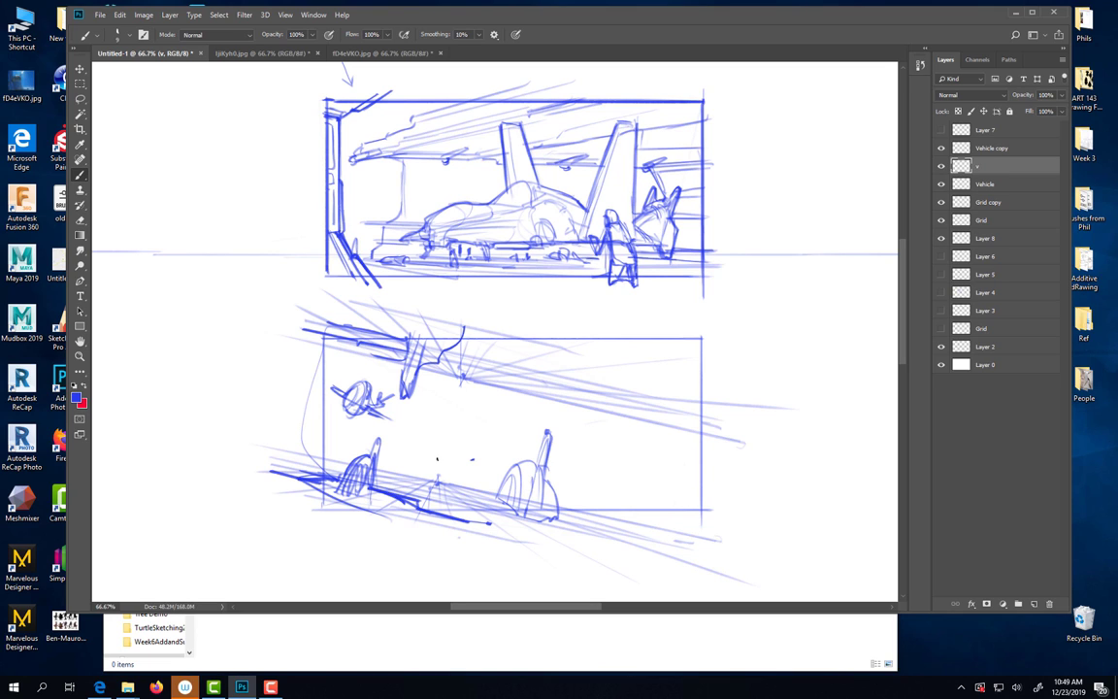
- Sketch a winged craft on the v layer between the two domed buildings, with crossed wings, a round body and tail fins
drag(430, 441, 442, 456)
drag(415, 439, 448, 453)
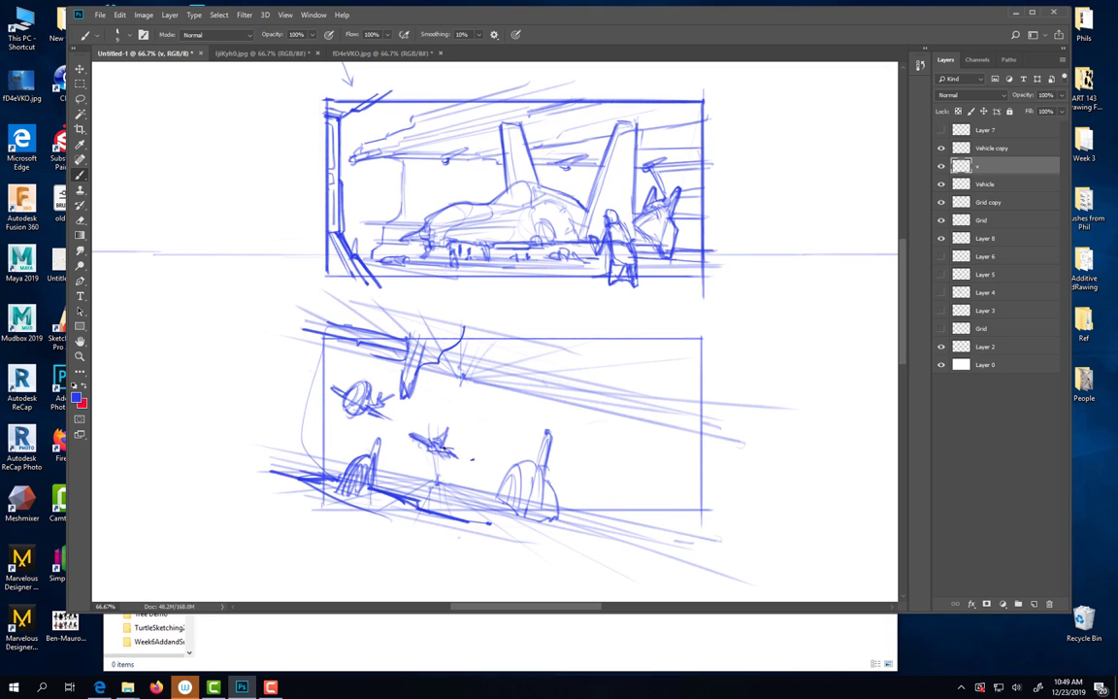
drag(462, 443, 445, 452)
mouse_move(426, 439)
mouse_down()
mouse_move(418, 456)
mouse_move(442, 453)
mouse_move(465, 470)
mouse_up()
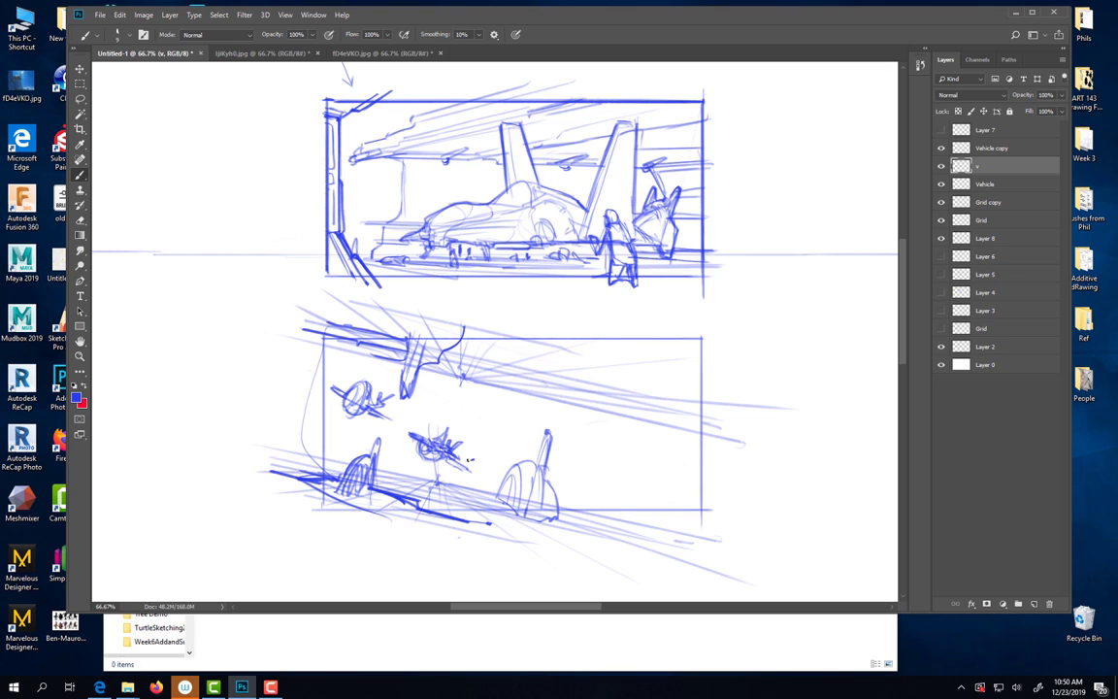
- Move the new craft up and right toward the frame's center, enlarge it and rotate it to follow the tilted grids
key(v)
right_click(434, 448)
click(454, 454)
mouse_move(456, 457)
mouse_down()
mouse_move(553, 454)
mouse_move(611, 472)
mouse_move(514, 446)
mouse_move(488, 459)
mouse_up()
key(ctrl+t)
drag(315, 335, 309, 324)
drag(513, 415, 552, 401)
drag(782, 407, 779, 440)
drag(641, 427, 642, 427)
key(Return)
- Select the Vehicle copy craft and scale it down so it reads as farther away
right_click(371, 407)
click(385, 413)
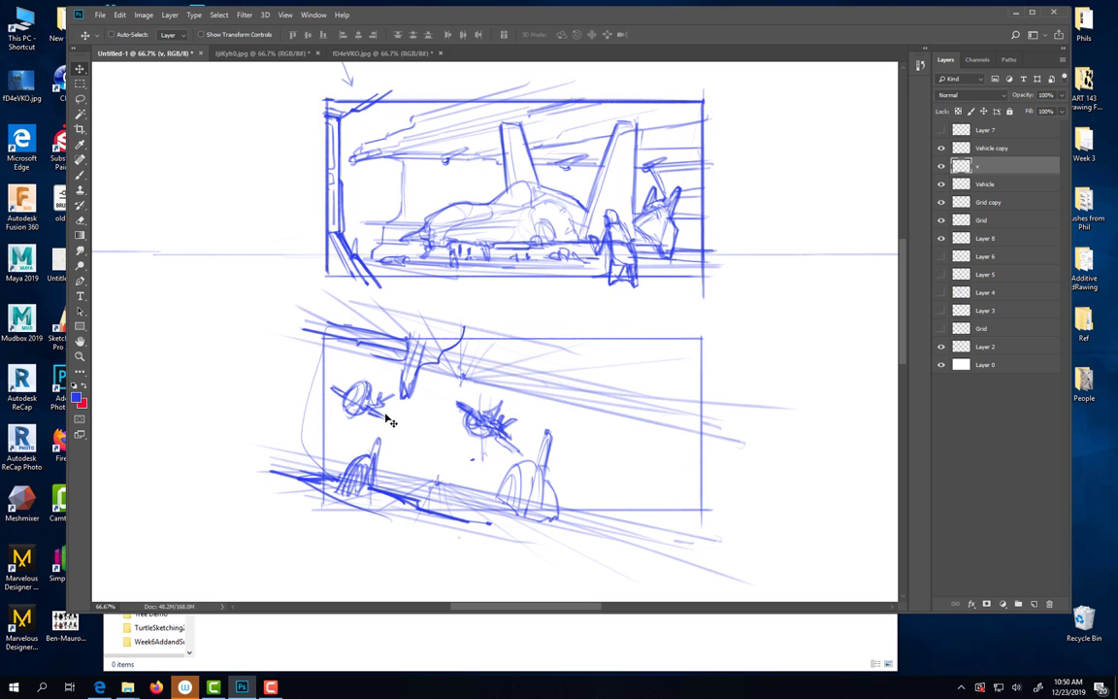
right_click(386, 419)
click(391, 420)
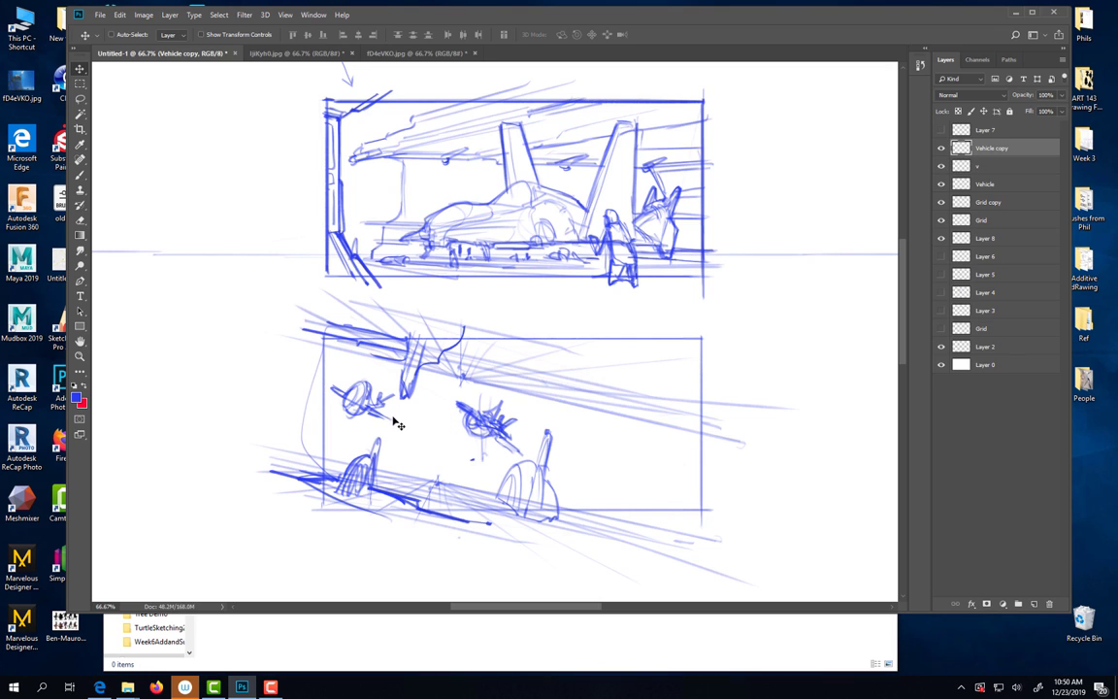
right_click(398, 387)
click(406, 392)
key(ctrl+t)
drag(490, 477, 424, 425)
key(Return)
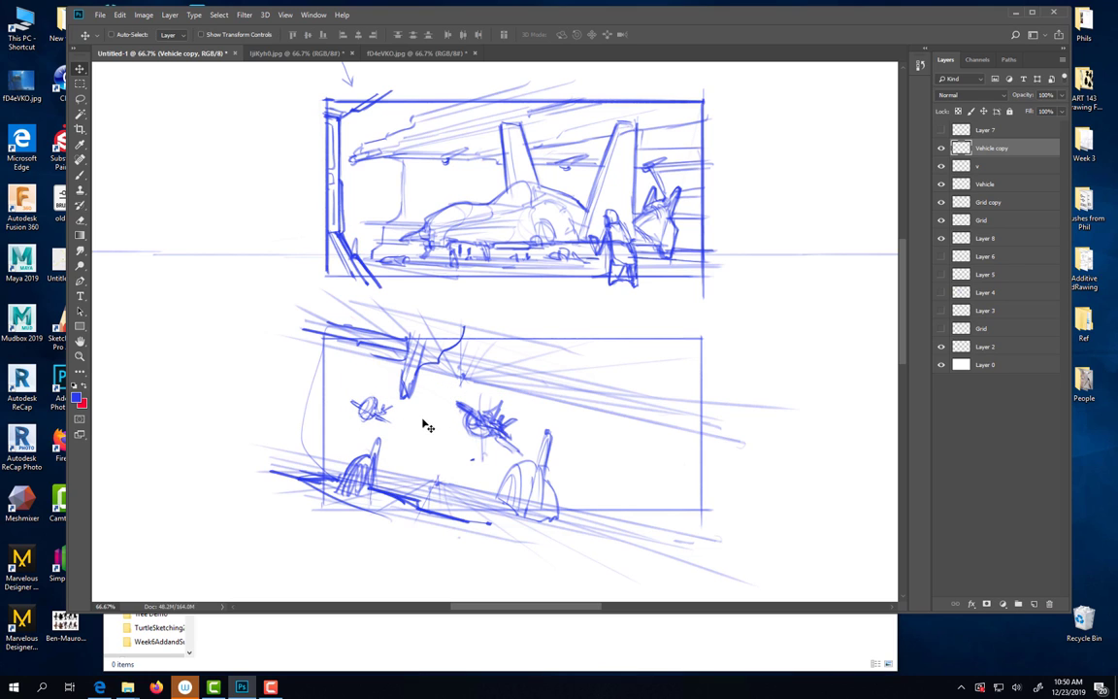
- Extend the central craft with a thick front wing, a heavier rounded body and stronger rear wing strokes
key(b)
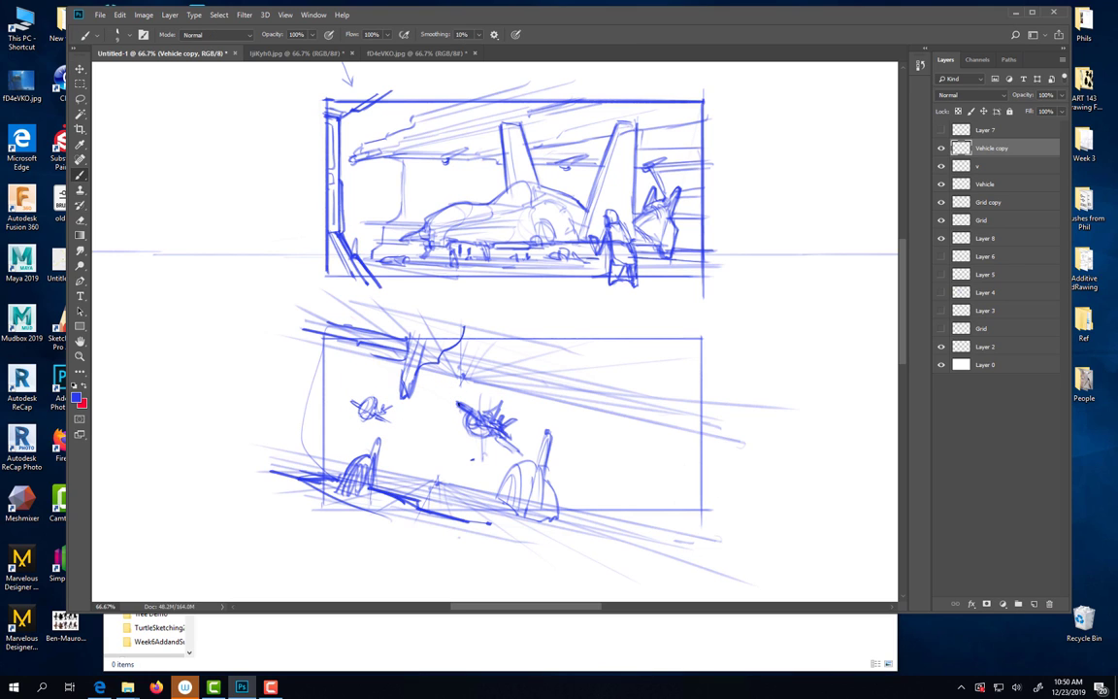
mouse_move(455, 411)
mouse_down()
mouse_move(437, 395)
mouse_move(461, 411)
mouse_move(458, 401)
mouse_move(453, 431)
mouse_move(464, 431)
mouse_up()
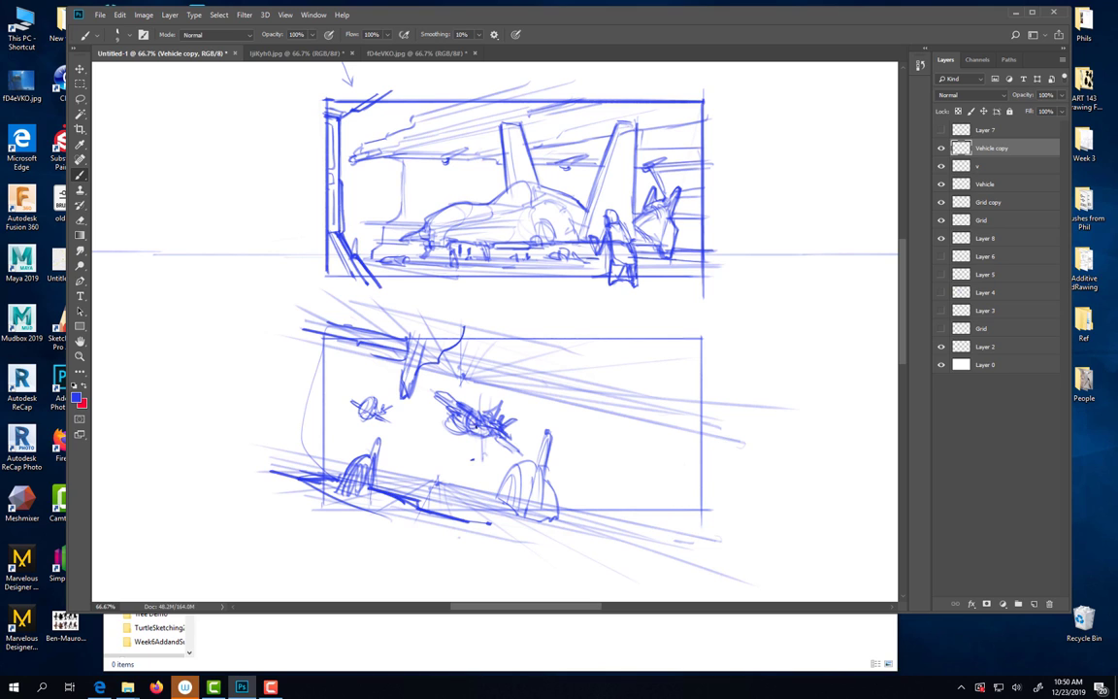
mouse_move(472, 437)
mouse_down()
mouse_move(557, 476)
mouse_move(451, 429)
mouse_up()
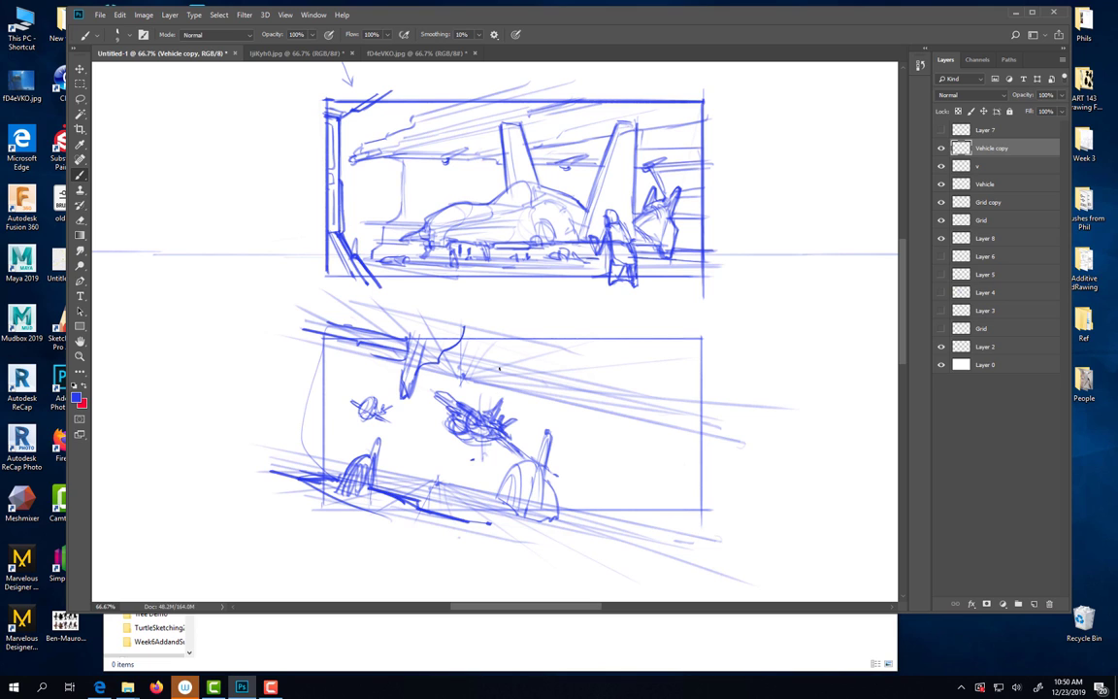
mouse_move(497, 425)
mouse_down()
mouse_move(523, 413)
mouse_move(502, 400)
mouse_up()
- Check the Vehicle copy layer's contents, merge it with the v layer, and clear the lasso selection around the central craft
click(941, 149)
click(942, 151)
key(l)
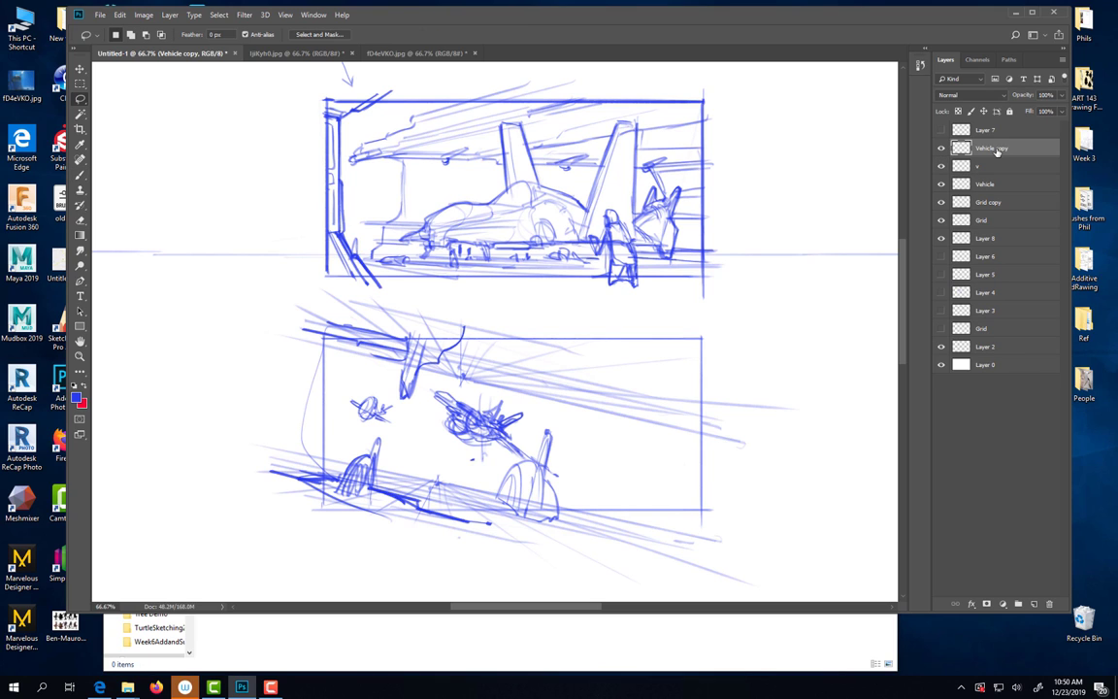
mouse_move(521, 399)
mouse_down()
mouse_move(441, 386)
mouse_move(473, 466)
mouse_move(521, 401)
mouse_up()
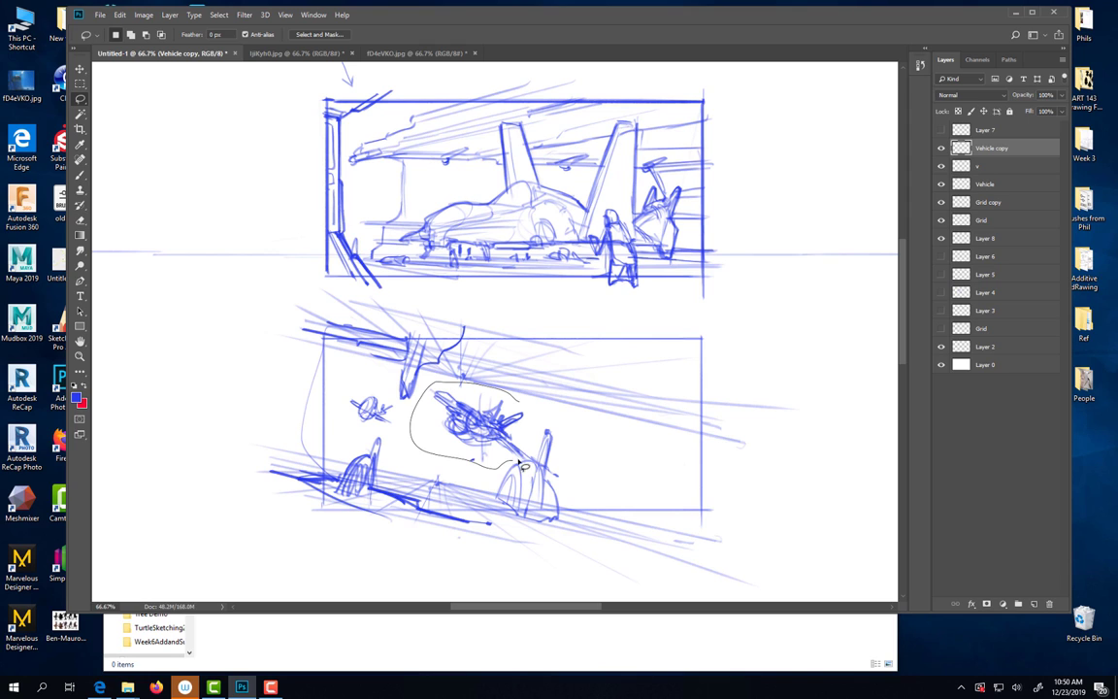
ctrl+click(984, 170)
key(ctrl+e)
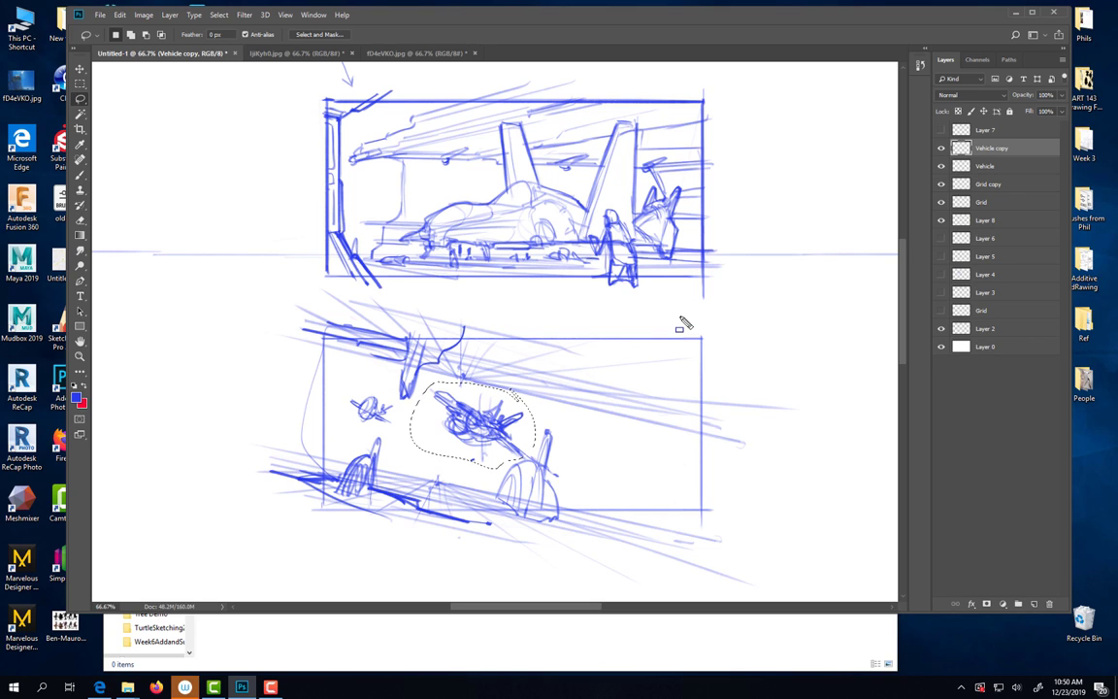
key(ctrl+d)
key(b)
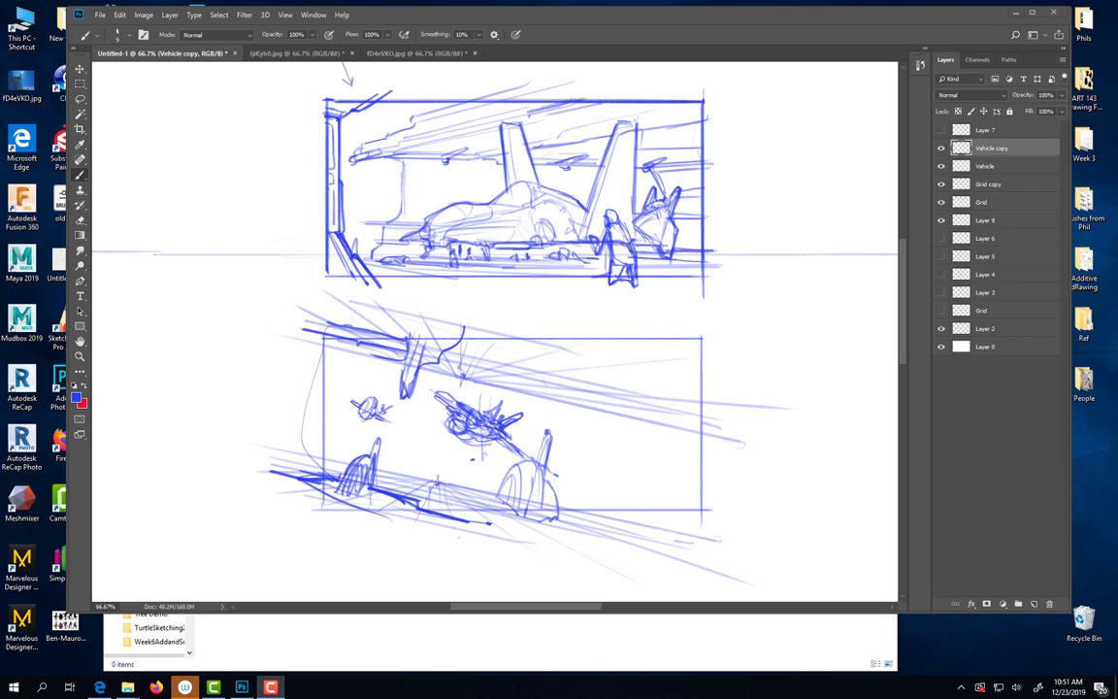
- Lengthen and thicken the central craft's front wing and darken the fin of the right-hand domed building
click(428, 388)
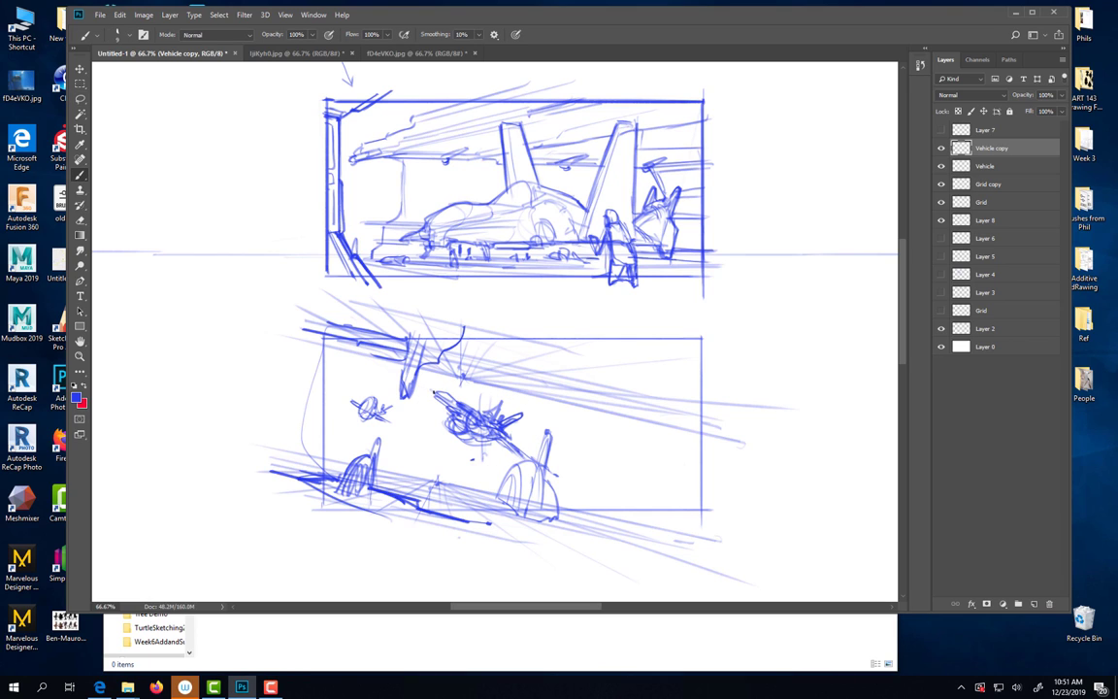
mouse_move(427, 387)
mouse_down()
mouse_move(487, 445)
mouse_move(497, 407)
mouse_move(480, 392)
mouse_move(485, 420)
mouse_up()
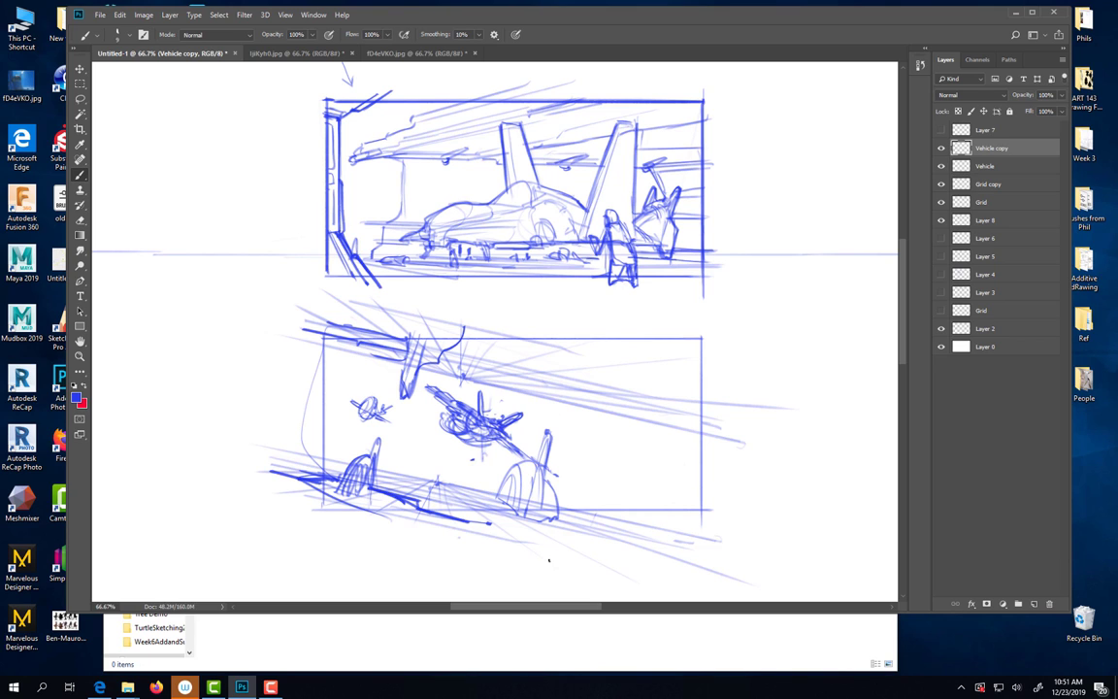
drag(546, 431, 555, 468)
- Merge the Vehicle copy, Vehicle and Grid copy layers and check the merged layer's contents
shift+click(995, 186)
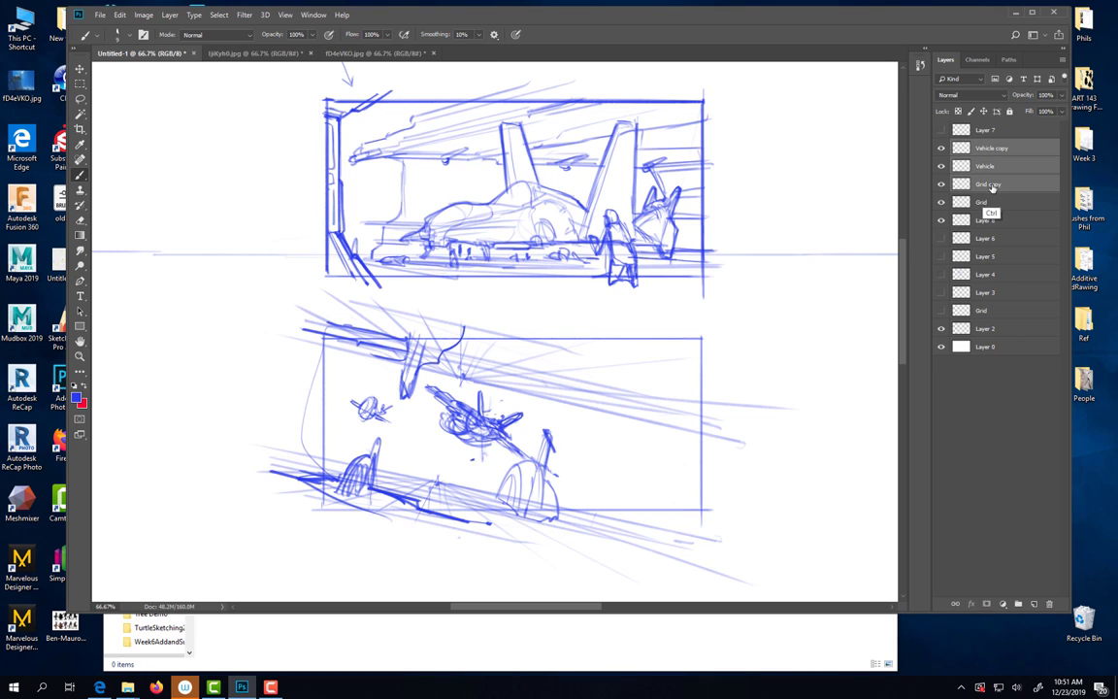
key(ctrl+e)
click(940, 149)
click(941, 148)
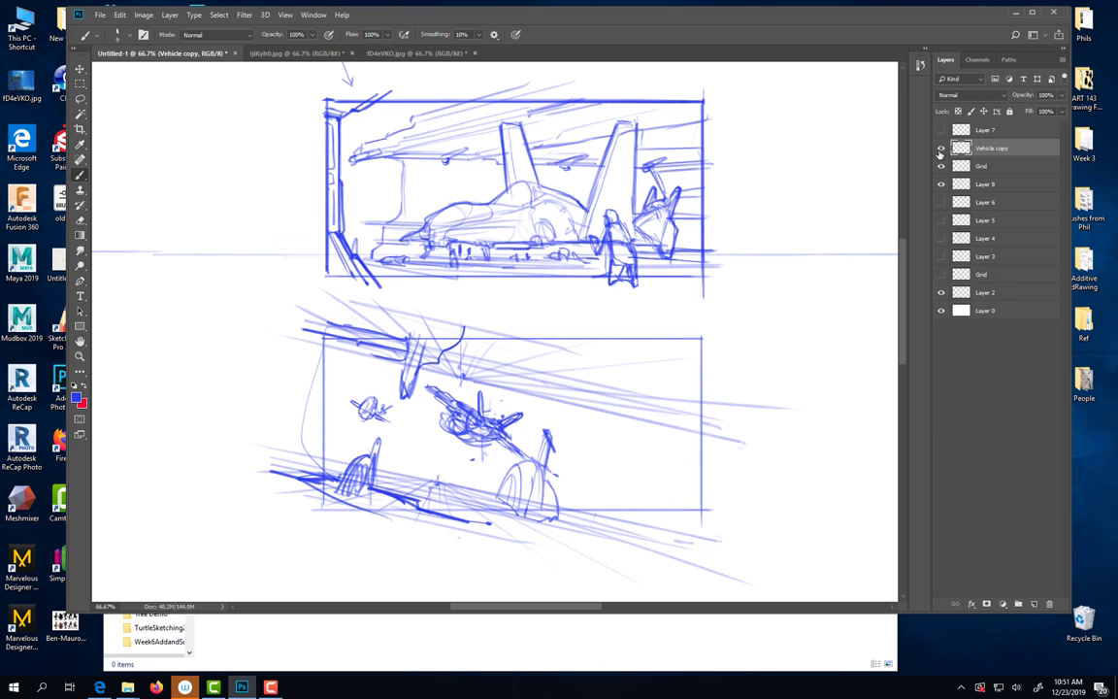
- Erase the right-hand domed building and its fin from the lower composition with an enlarged eraser
key(e)
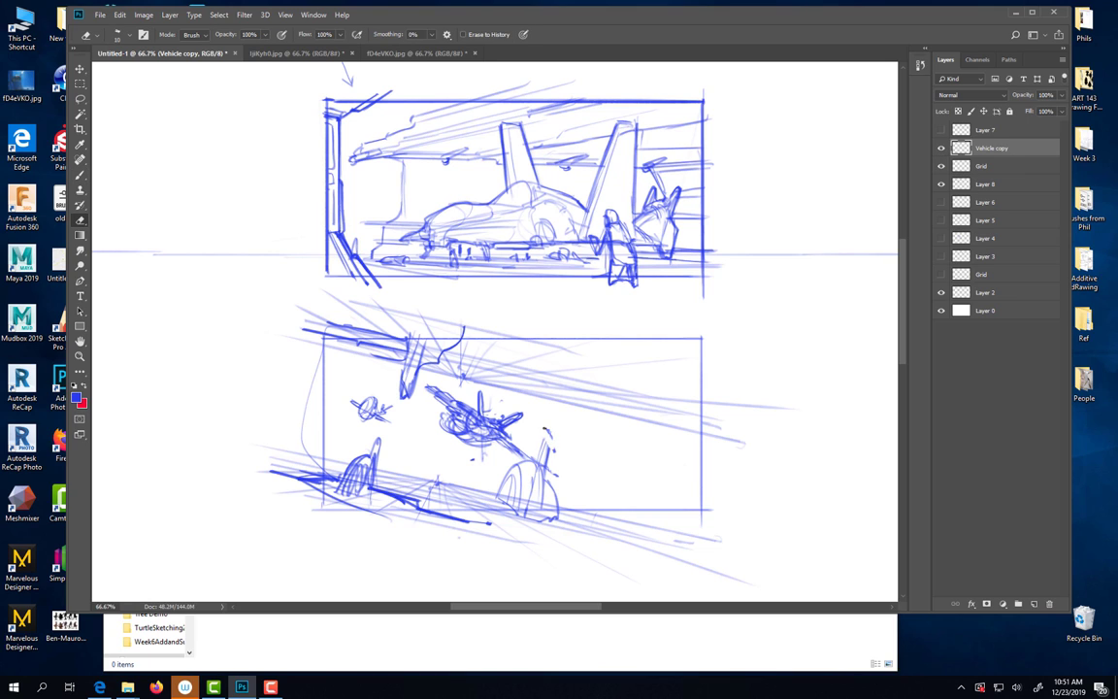
mouse_move(553, 465)
mouse_down()
mouse_move(524, 463)
mouse_move(544, 477)
mouse_move(534, 476)
mouse_move(532, 493)
mouse_move(510, 447)
mouse_move(522, 485)
mouse_move(495, 480)
mouse_move(506, 493)
mouse_move(549, 487)
mouse_move(551, 469)
mouse_move(560, 481)
mouse_move(502, 484)
mouse_move(547, 532)
mouse_up()
key(bracketright)
key(bracketright)
key(bracketright)
key(bracketright)
key(bracketright)
key(bracketright)
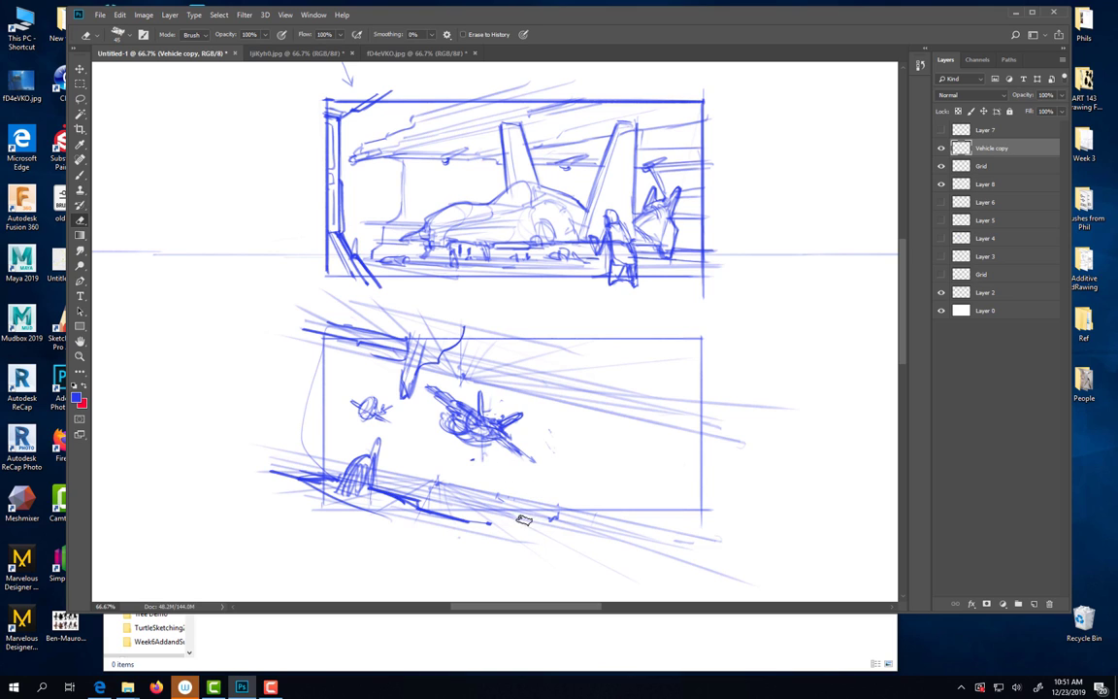
- Select the Vehicle copy and Grid layers together and shift the lower sketch to the right within its frame
key(b)
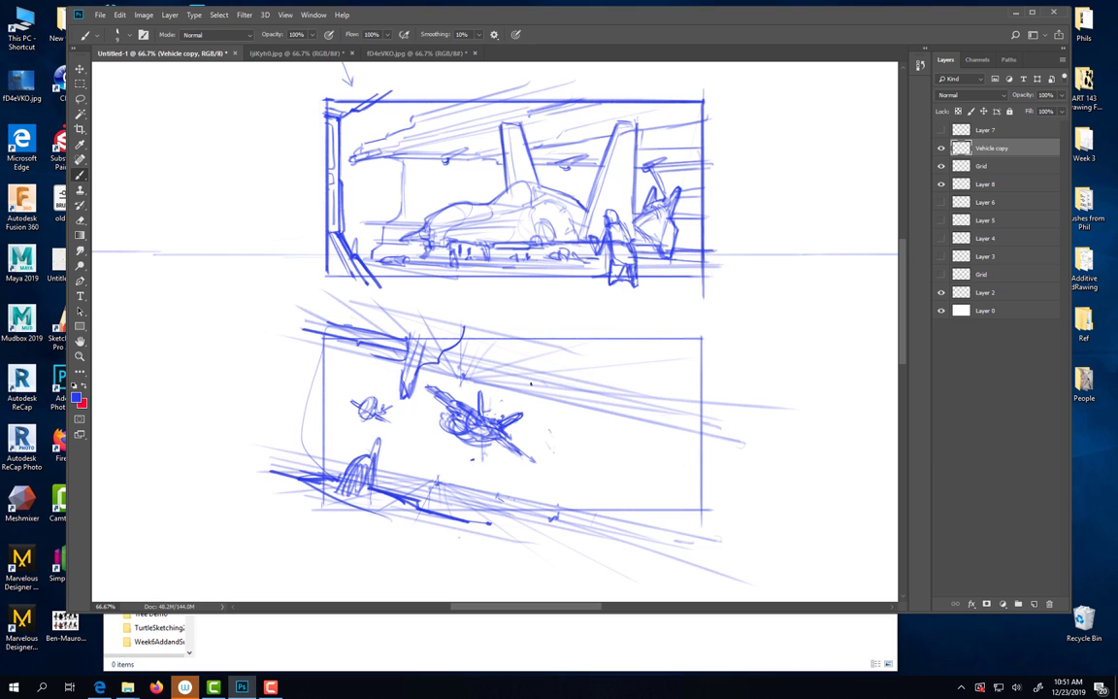
click(942, 149)
click(941, 149)
key(shift+alt+bracketleft)
key(v)
mouse_move(542, 359)
mouse_down()
mouse_move(551, 388)
mouse_move(589, 391)
mouse_up()
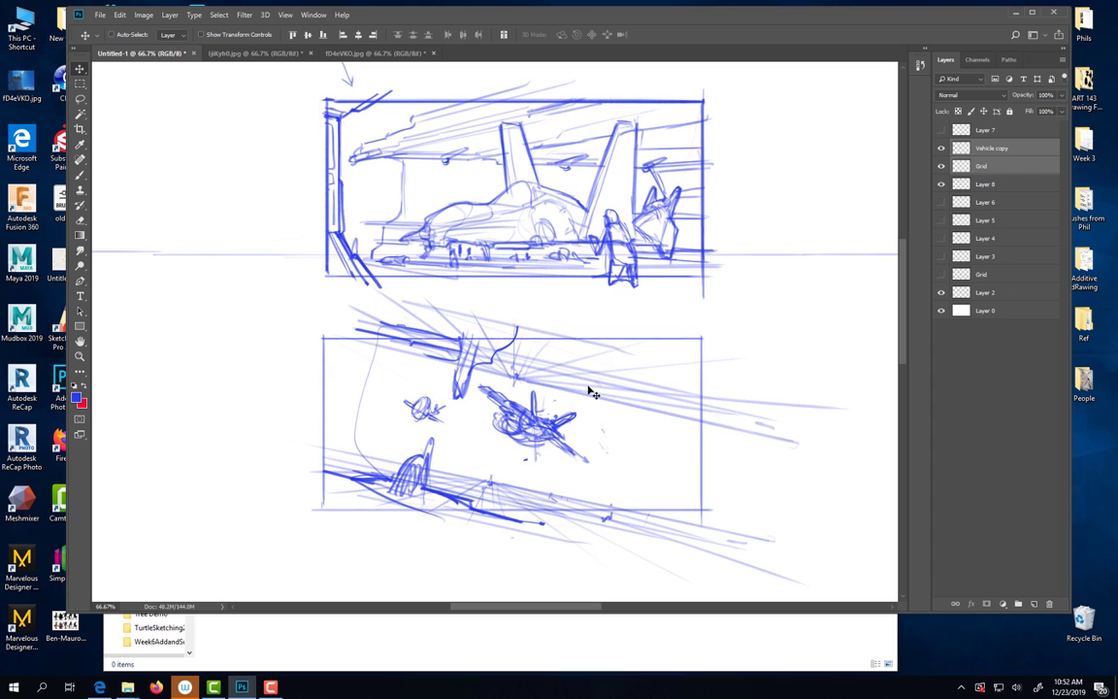
- Lasso the small distant craft and ready it for moving
key(l)
key(v)
mouse_move(447, 394)
mouse_down()
mouse_move(453, 408)
mouse_move(426, 405)
mouse_move(433, 414)
mouse_move(395, 409)
mouse_move(411, 414)
mouse_up()
key(ctrl+z)
key(ctrl+z)
- Move the small craft up and left on the Vehicle copy layer only, adjust it with Free Transform and deselect
click(989, 147)
click(941, 147)
click(940, 147)
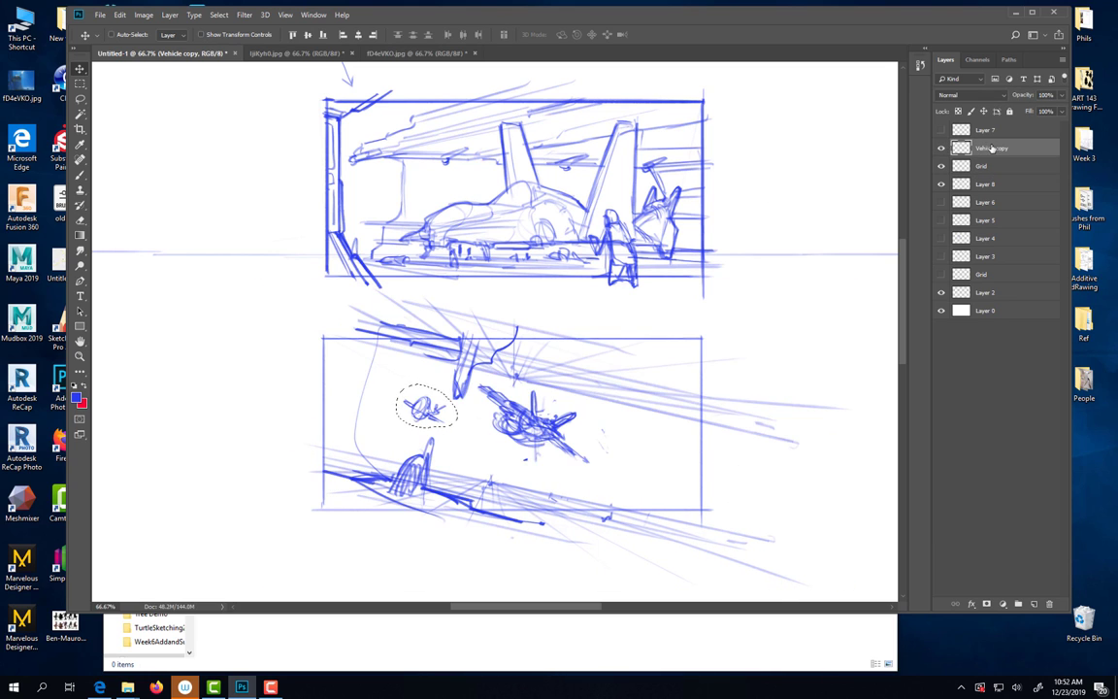
mouse_move(427, 402)
mouse_down()
mouse_move(401, 392)
mouse_move(388, 401)
mouse_move(419, 362)
mouse_move(399, 340)
mouse_move(361, 334)
mouse_move(406, 396)
mouse_move(407, 384)
mouse_up()
key(ctrl+t)
key(Return)
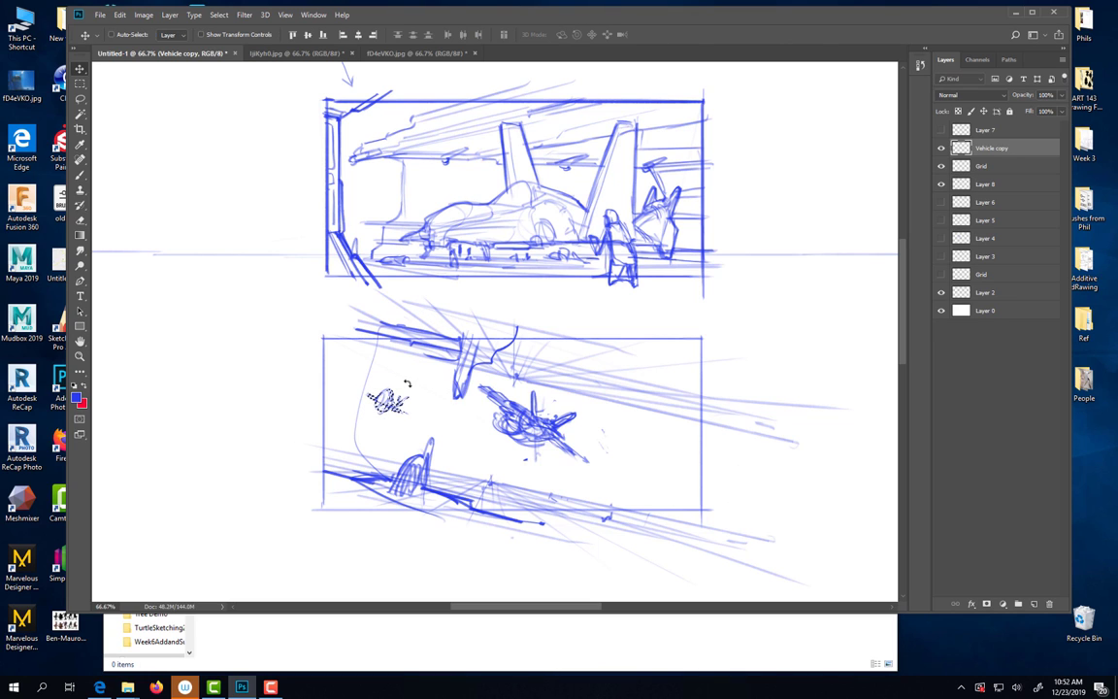
key(ctrl+d)
- Draw a straight red guide line along the tilted lower grid, running down to its right vanishing area
key(b)
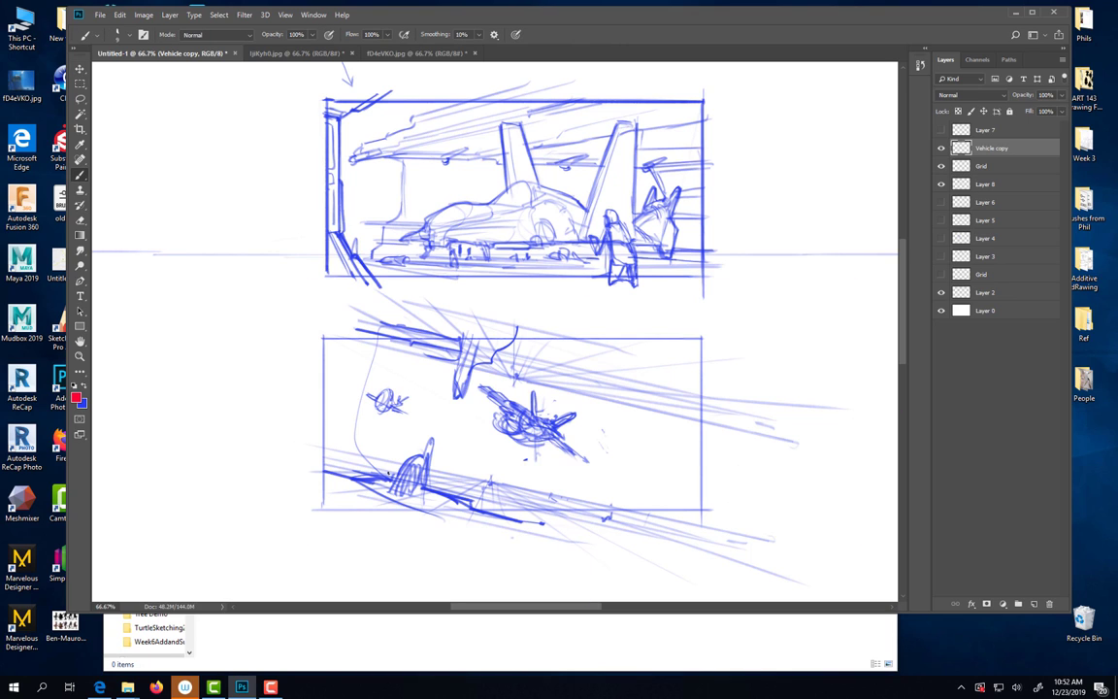
drag(311, 446, 597, 446)
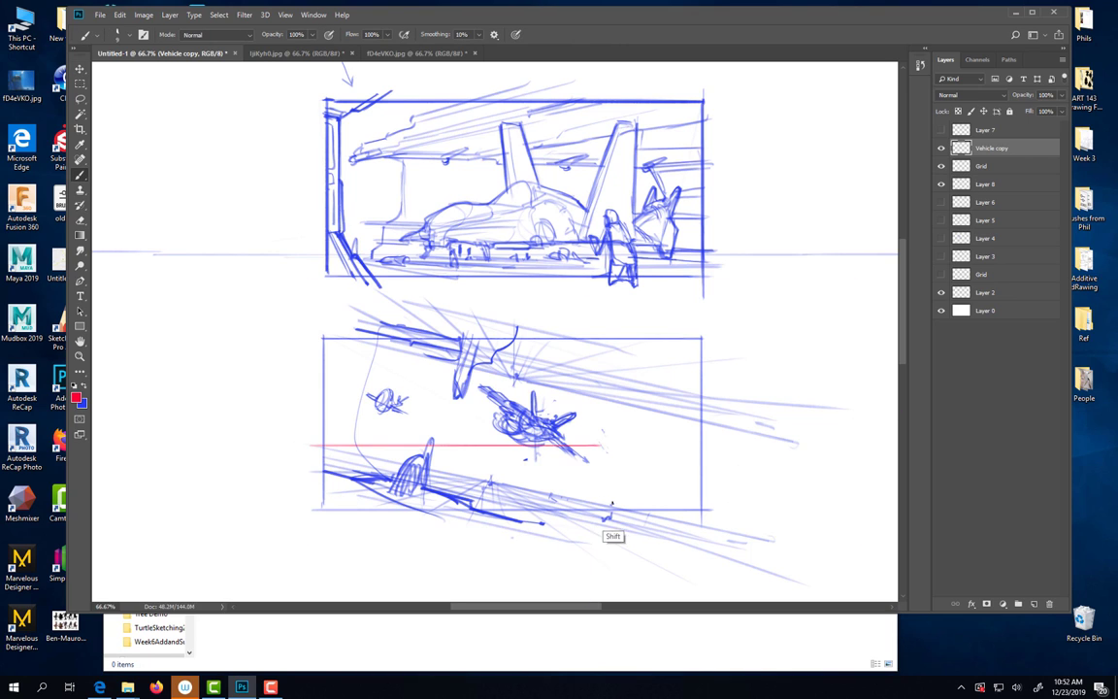
key(ctrl+z)
drag(309, 448, 611, 517)
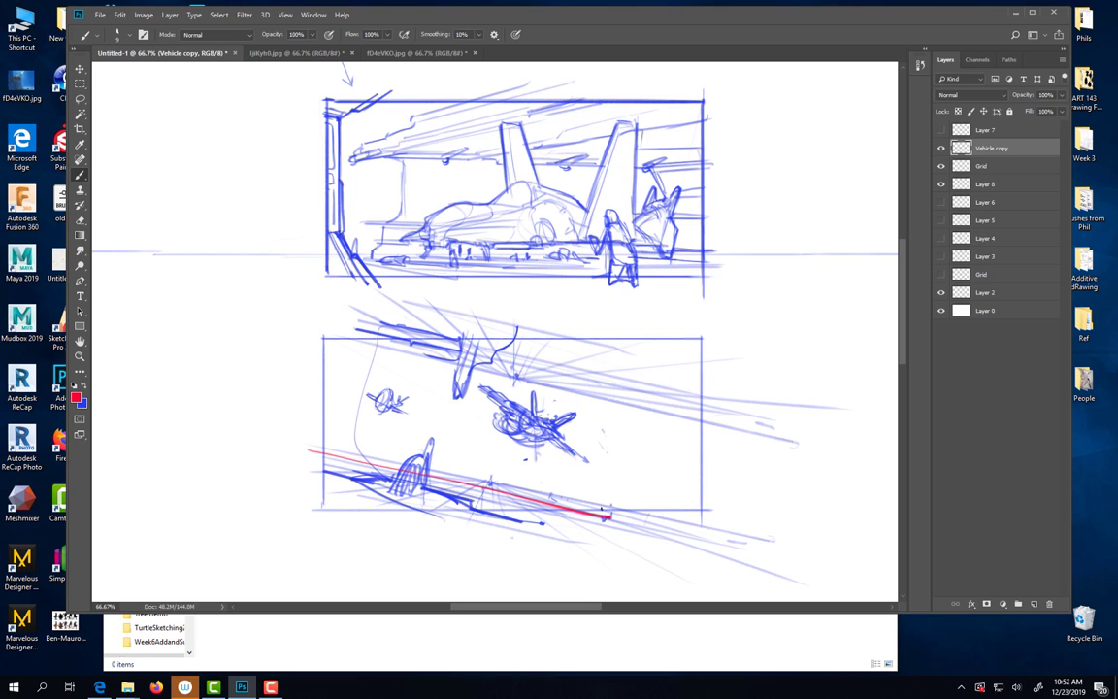
- Mark the wing tilt of the central and small craft with red lines, and undo those lines
drag(480, 386, 588, 461)
drag(364, 401, 405, 394)
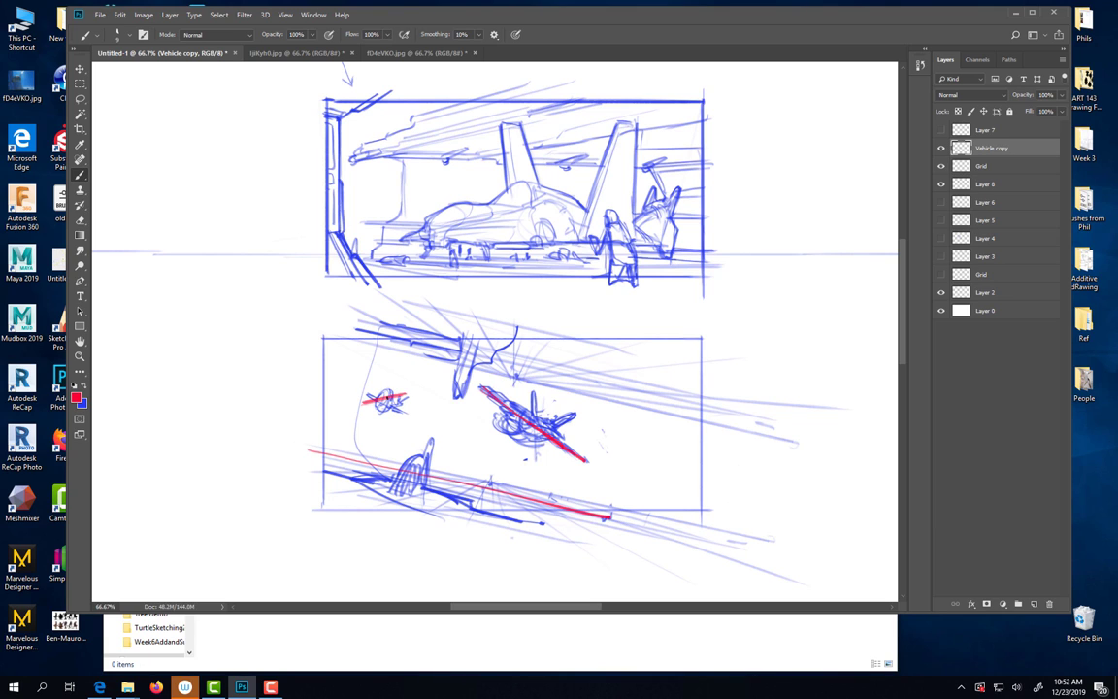
key(ctrl+z)
key(ctrl+shift+z)
key(ctrl+z)
key(ctrl+z)
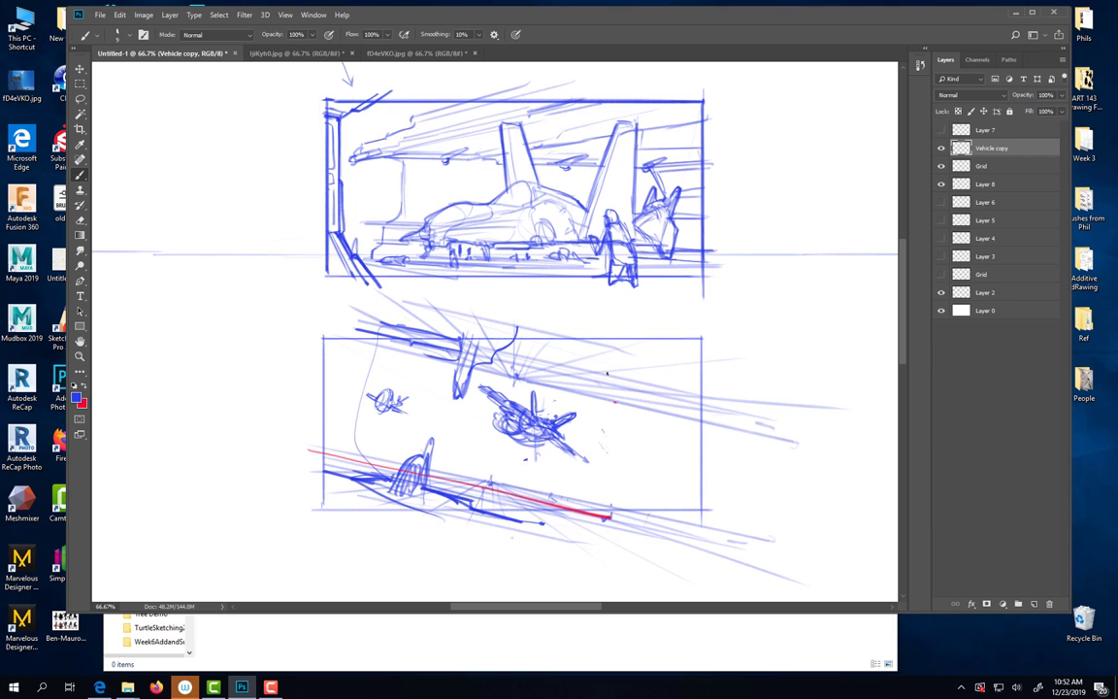
- Outline the right edge of a jagged opening in blue, with a bracket on top and finned, receding structure lines below
mouse_move(613, 397)
mouse_down()
mouse_move(641, 390)
mouse_move(611, 406)
mouse_move(640, 398)
mouse_move(632, 471)
mouse_move(608, 507)
mouse_up()
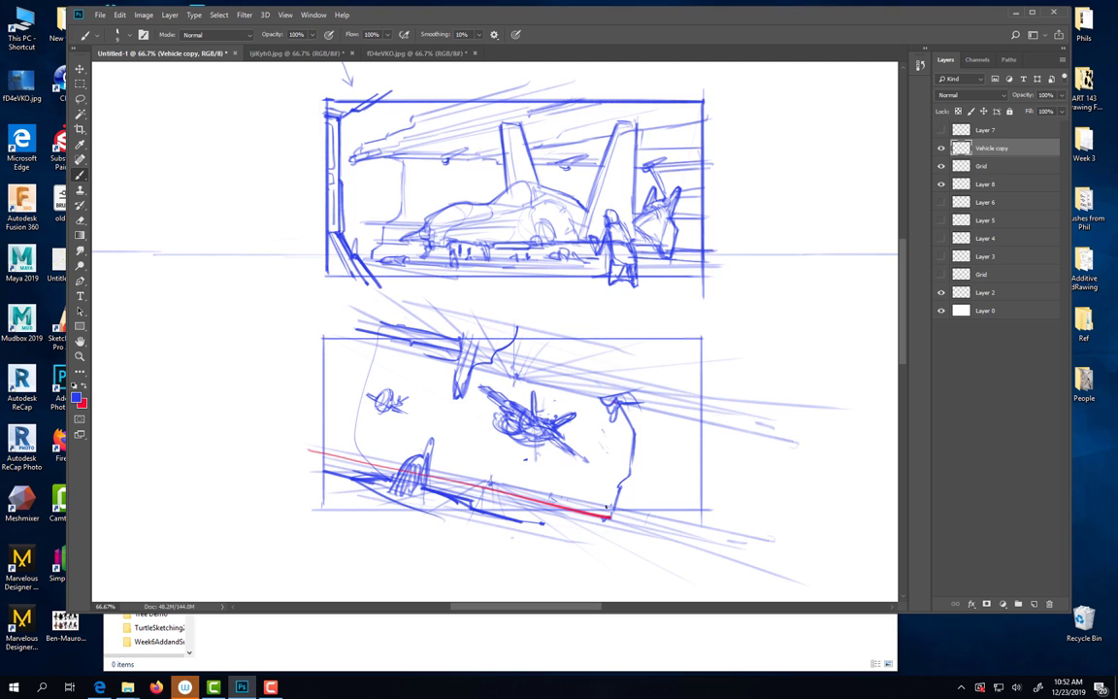
drag(609, 516, 668, 547)
mouse_move(588, 511)
mouse_down()
mouse_move(612, 518)
mouse_move(579, 514)
mouse_move(650, 579)
mouse_move(596, 554)
mouse_up()
mouse_move(547, 503)
mouse_down()
mouse_move(577, 482)
mouse_move(581, 515)
mouse_move(489, 508)
mouse_up()
mouse_move(489, 509)
mouse_down()
mouse_move(575, 532)
mouse_move(514, 517)
mouse_up()
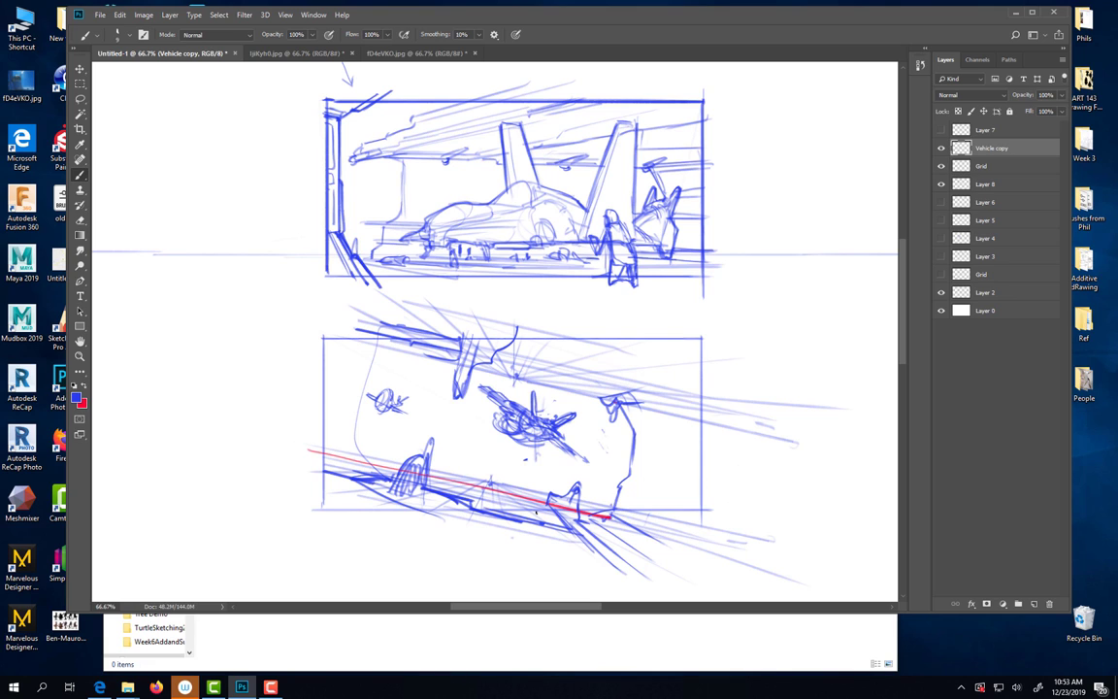
- Draw the left side of the opening as a thick jagged wall with angled upper struts and a base ledge
mouse_move(362, 333)
mouse_down()
mouse_move(326, 388)
mouse_move(313, 442)
mouse_up()
drag(332, 366, 312, 431)
mouse_move(343, 369)
mouse_down()
mouse_move(323, 339)
mouse_move(335, 308)
mouse_up()
mouse_move(325, 381)
mouse_down()
mouse_move(315, 447)
mouse_move(330, 475)
mouse_up()
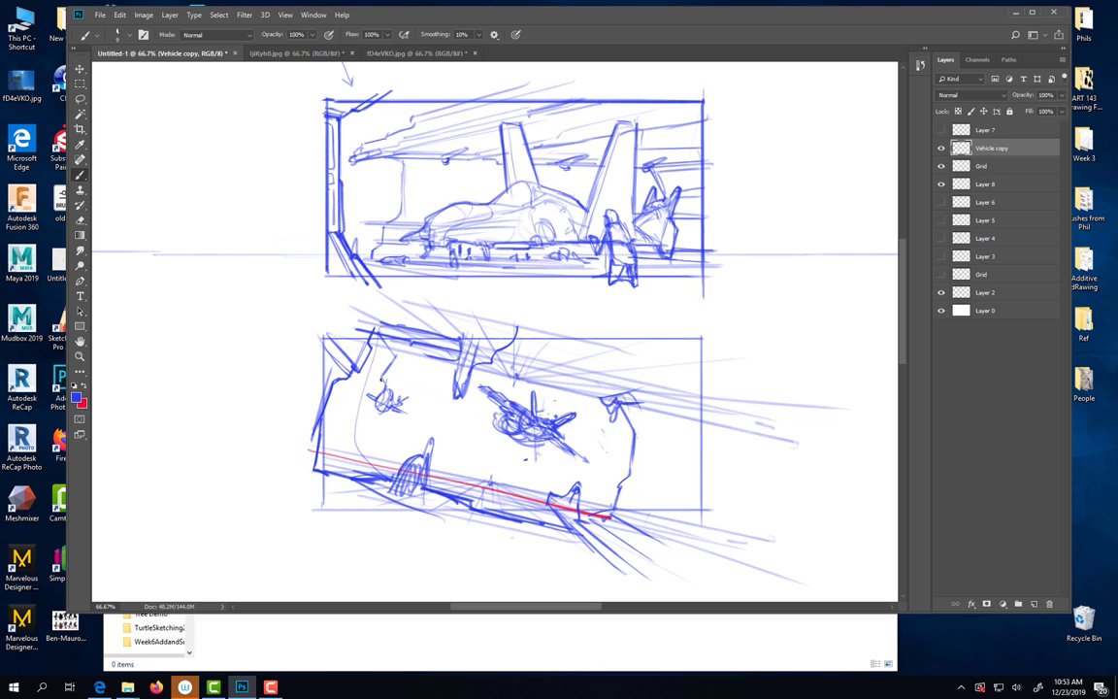
drag(369, 429, 366, 461)
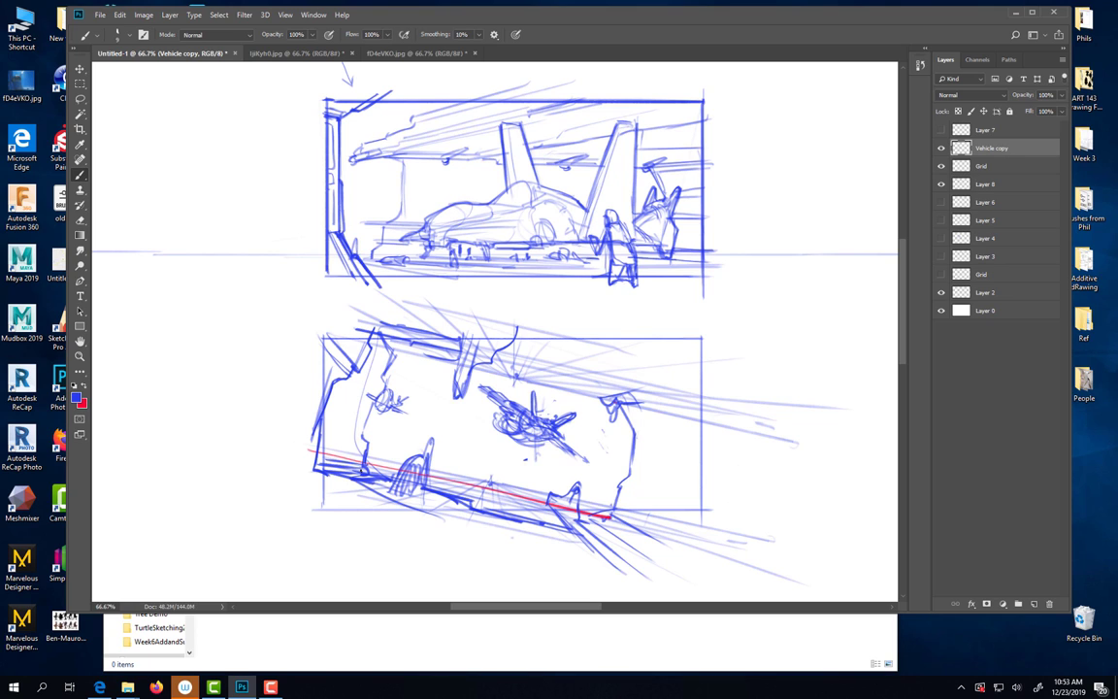
mouse_move(373, 413)
mouse_down()
mouse_move(364, 442)
mouse_move(384, 471)
mouse_move(296, 474)
mouse_up()
- Strengthen the opening's upper edge and add a pointed ledge with beams receding toward the frame's upper right
mouse_move(391, 347)
mouse_down()
mouse_move(458, 363)
mouse_move(454, 393)
mouse_move(473, 357)
mouse_move(513, 345)
mouse_move(517, 328)
mouse_up()
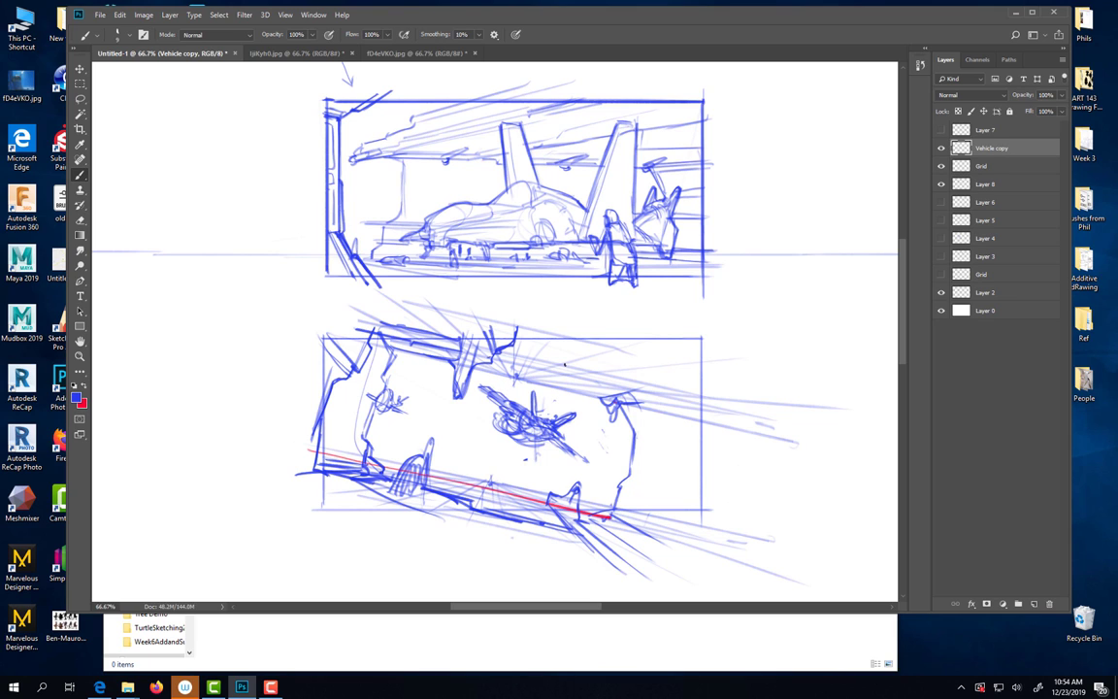
drag(492, 355, 585, 382)
mouse_move(540, 373)
mouse_down()
mouse_move(588, 378)
mouse_move(543, 366)
mouse_move(595, 368)
mouse_move(587, 353)
mouse_move(663, 330)
mouse_up()
drag(589, 362, 701, 335)
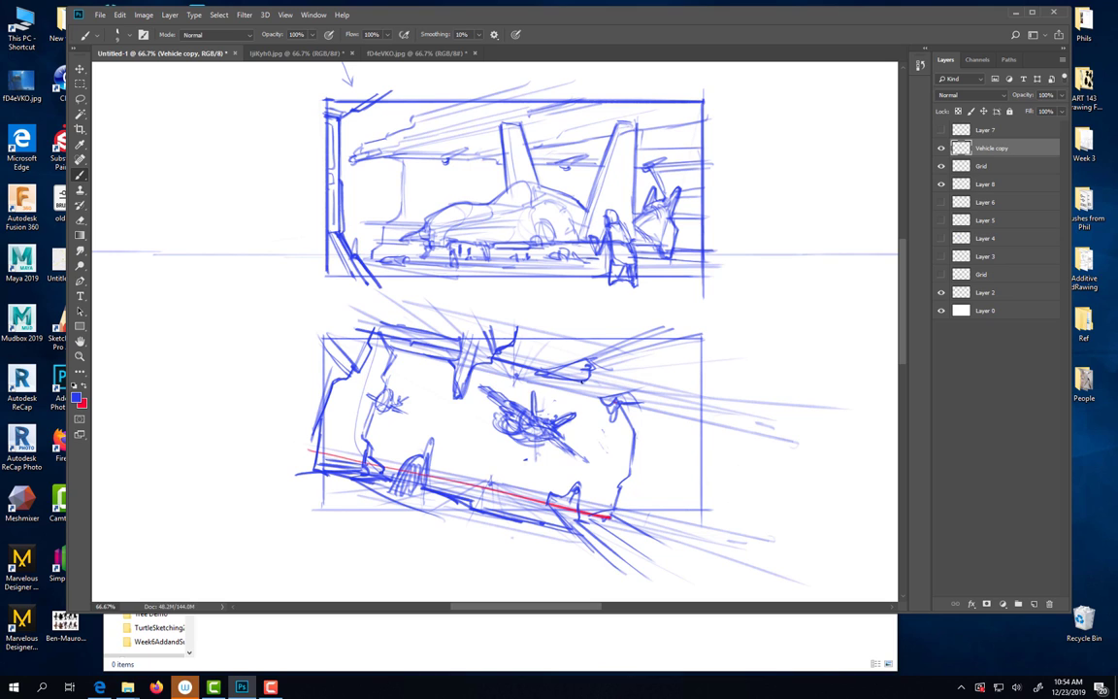
- Continue the opening's edge down to the right bracket and add receding beam lines out to the right border
drag(588, 381, 713, 418)
mouse_move(635, 432)
mouse_down()
mouse_move(715, 422)
mouse_move(683, 422)
mouse_up()
drag(614, 394, 714, 363)
drag(650, 390, 716, 367)
drag(565, 363, 633, 338)
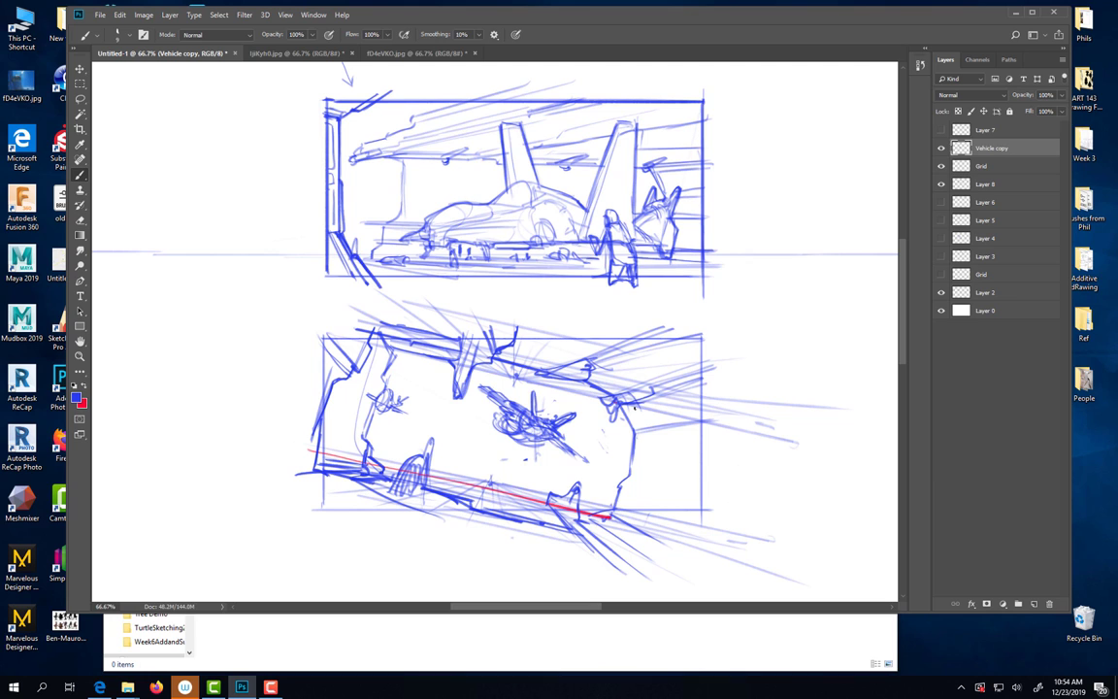
- Darken the right and bottom borders of the lower frame, and undo the stray left border line
mouse_move(702, 335)
mouse_down()
mouse_move(702, 523)
mouse_move(571, 510)
mouse_up()
drag(294, 325, 308, 504)
key(ctrl+z)
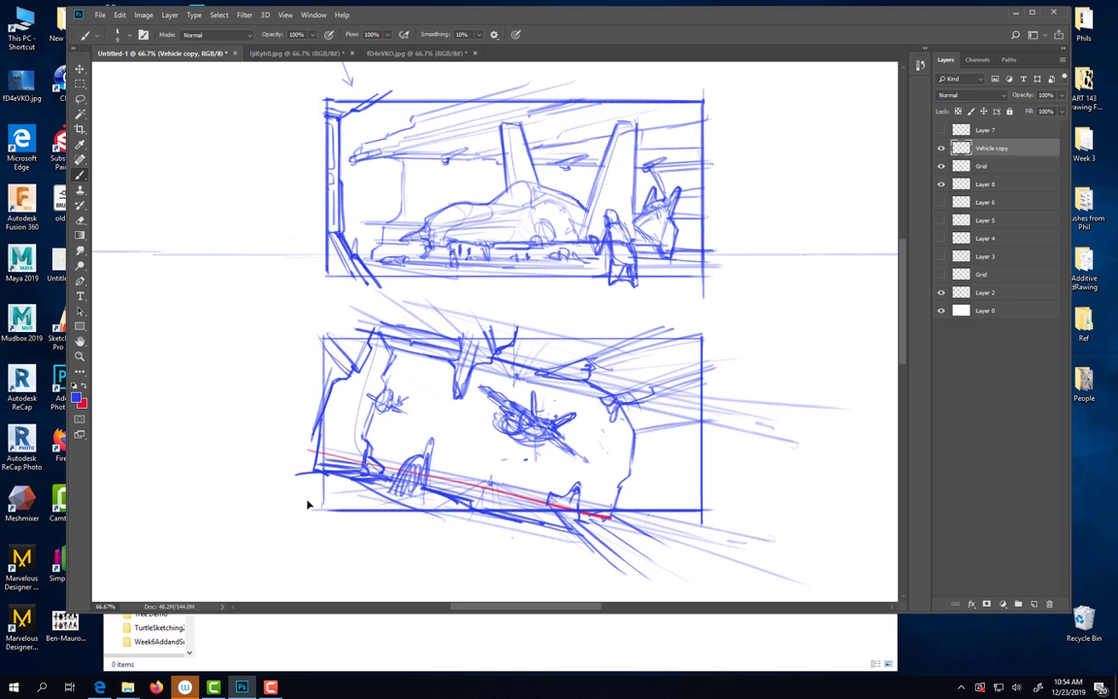
- Switch to the browser and look forward through the Ralph McQuarrie sample artwork gallery for examples of layered depth
click(100, 688)
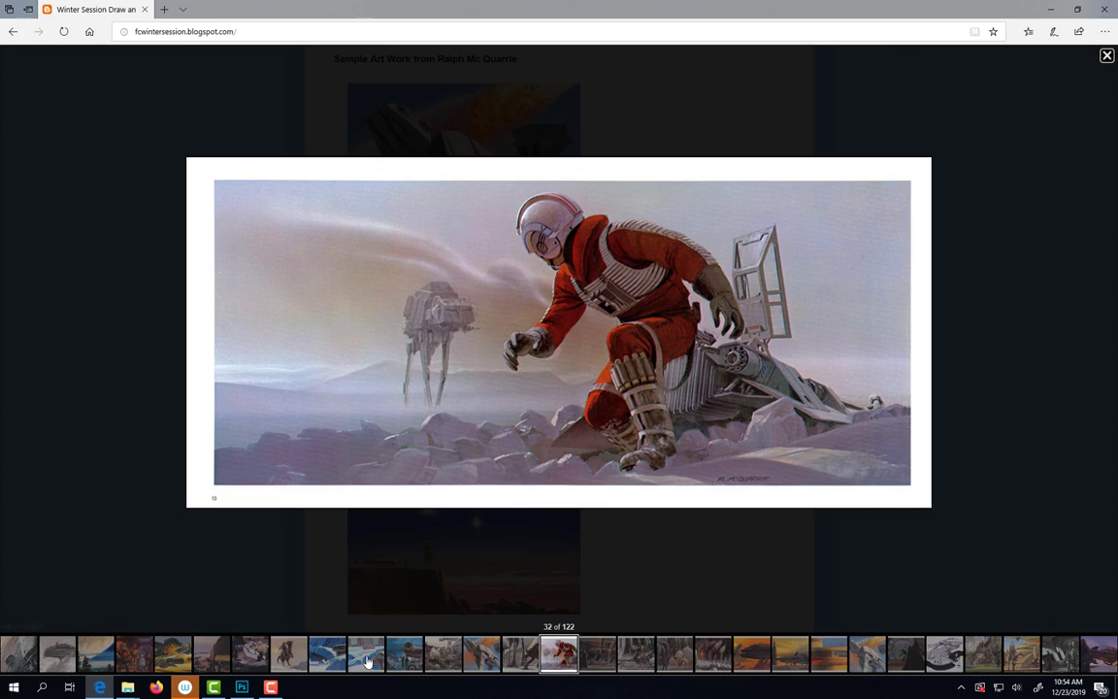
key(Right)
key(Right)
key(Right)
key(Right)
key(Right)
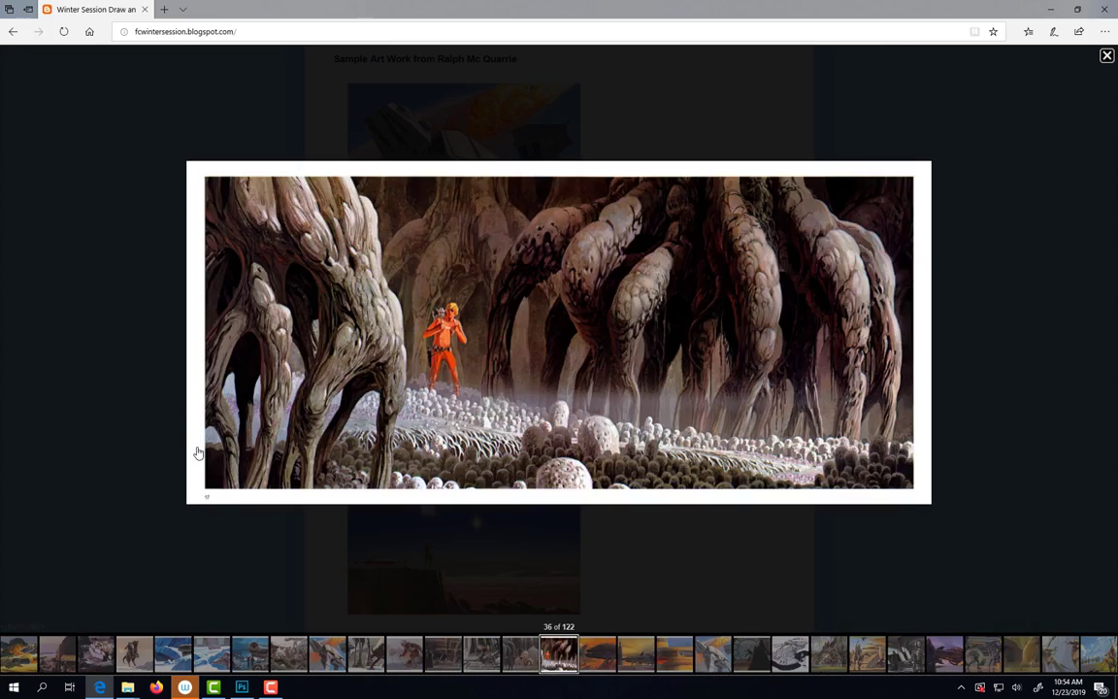
key(Right)
key(Right)
key(Right)
key(Right)
key(Right)
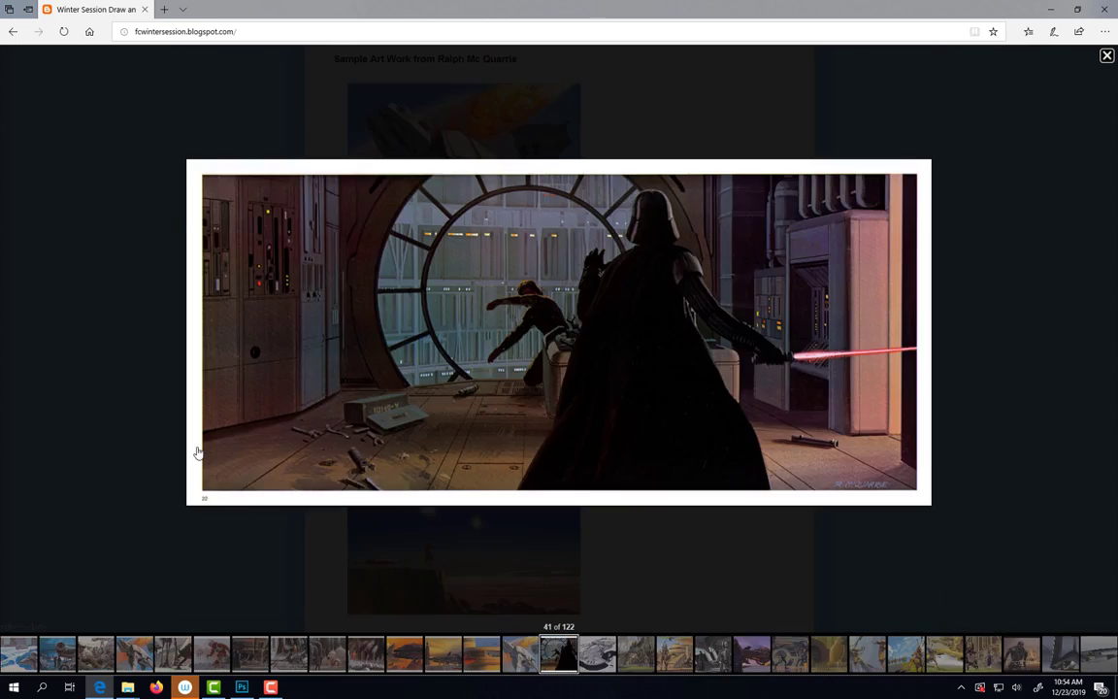
key(Right)
key(Right)
key(Right)
key(Right)
key(Right)
key(Right)
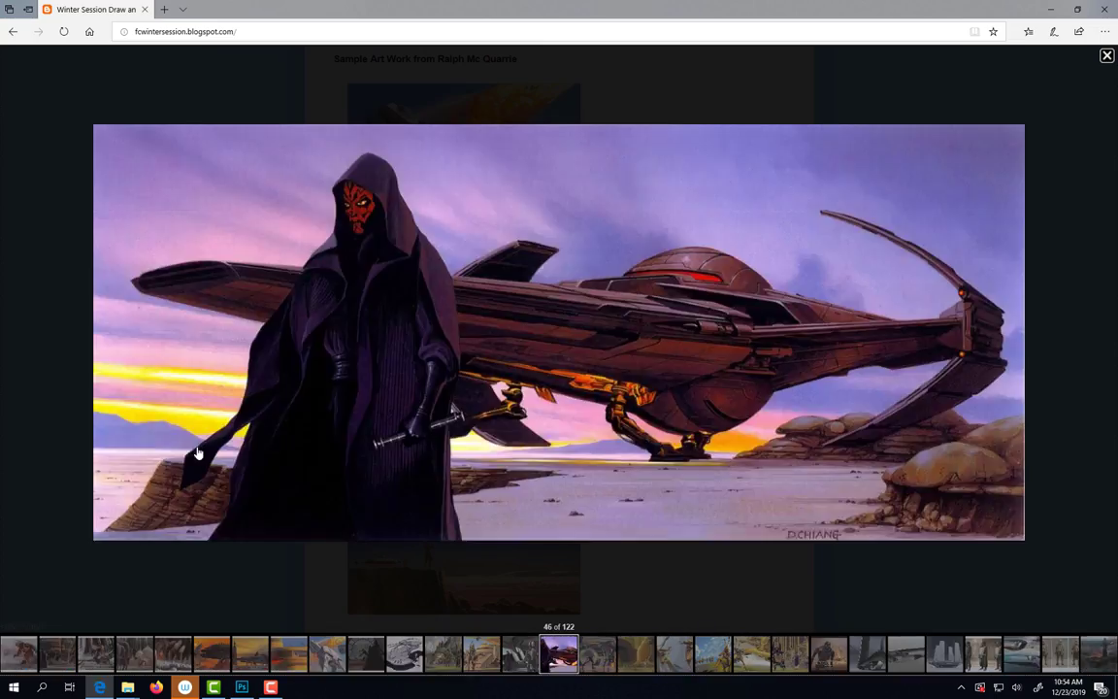
key(Right)
key(Right)
key(Right)
key(Right)
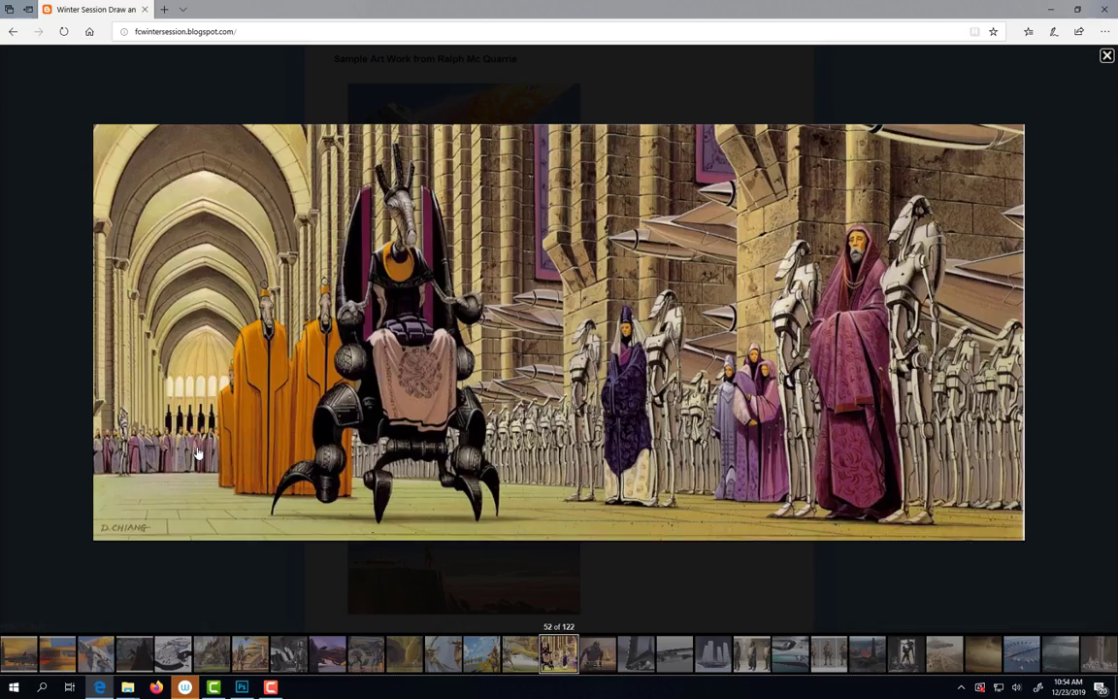
- Browse back through the gallery to its early paintings, examining foreground framing, overlapping figures and background scale
key(Left)
key(Left)
key(Left)
key(Left)
key(Left)
key(Left)
key(Left)
key(Left)
key(Left)
key(Left)
key(Left)
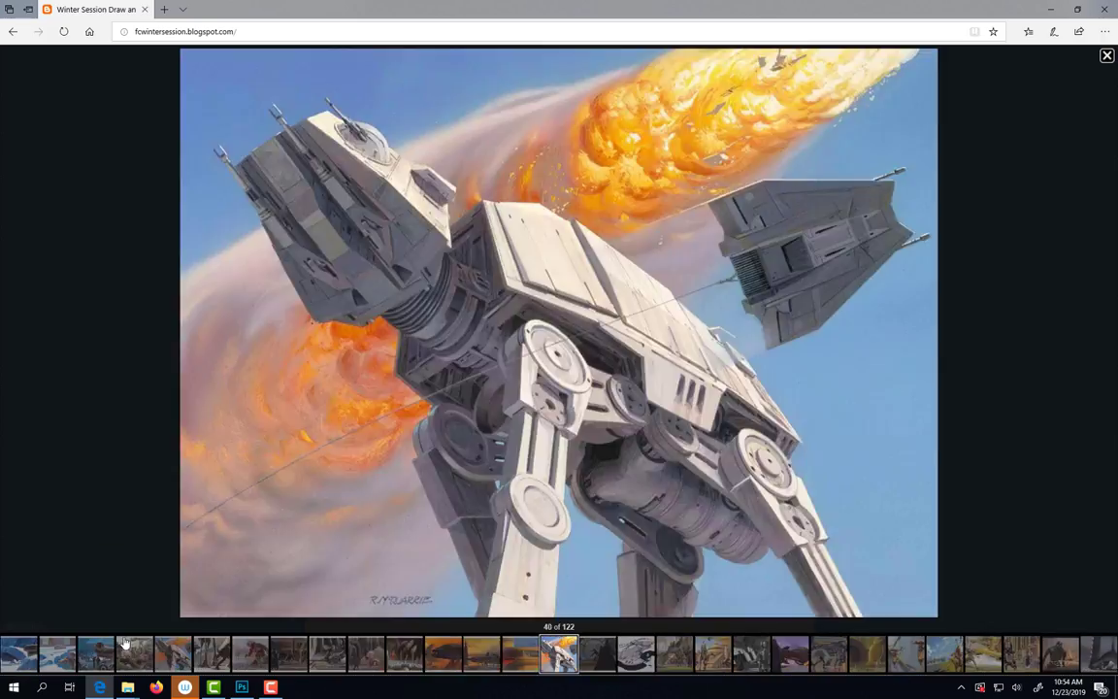
key(Left)
key(Left)
key(Left)
key(Left)
key(Left)
key(Left)
key(Left)
key(Left)
key(Left)
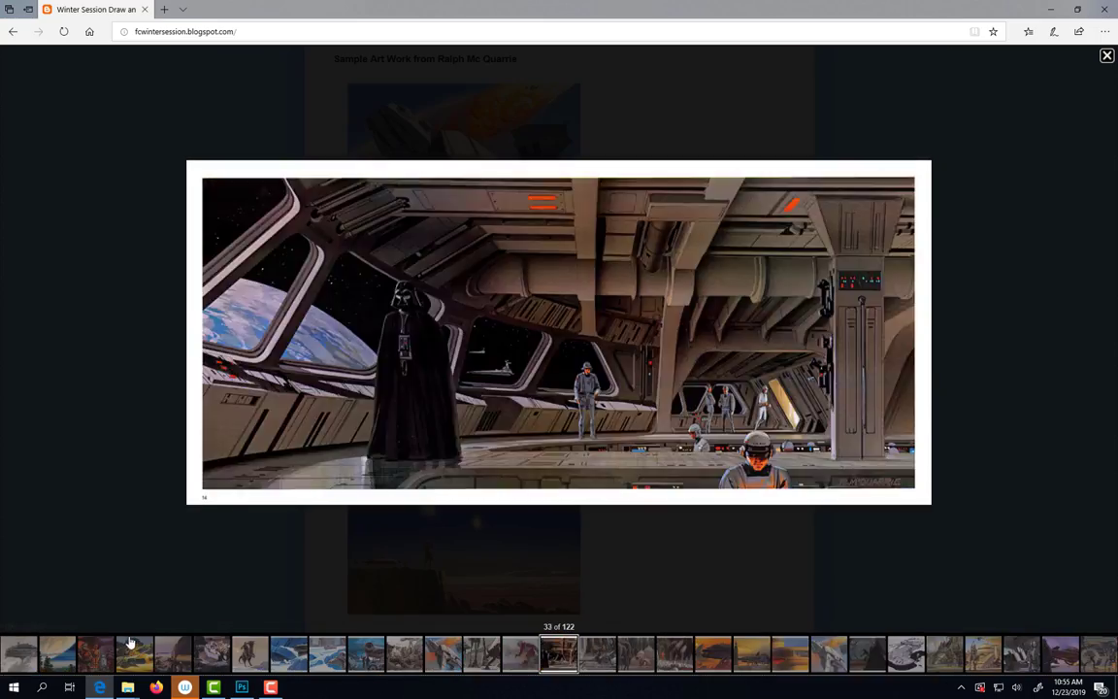
key(Left)
key(Left)
key(Left)
key(Left)
key(Left)
key(Left)
key(Left)
key(Left)
key(Left)
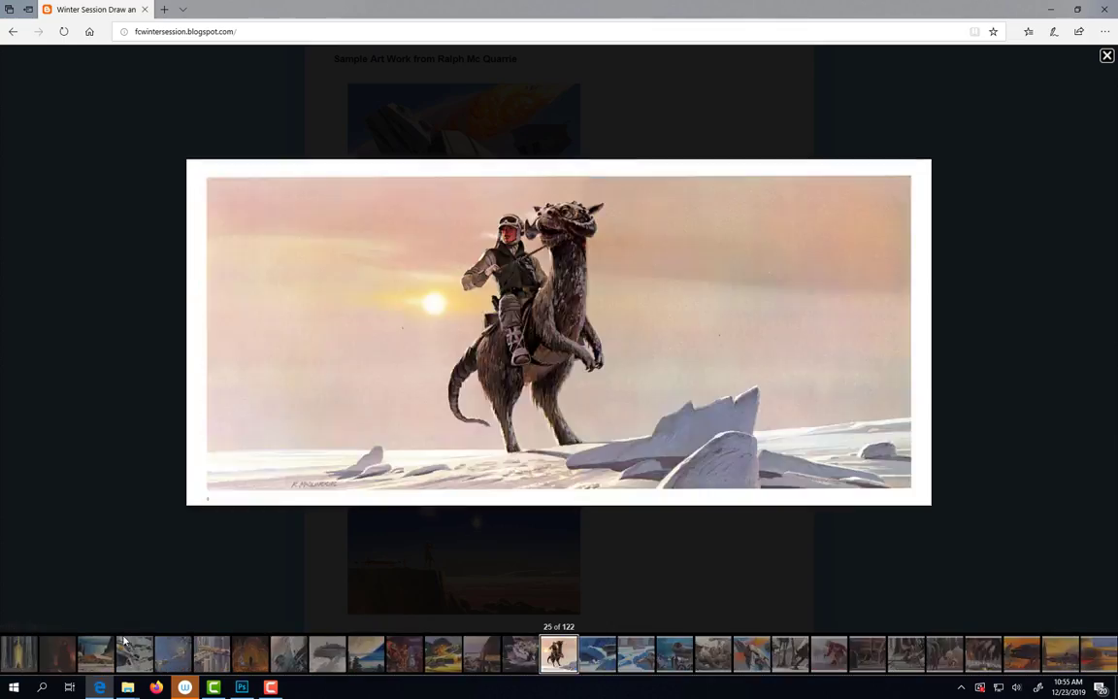
key(Left)
key(Left)
key(Left)
key(Left)
key(Left)
key(Left)
key(Left)
key(Left)
key(Left)
key(Left)
key(Left)
key(Left)
key(Left)
key(Left)
key(Left)
key(Left)
key(Left)
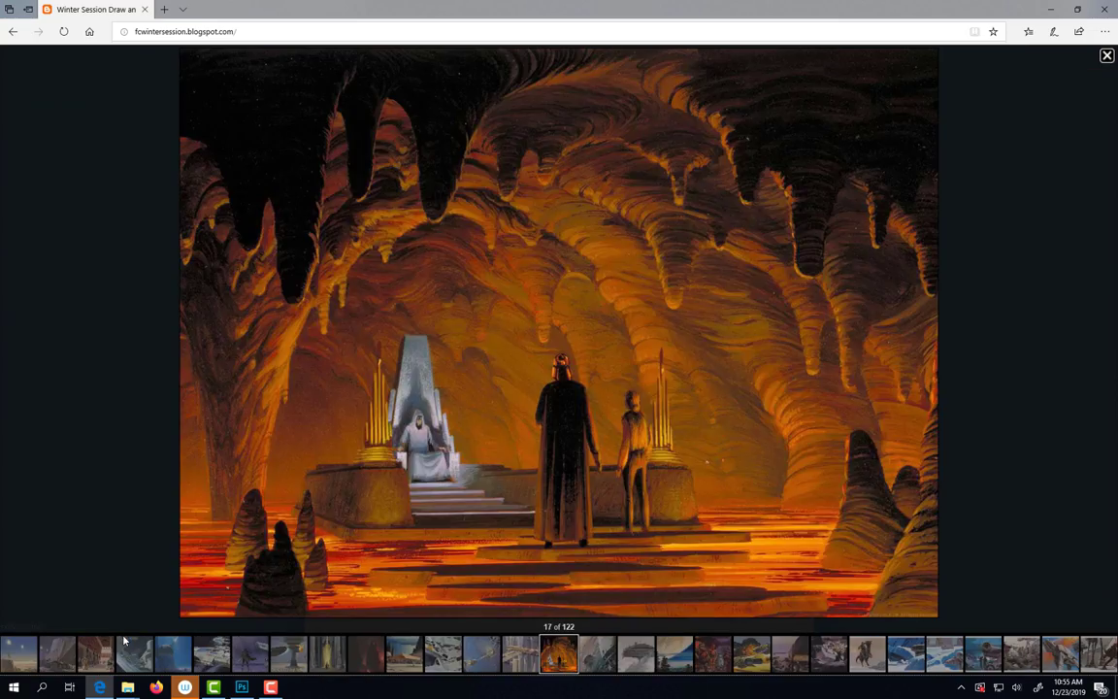
- Examine the early gallery paintings of spacecraft, columned halls and the reactor interior for perspective and overlapping layers
key(Right)
key(Right)
key(Right)
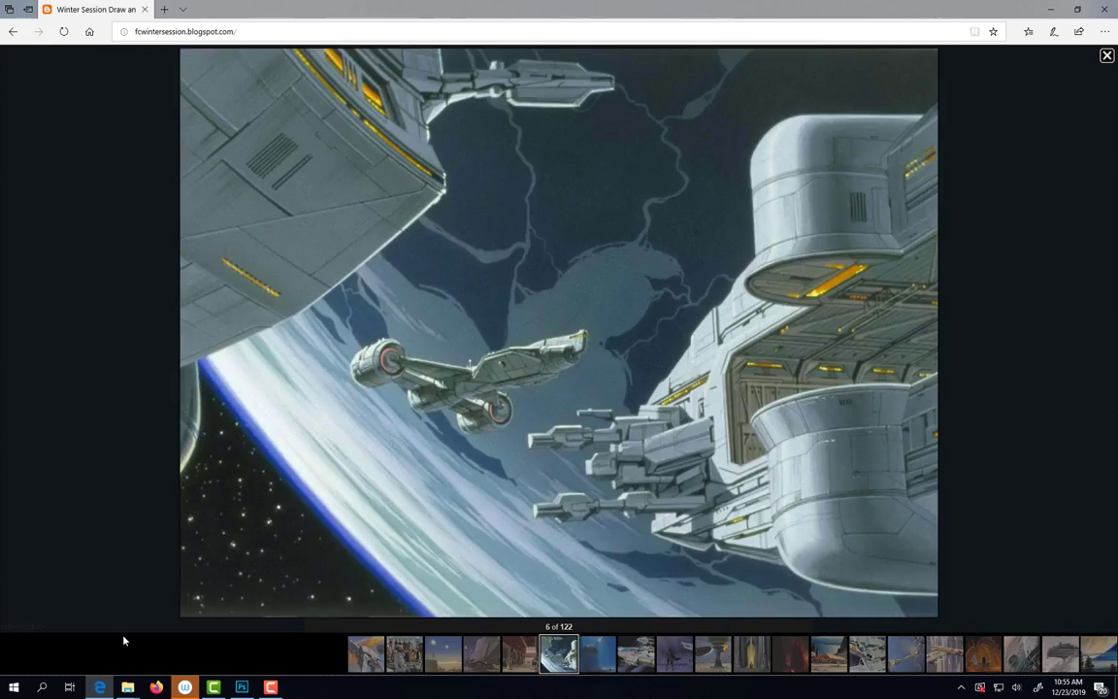
key(Right)
key(Right)
key(Left)
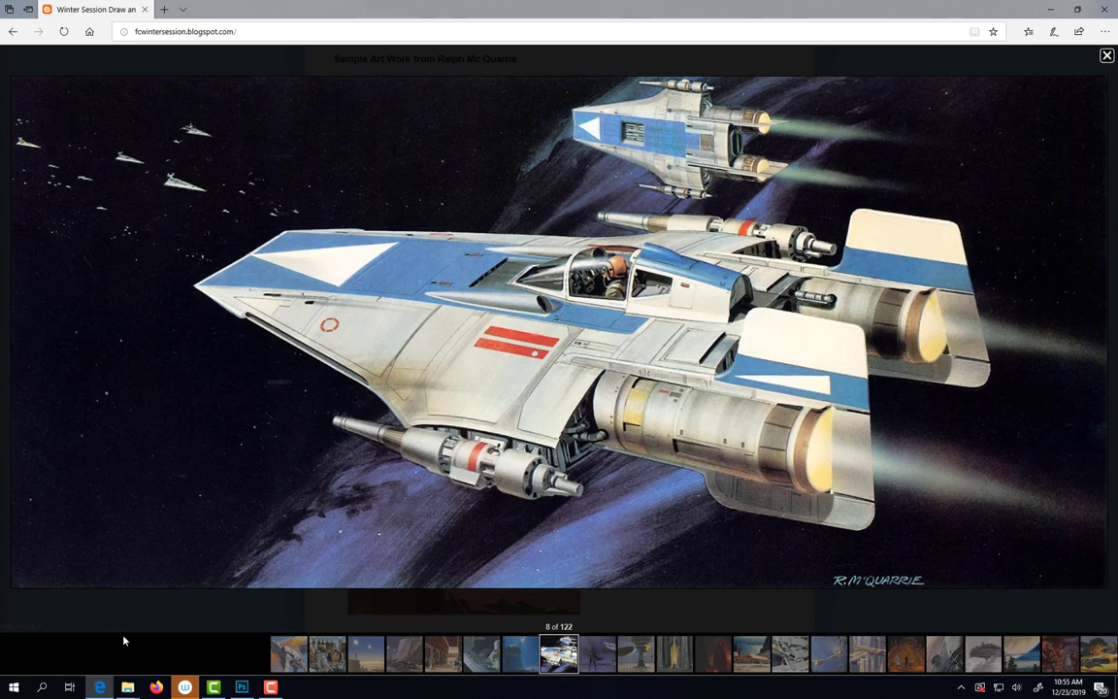
key(Right)
key(Right)
key(Right)
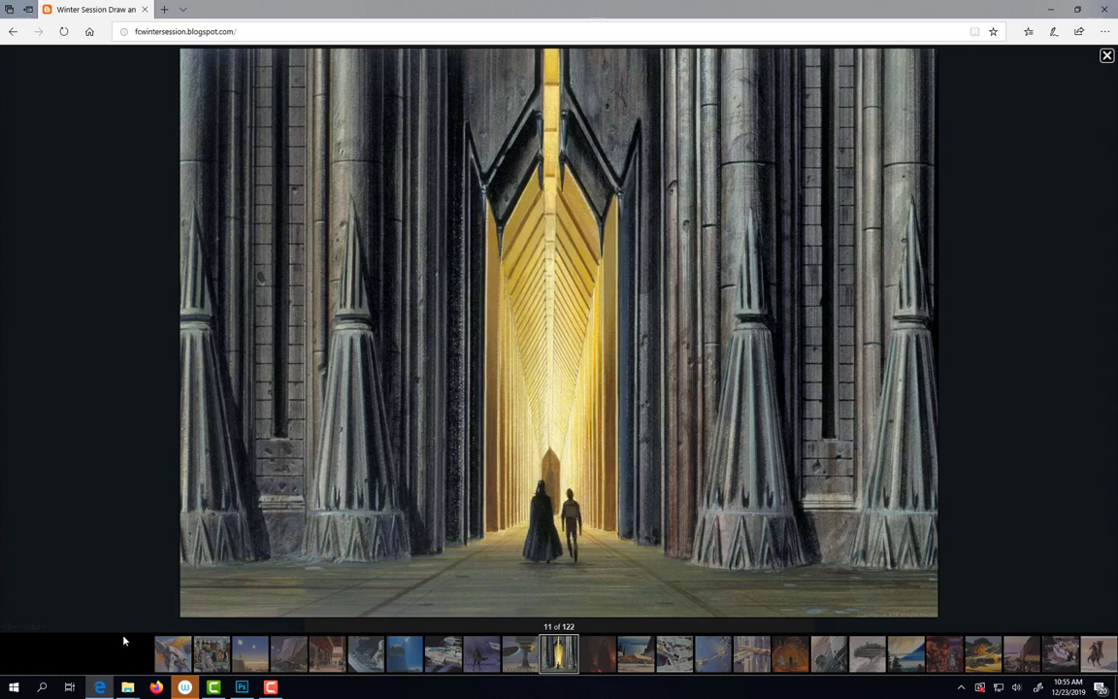
key(Left)
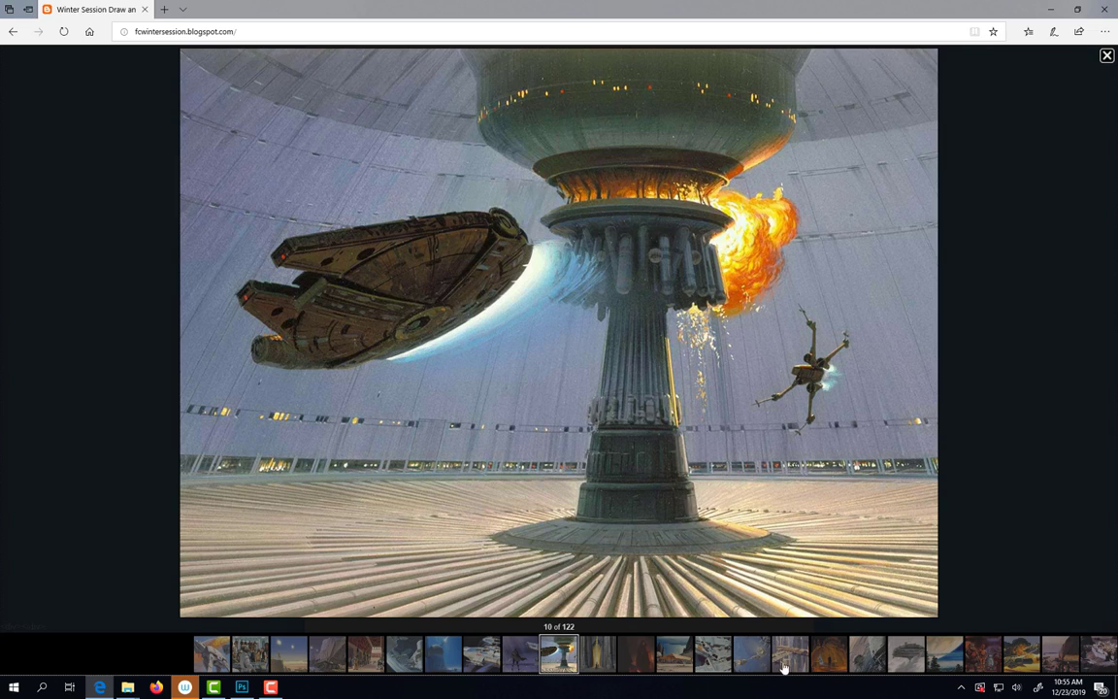
- Return to the gallery's first paintings and look forward to the X-wing trench scene, comparing foreground objects with distant figures and craft
click(444, 669)
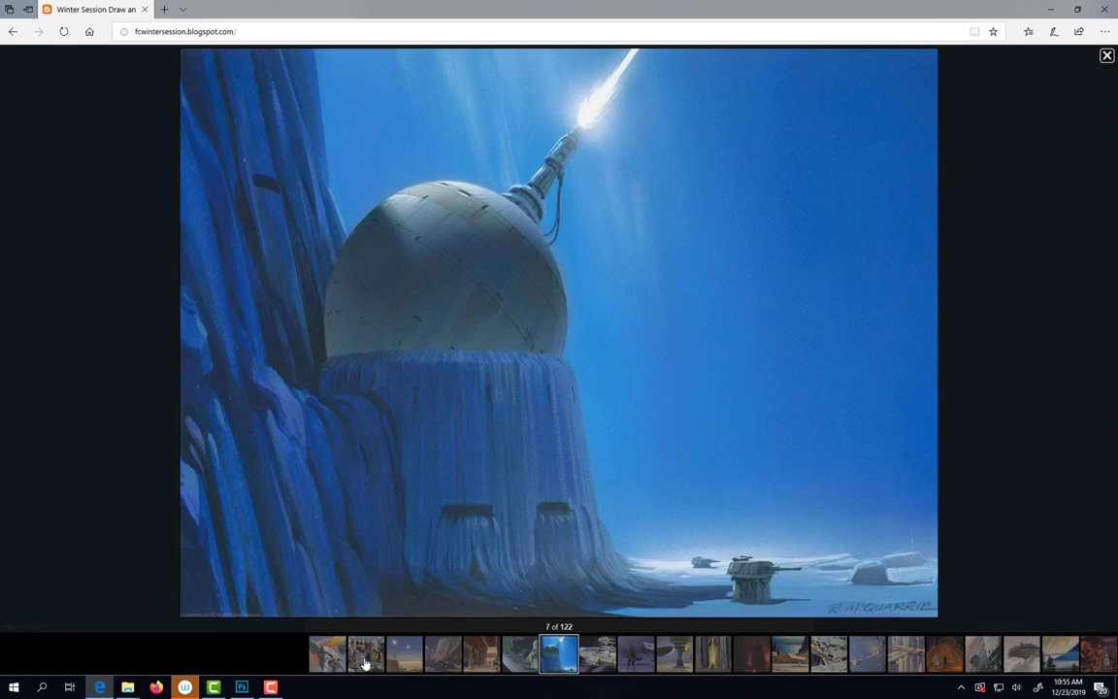
click(364, 663)
key(Right)
key(Right)
key(Right)
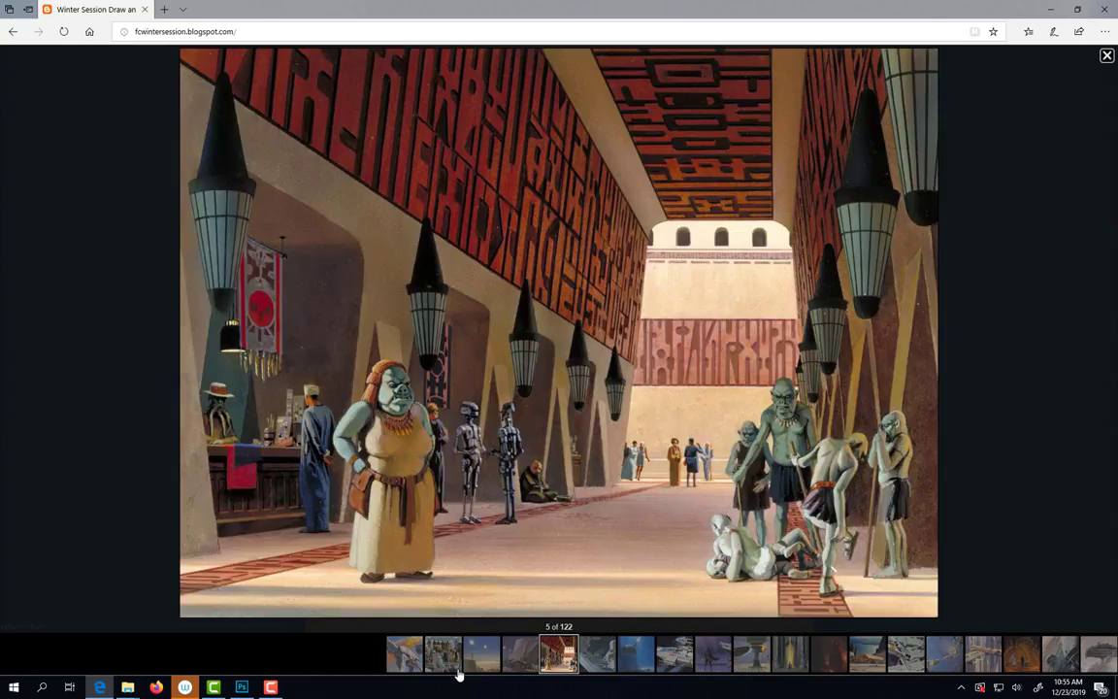
key(Right)
key(Right)
key(Right)
key(Right)
key(Right)
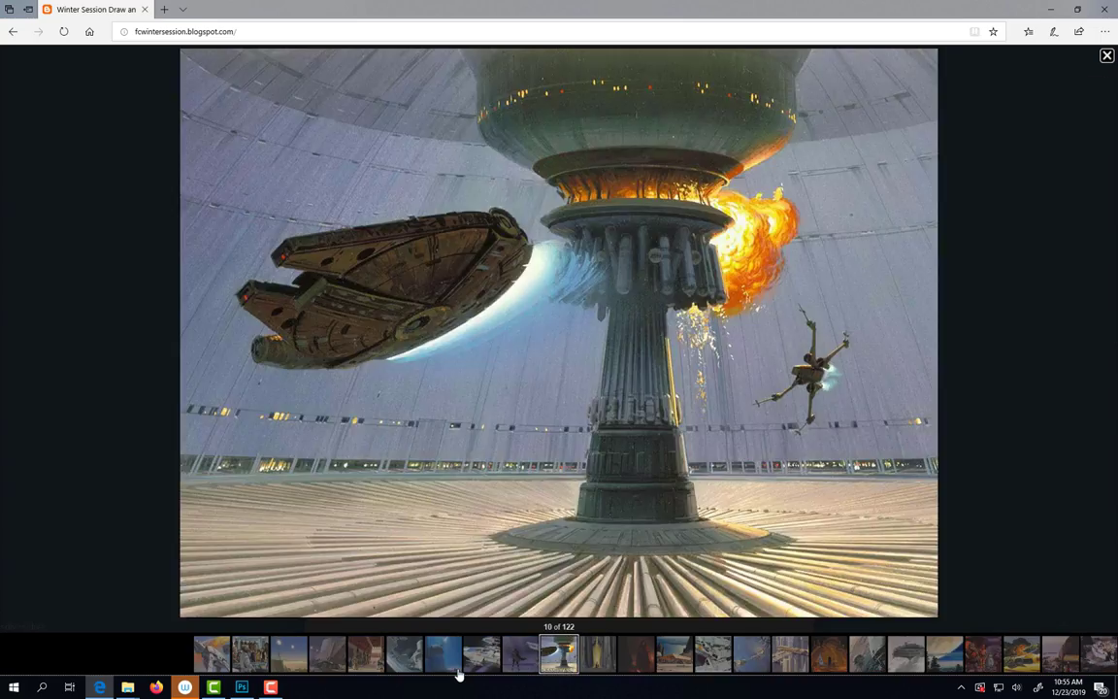
key(Right)
key(Right)
key(Right)
key(Right)
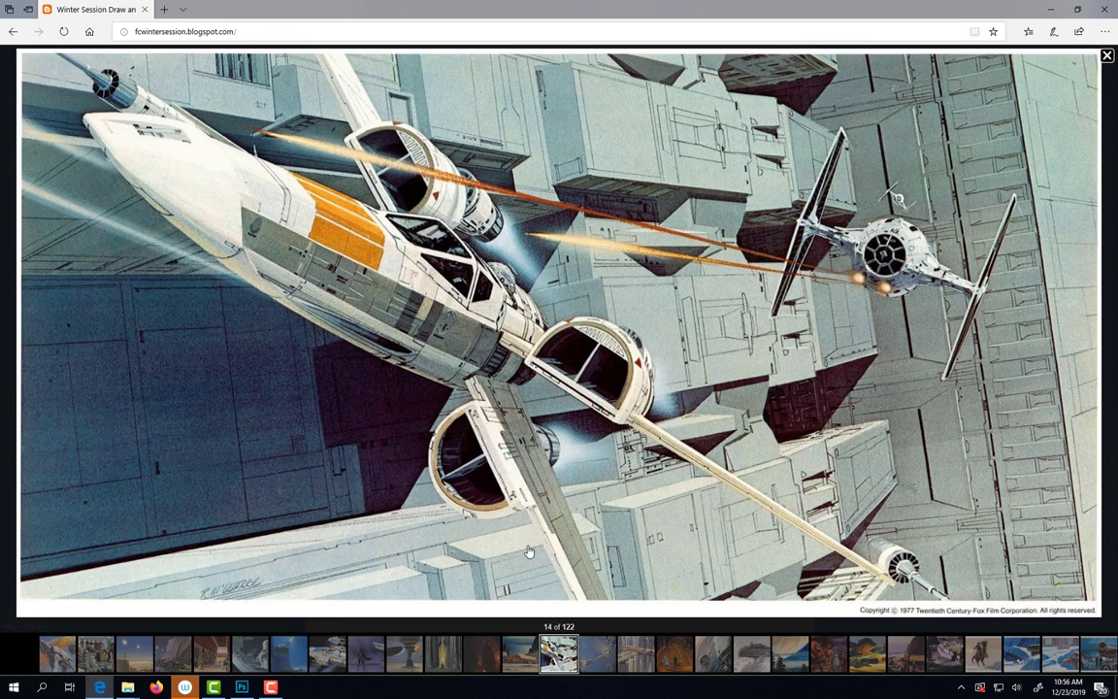
- Bring up the painting of the twin-engined craft above the blue sphere and save it to the Desktop as untitled.png
click(643, 658)
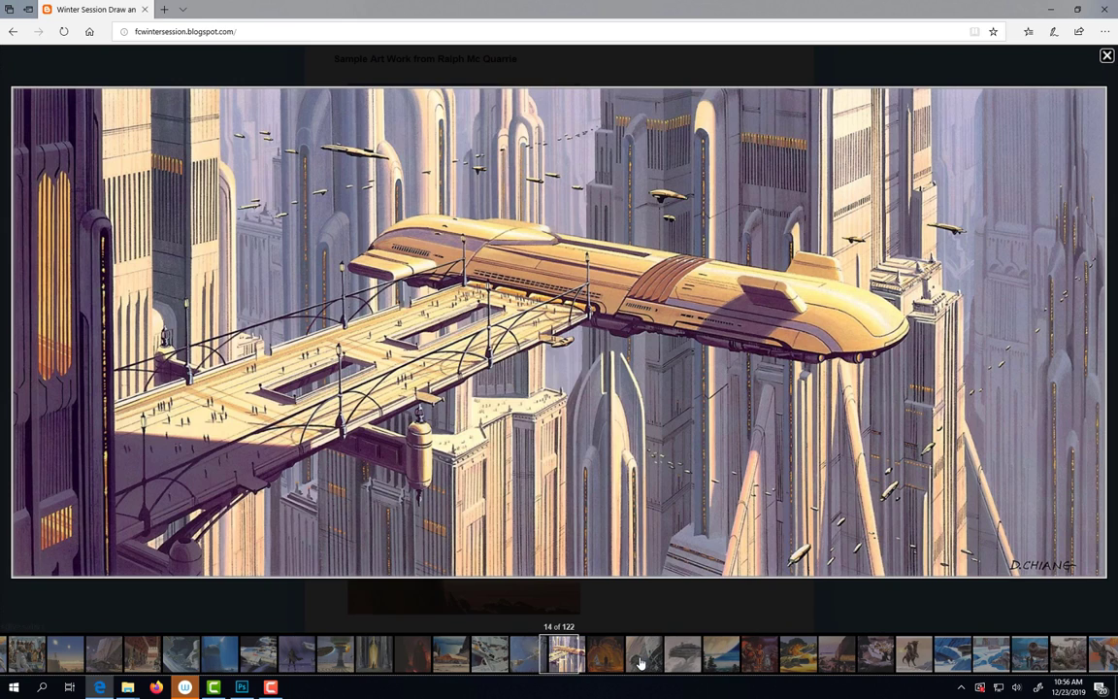
key(Left)
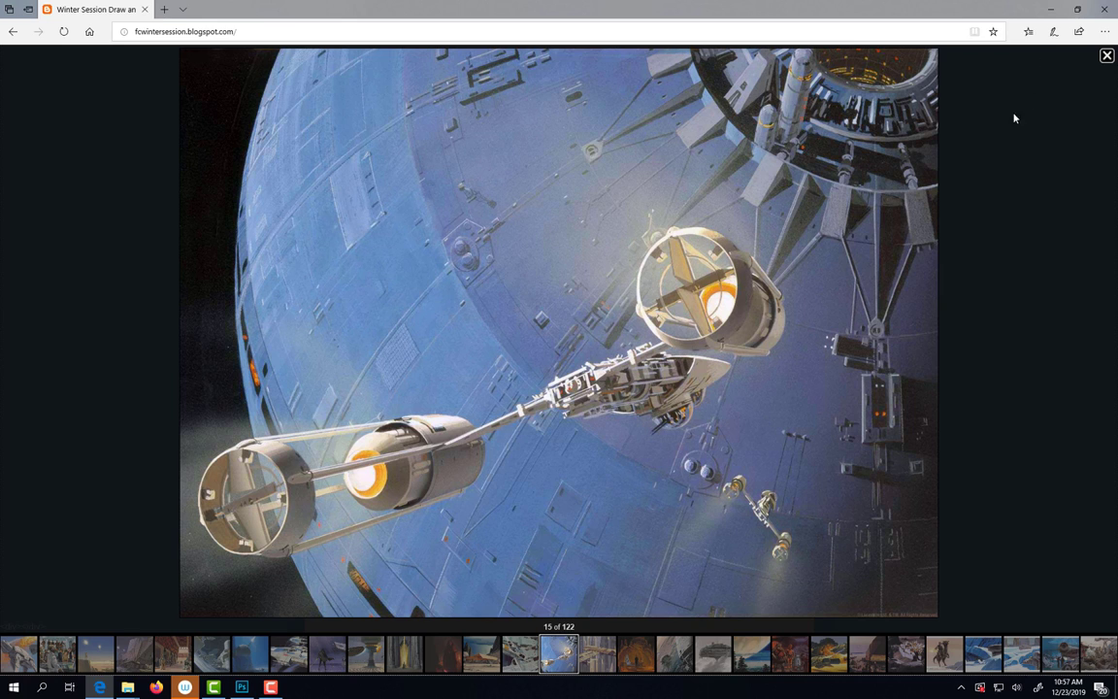
right_click(457, 162)
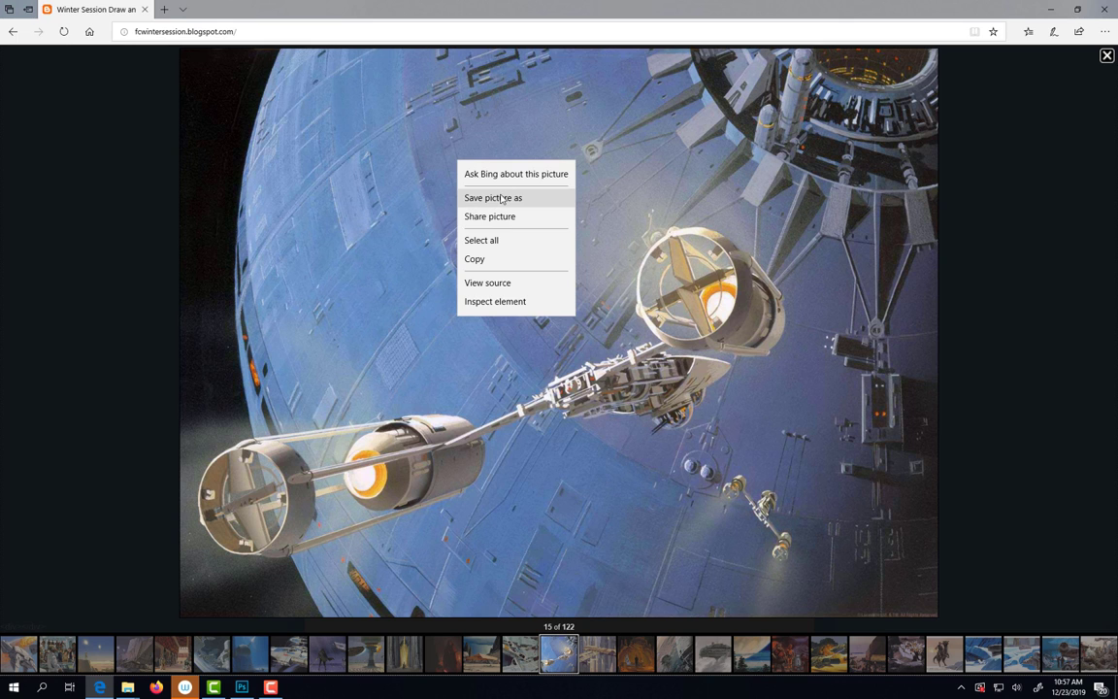
click(493, 198)
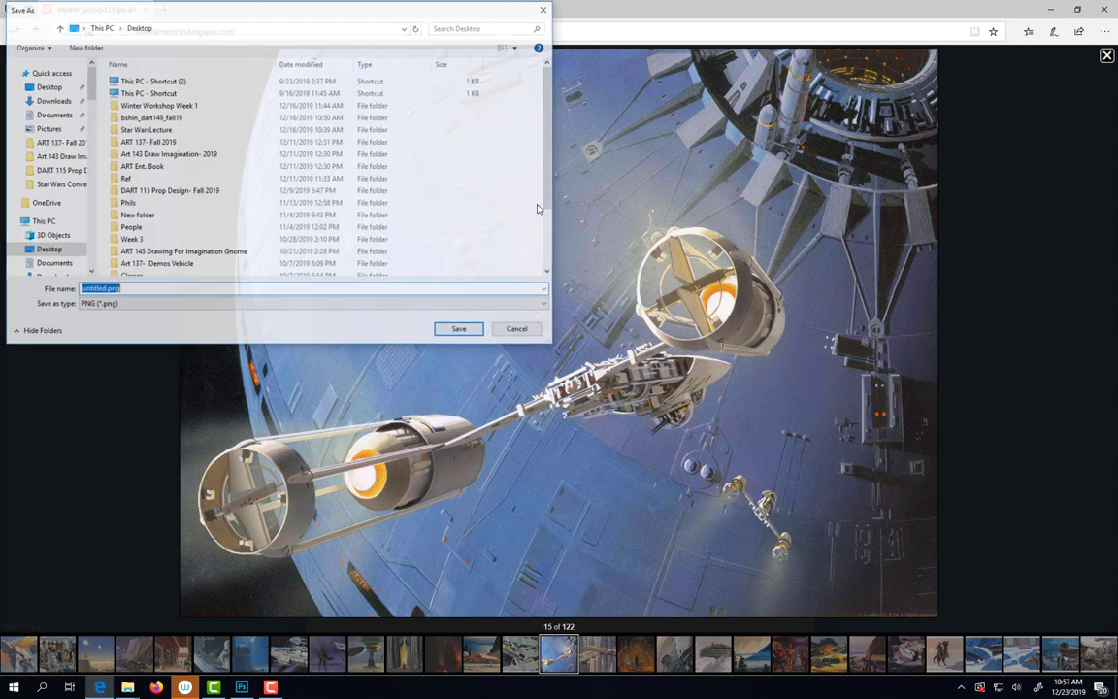
click(46, 250)
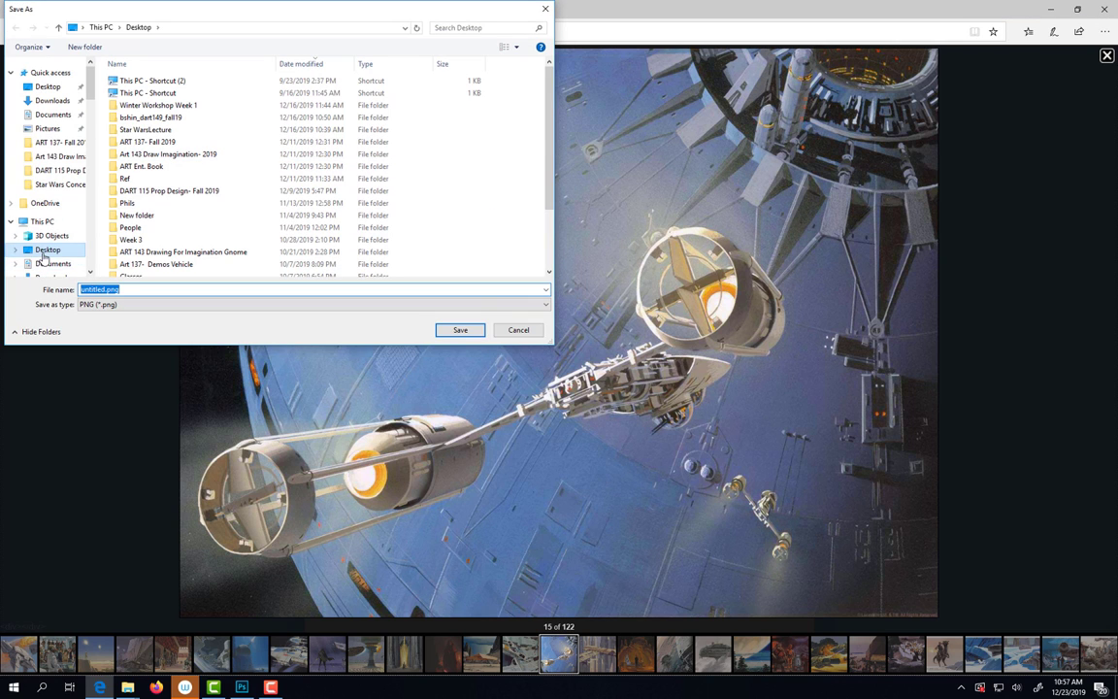
click(460, 330)
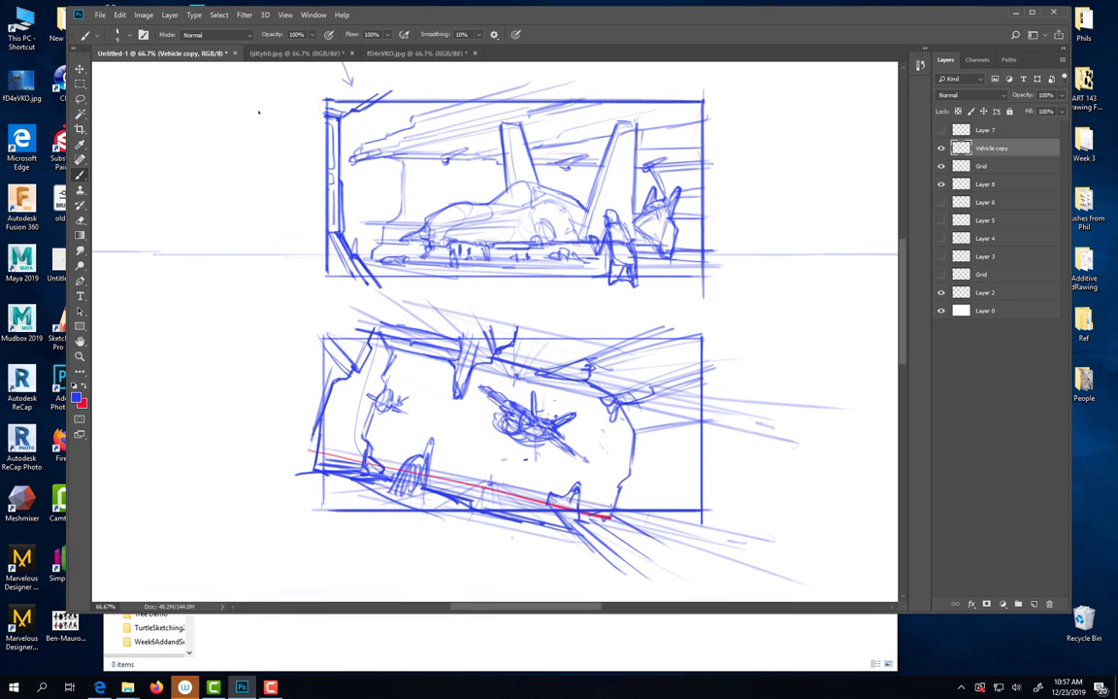
- Switch to Photoshop and open untitled.png from the Desktop
click(98, 15)
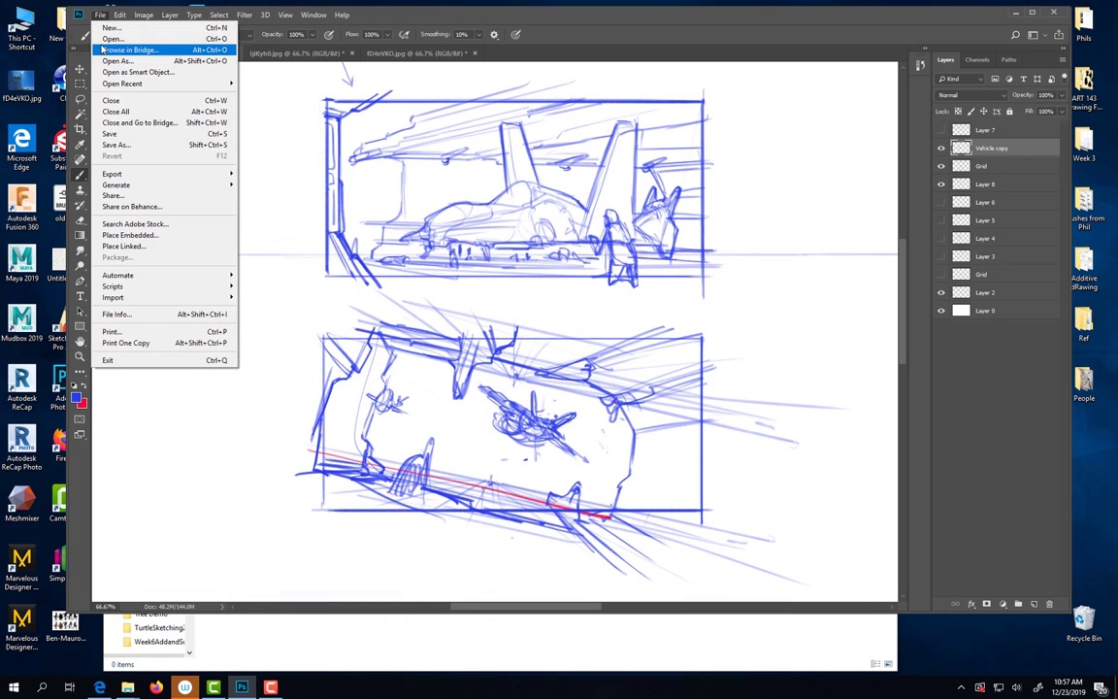
click(102, 48)
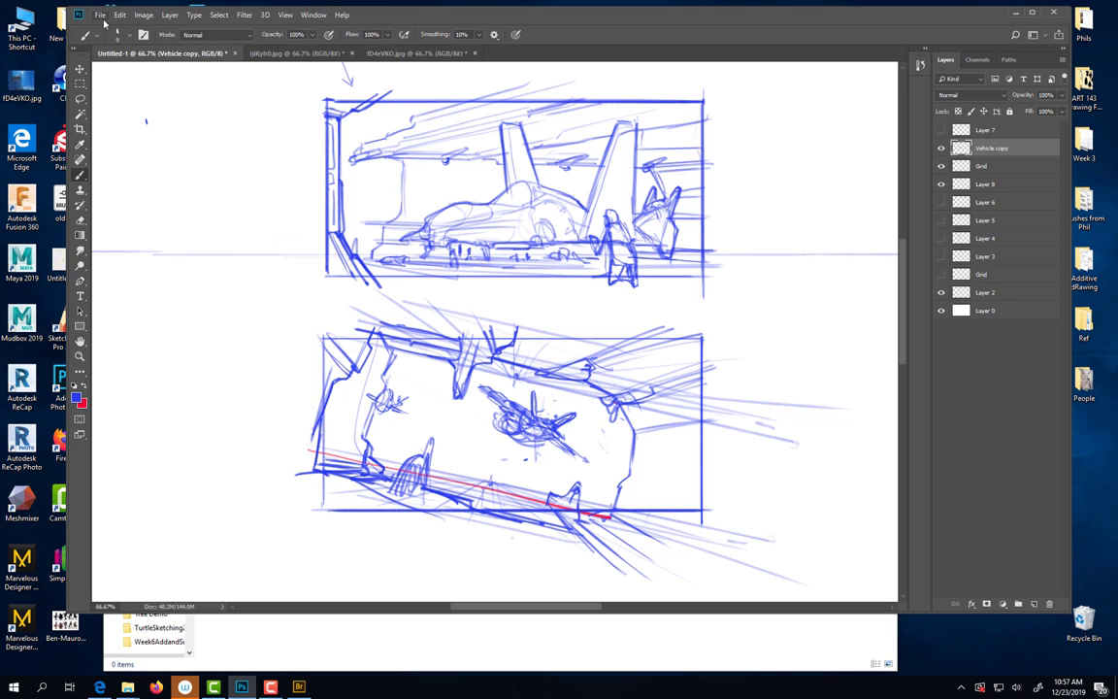
click(100, 15)
click(105, 32)
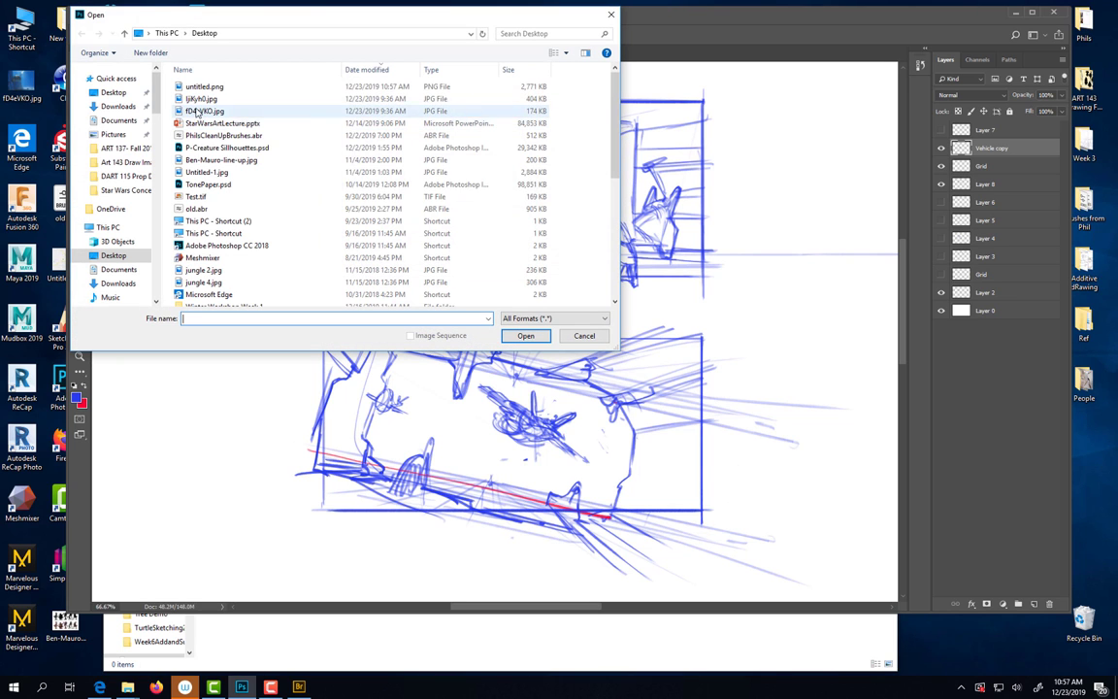
click(204, 86)
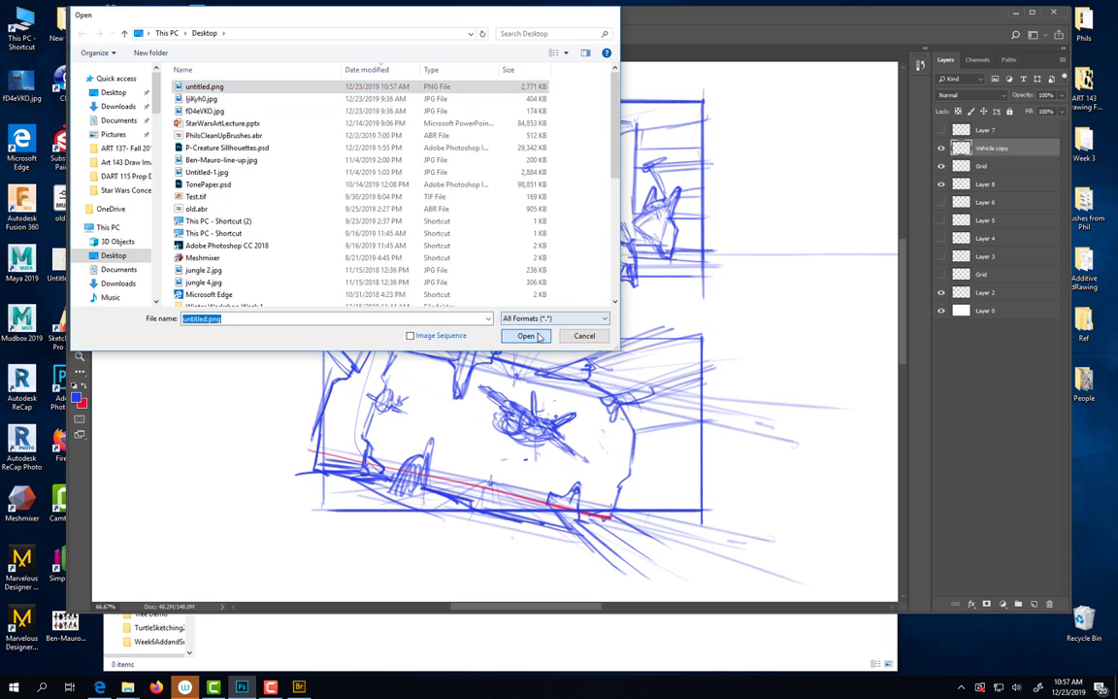
click(538, 336)
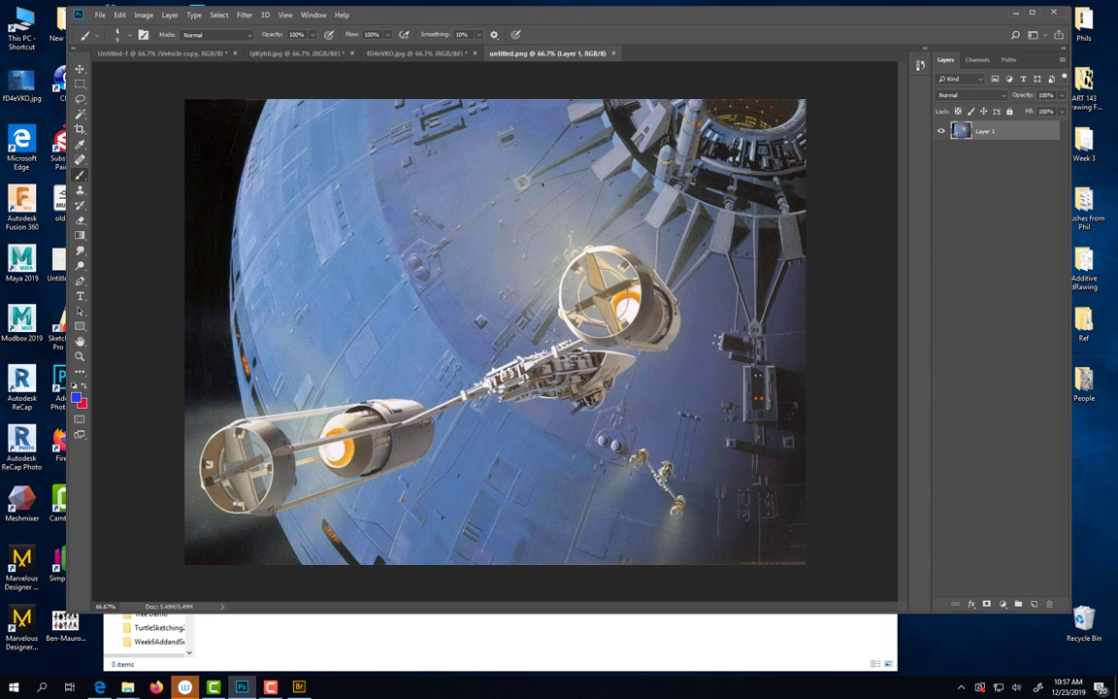